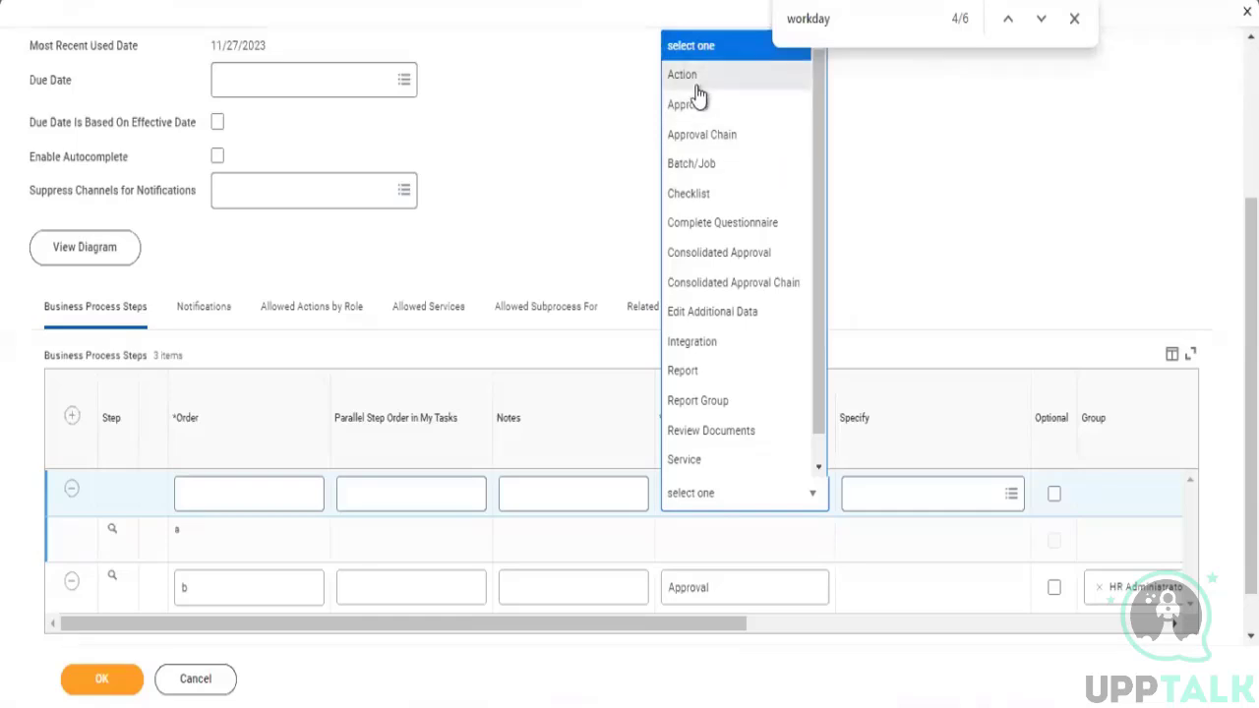
- Set the new business process step's type to Approval Chain
left_click(1074, 18)
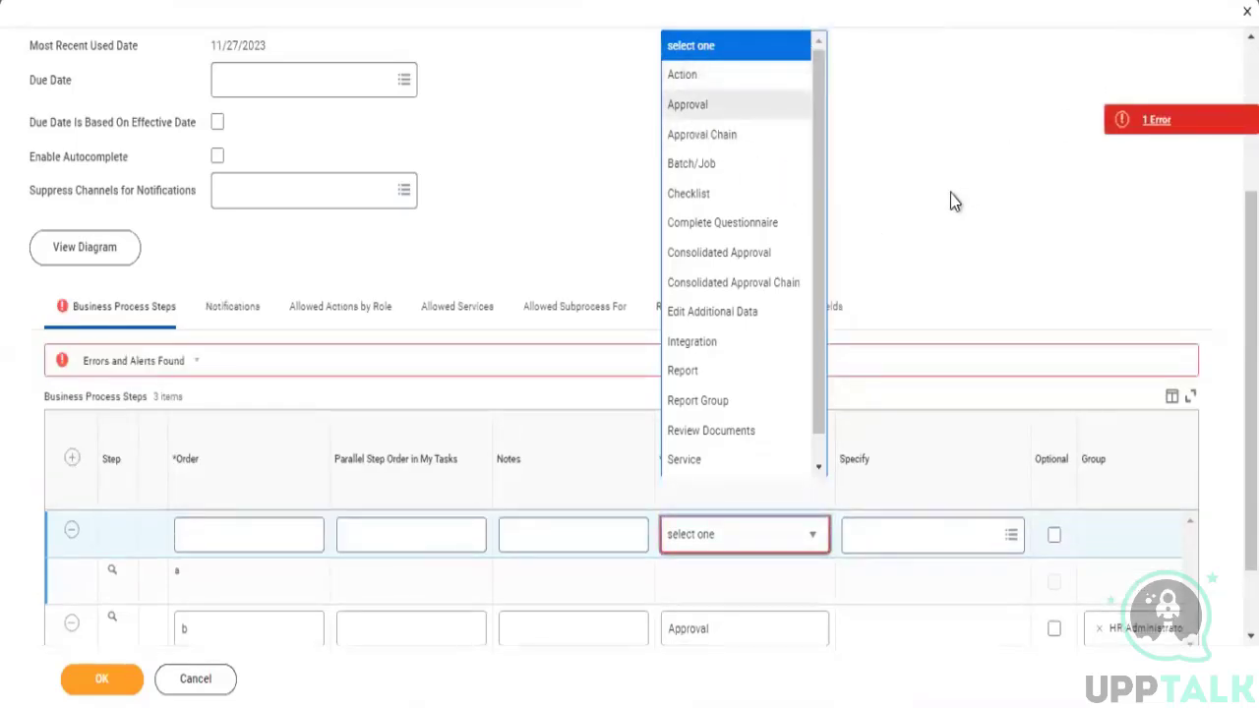
left_click(693, 134)
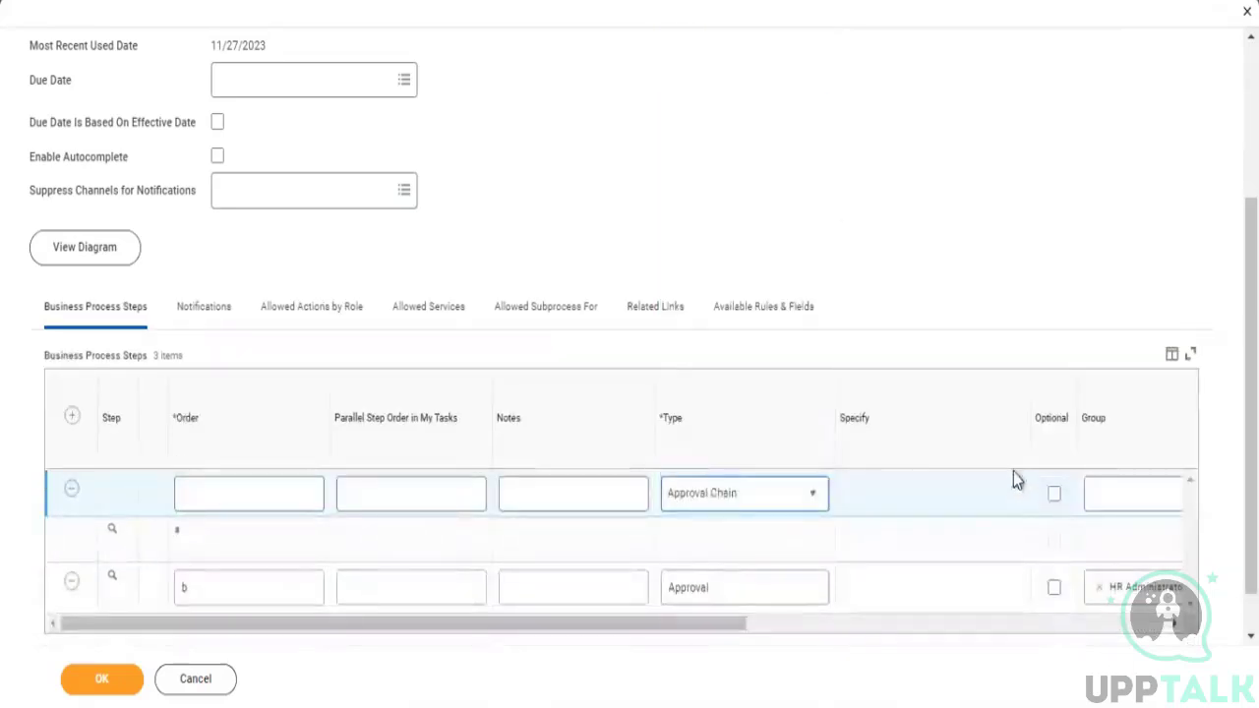
left_click(772, 497)
left_click_drag(627, 630, 809, 641)
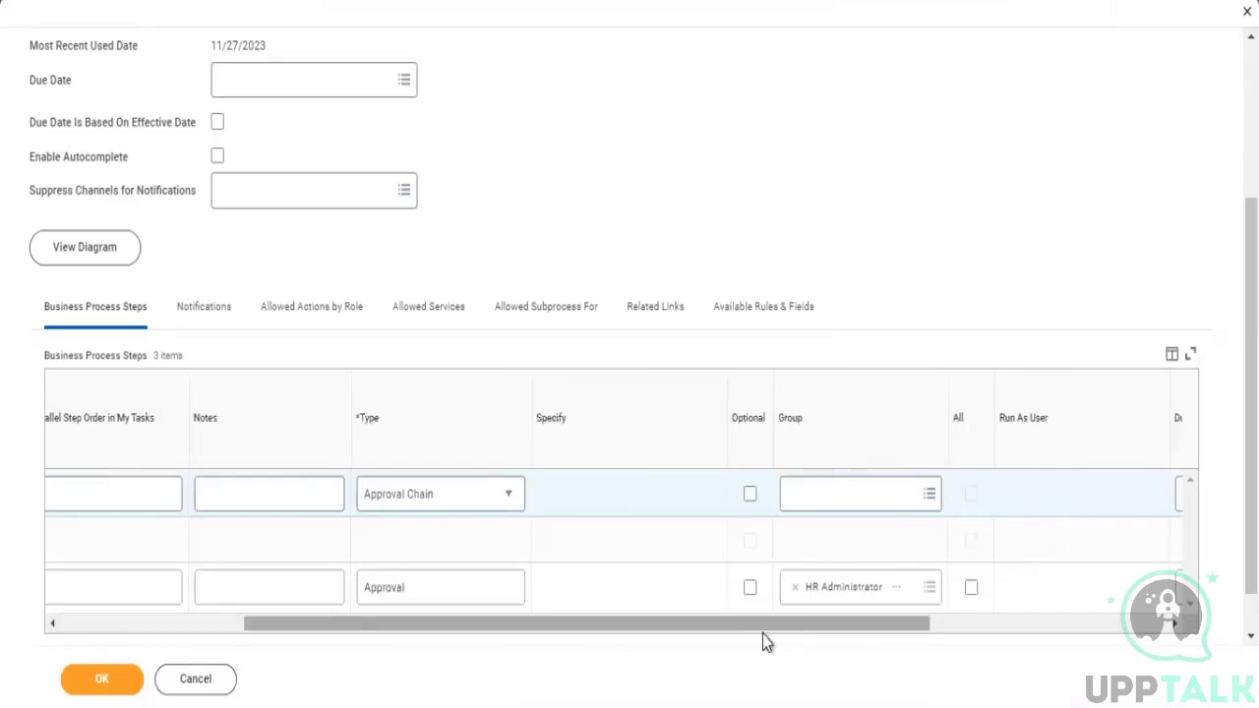
left_click_drag(680, 640, 522, 634)
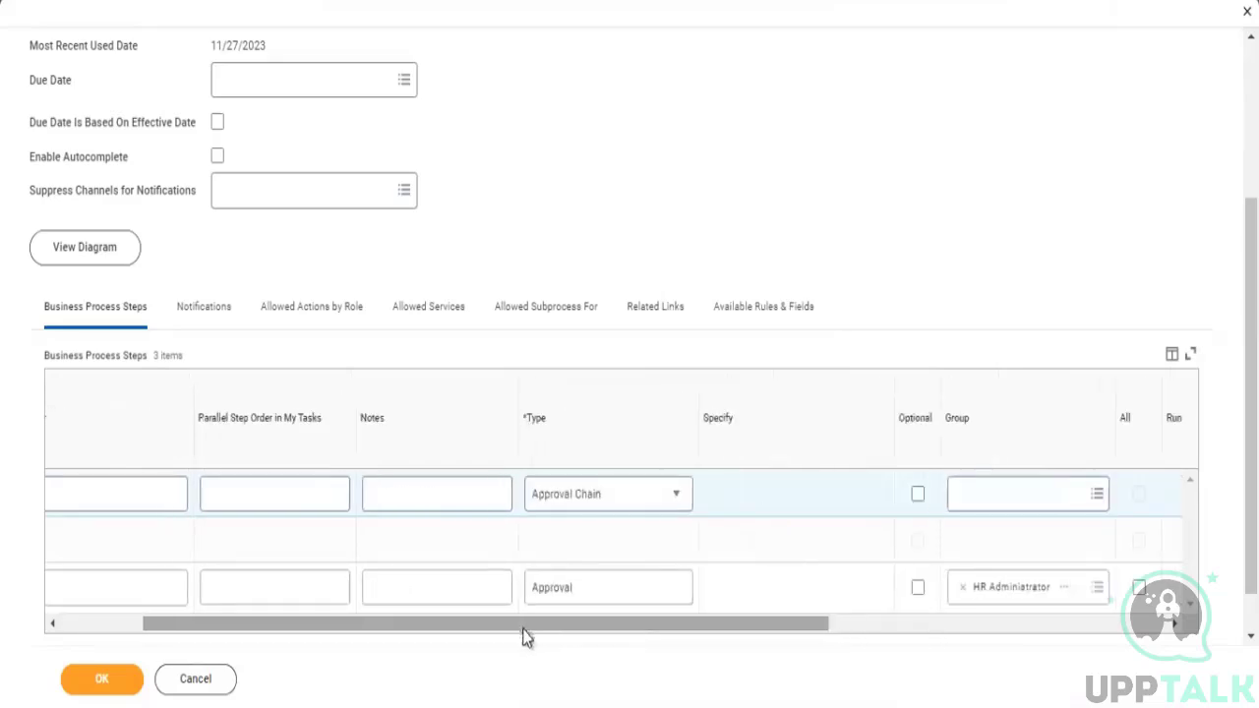
- Change the new step's type to Batch/Job
left_click(612, 509)
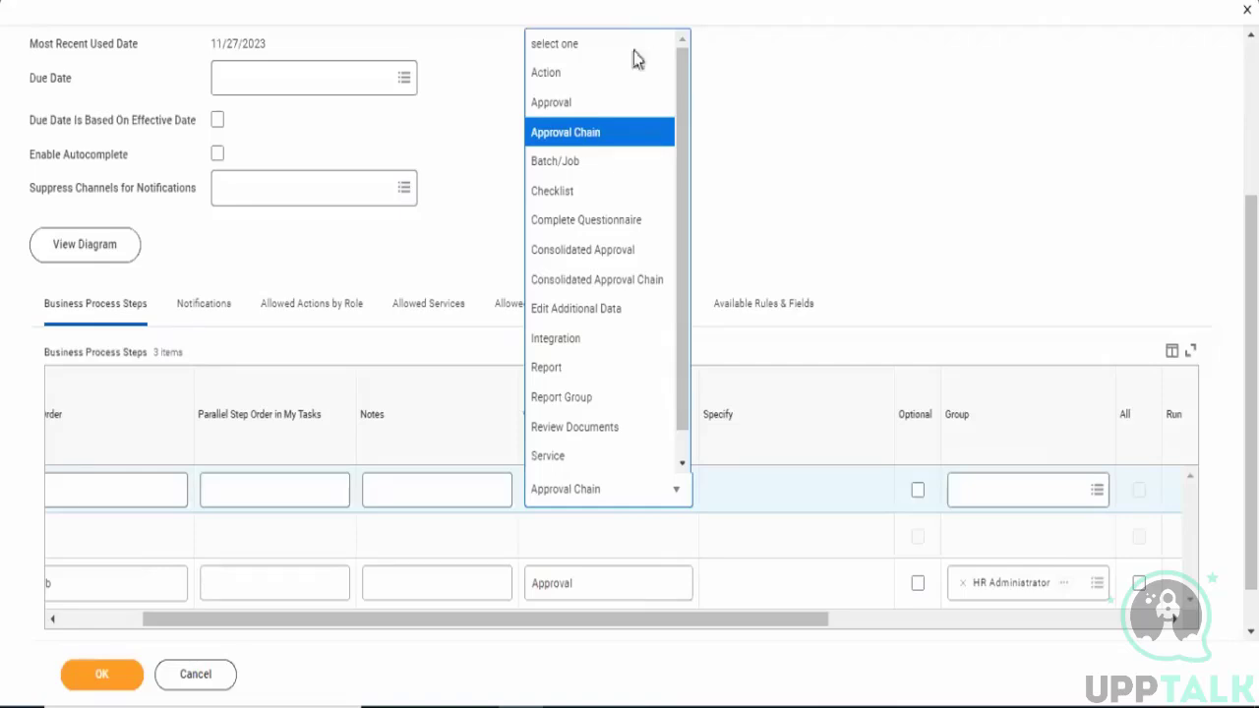
left_click(568, 163)
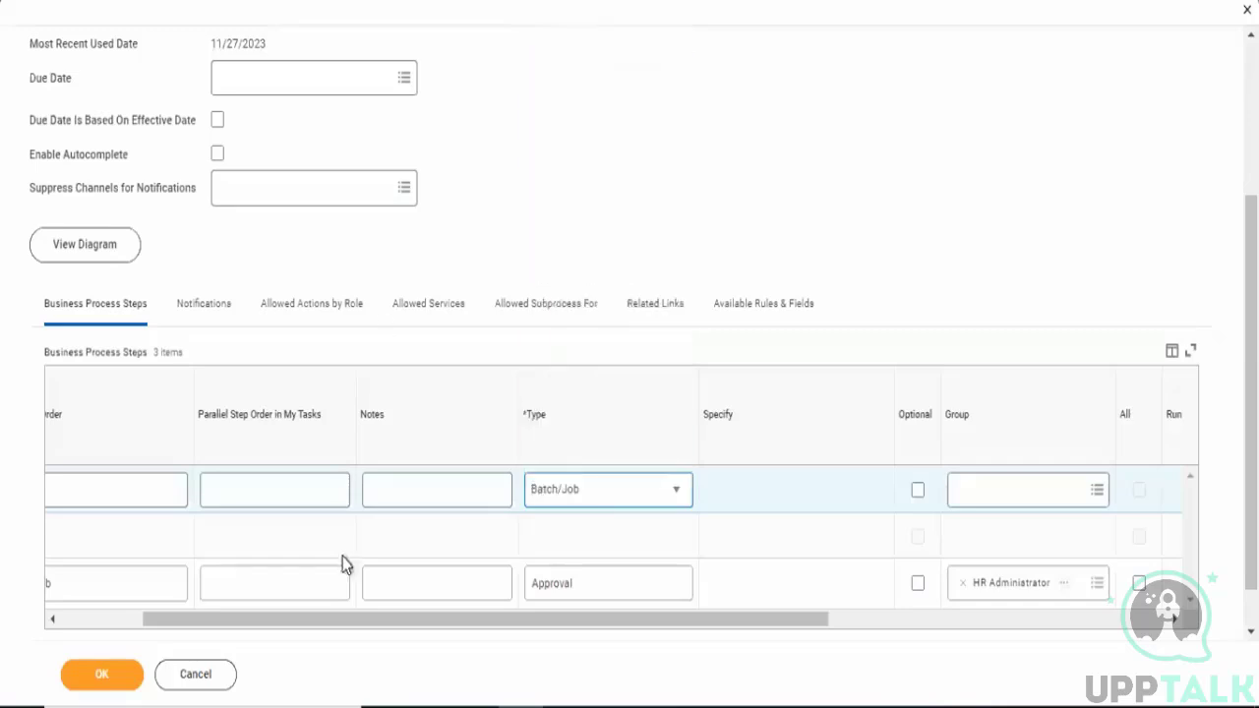
left_click(593, 504)
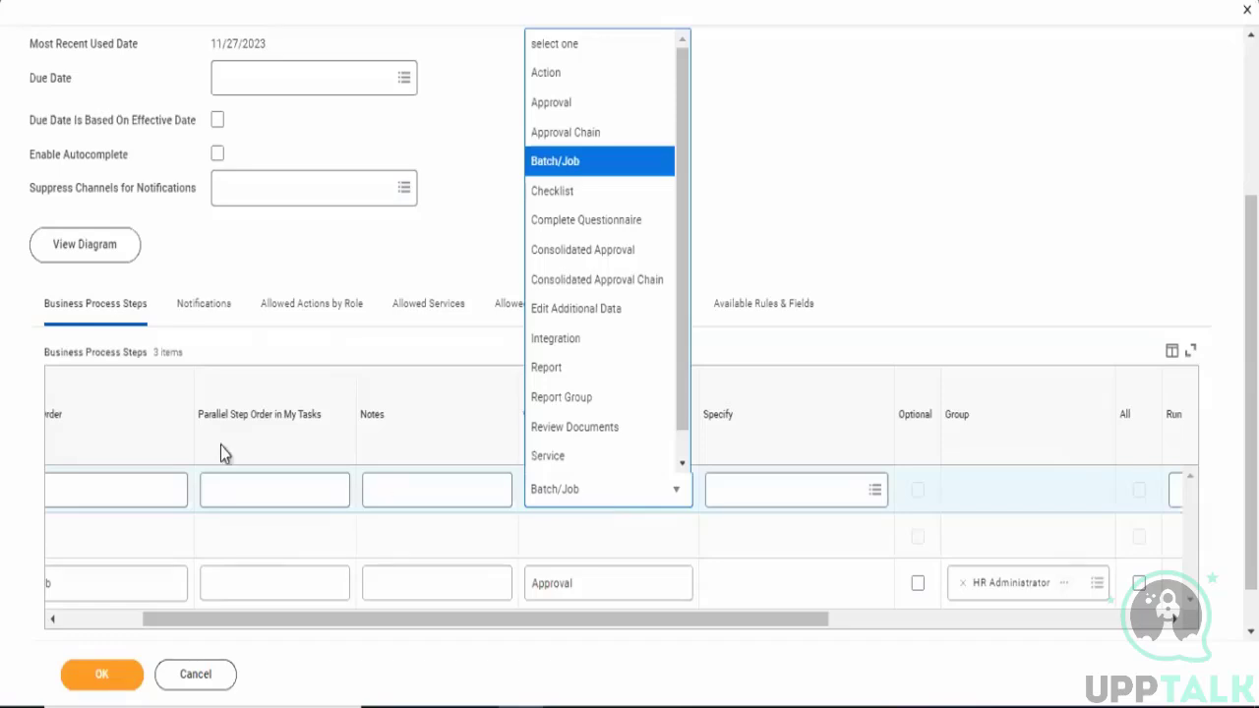
left_click(585, 512)
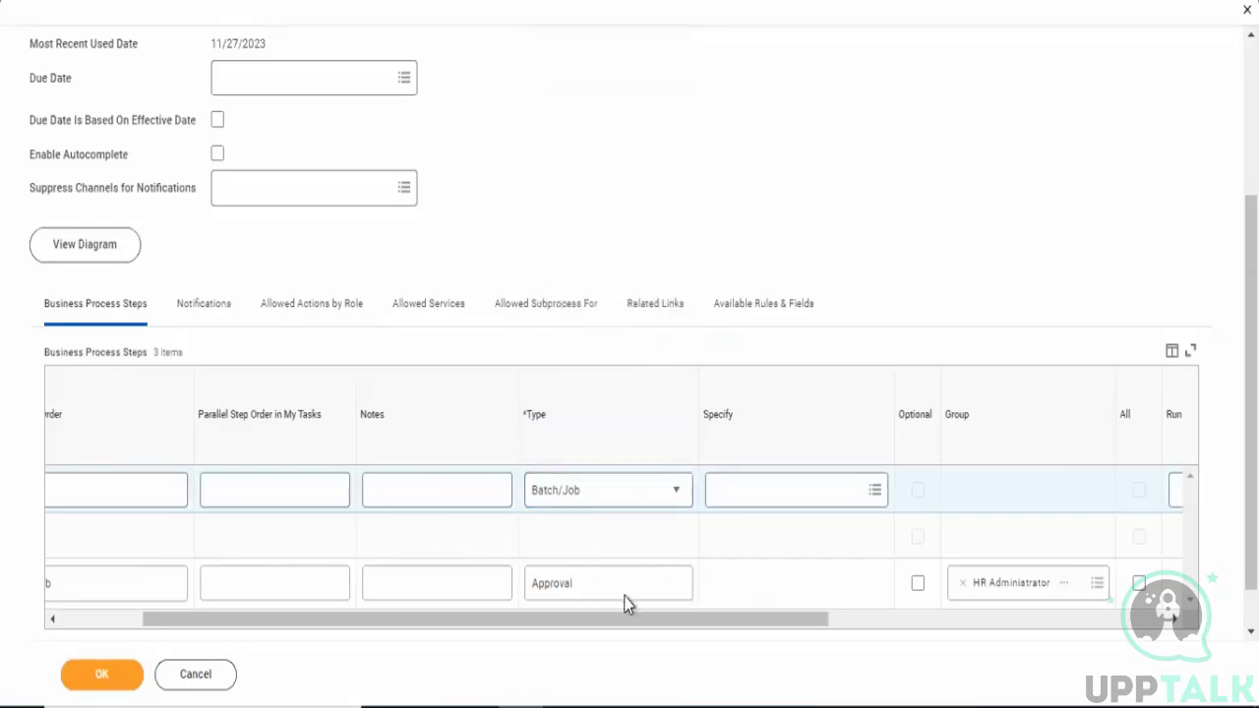
- Change the new step's type to Checklist and specify the New Hire checklist
left_click(604, 507)
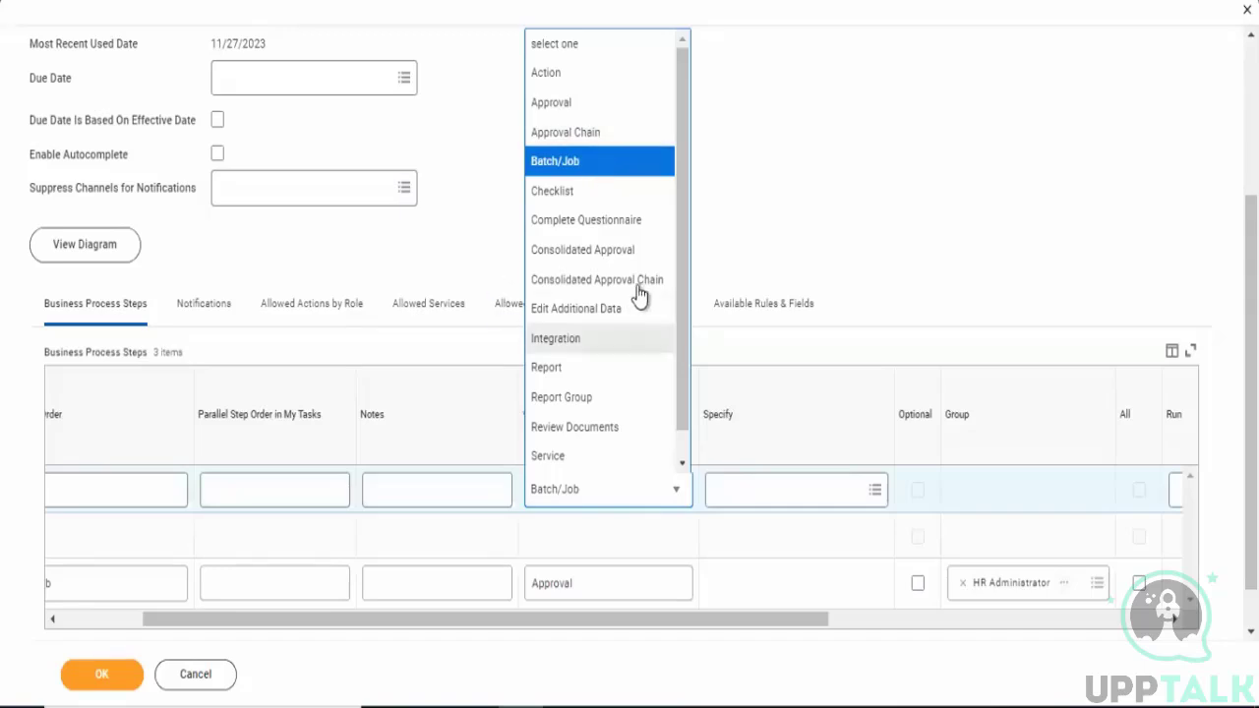
left_click(563, 197)
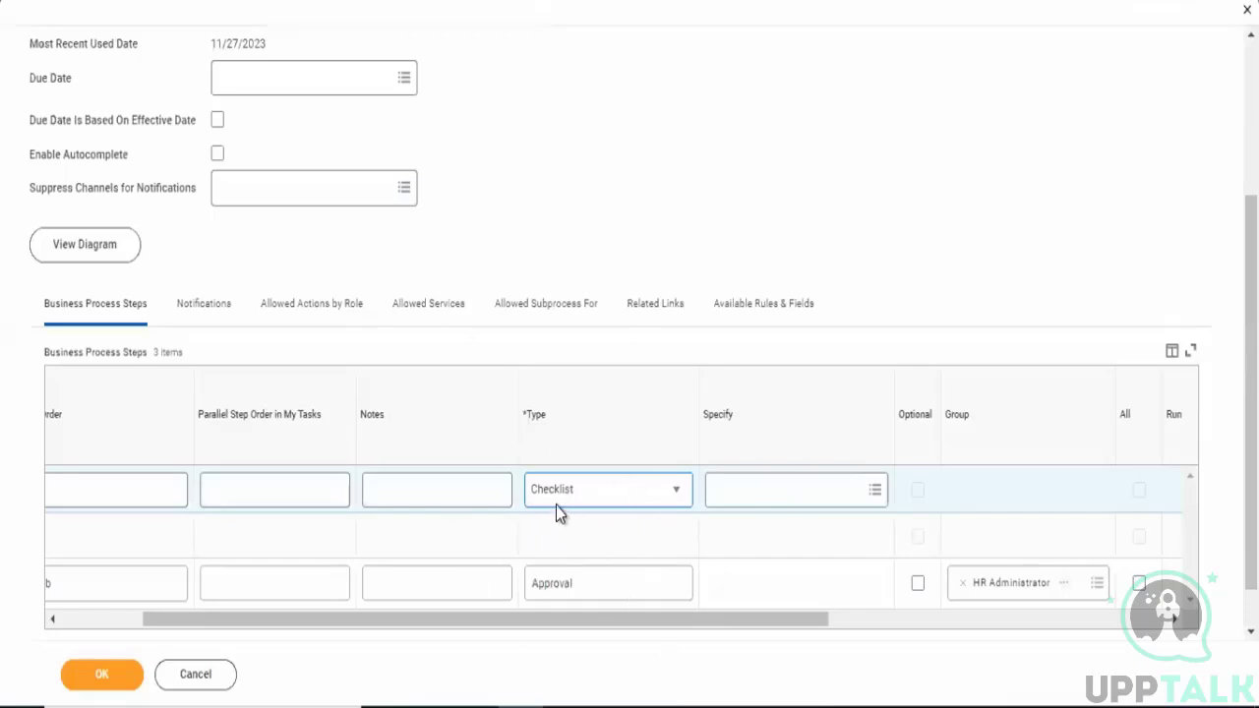
left_click(833, 500)
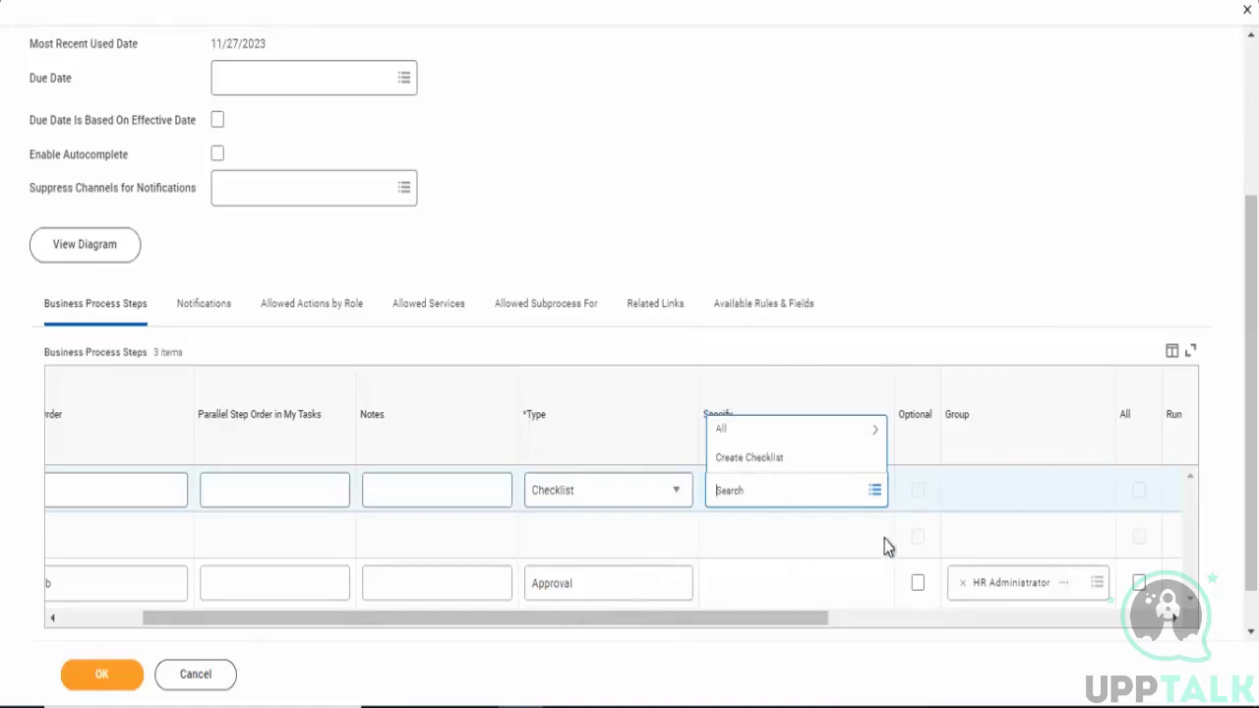
left_click(803, 434)
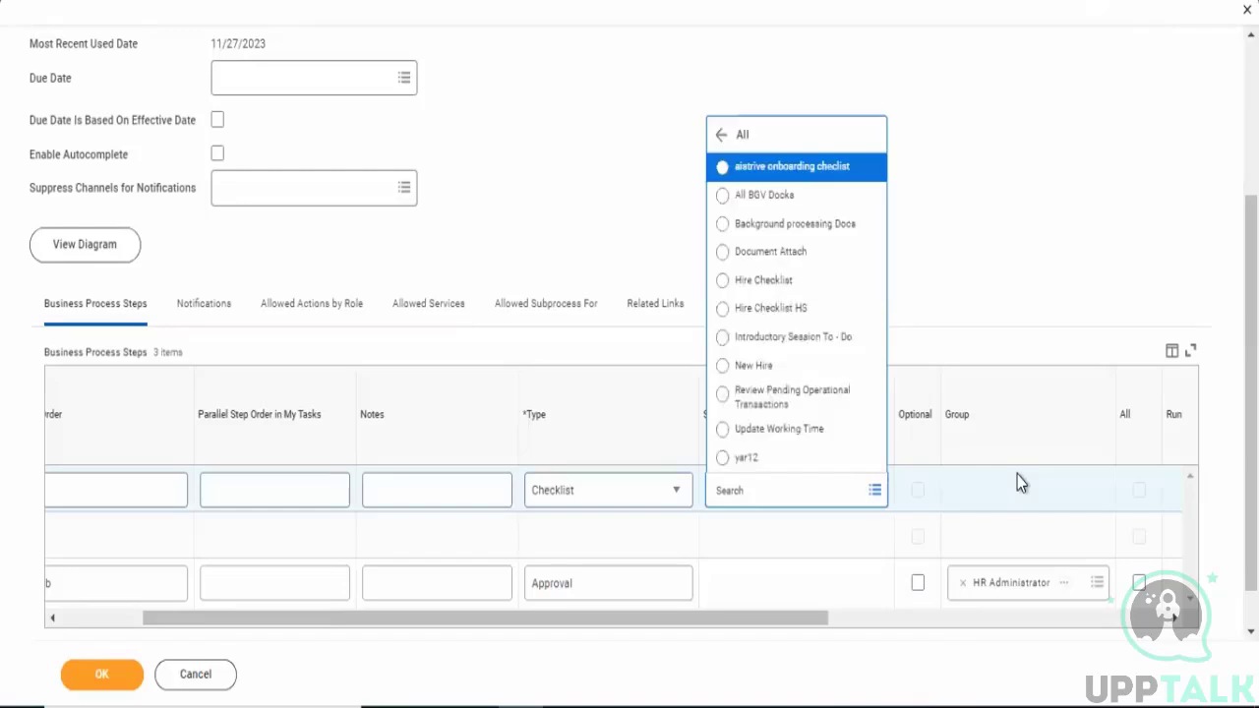
left_click(744, 366)
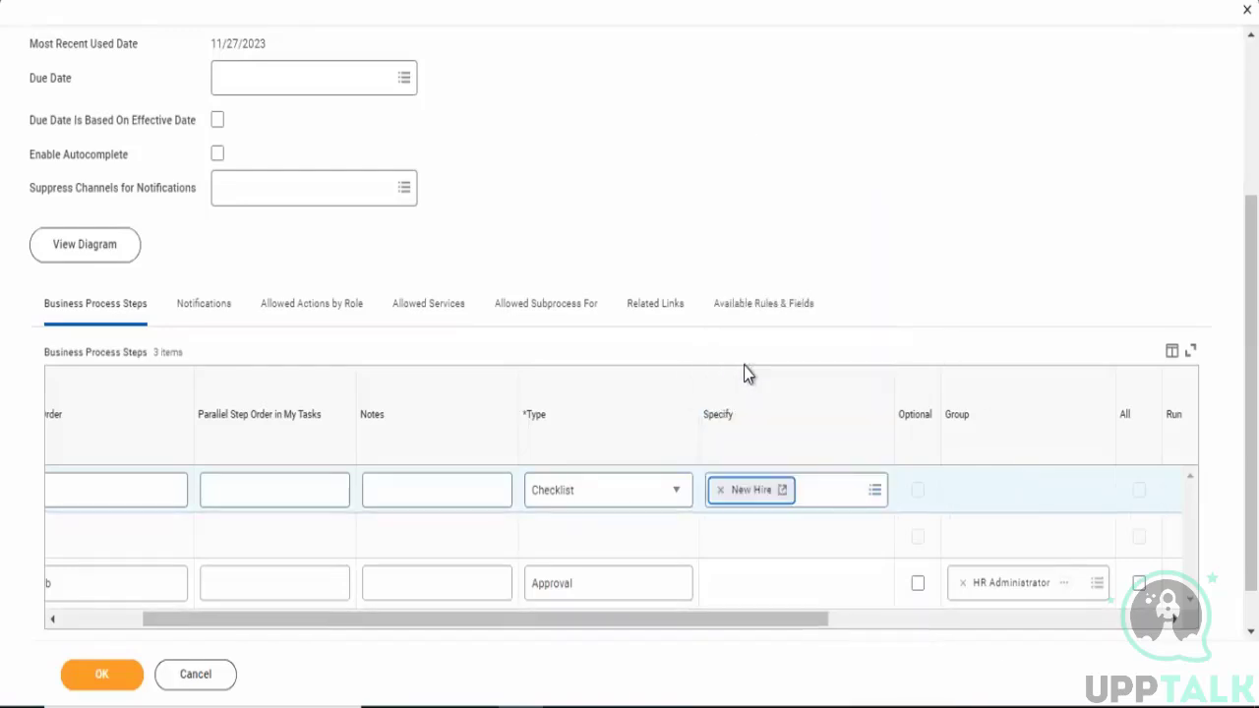
- Open the New Hire checklist in a new tab and review its checklist items
right_click(772, 498)
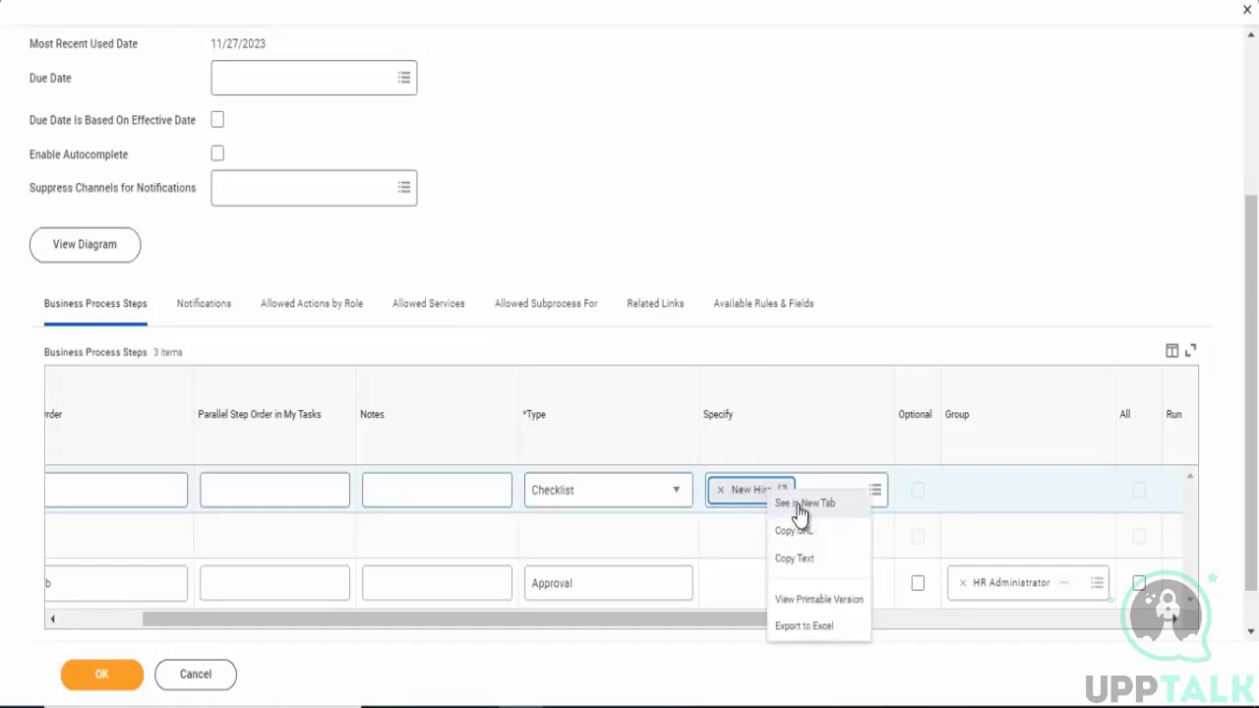
left_click(800, 505)
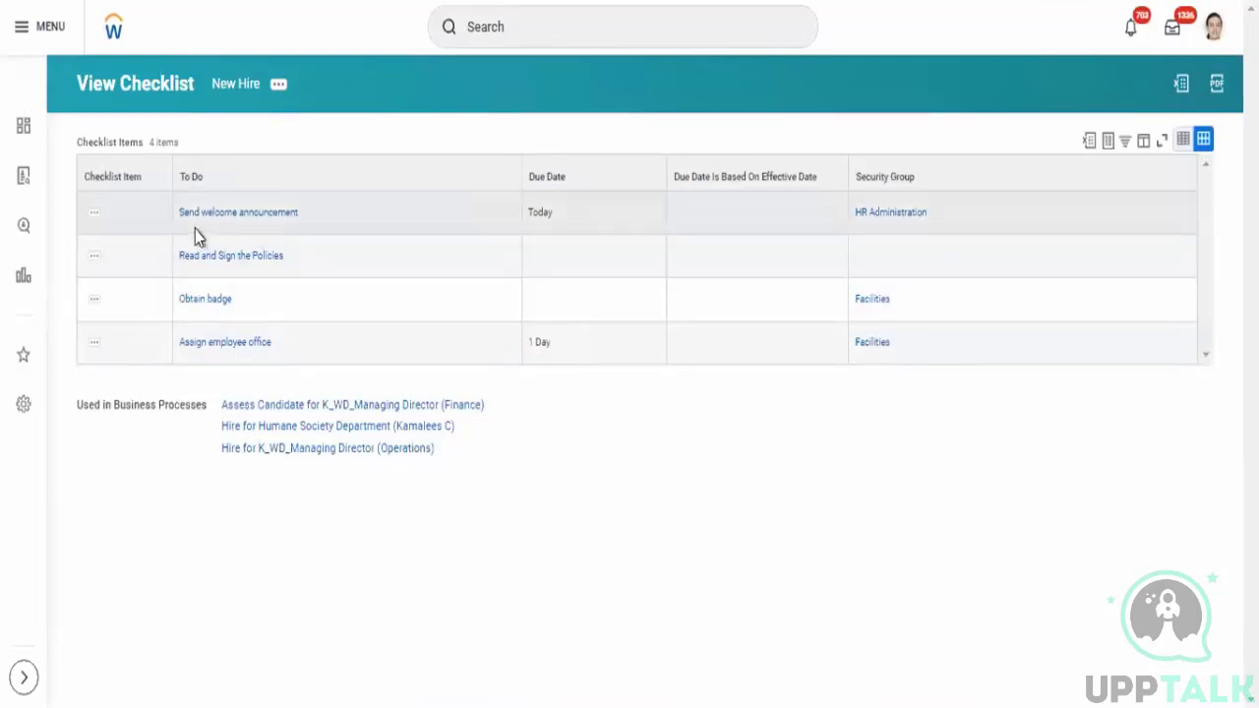
left_click_drag(176, 213, 382, 244)
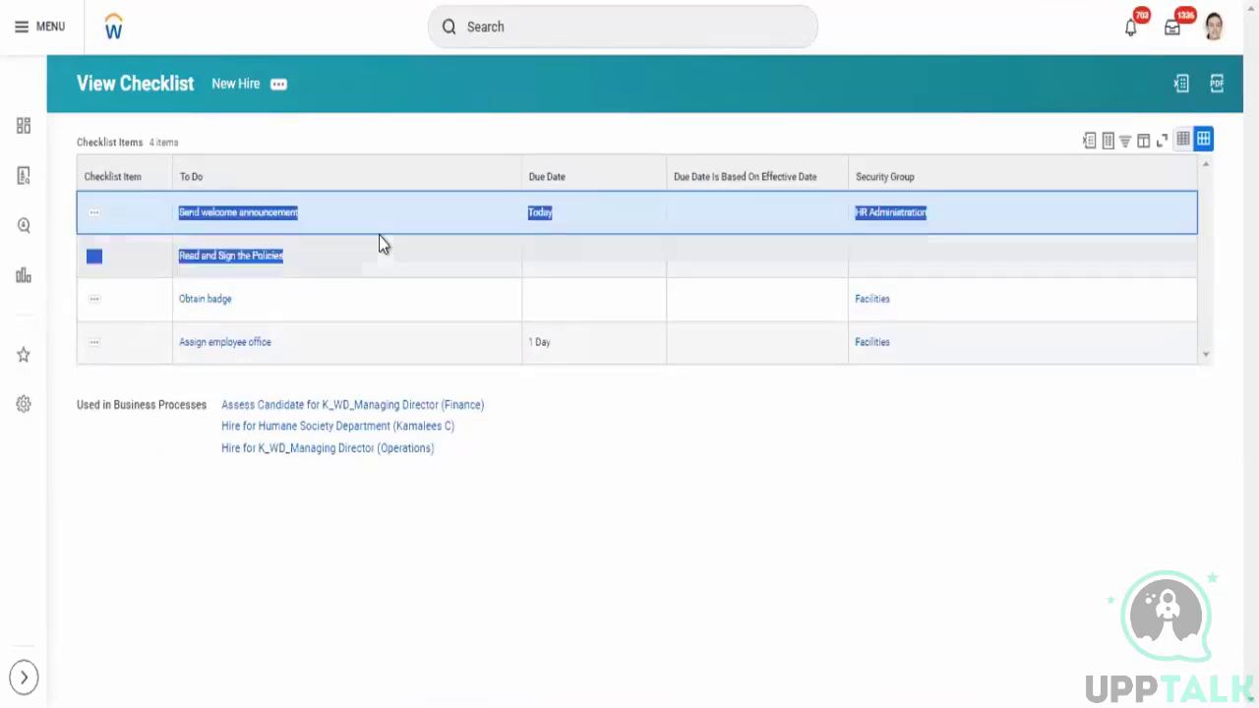
left_click(955, 450)
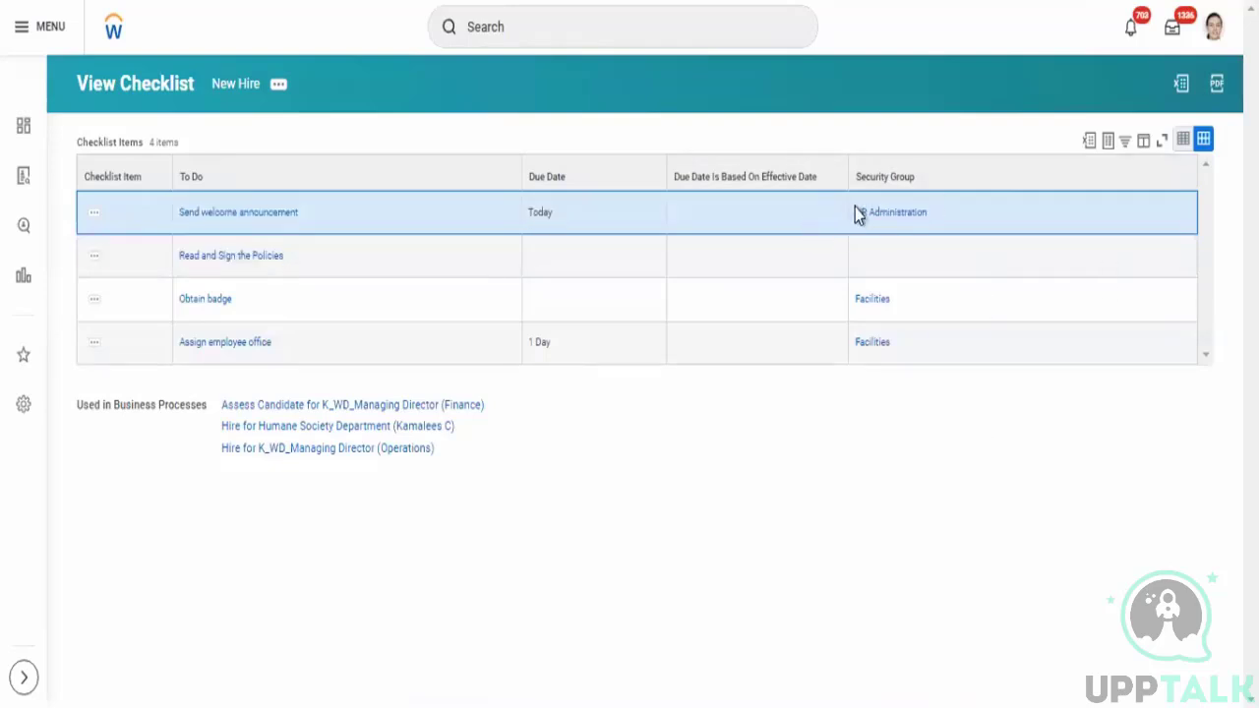
left_click_drag(855, 208, 1005, 232)
left_click(1039, 392)
left_click_drag(174, 271, 514, 298)
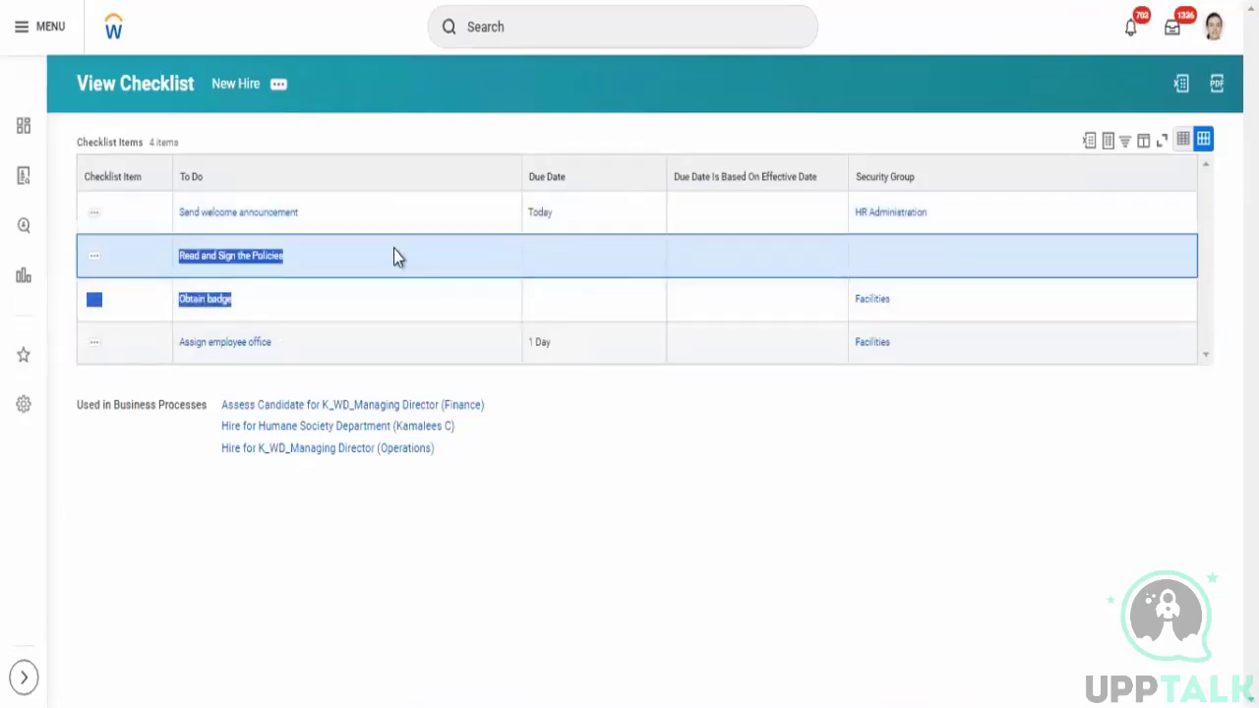
left_click(336, 126)
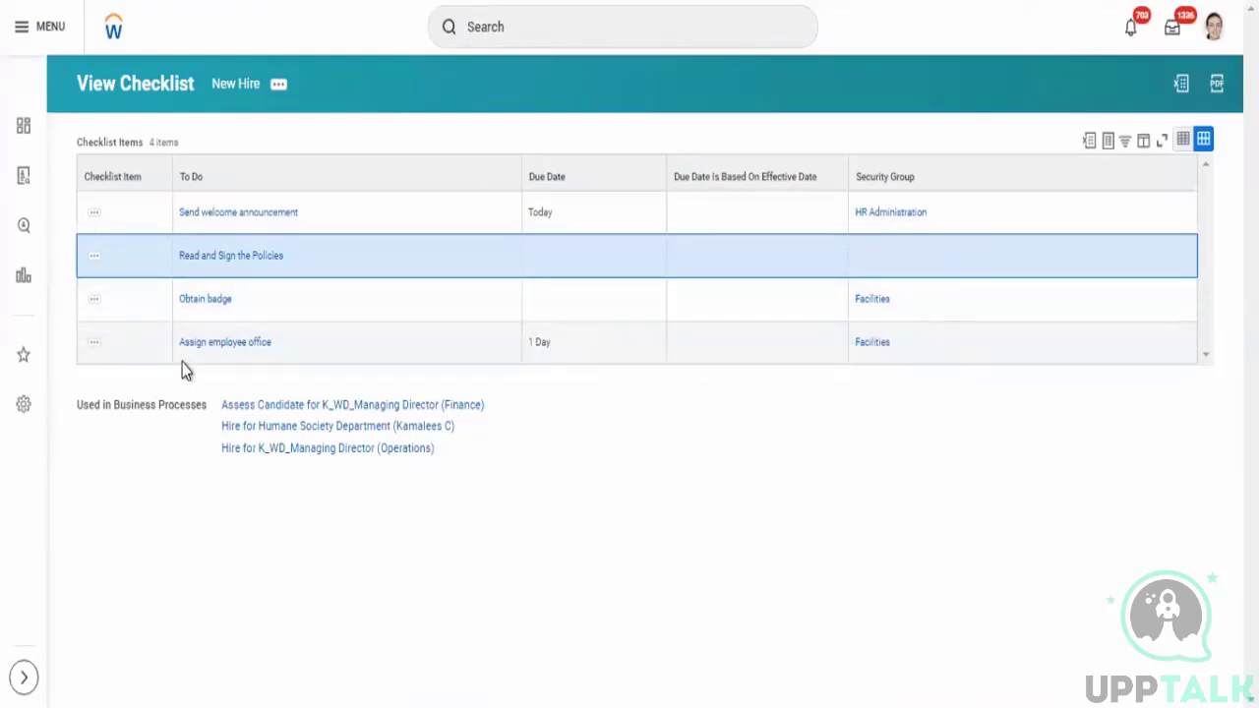
left_click_drag(176, 342, 294, 348)
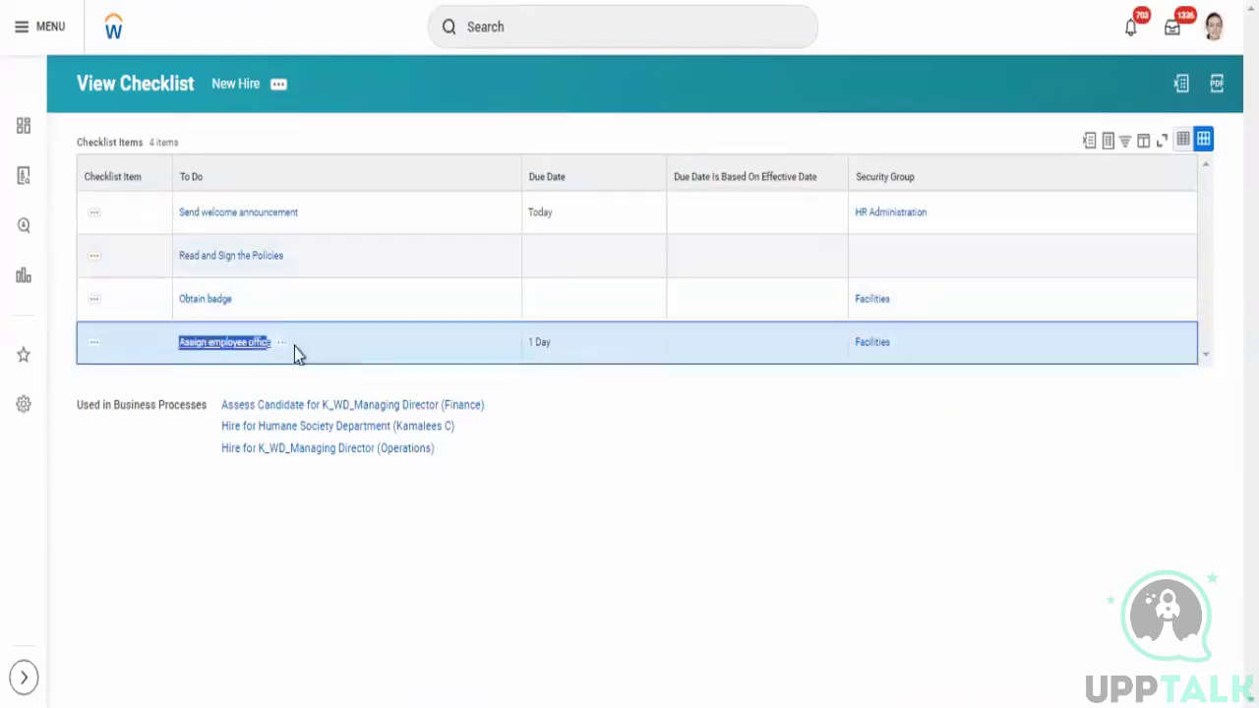
left_click(935, 544)
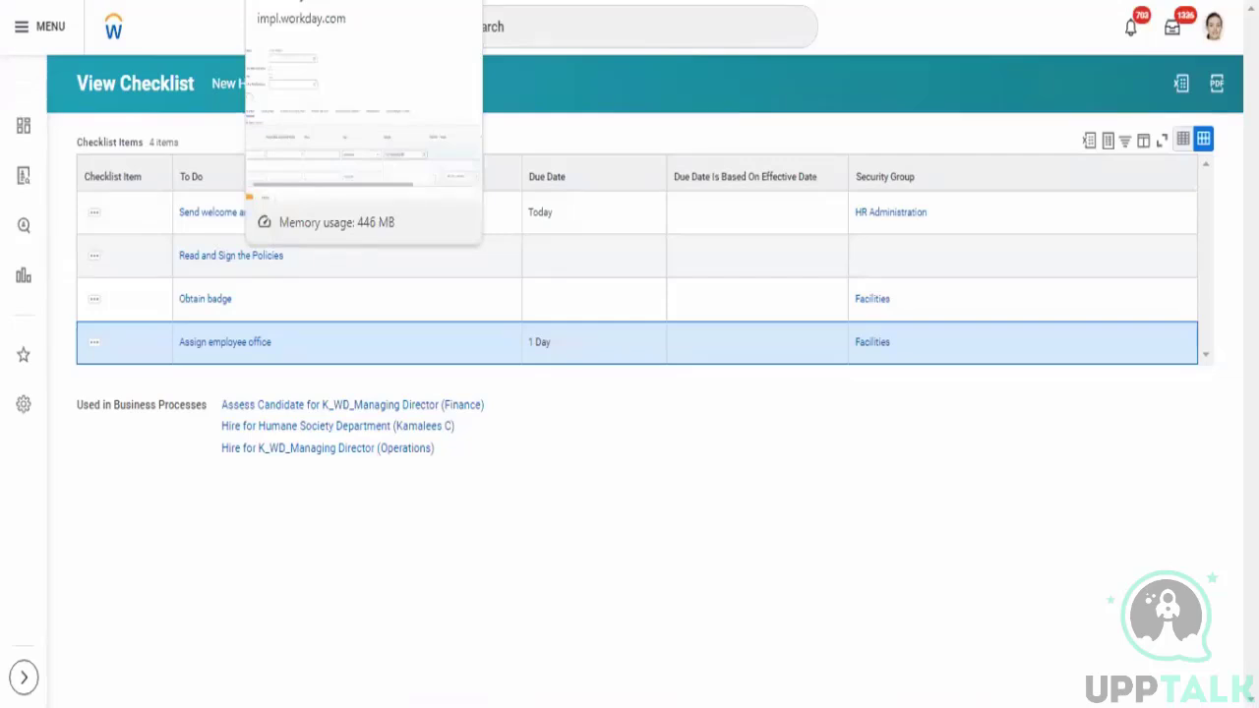
- Return to the business process and change the new step's type to Complete Questionnaire
left_click(334, 0)
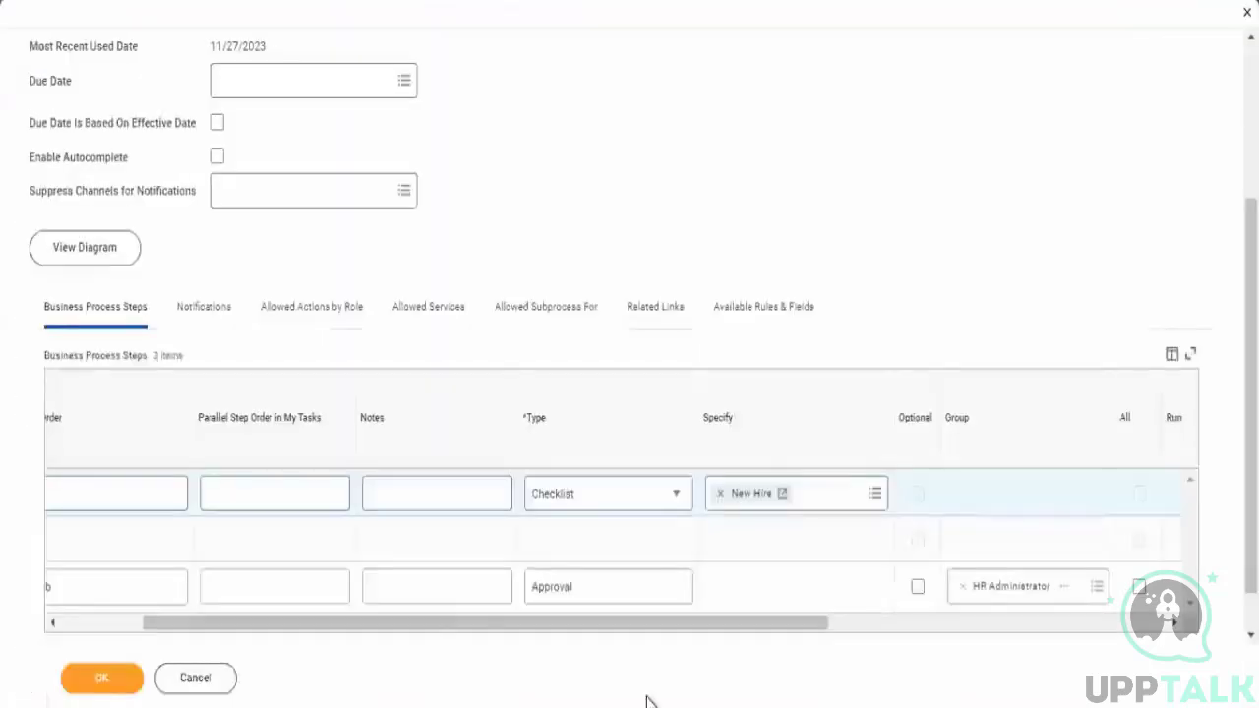
left_click(607, 506)
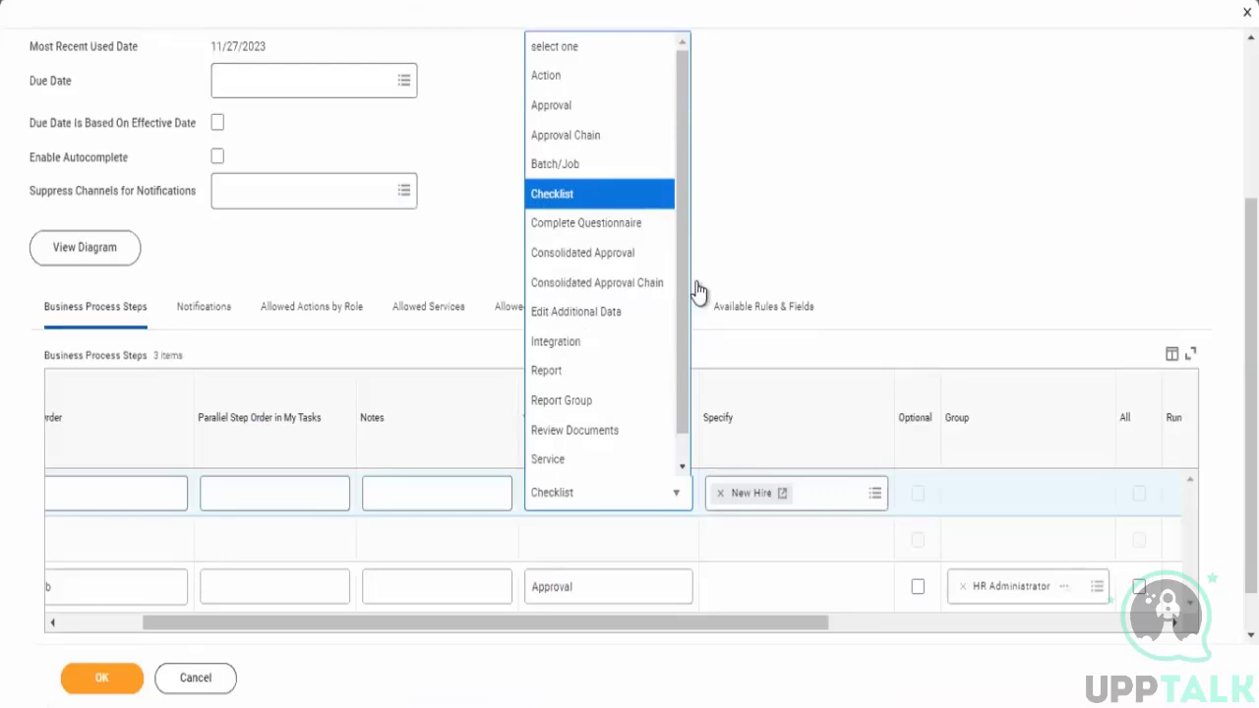
left_click(597, 236)
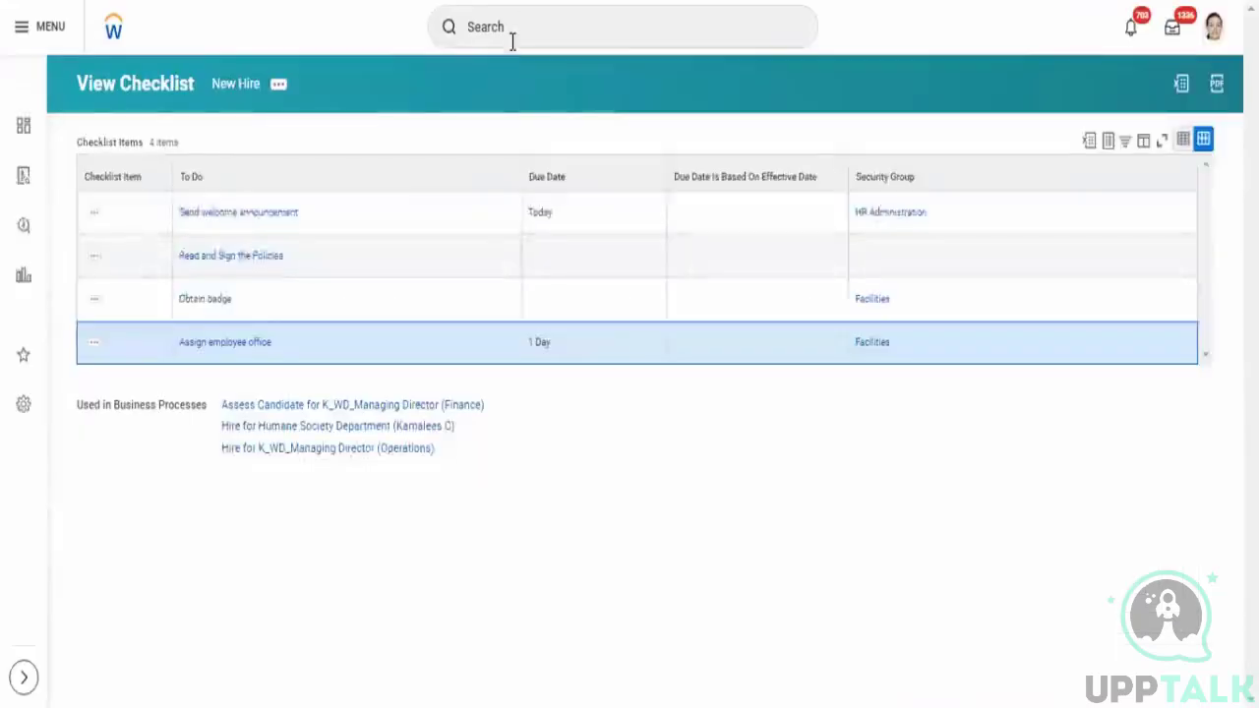
left_click(510, 28)
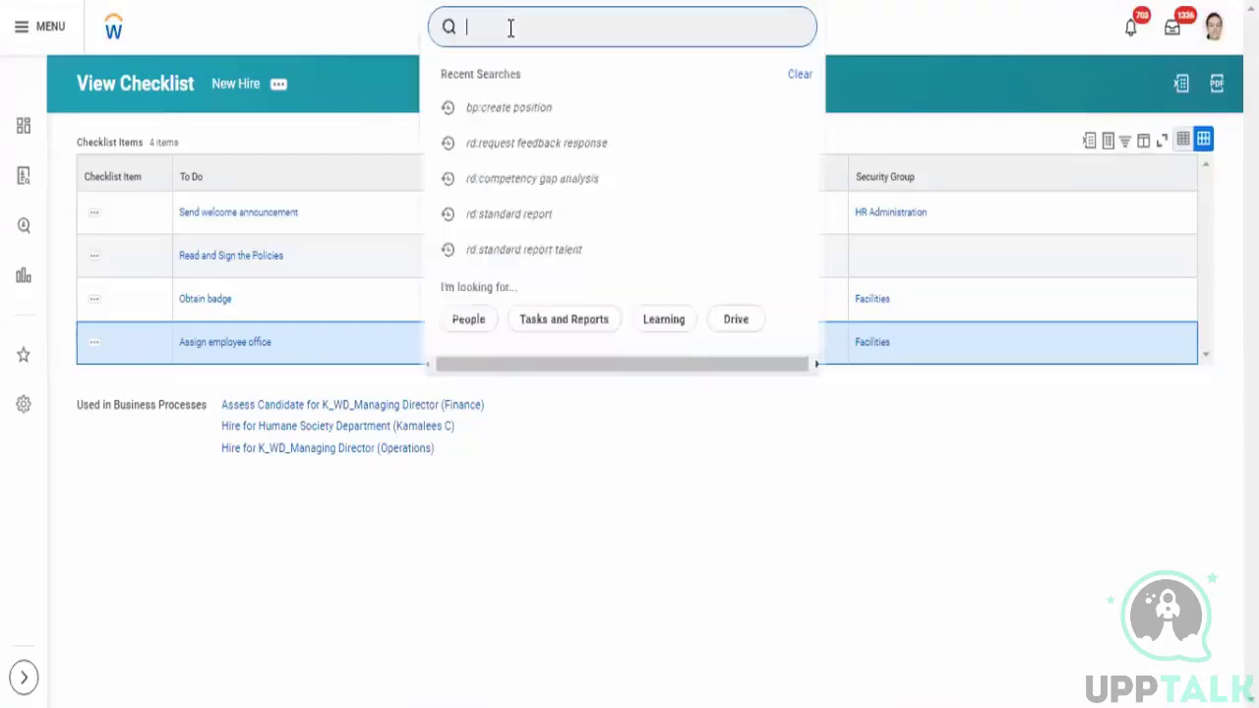
type("create ")
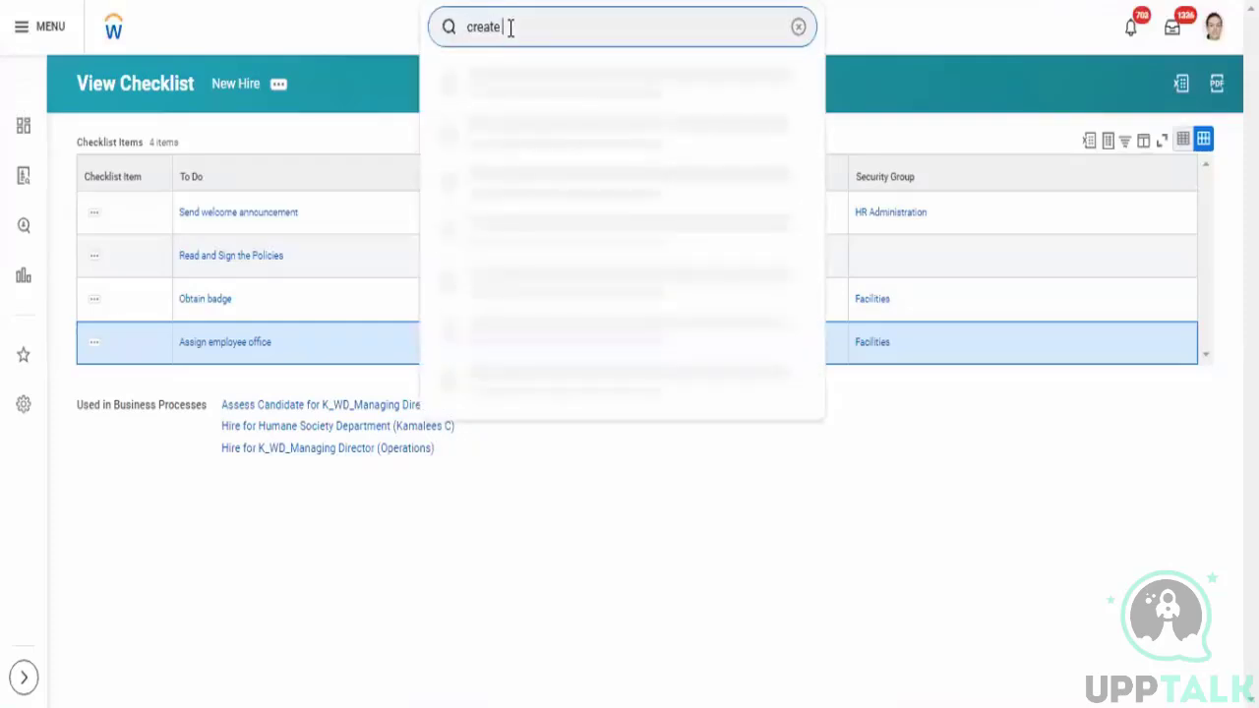
type("questiona")
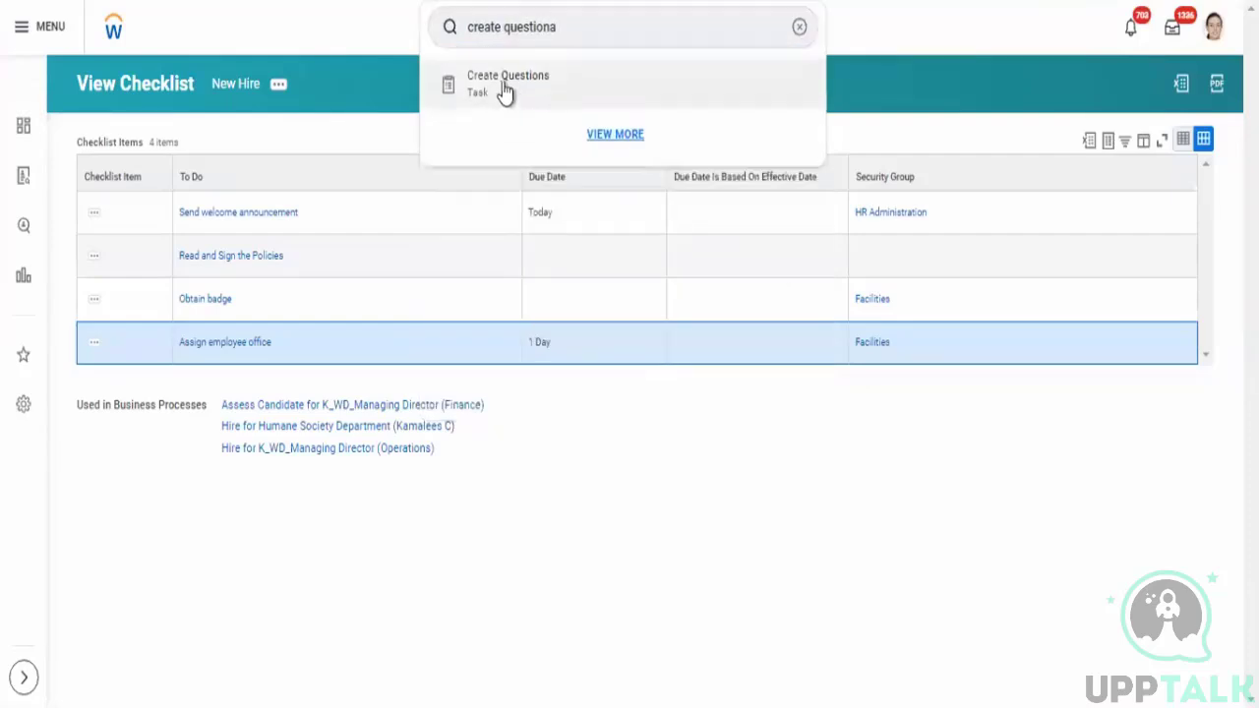
left_click(505, 90)
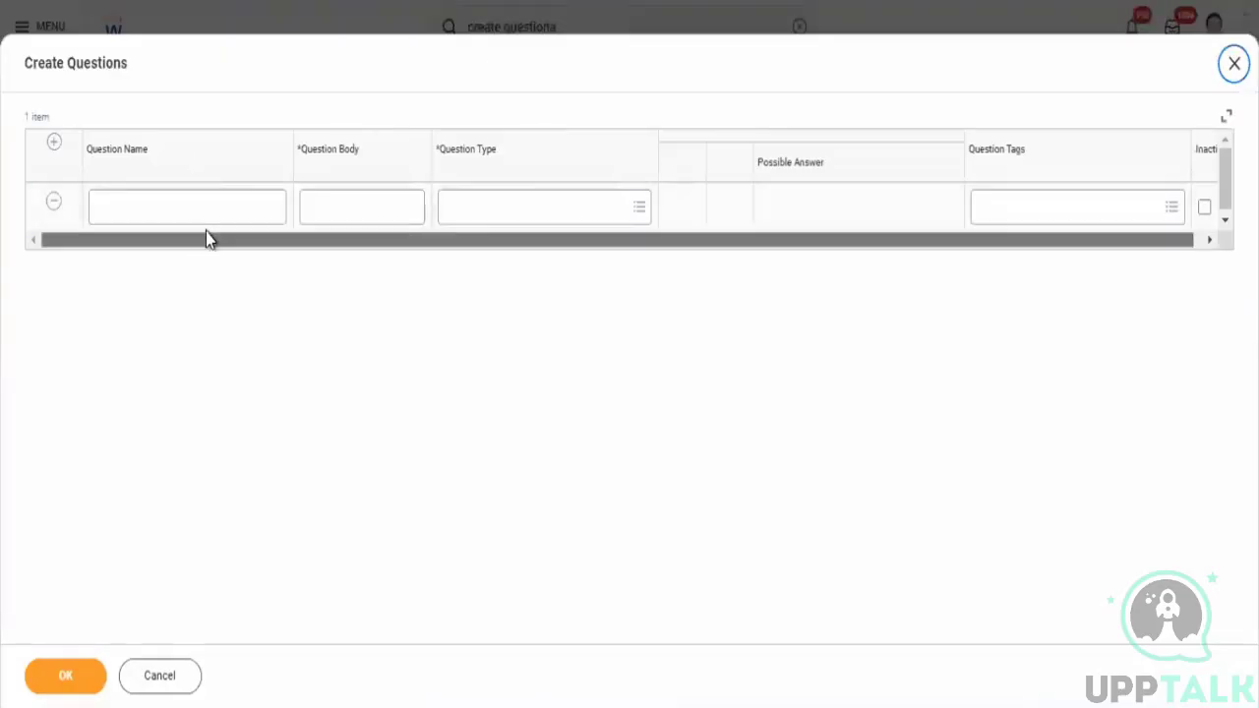
left_click(208, 204)
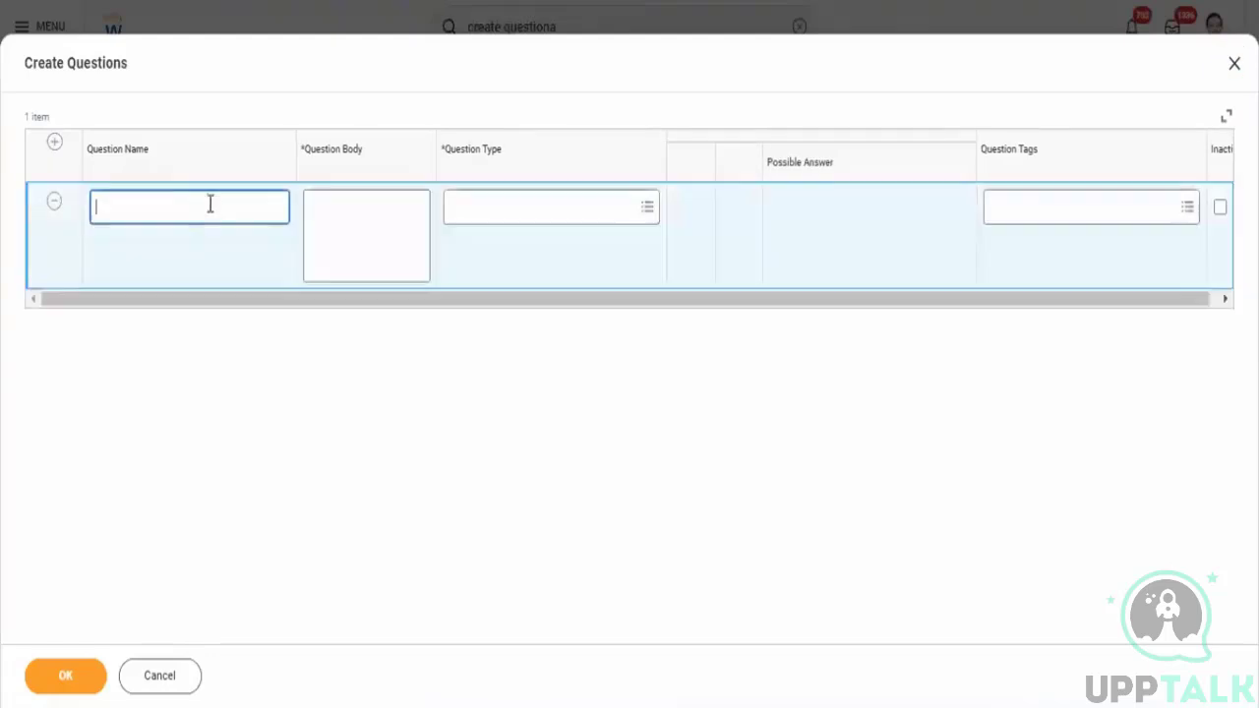
left_click(167, 677)
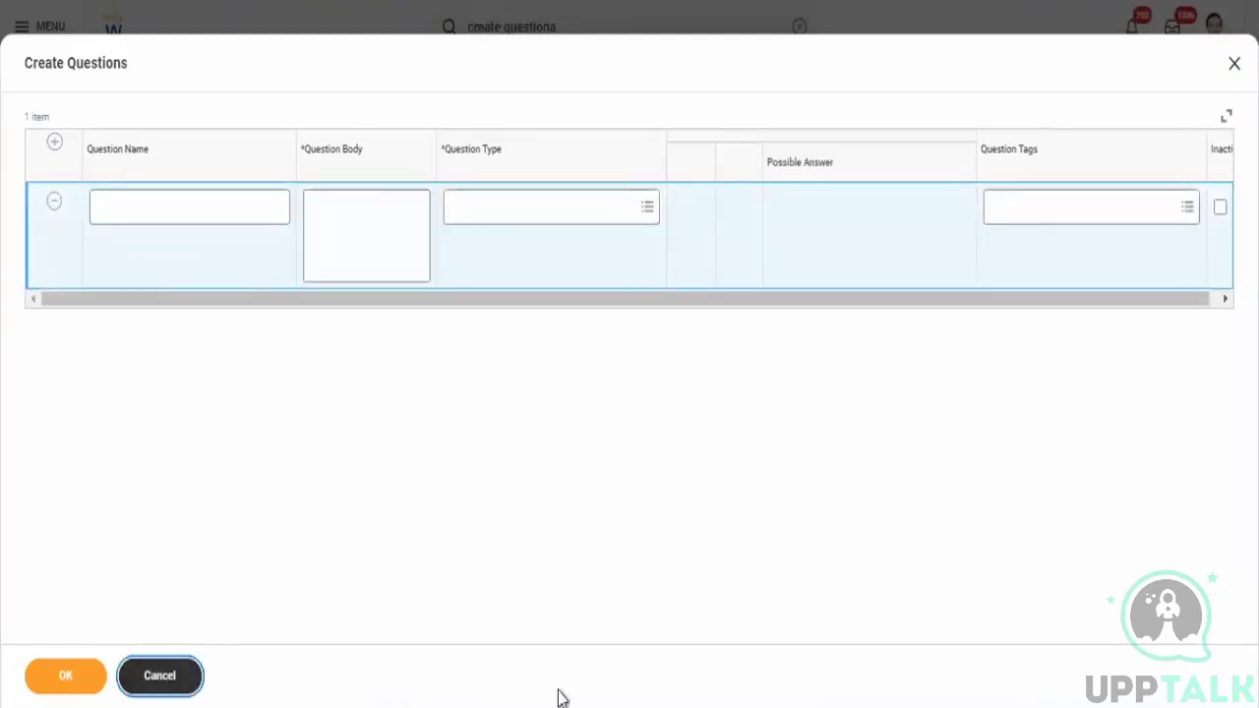
- Search for and open the Create Questionnaire task
left_click(561, 15)
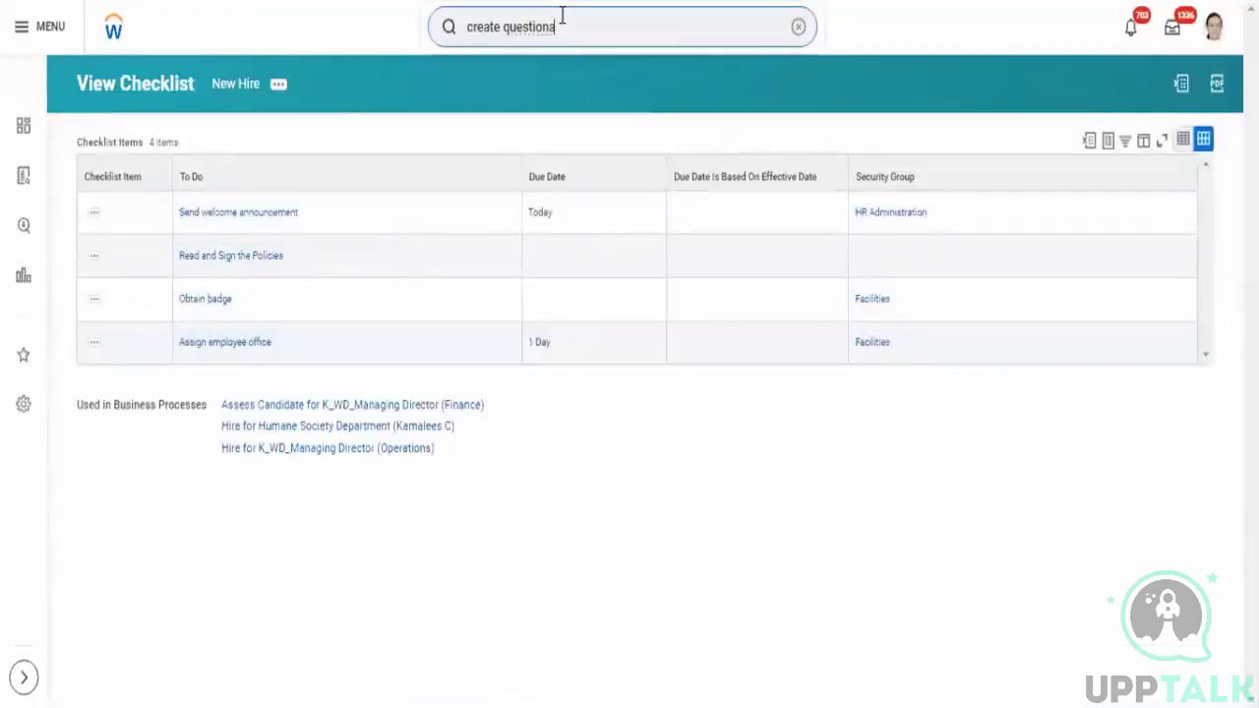
key("BackSpace")
key("BackSpace")
key("BackSpace")
key("BackSpace")
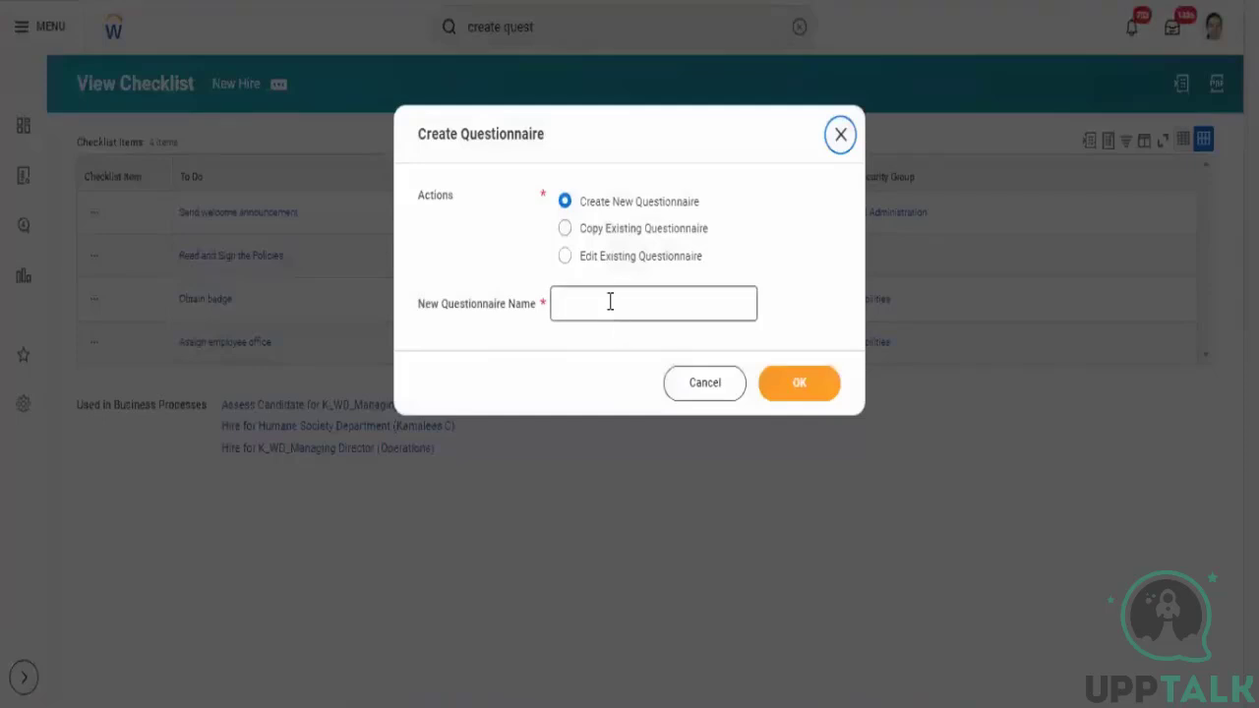
- Create a new questionnaire named Test_Questionaire and open Maintain Questions for it
left_click(610, 302)
type("Test")
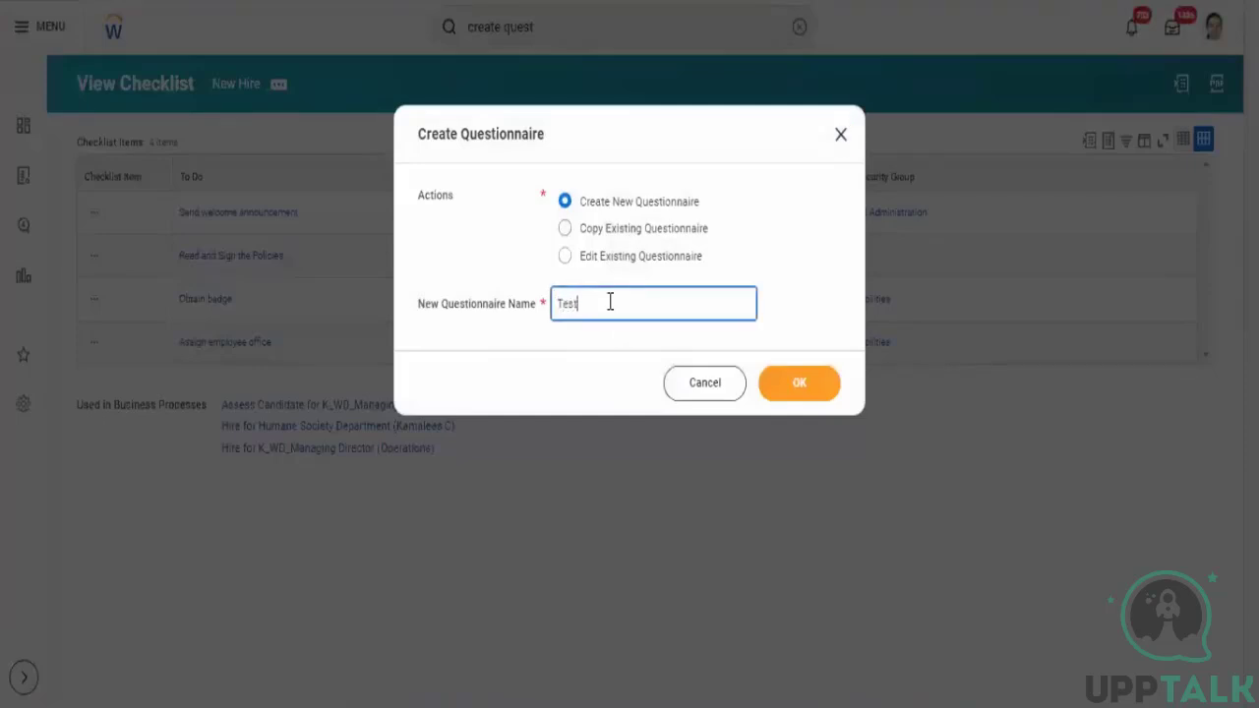
type("_Questio")
key("BackSpace")
type("onaire")
left_click(798, 393)
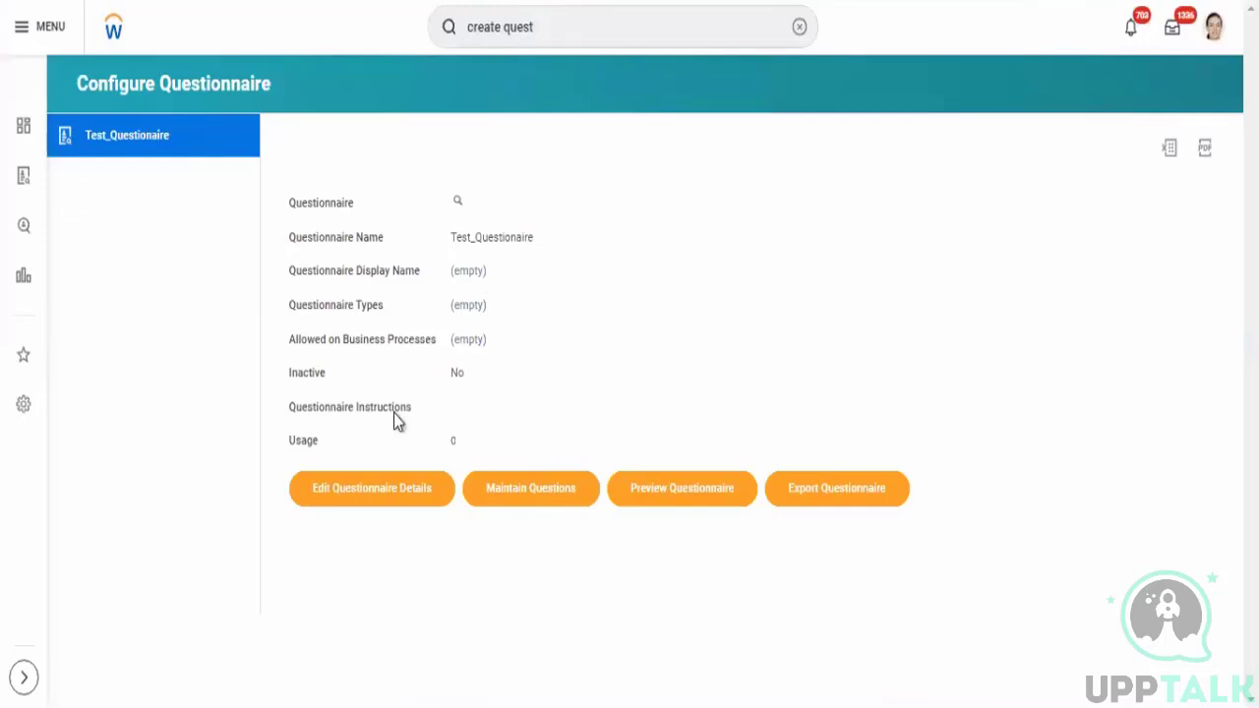
left_click(531, 492)
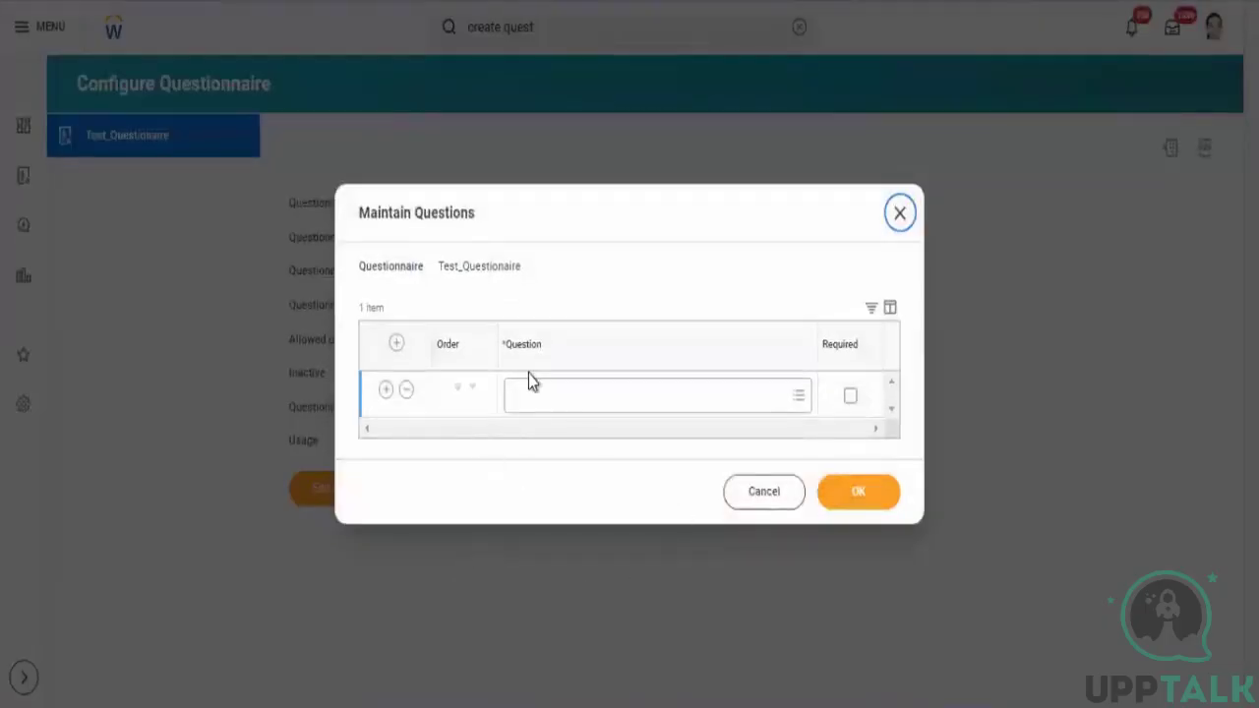
- Start creating a new question for the questionnaire and name it What is your preferred Family Name
left_click(540, 393)
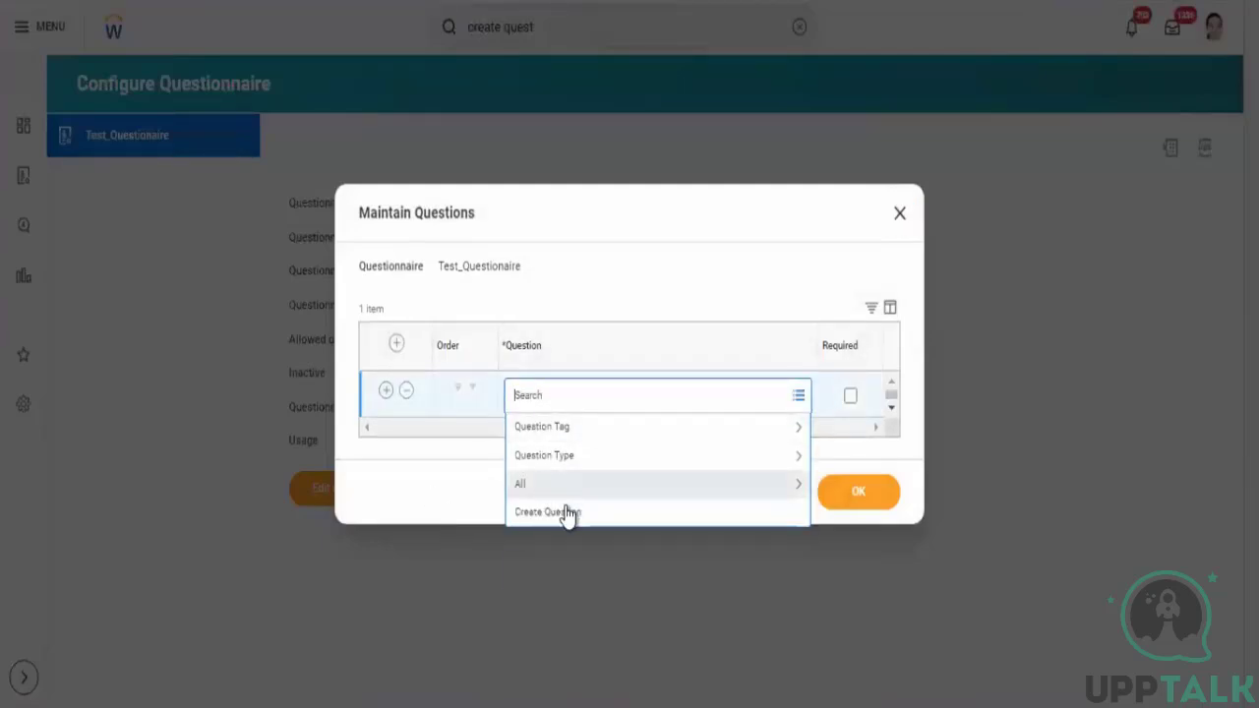
left_click(568, 513)
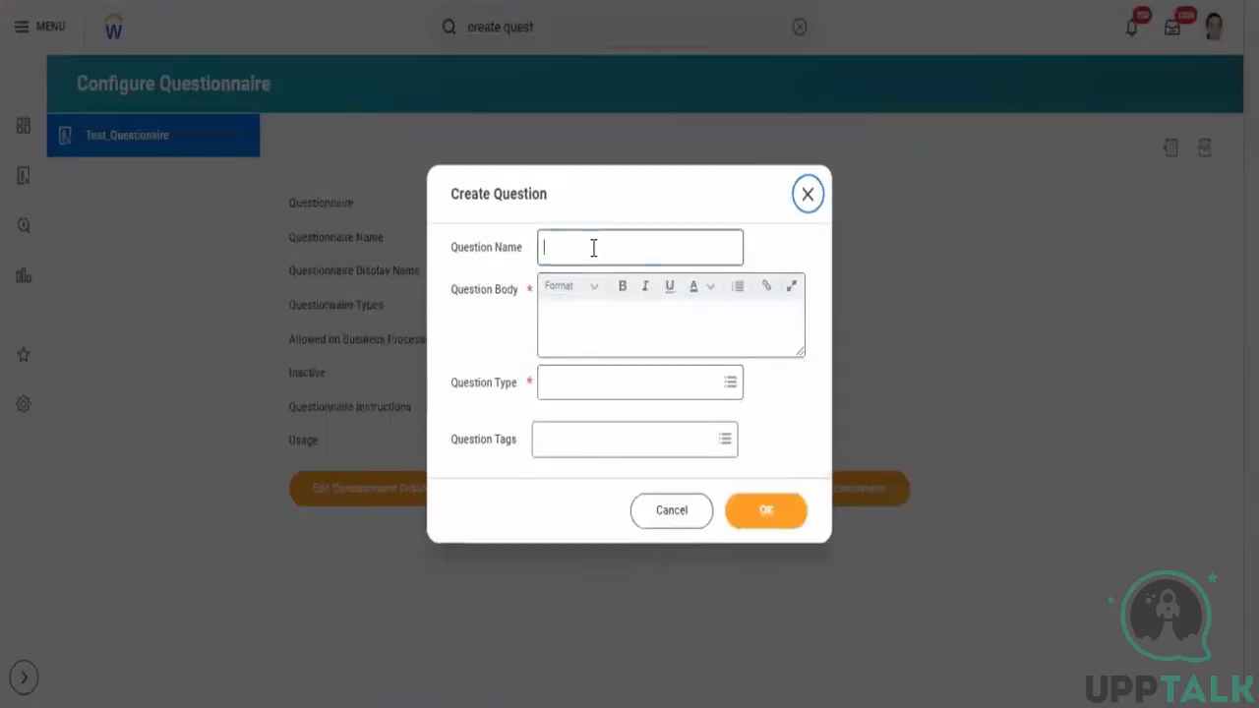
left_click(593, 247)
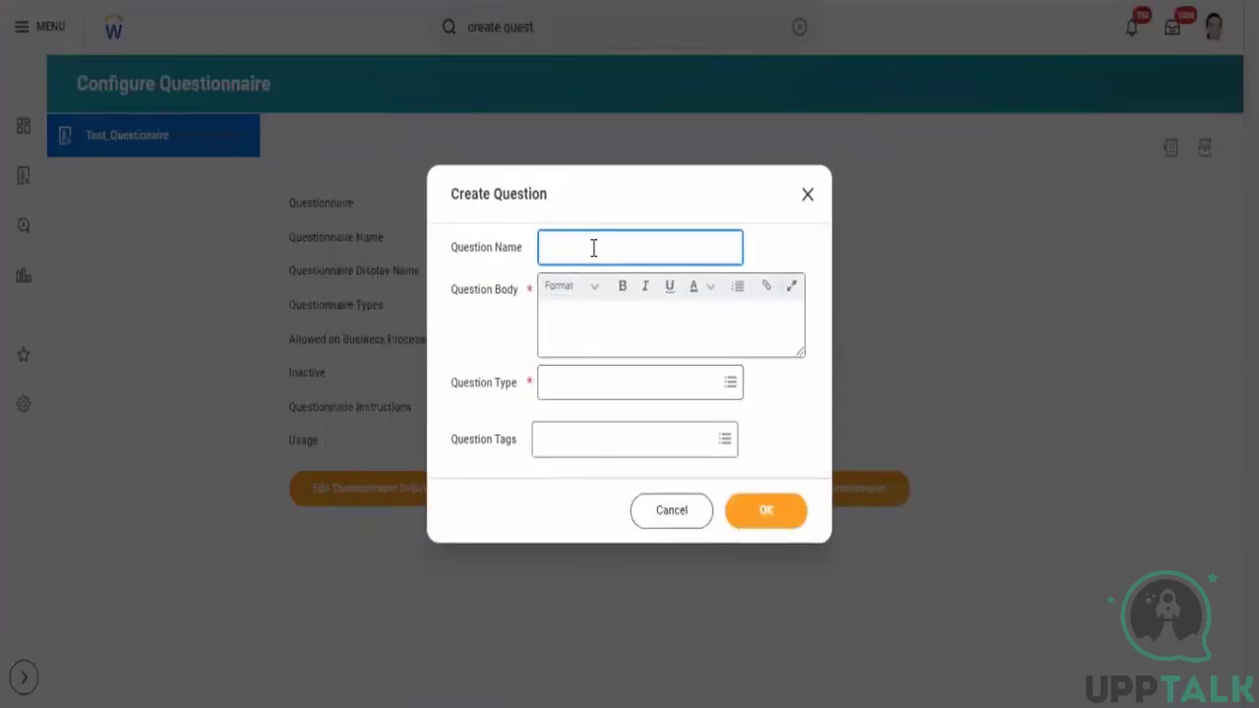
type("What is your preferred Family Name")
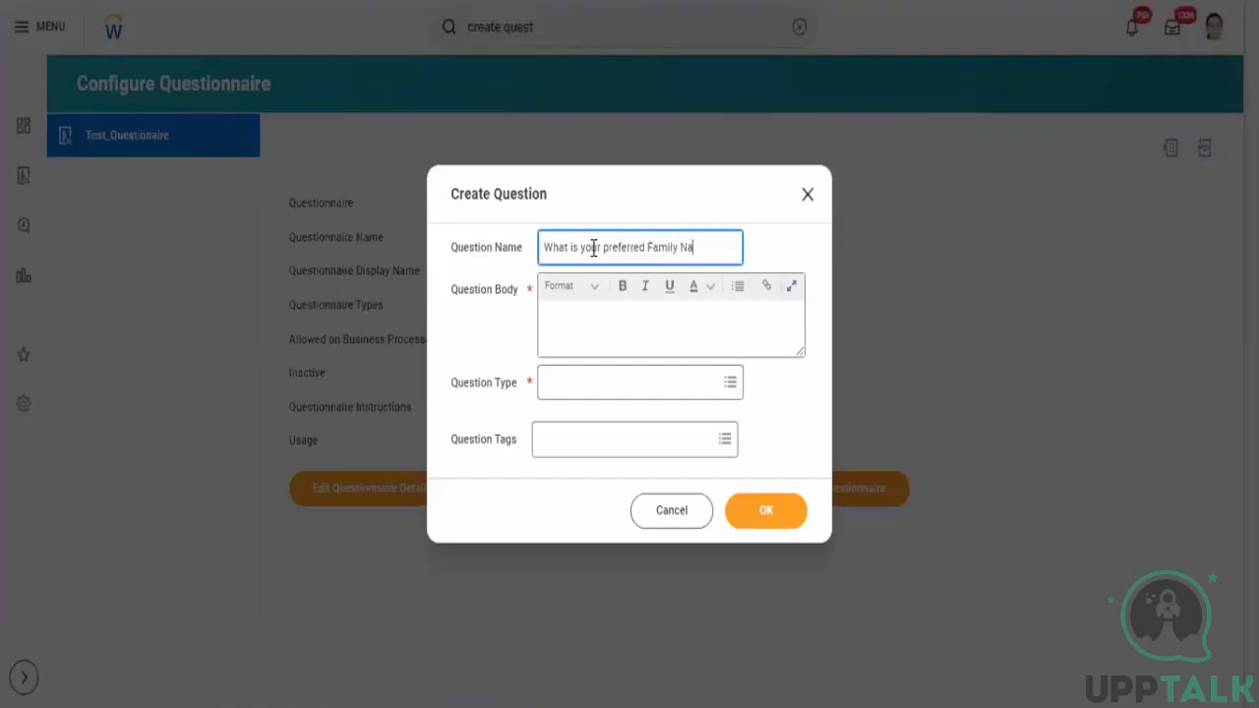
- Copy the question name into the question body so it reads What is your preferred Family Name
left_click(584, 329)
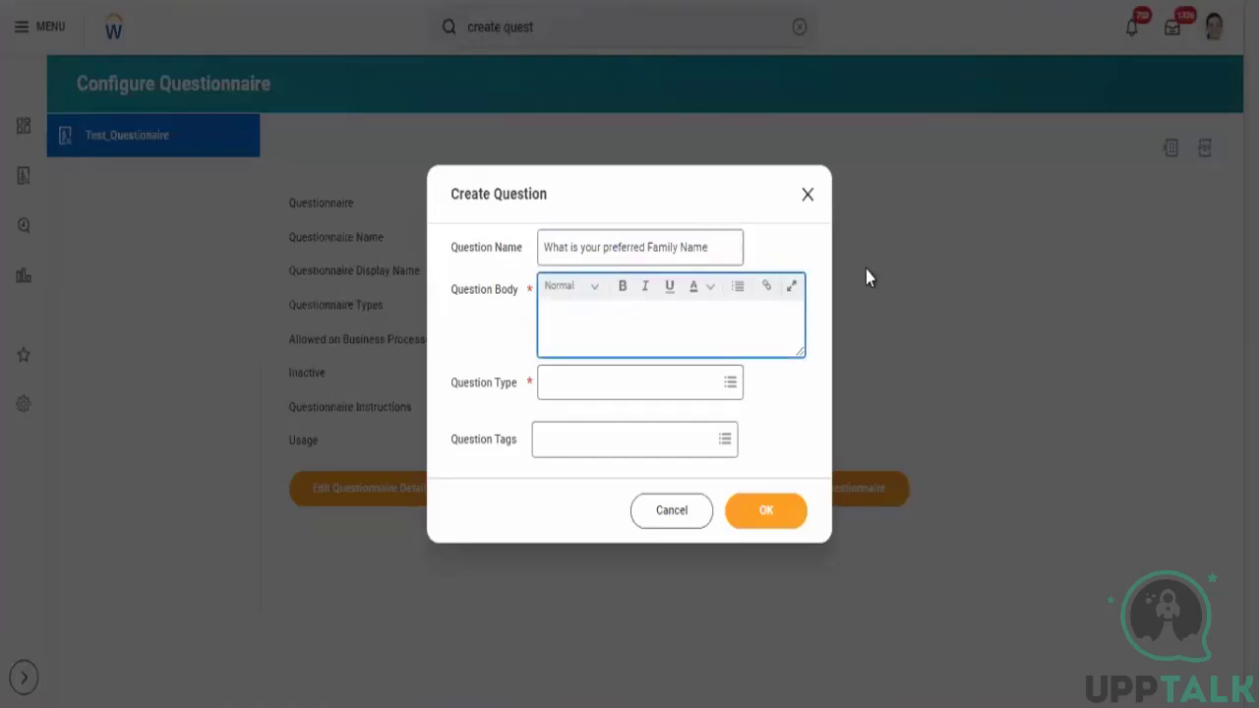
left_click_drag(717, 250, 374, 206)
key("ctrl+c")
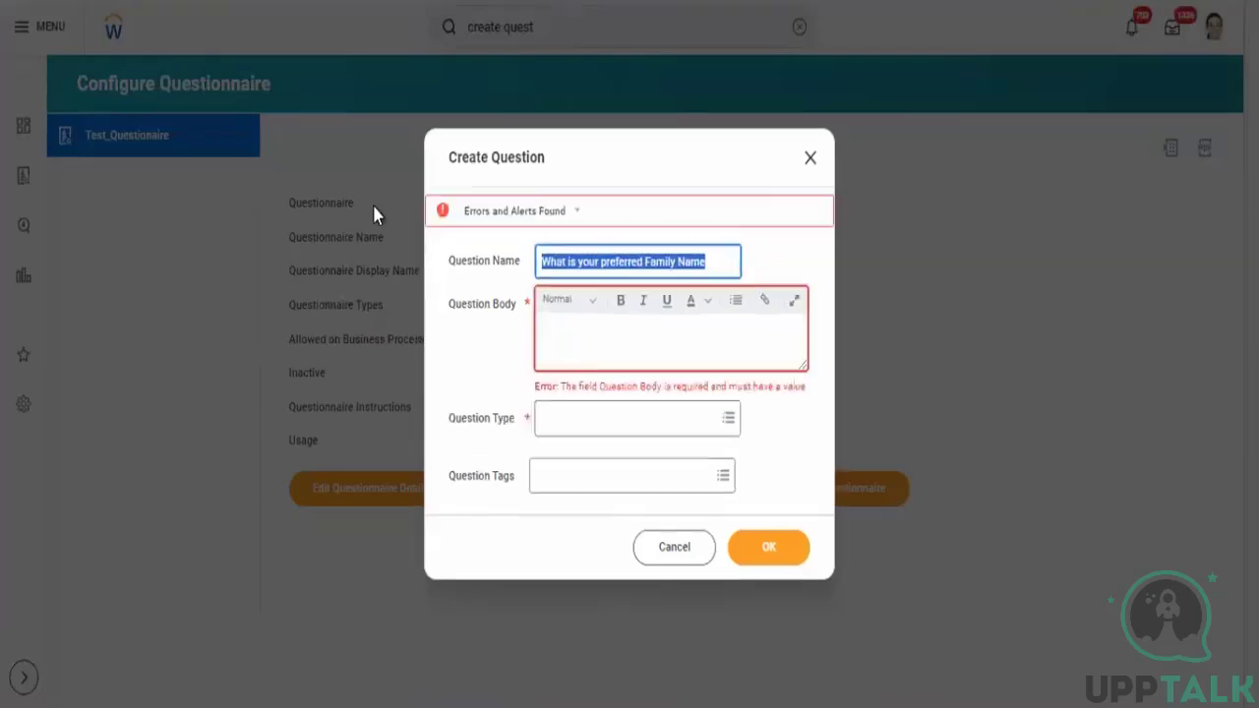
left_click(619, 337)
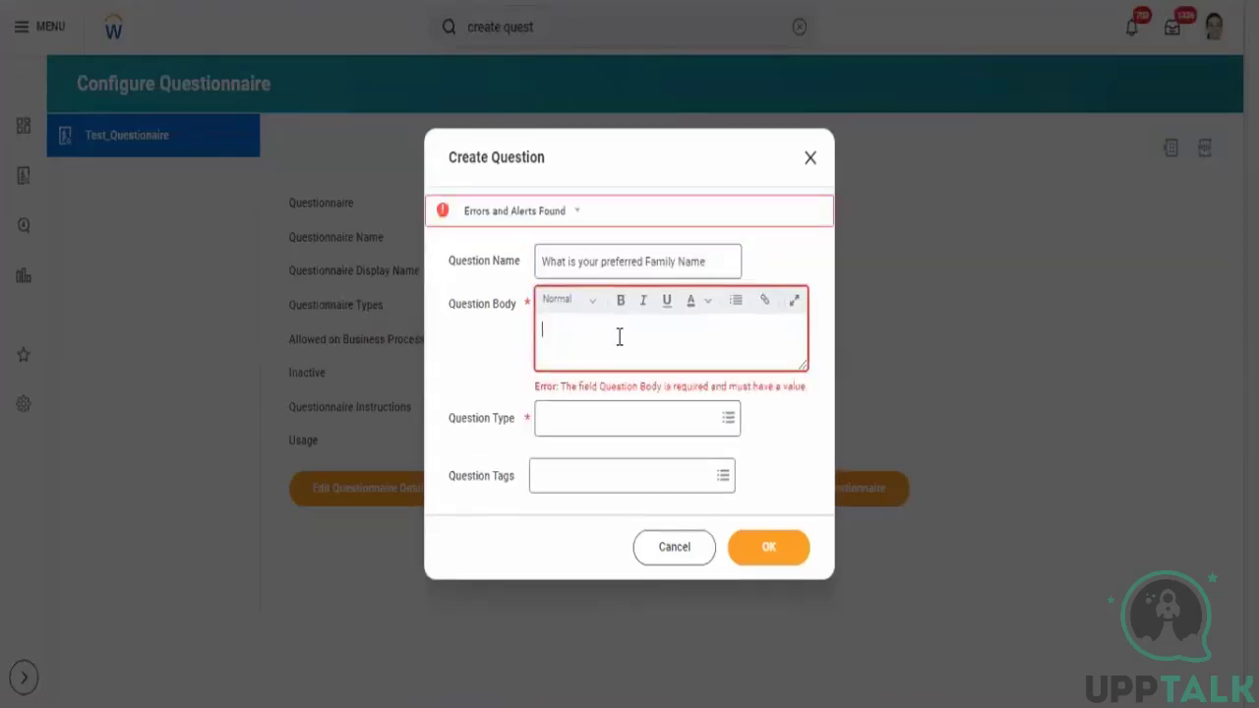
key("ctrl+v")
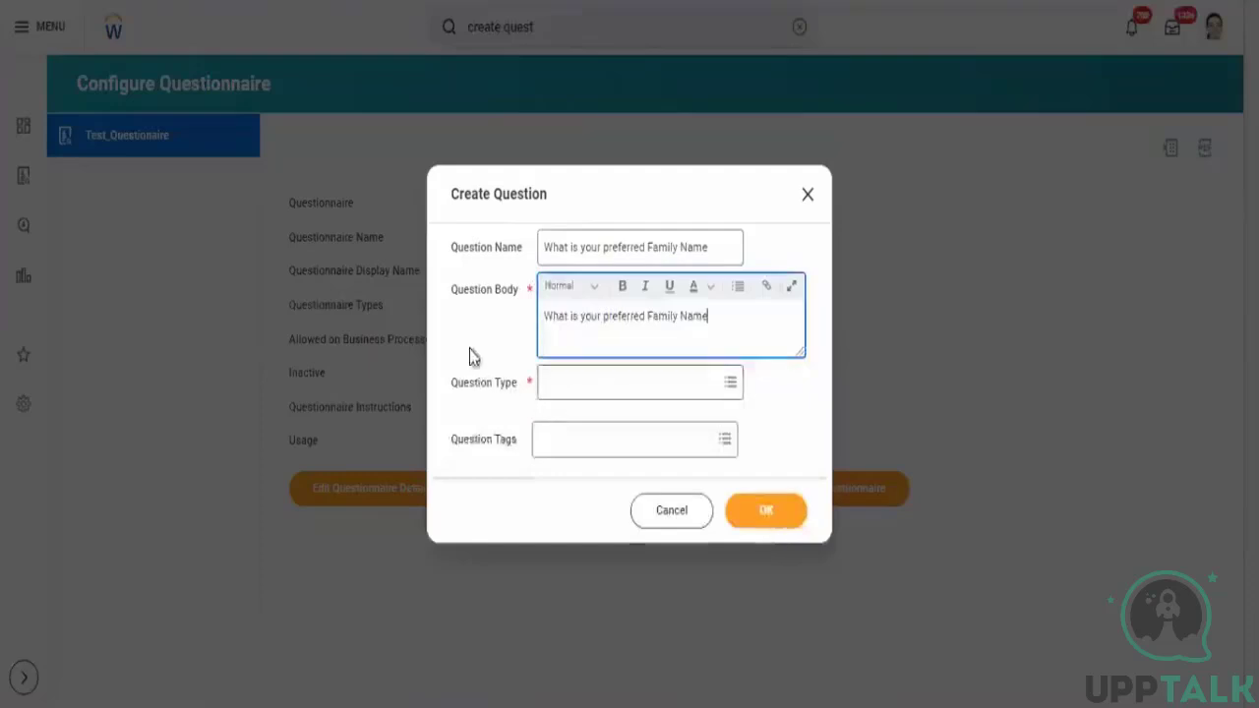
- Set the question type to Multiple Choice - Multi Select
left_click(595, 395)
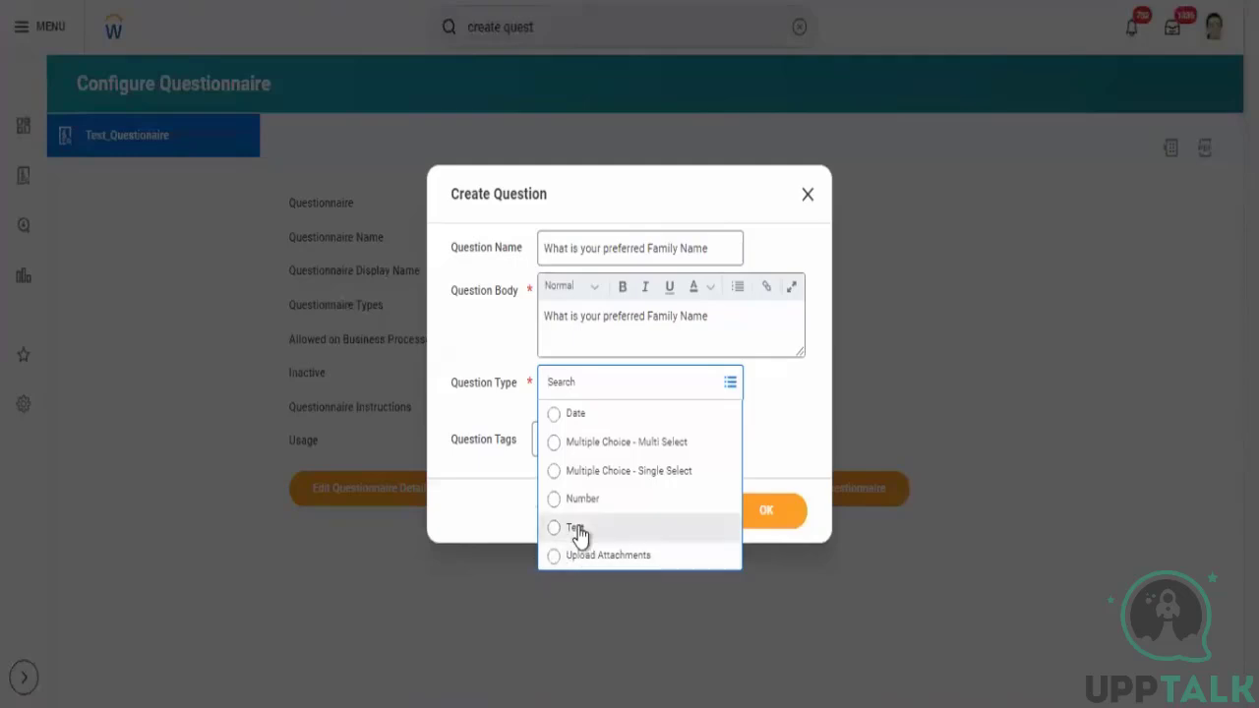
left_click(616, 444)
left_click(581, 439)
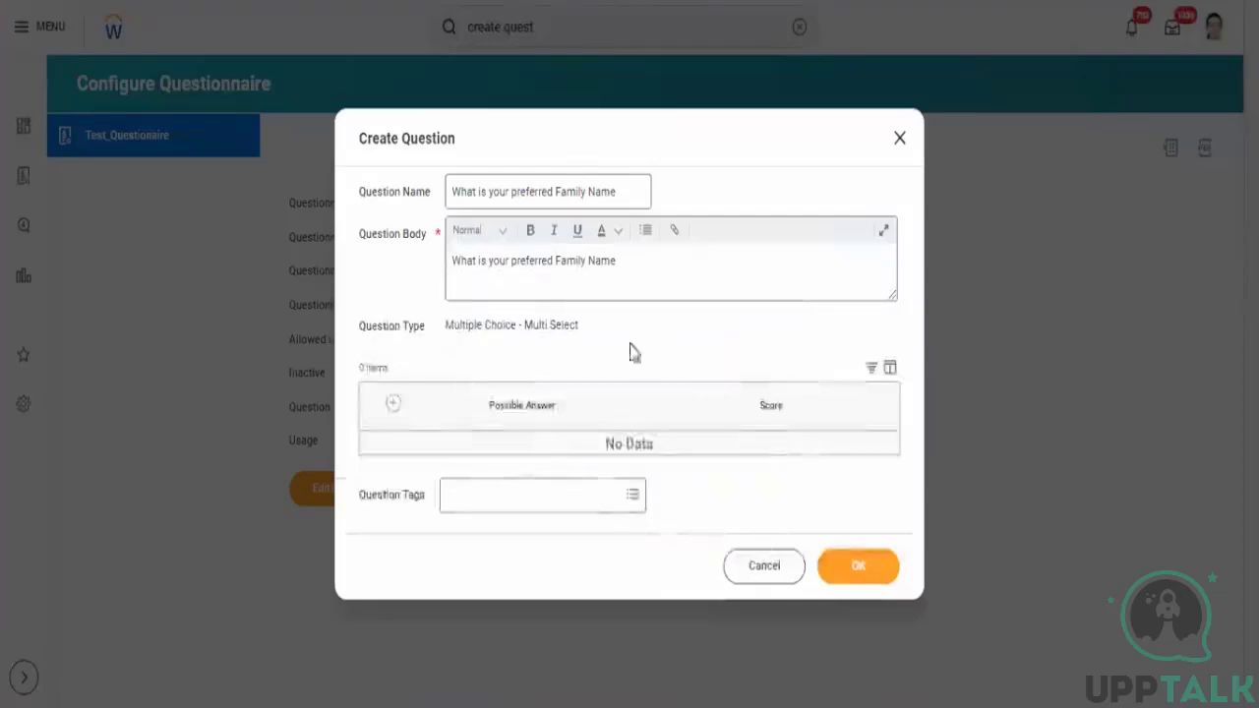
left_click(366, 529)
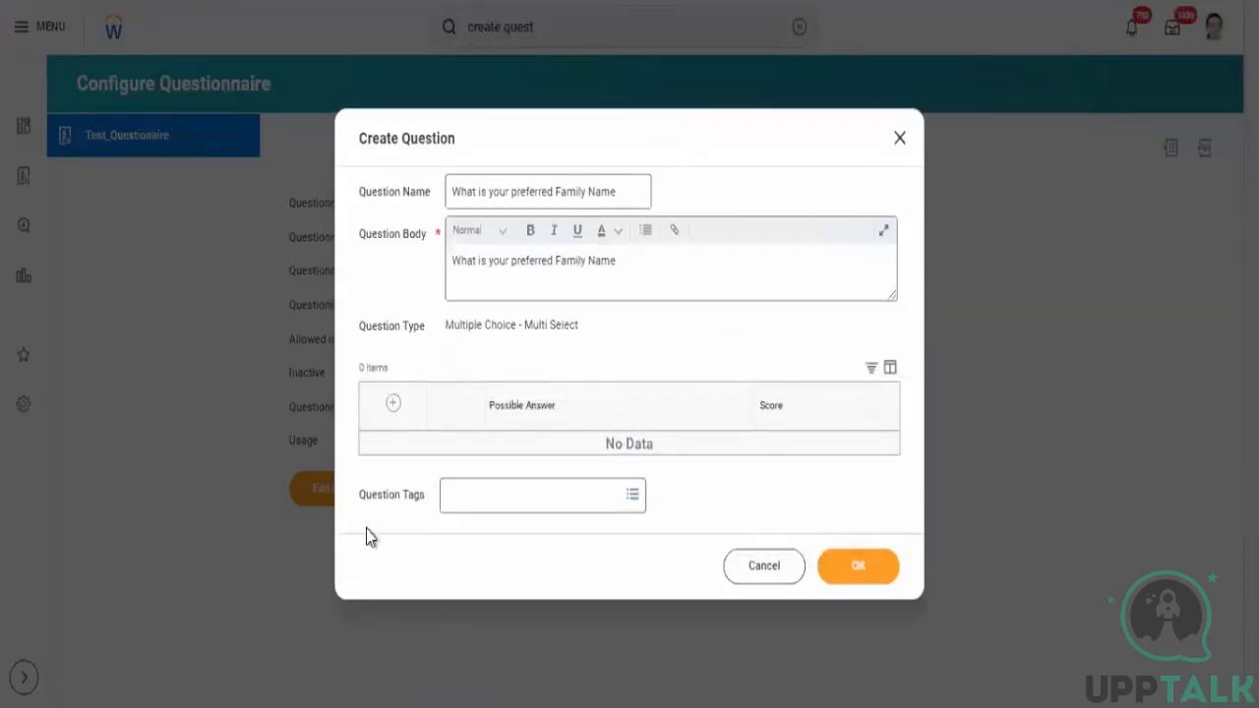
- Add two answer rows and enter Same as my Legal Family Name as the first possible answer
left_click(393, 403)
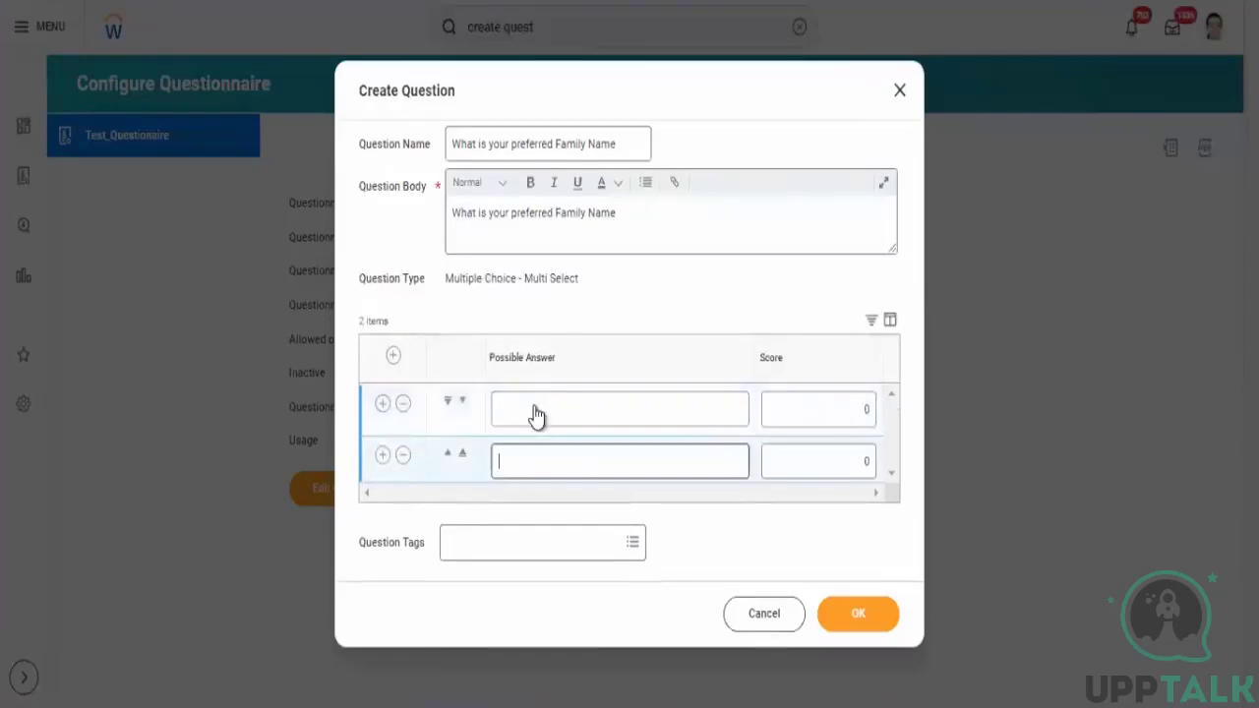
left_click(534, 406)
type("Same")
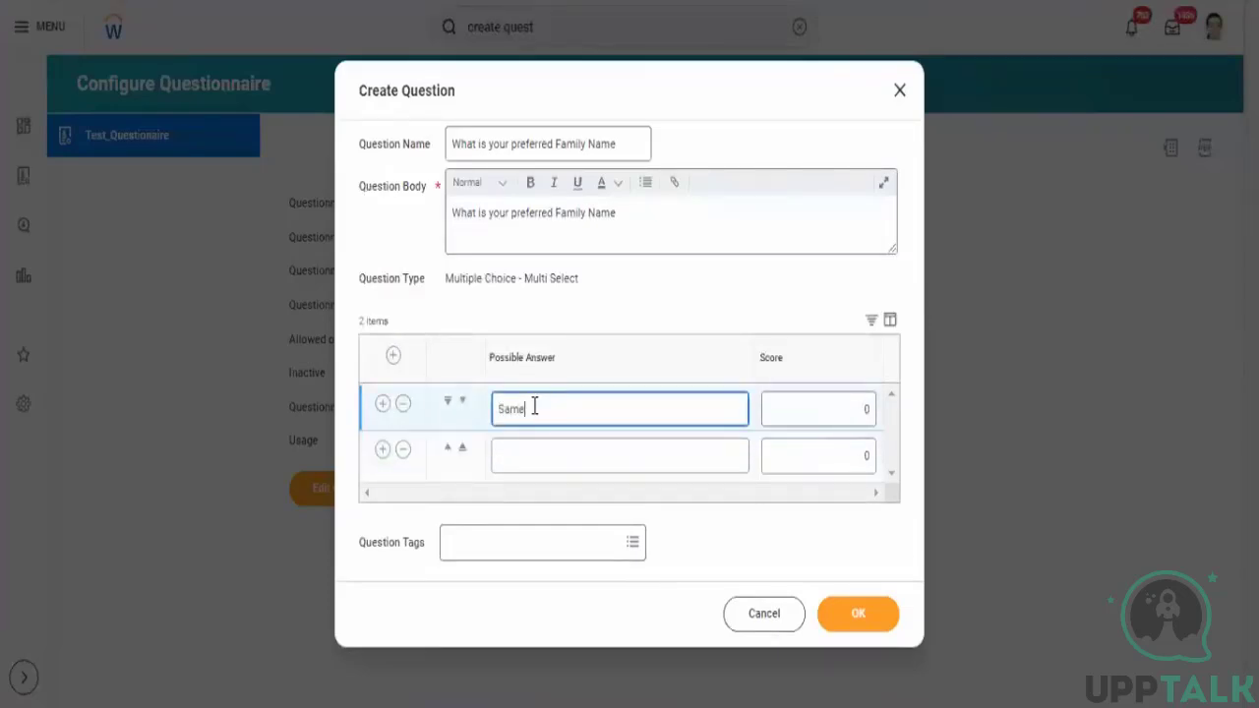
type(" as my Legal Name")
left_click(583, 410)
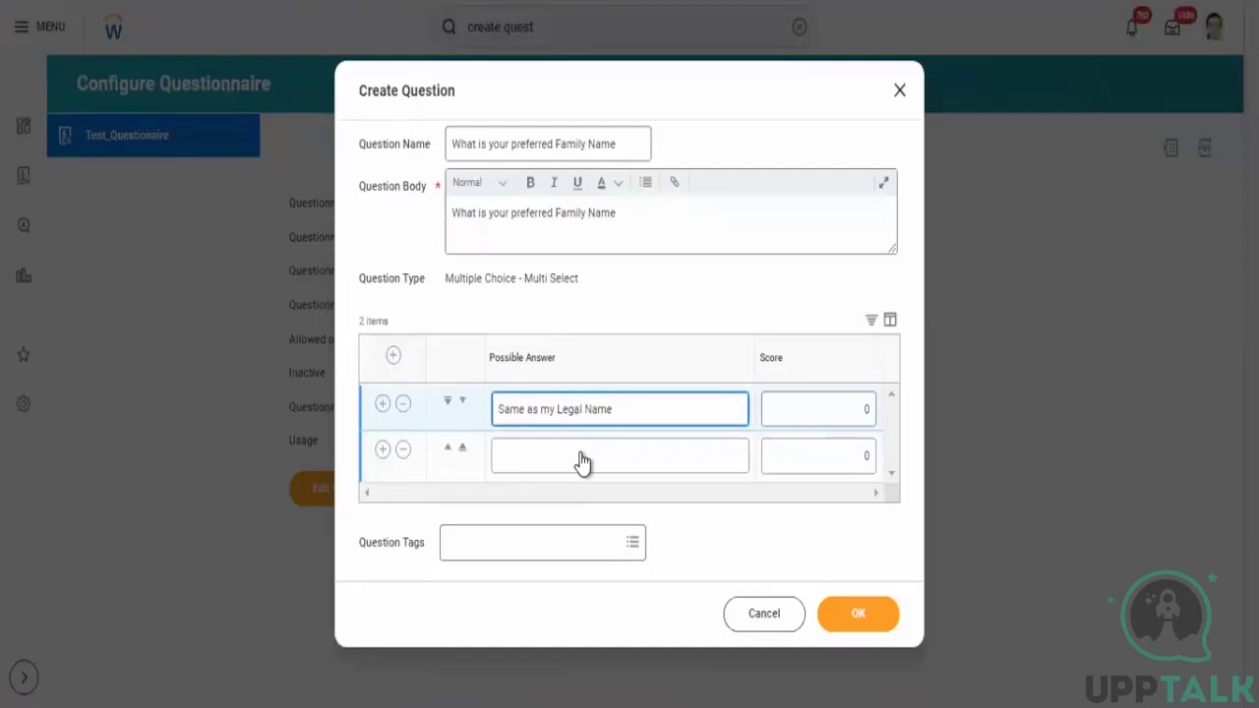
type("Family")
- Enter a second possible answer and save the new question
left_click(581, 455)
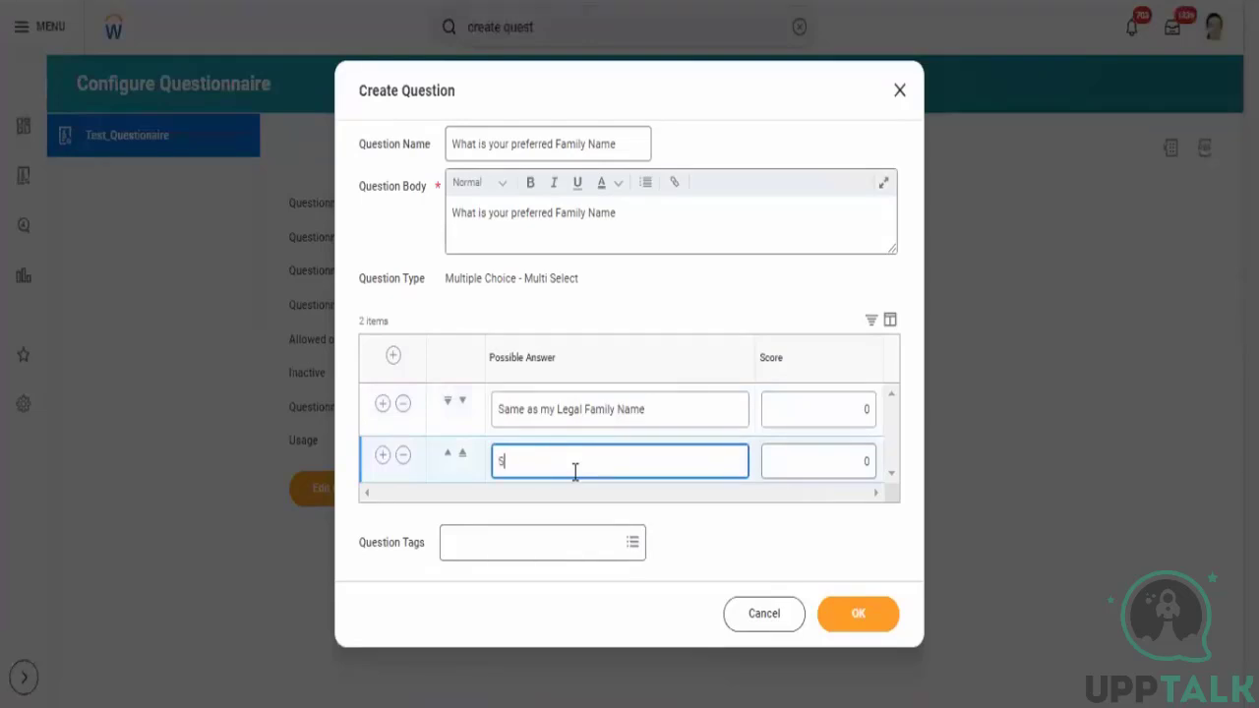
key("BackSpace")
type("specify")
left_click(854, 618)
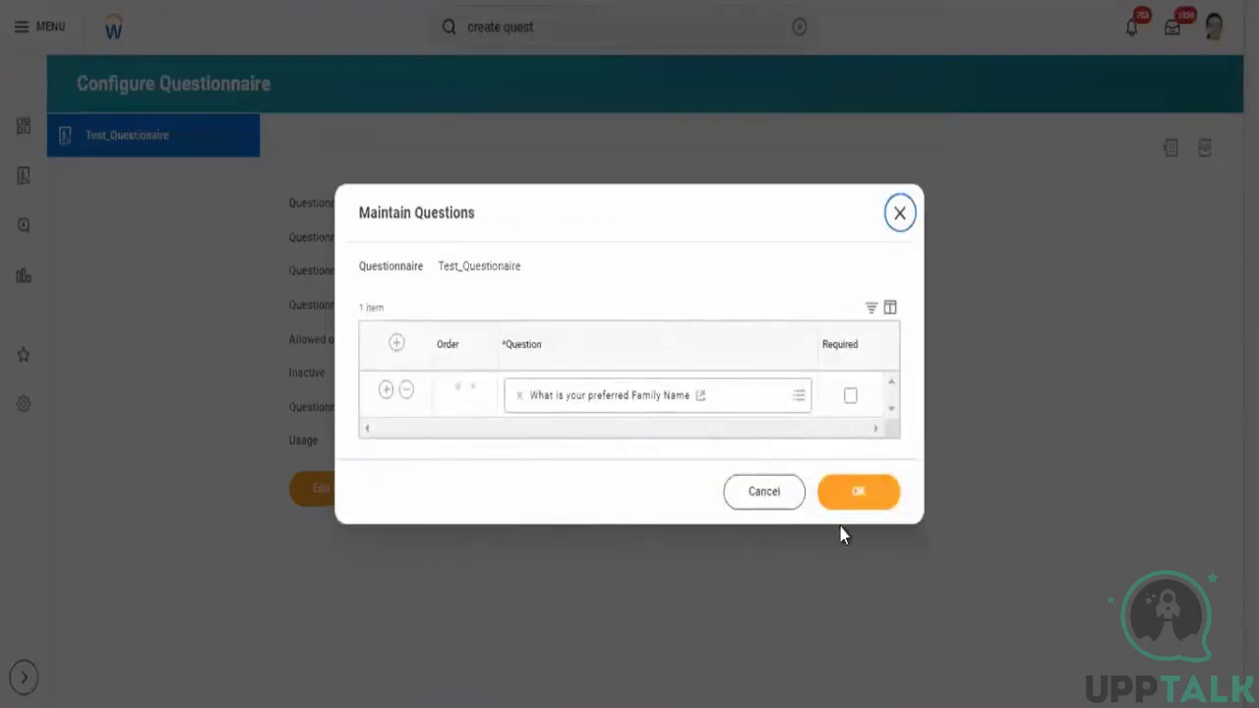
- Save the questionnaire's question list and expand Test_Questionaire in the tree to check its question
left_click(854, 496)
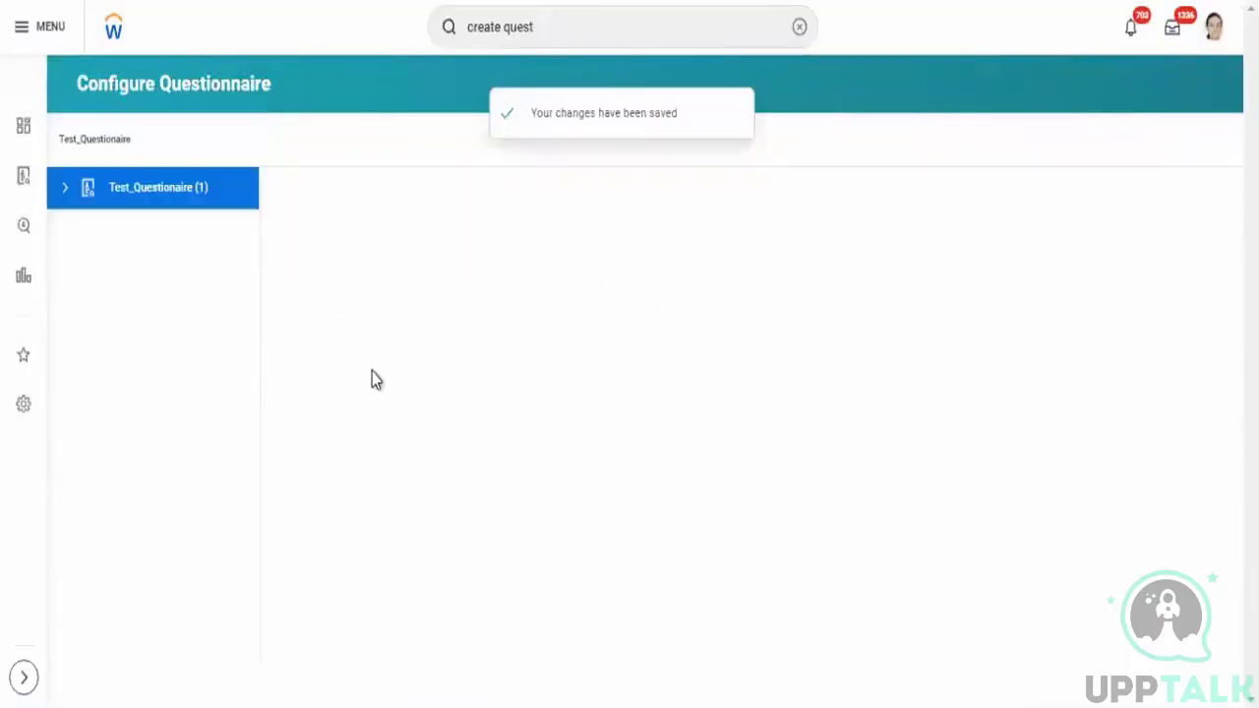
right_click(178, 199)
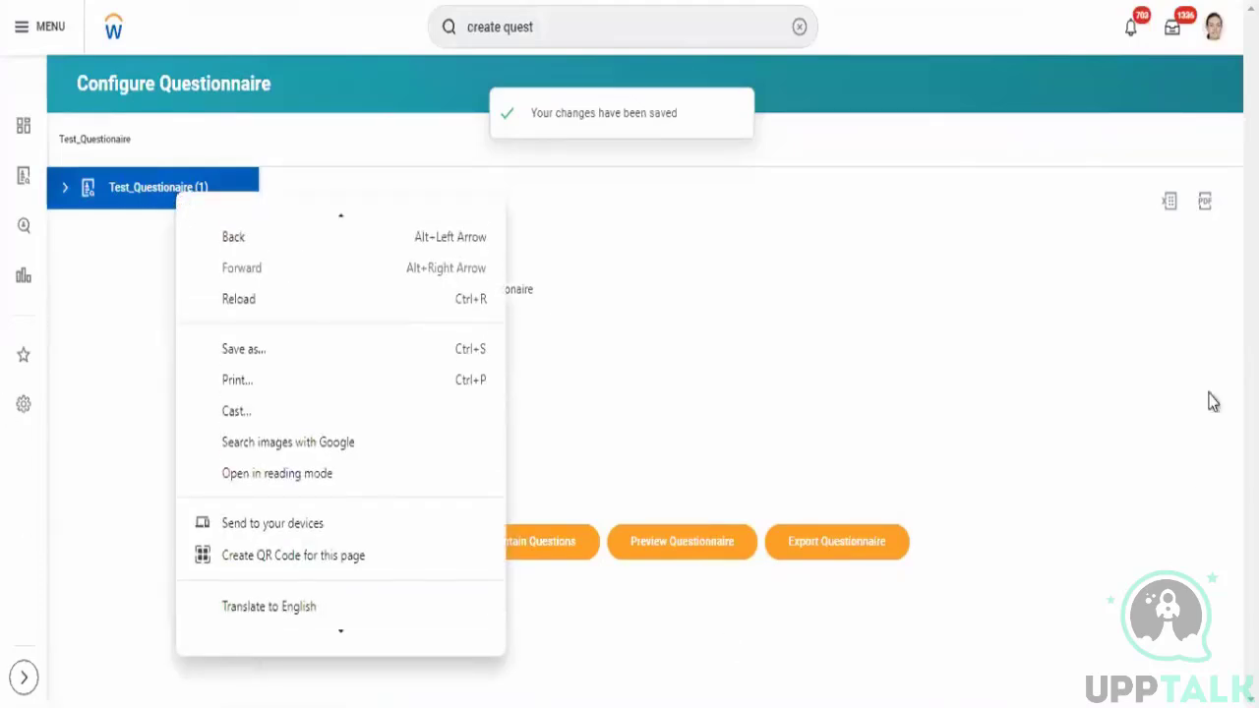
left_click(137, 440)
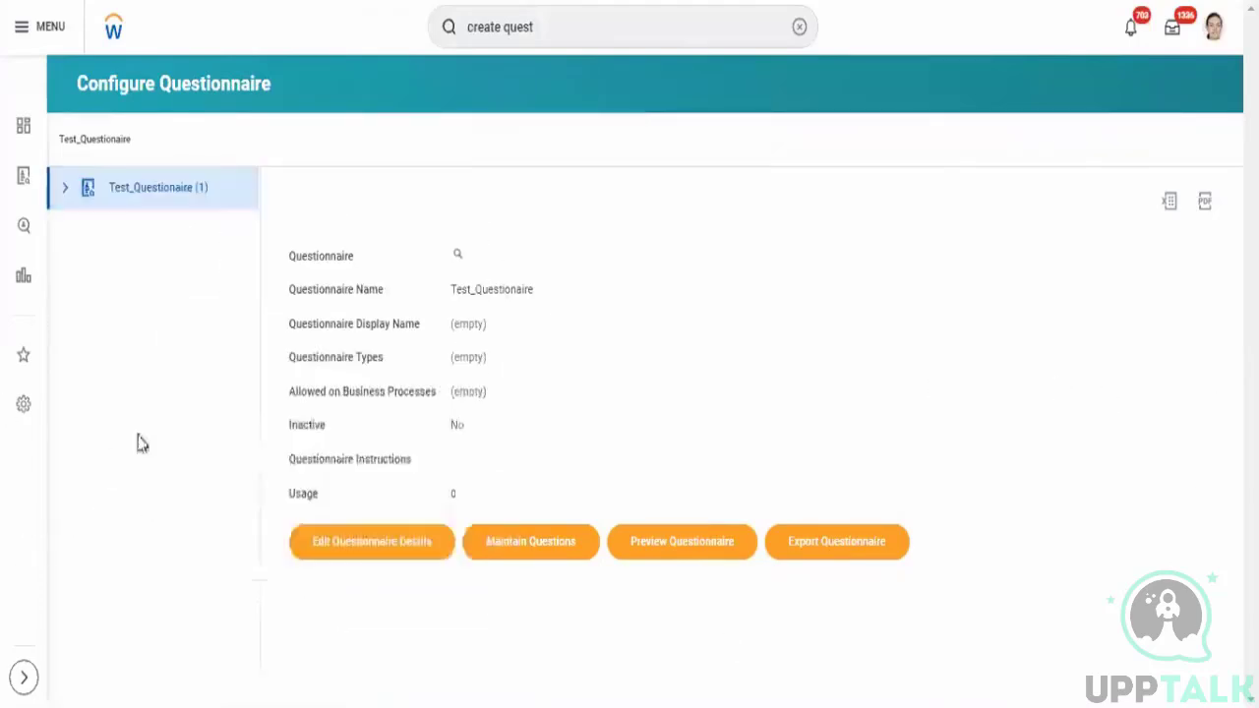
left_click(65, 189)
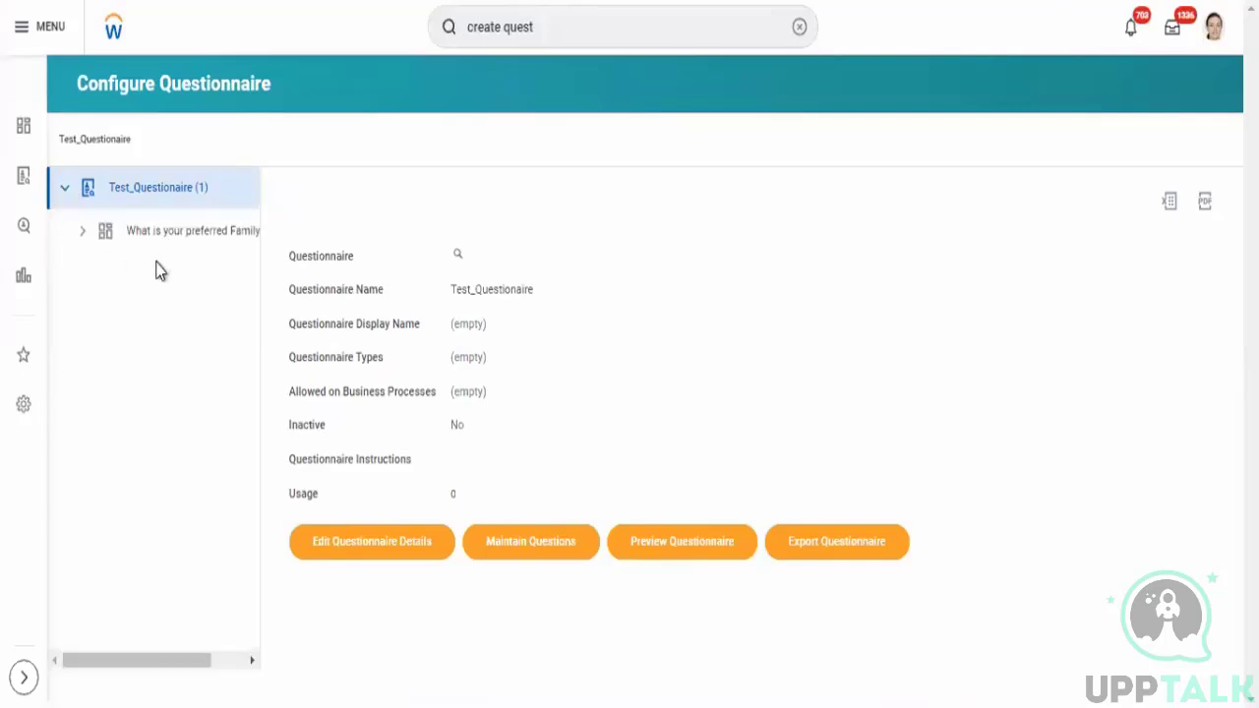
right_click(162, 181)
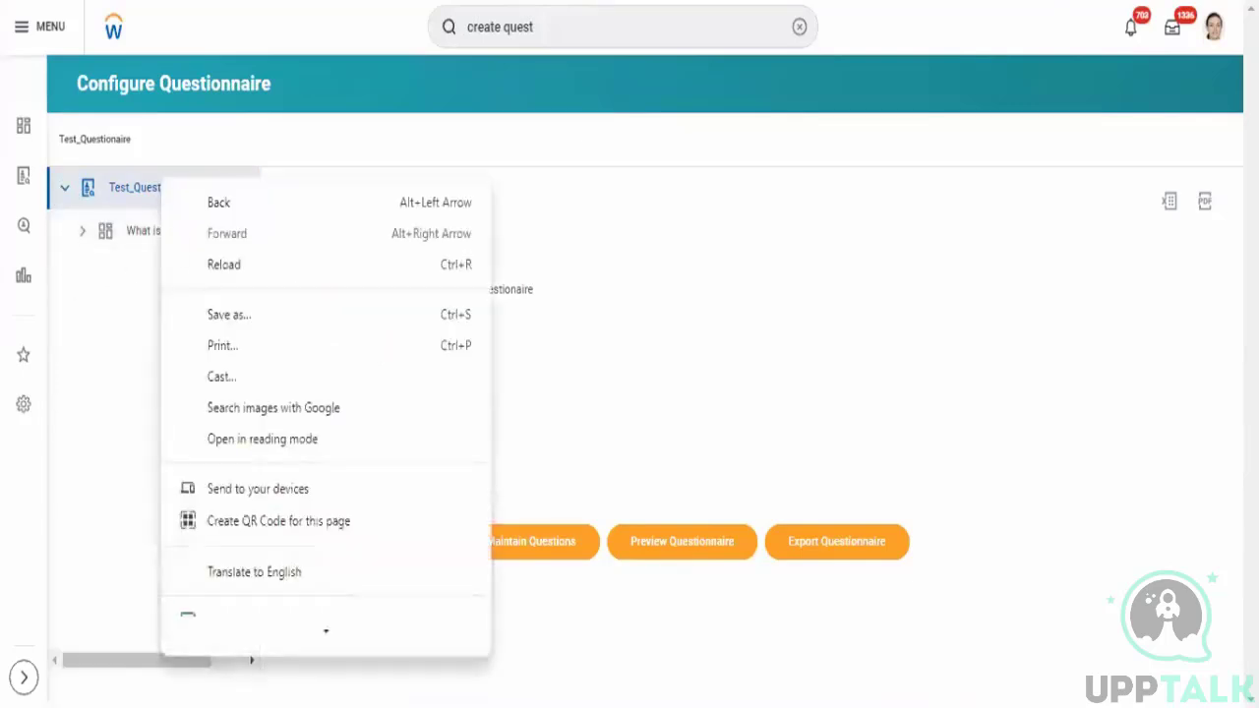
key("Escape")
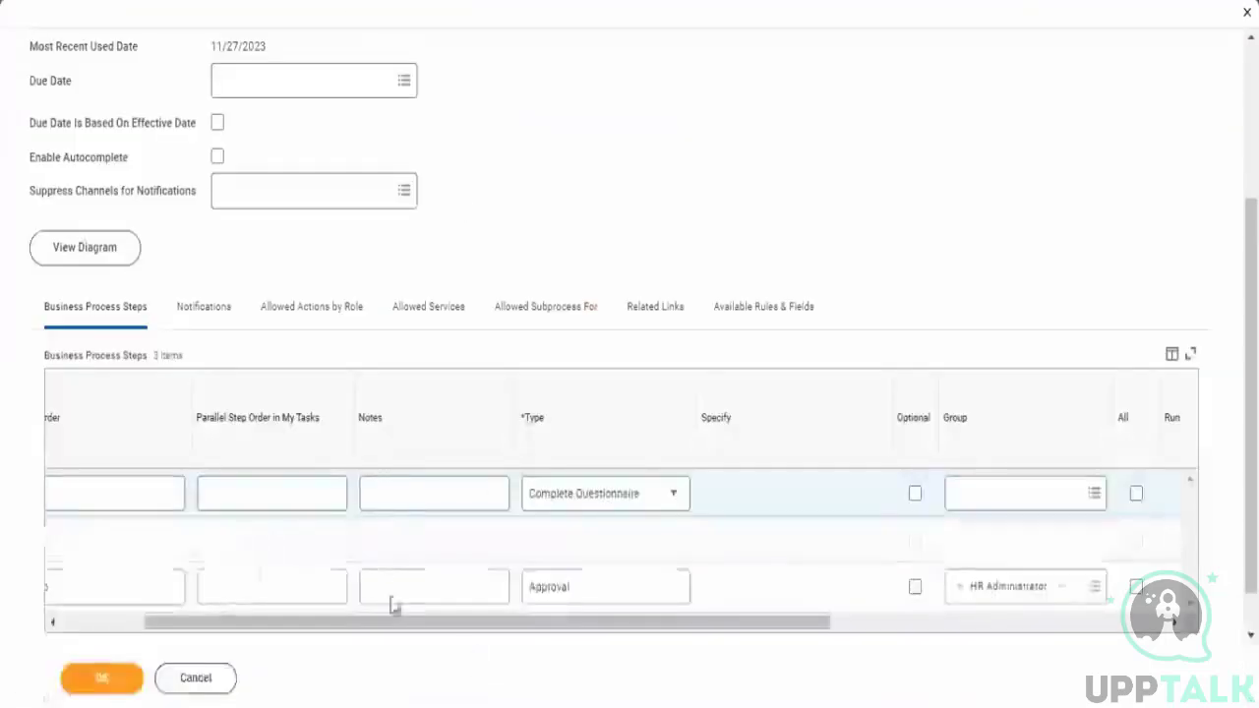
- Set the Complete Questionnaire step's order to c and submit the business process again
left_click(91, 684)
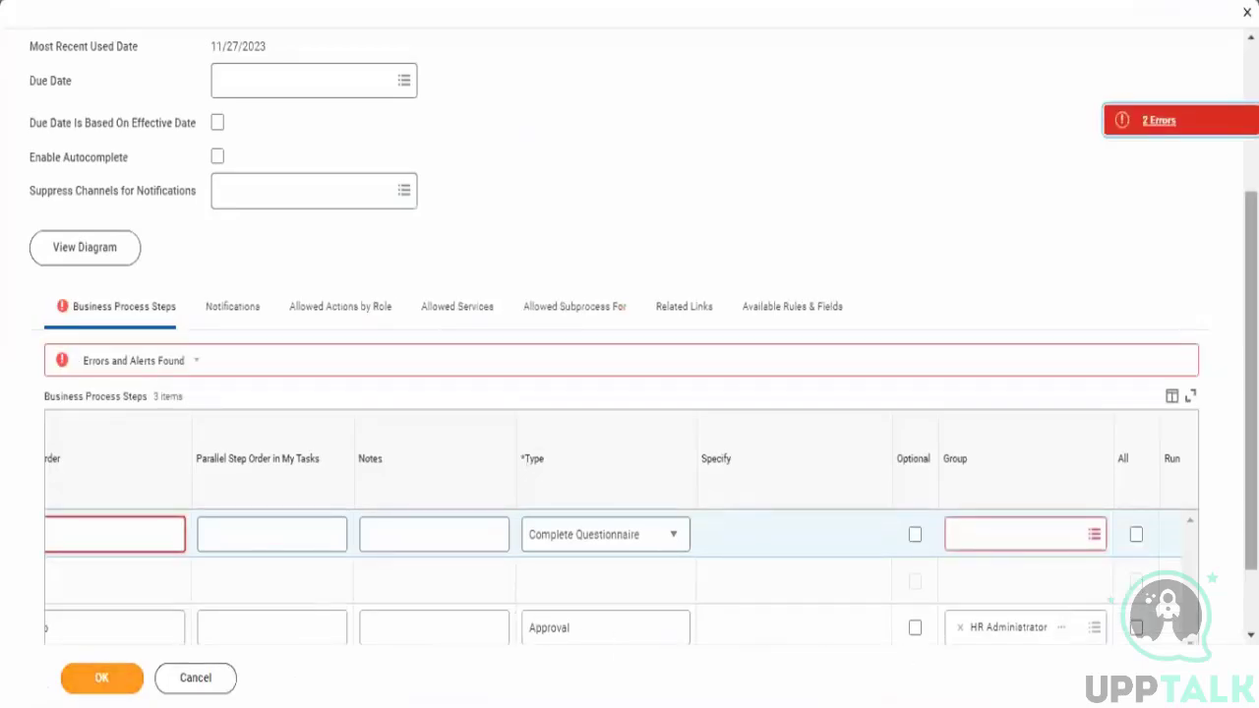
scroll(832, 615, "down", 1)
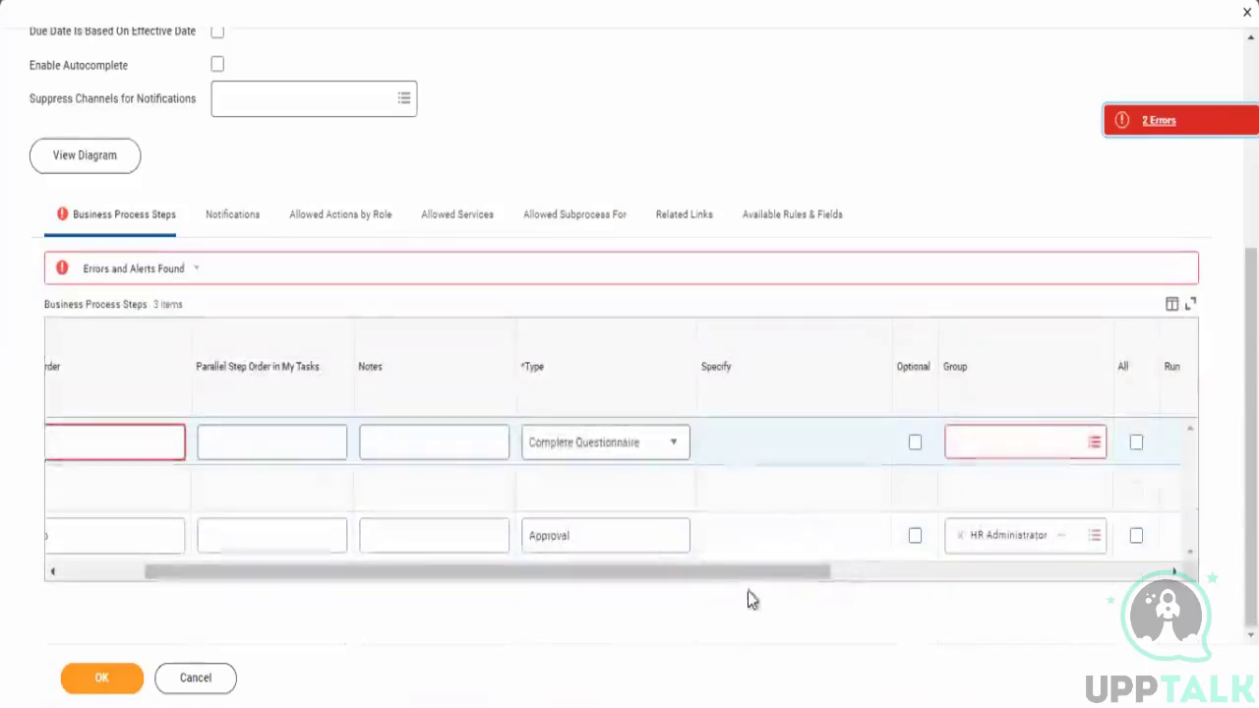
left_click_drag(728, 574, 150, 554)
left_click(223, 447)
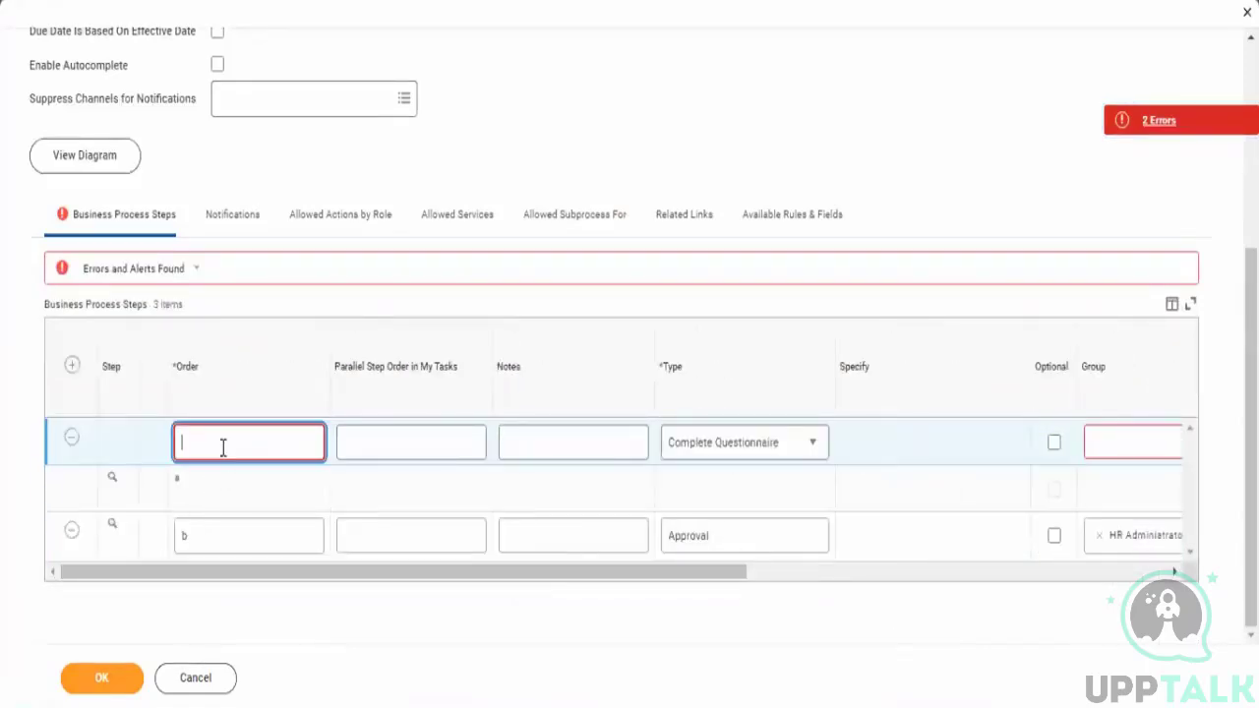
type("c")
left_click(107, 677)
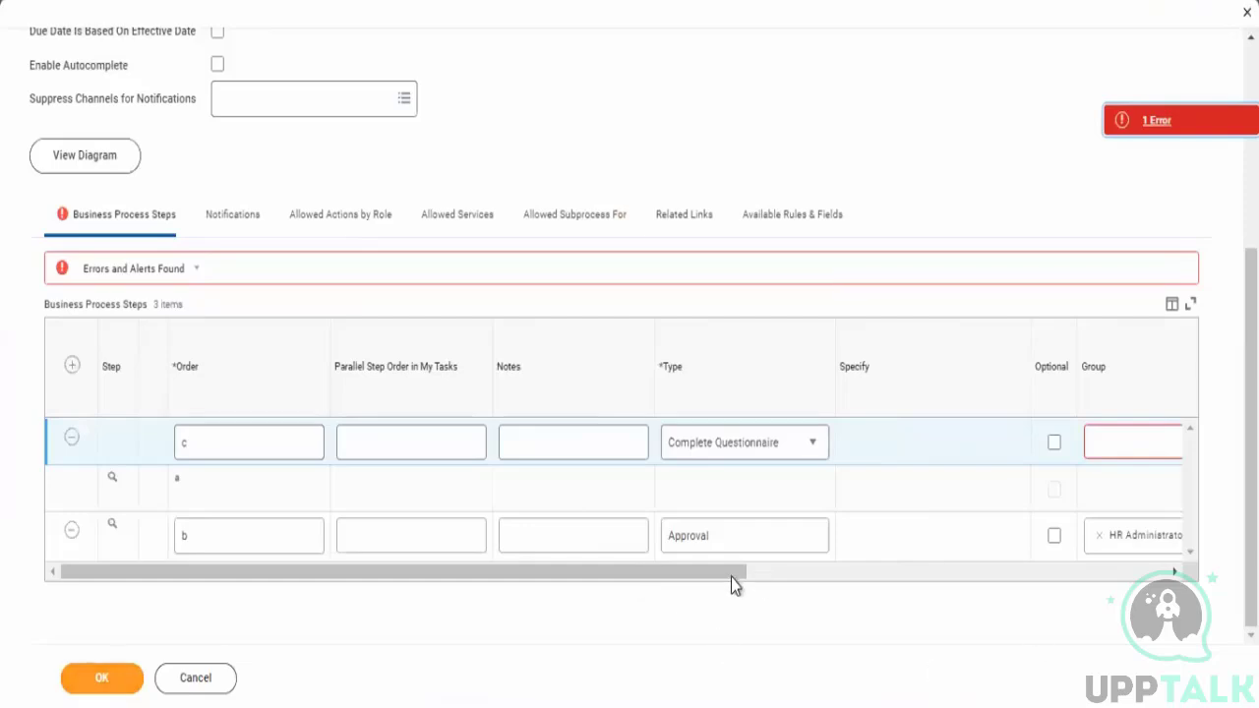
- Try to assign the Complete Questionnaire step's group by searching for HR admi
scroll(1033, 554, "right", 5)
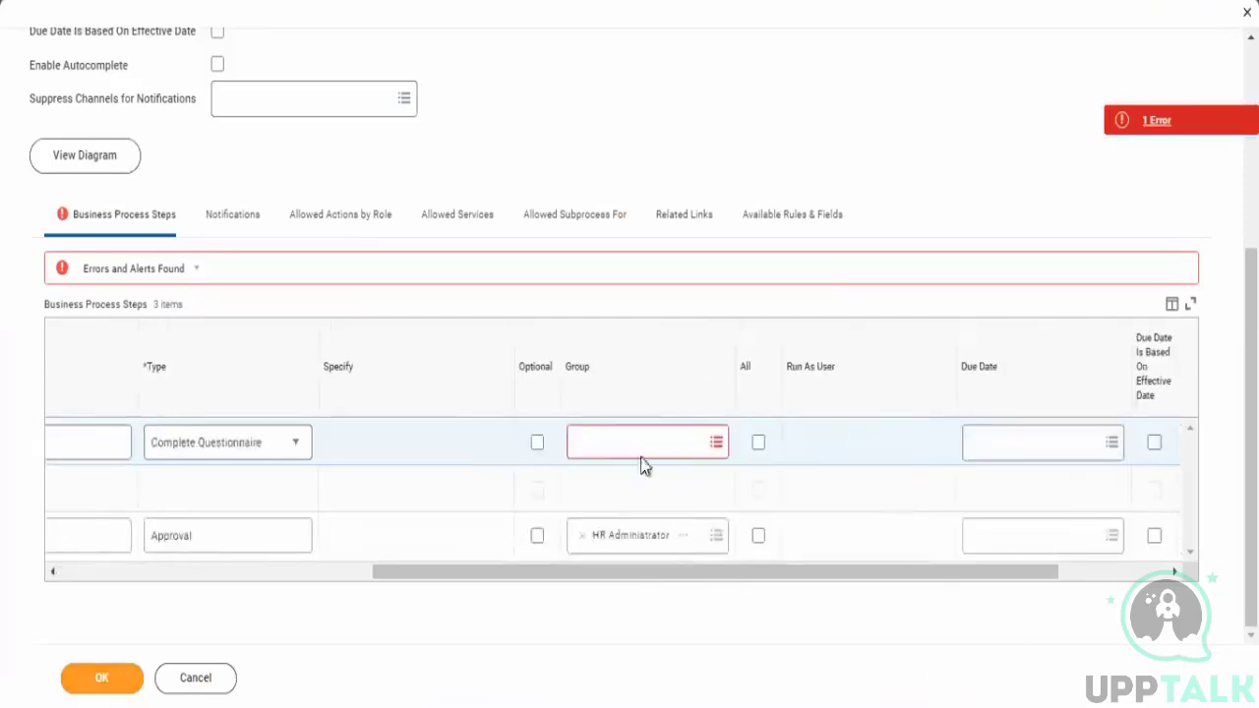
left_click(618, 444)
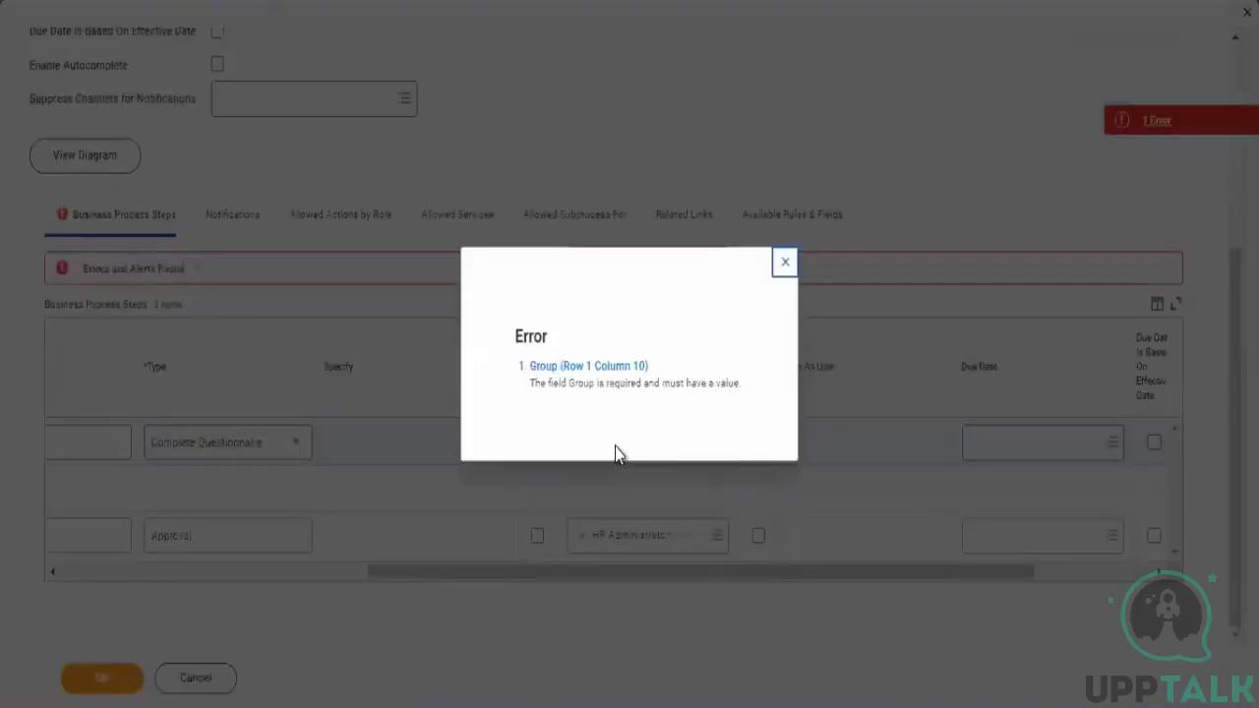
left_click(785, 264)
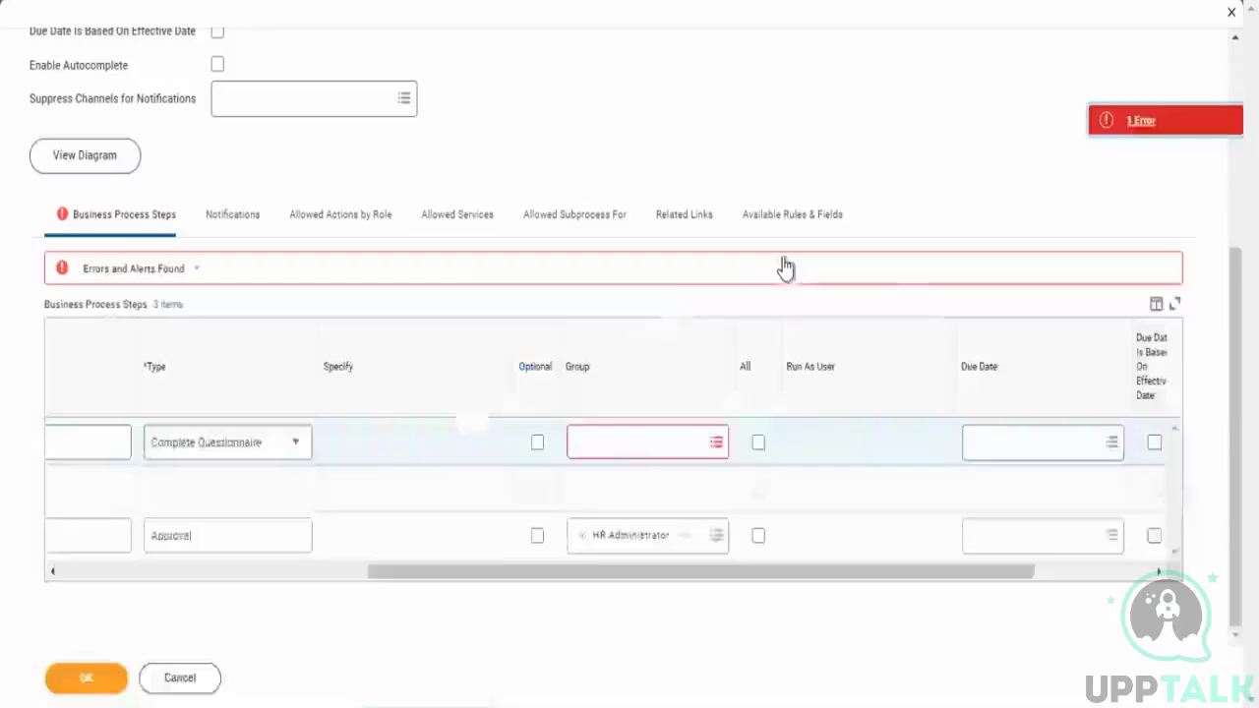
left_click(641, 442)
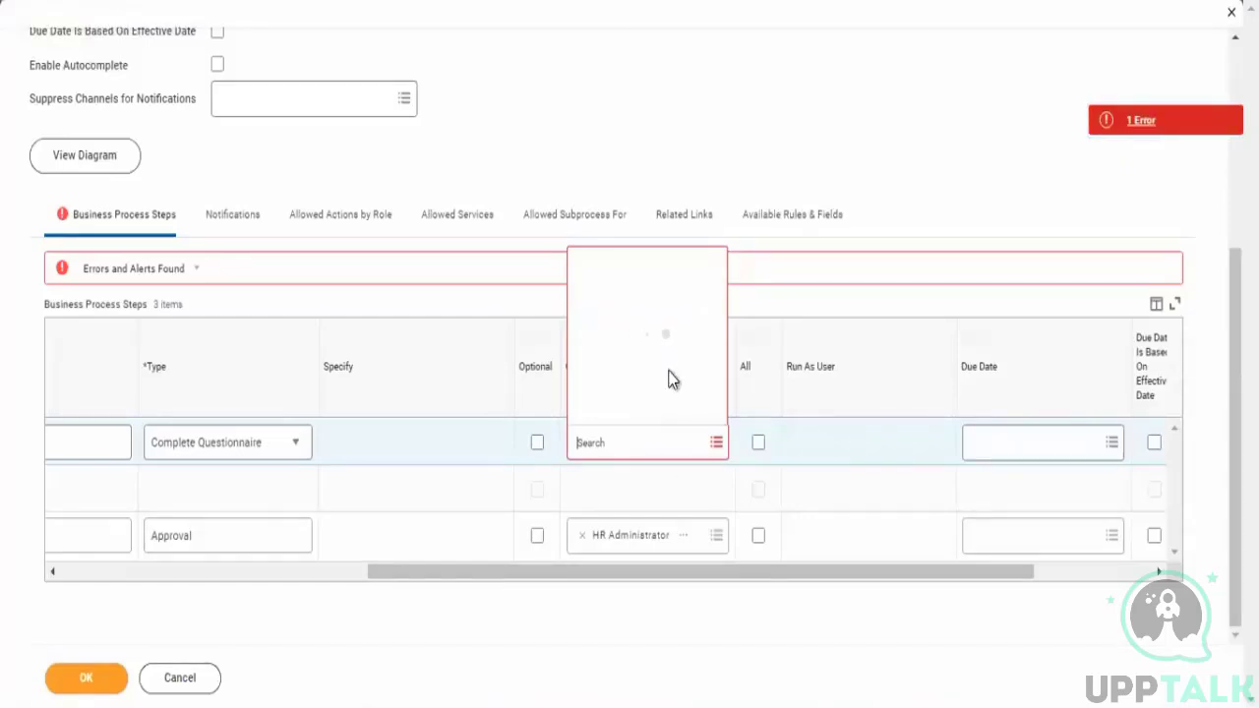
type("HR admi")
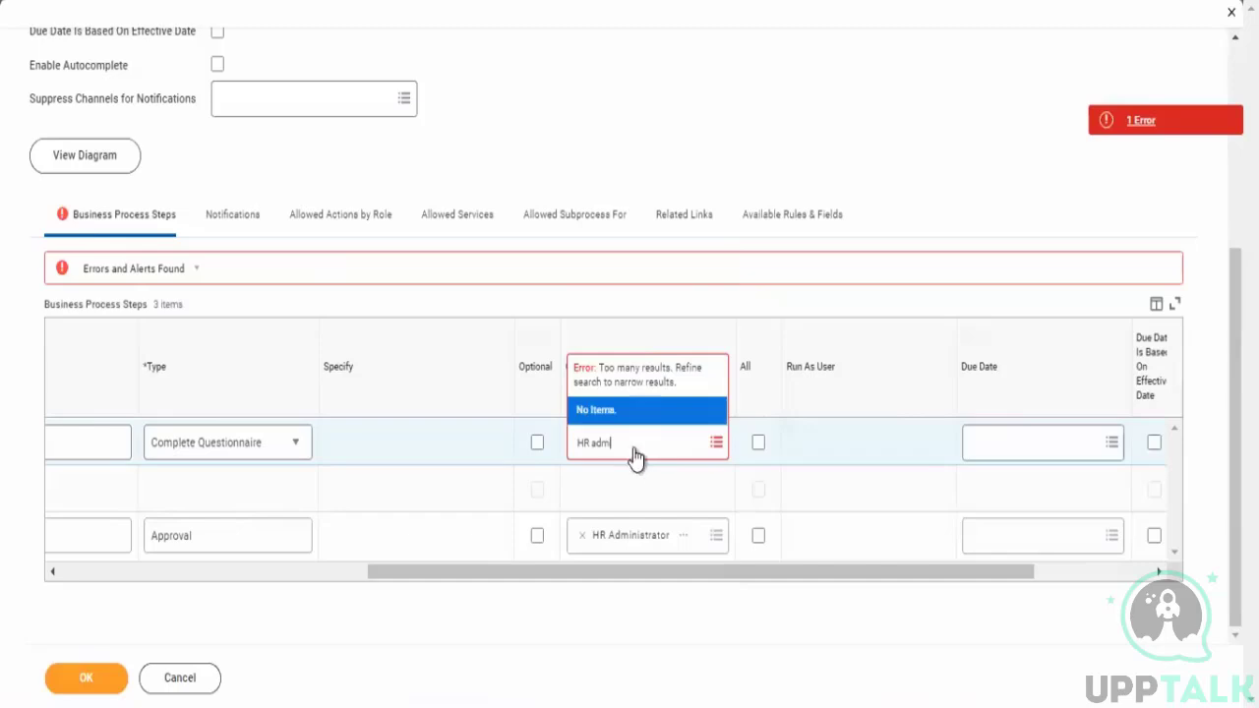
left_click(621, 491)
left_click(632, 440)
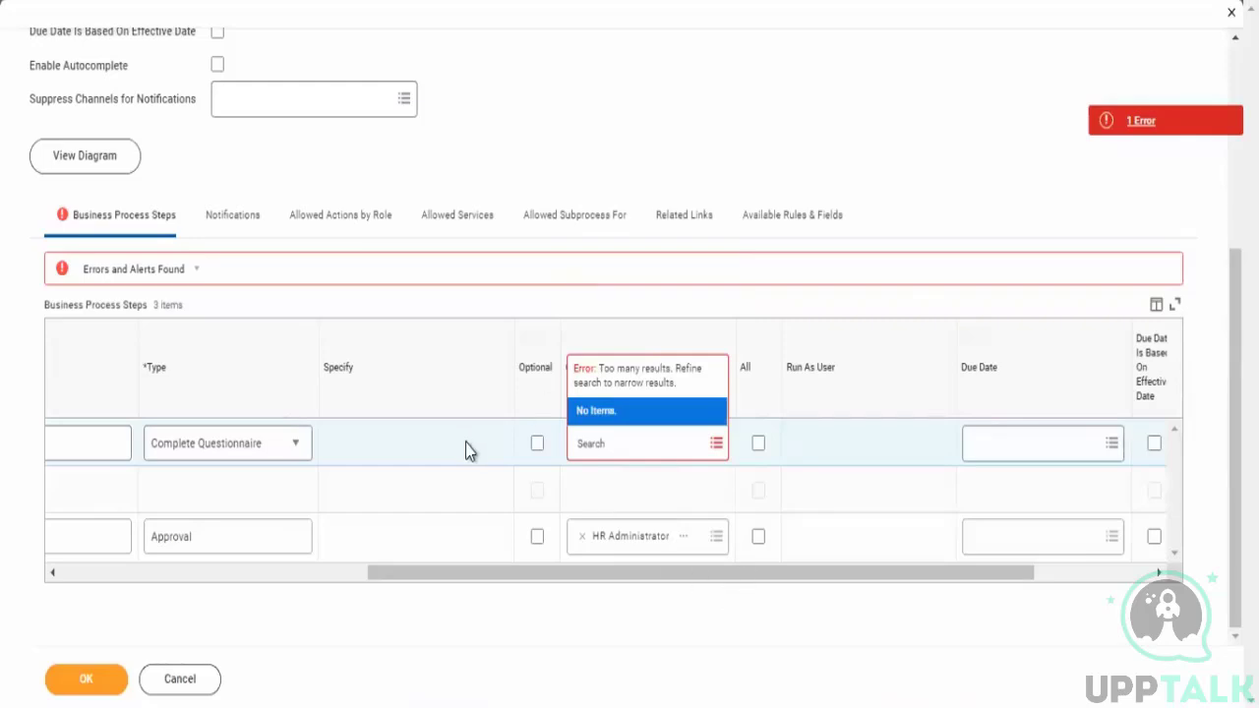
left_click(594, 482)
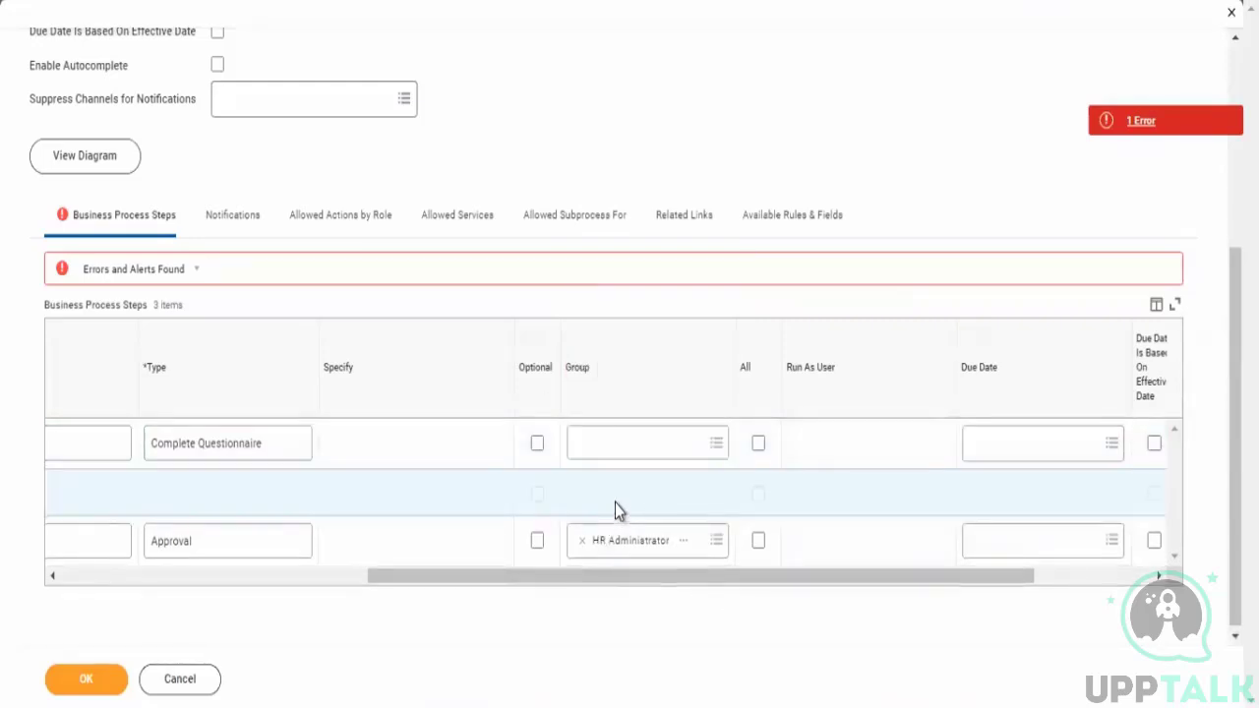
left_click(620, 448)
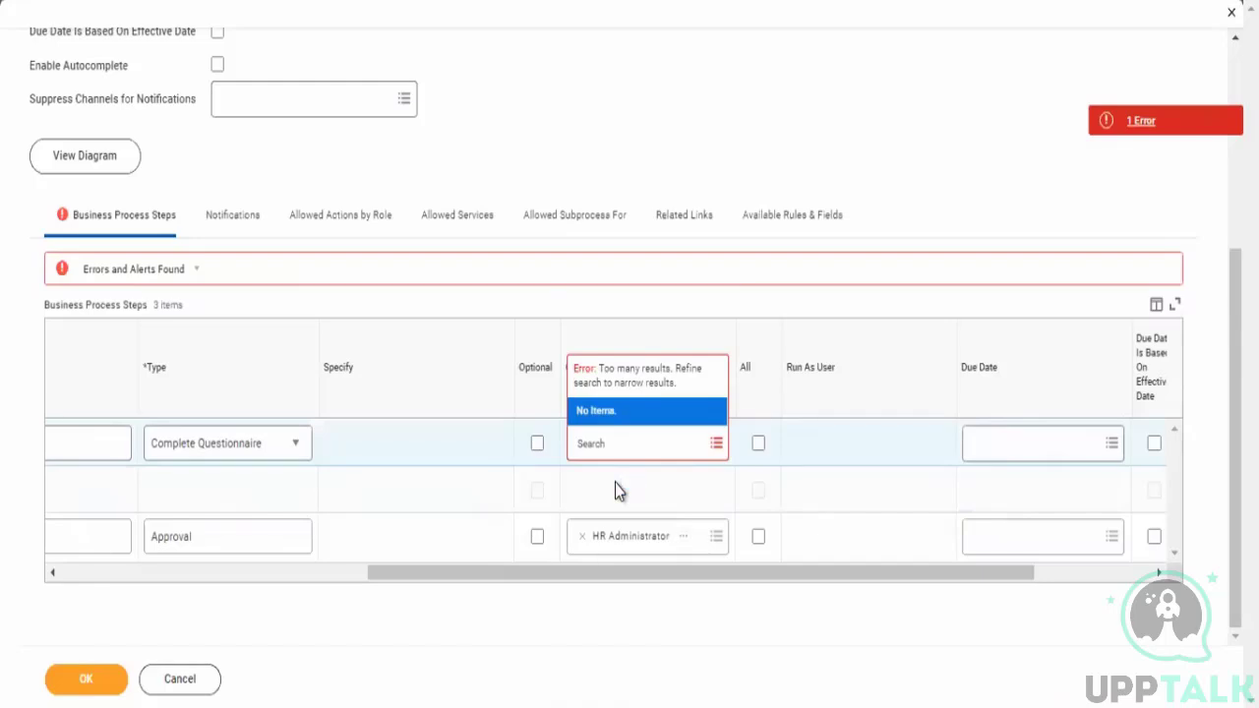
left_click(492, 499)
left_click(492, 499)
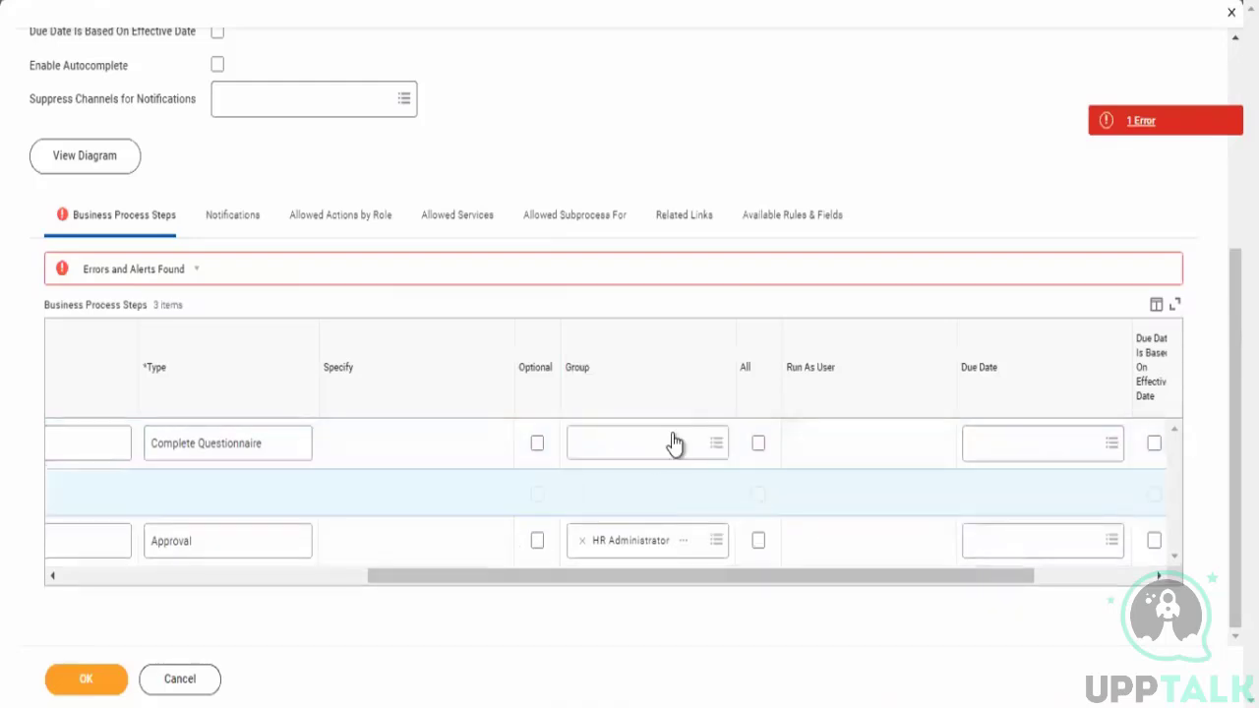
- Assign HR Administrator as the Complete Questionnaire step's group and submit the business process definition
left_click(675, 445)
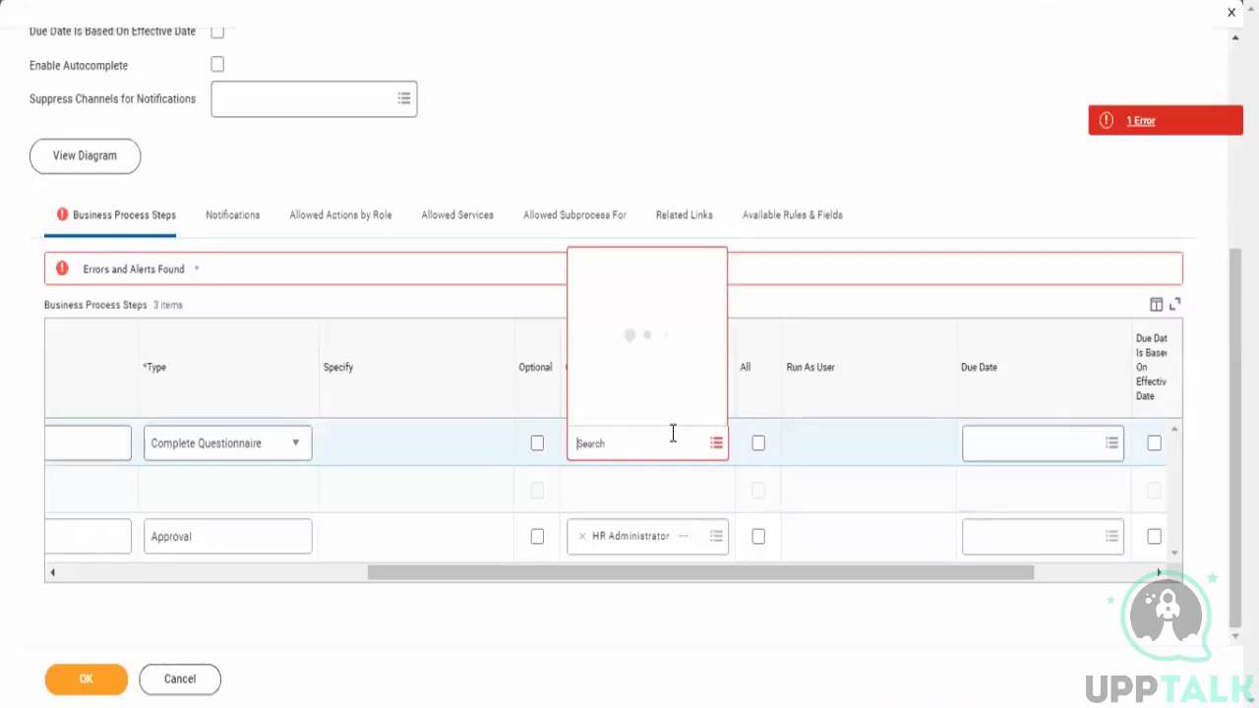
type("HR")
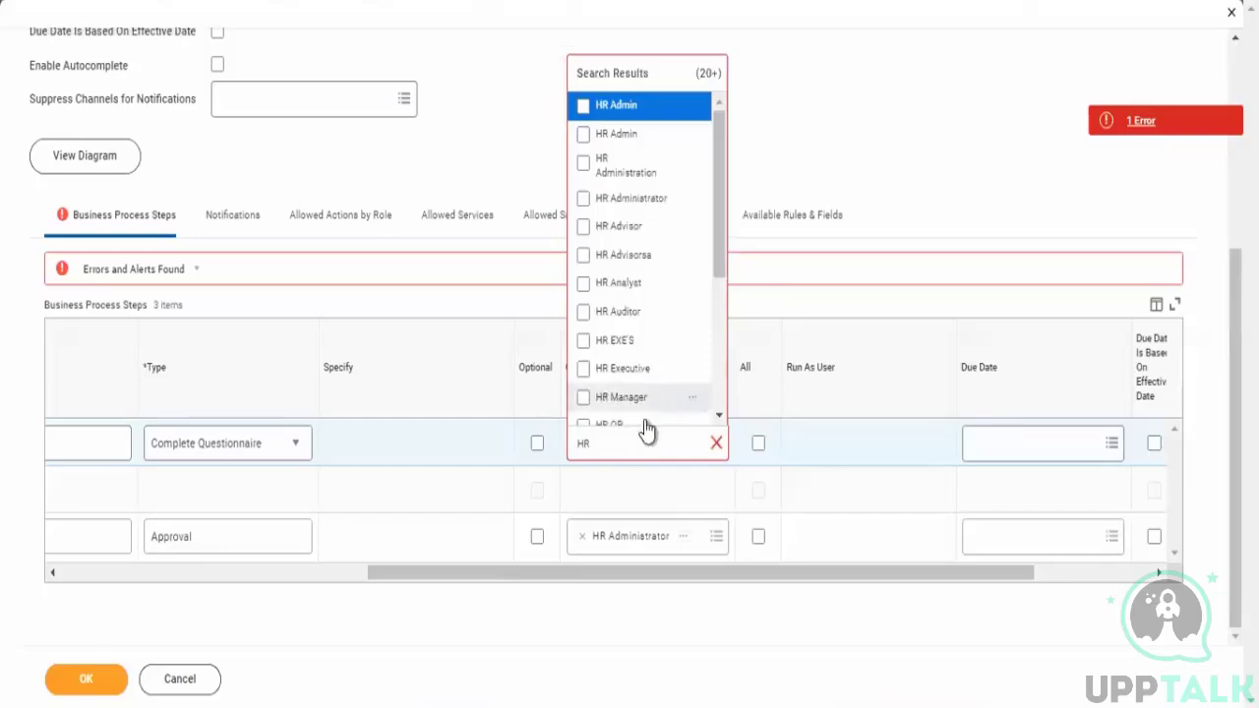
left_click(689, 202)
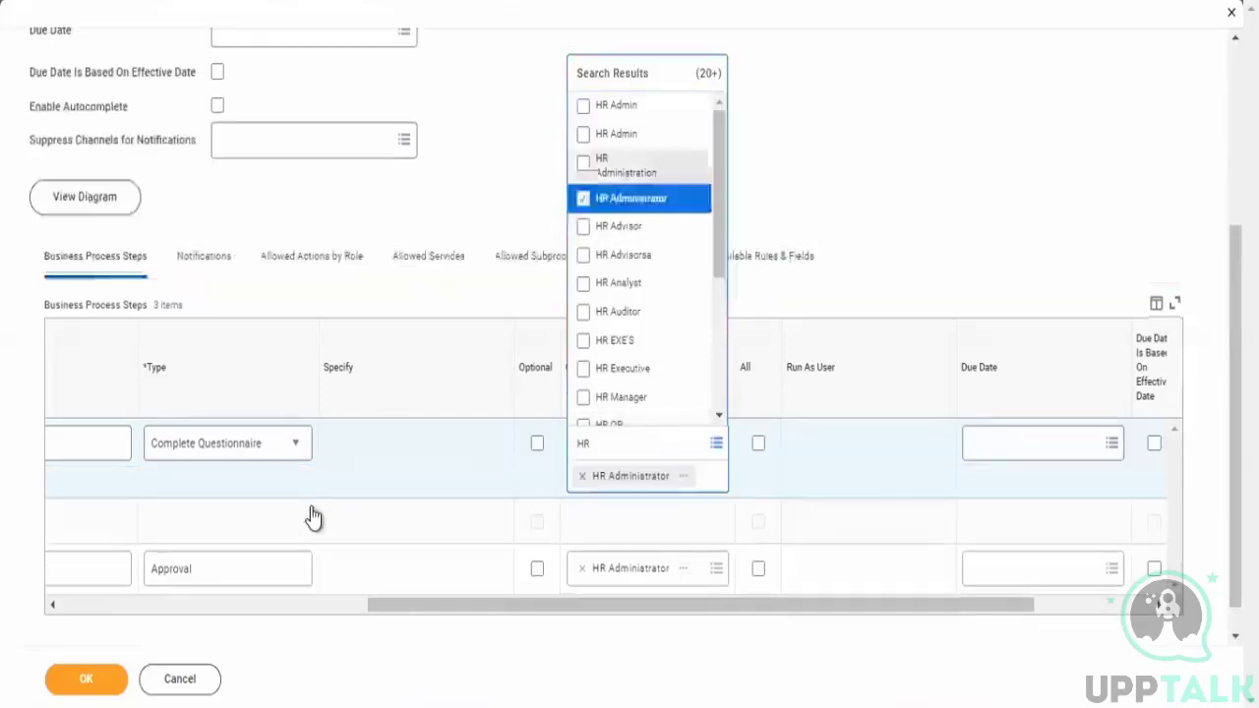
left_click(427, 459)
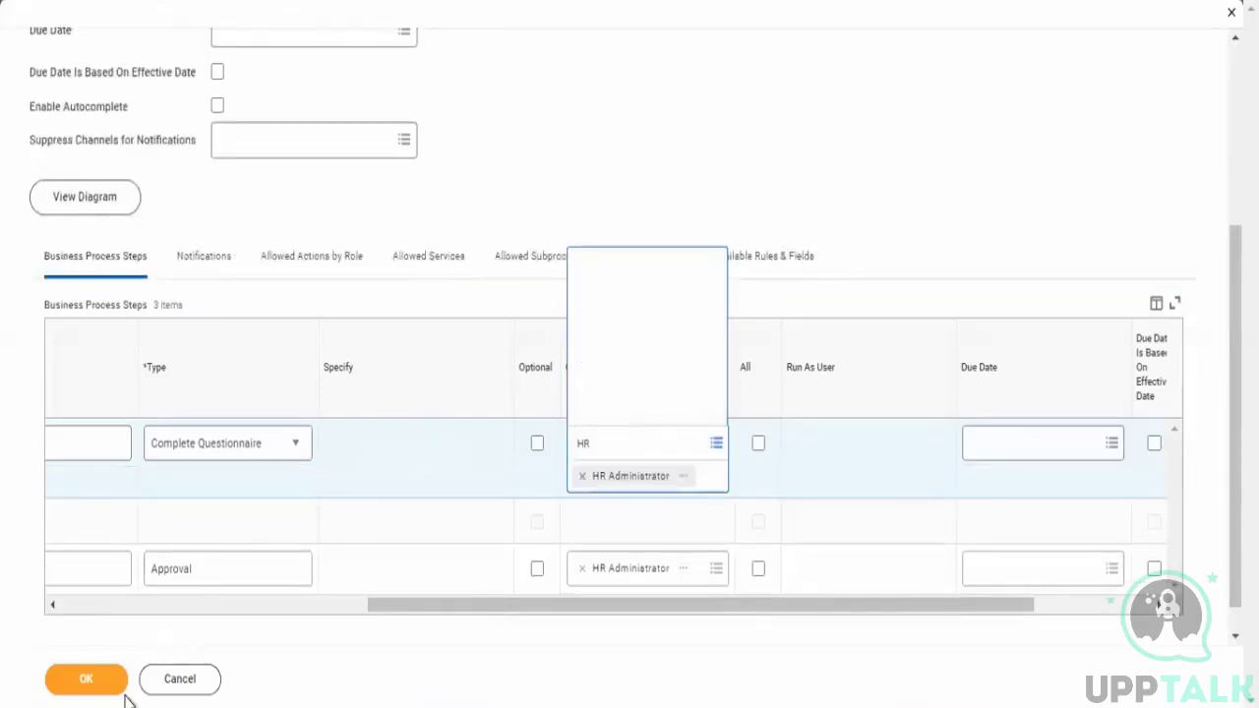
left_click(83, 689)
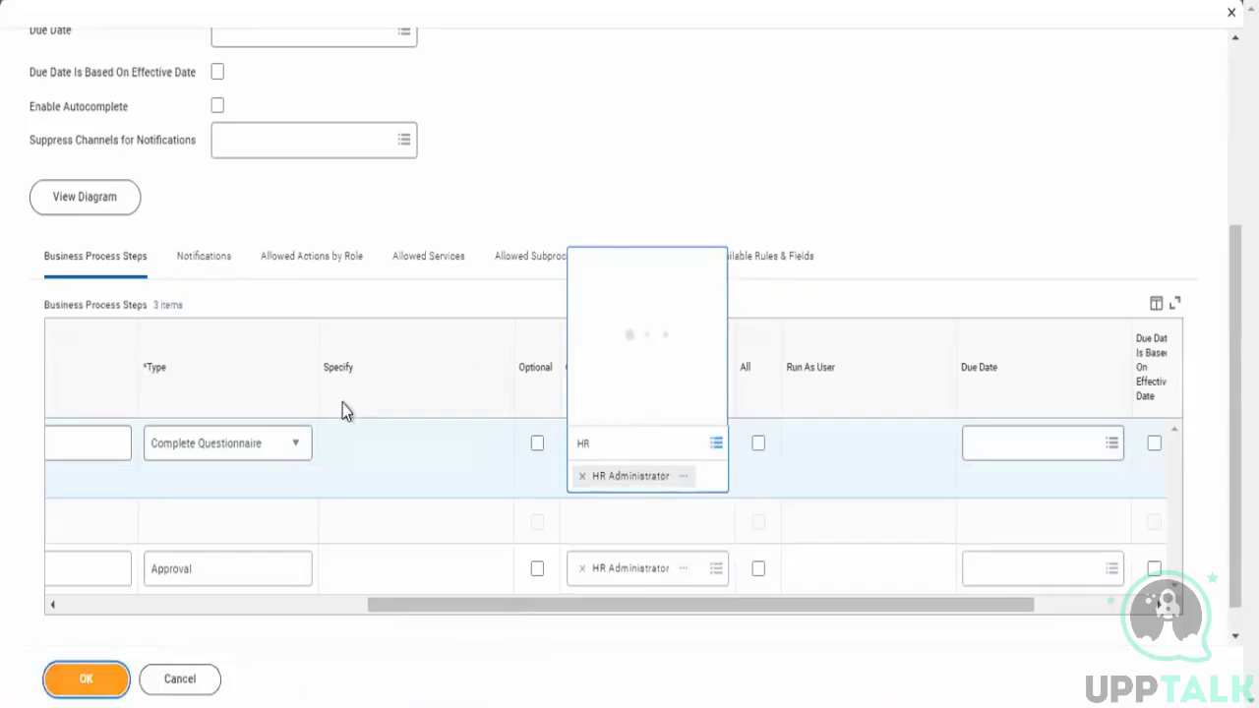
left_click(55, 689)
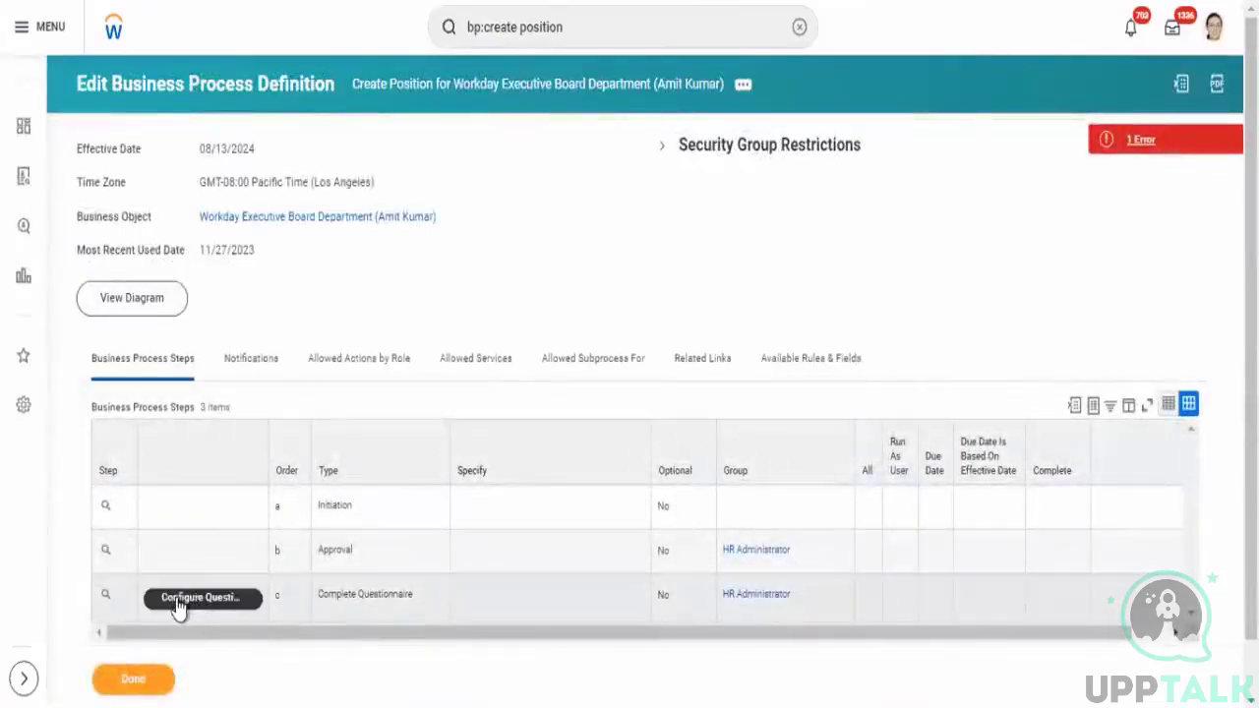
- Open the questionnaire configuration for the Complete Questionnaire step c
left_click(218, 602)
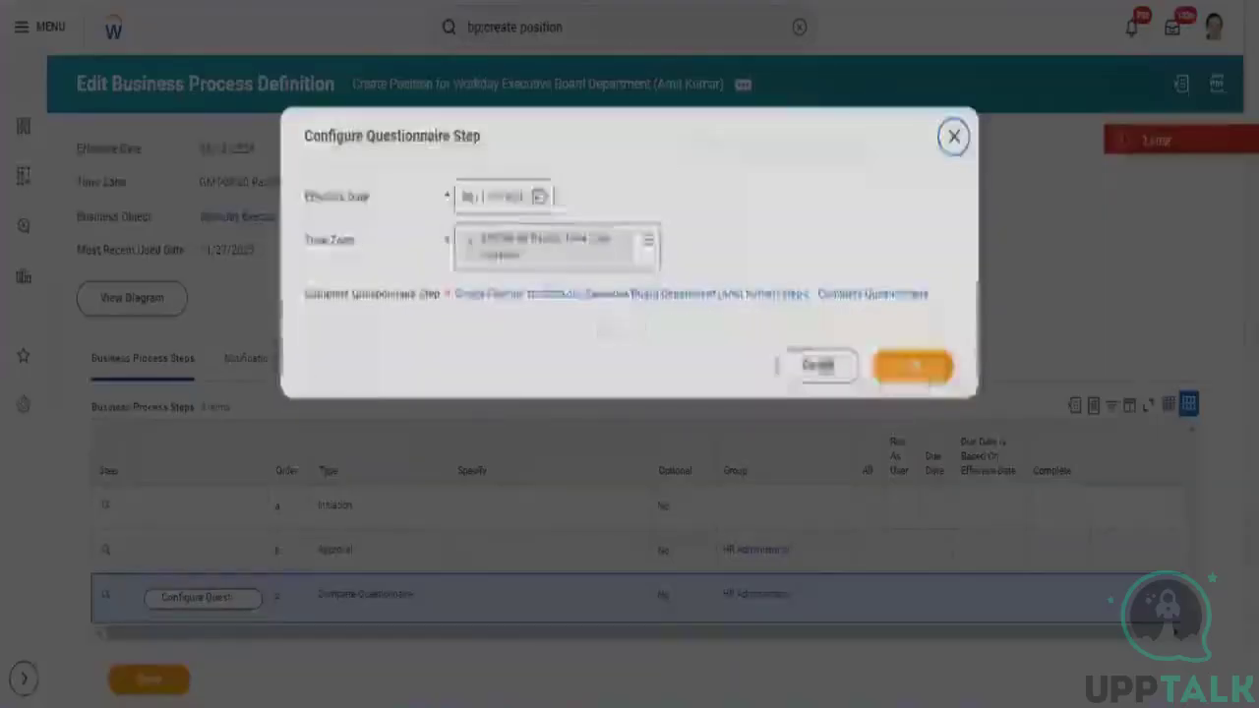
left_click(929, 377)
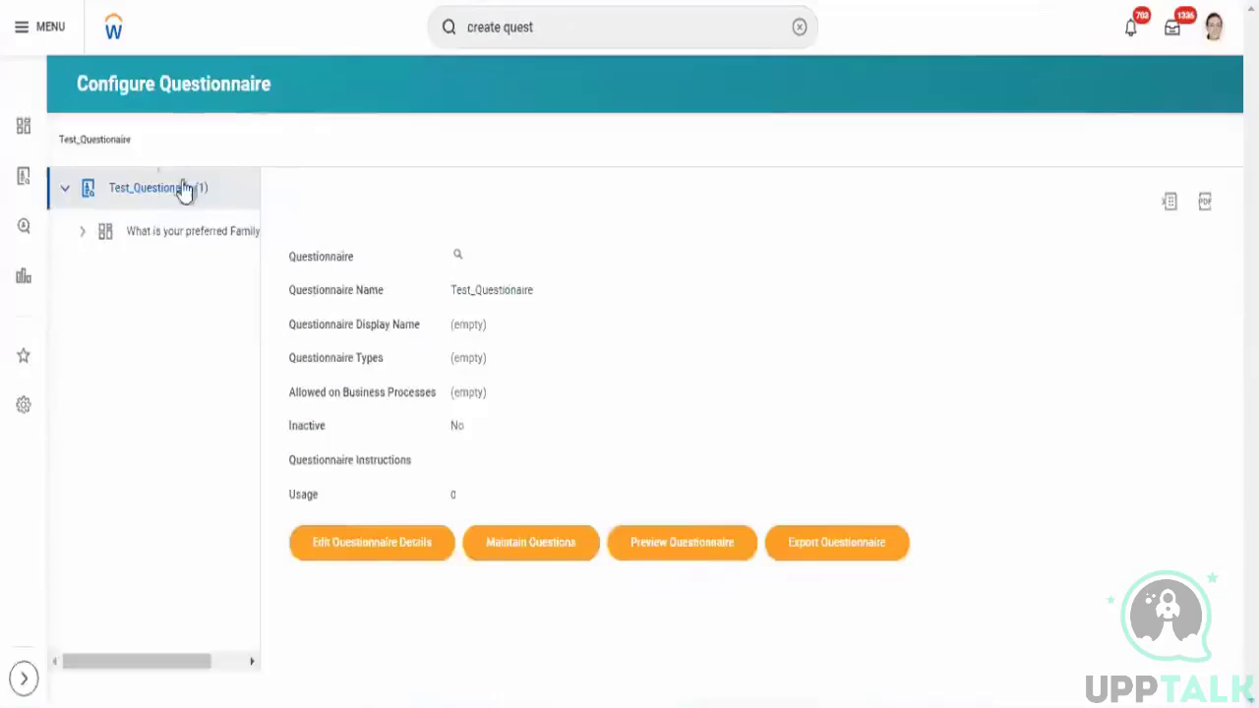
right_click(139, 196)
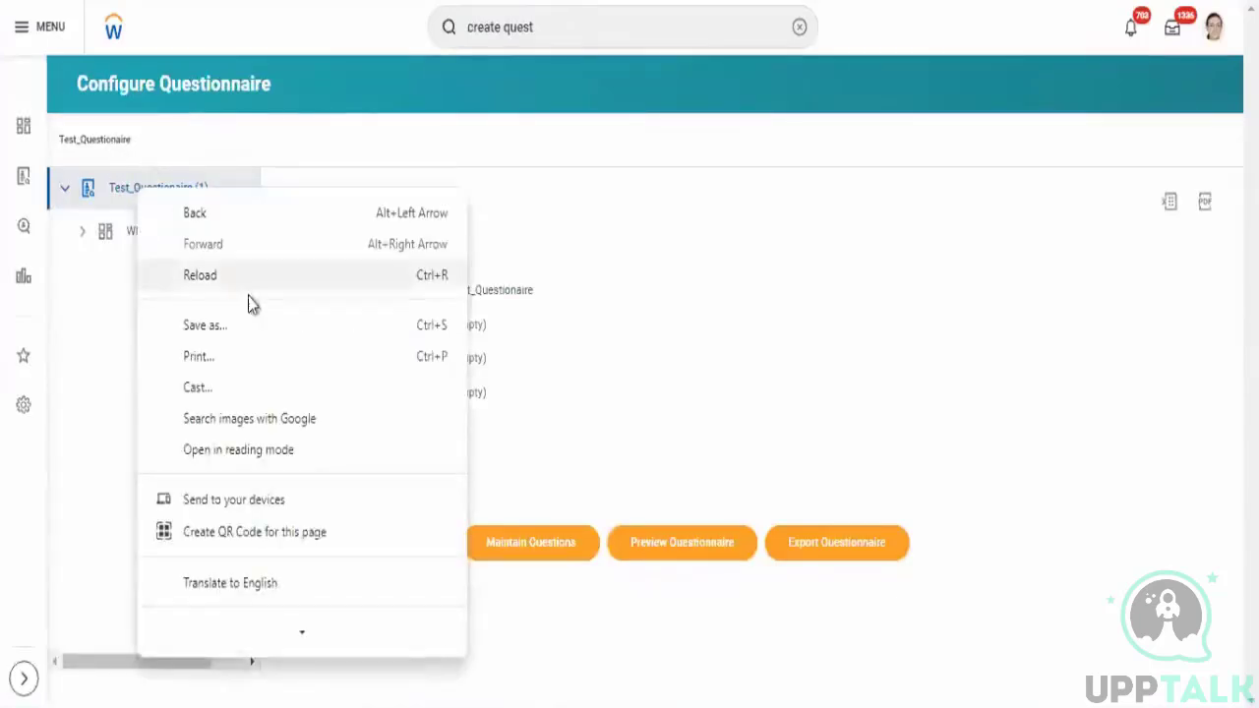
key("Escape")
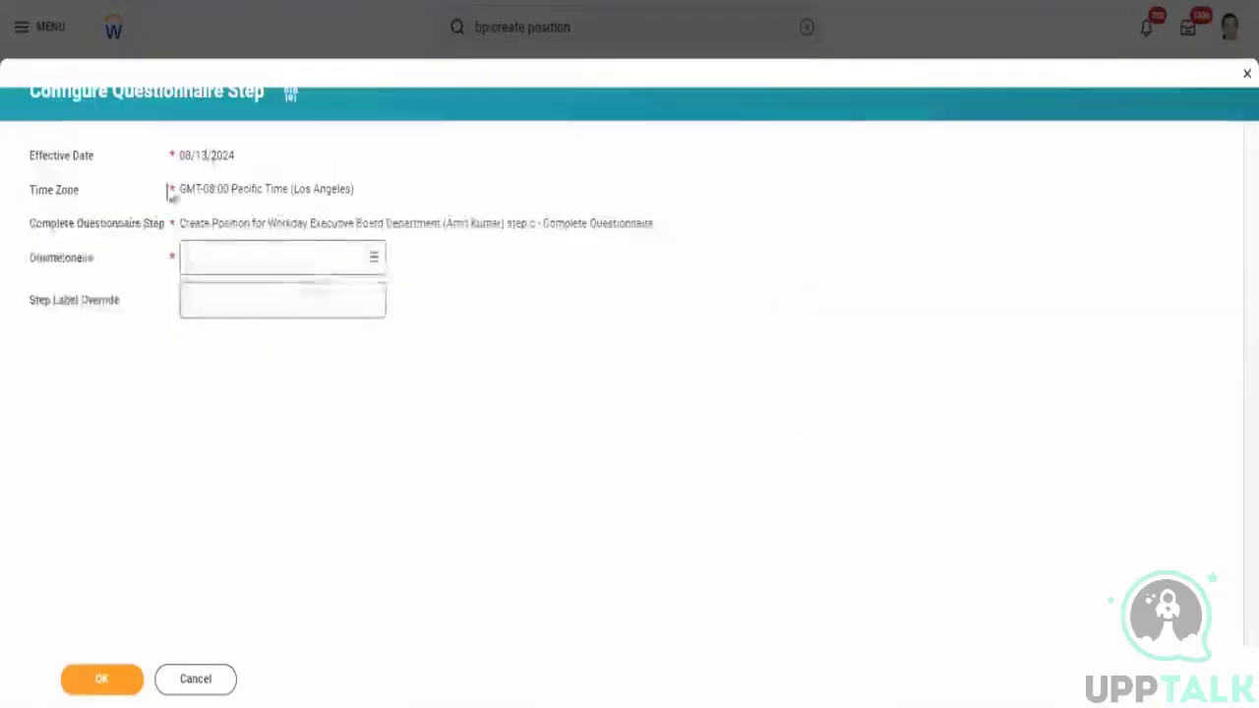
- Search the step's Questionnaire field for the Test_Questionaire questionnaire
left_click(237, 256)
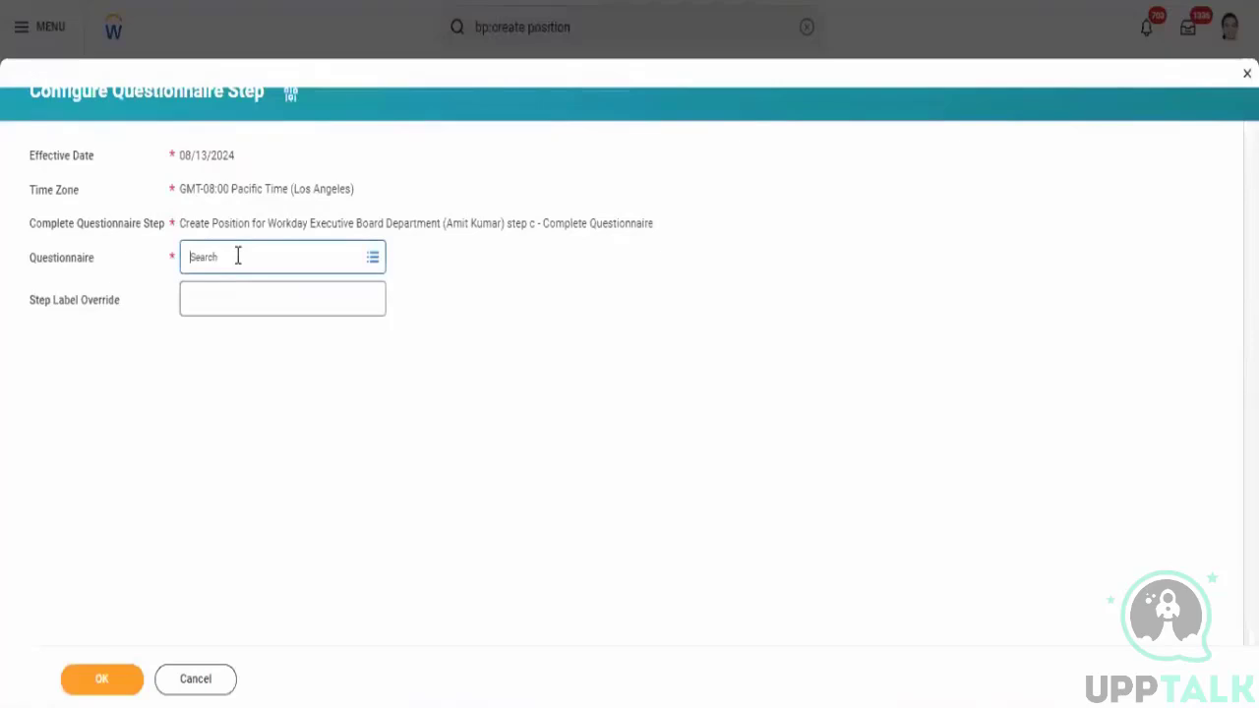
type("Test_")
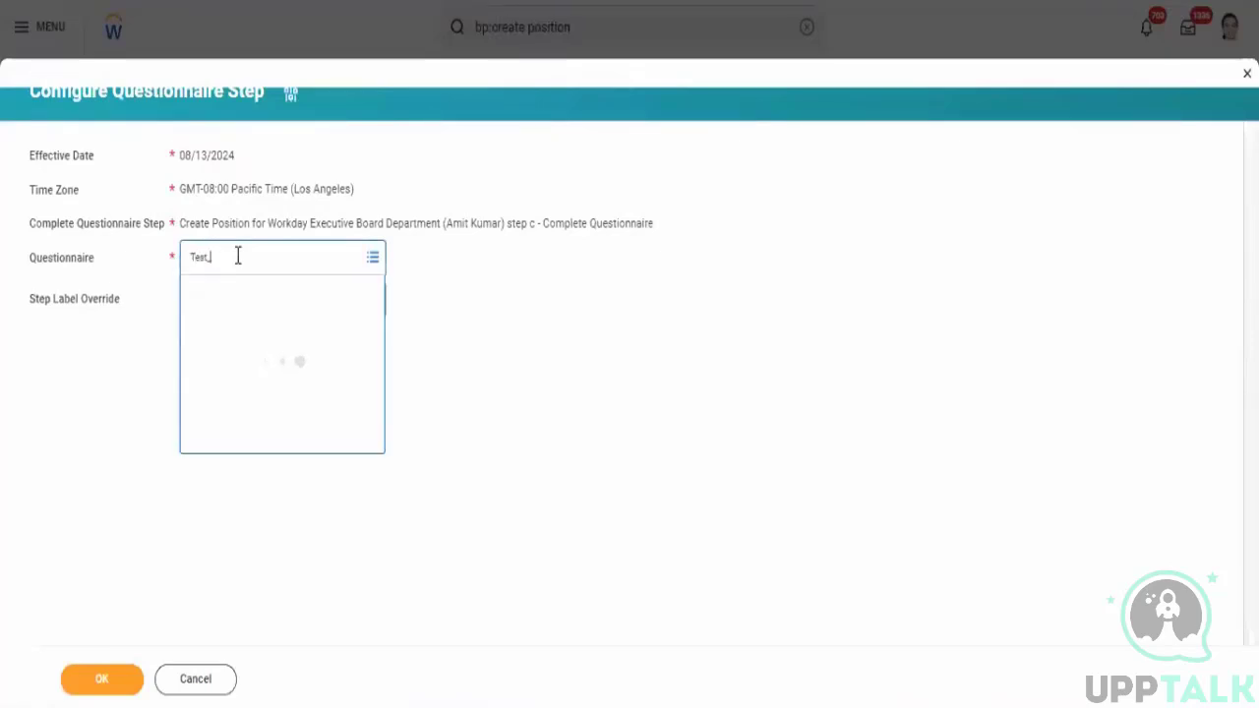
type("qUEST")
left_click(265, 252)
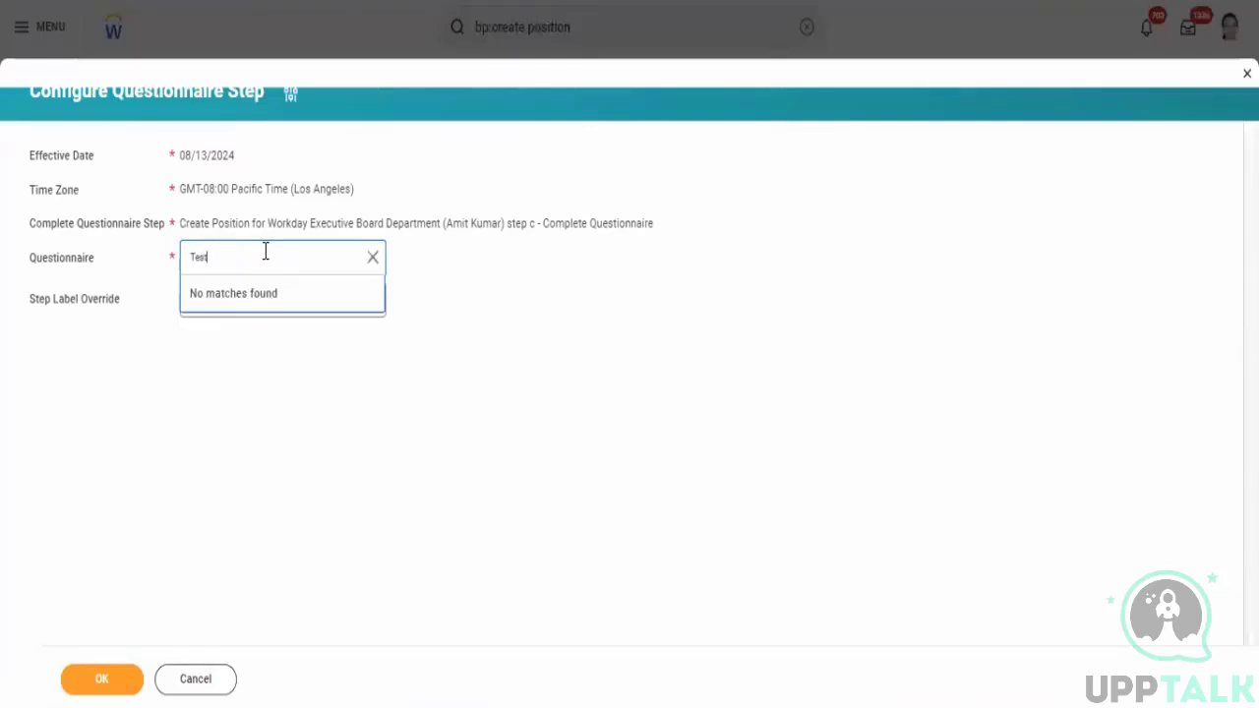
type("T")
key("BackSpace")
key("BackSpace")
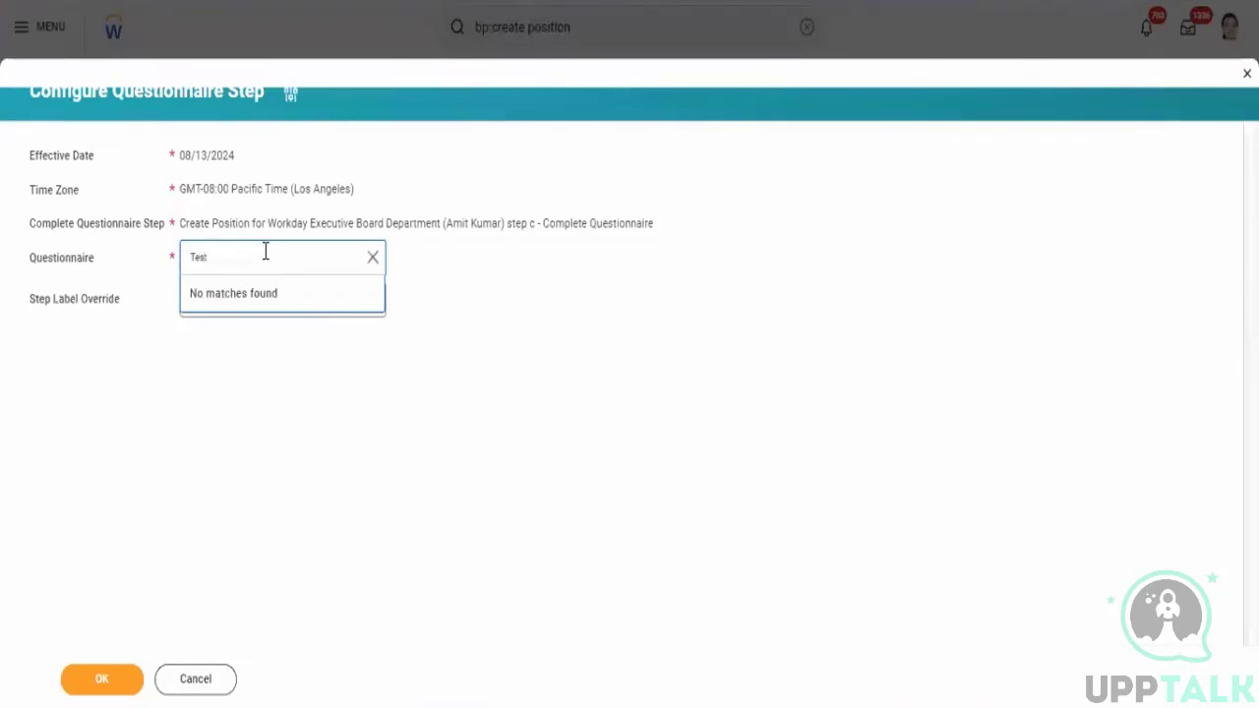
key("Return")
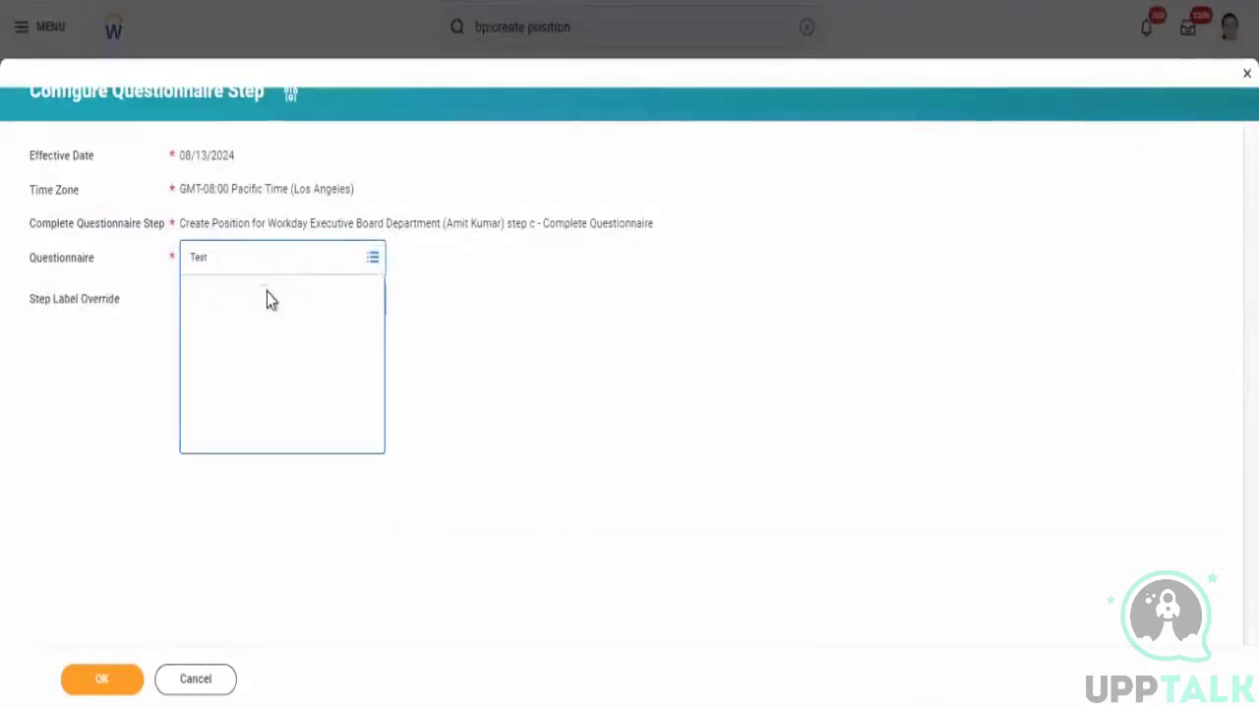
left_click(244, 258)
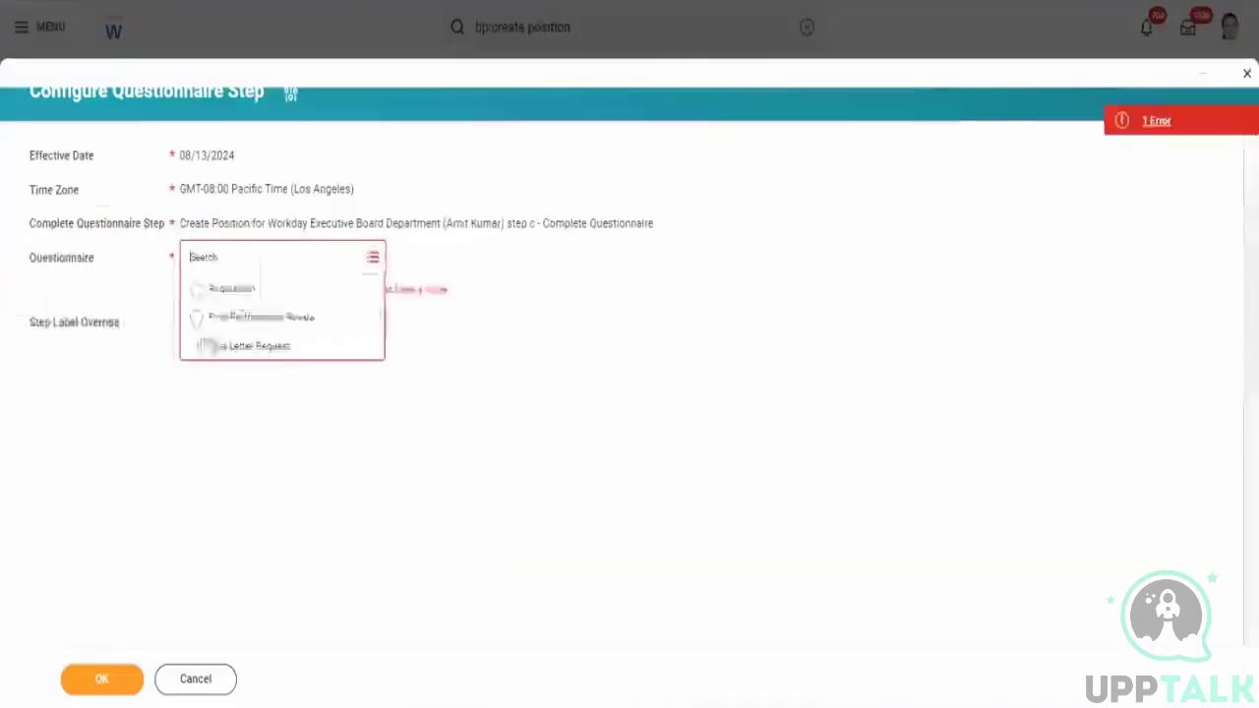
left_click(239, 247)
left_click(237, 256)
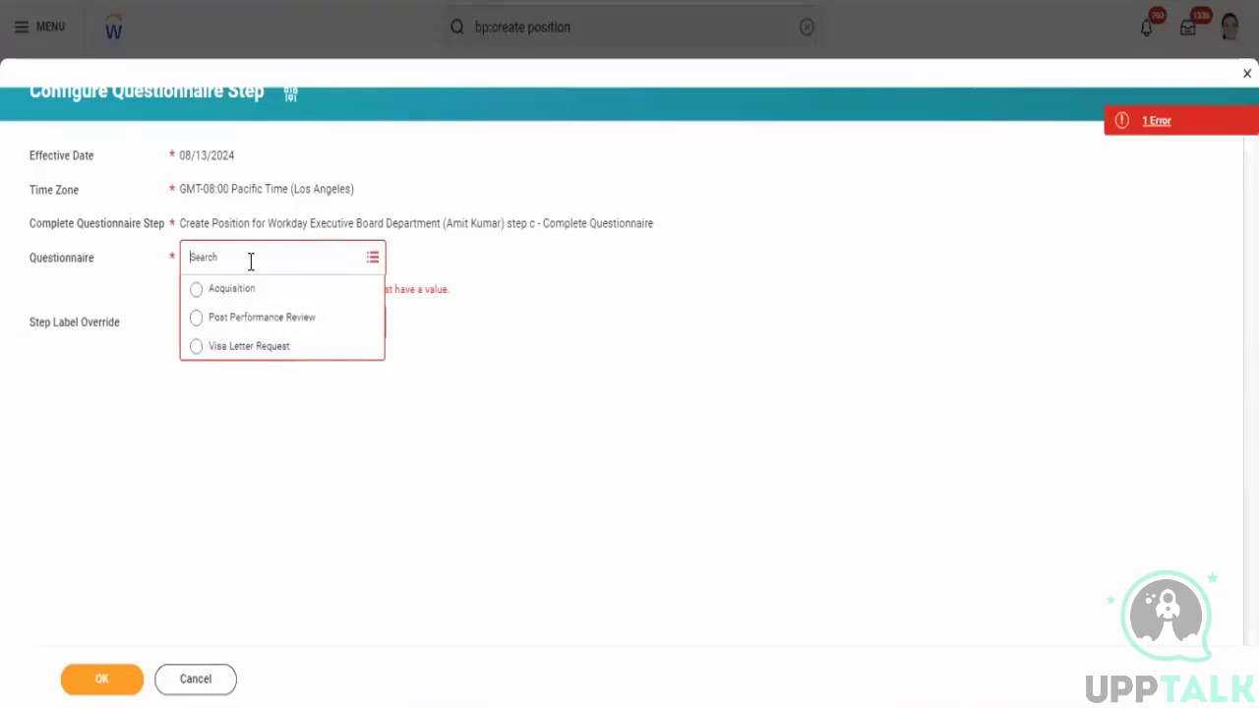
- Select Post Performance Review as the step's questionnaire, then remove it again
type("pre")
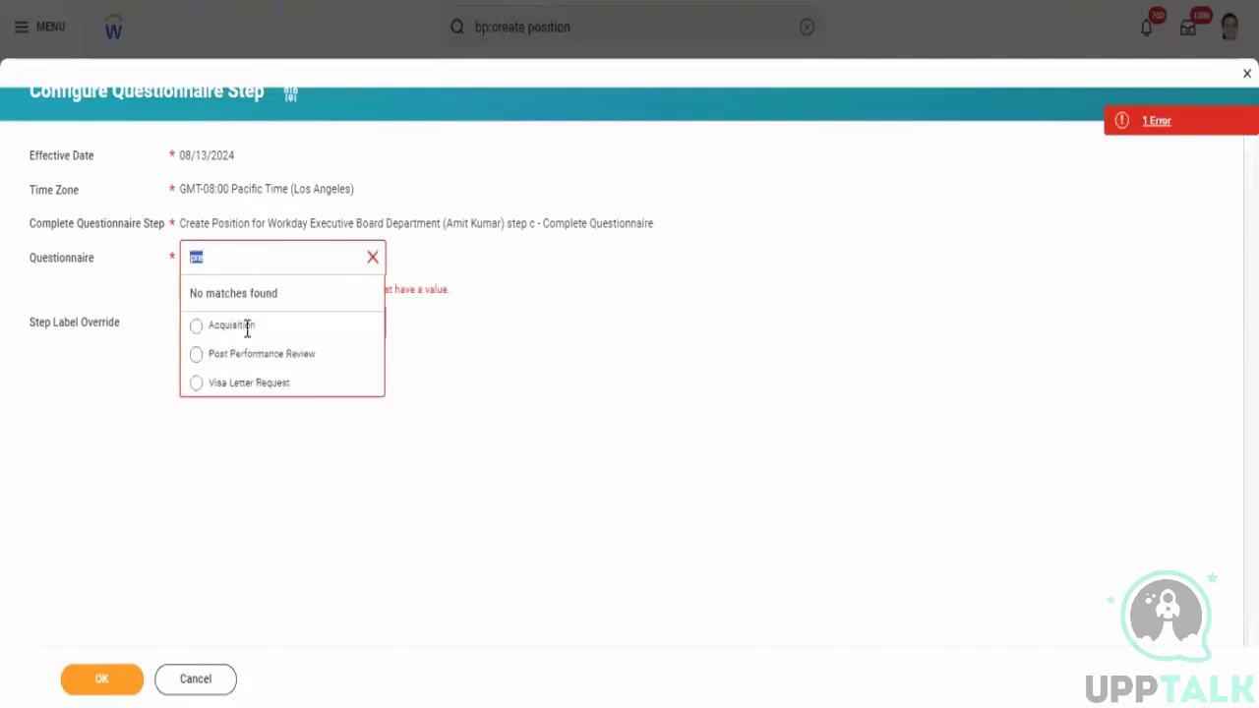
left_click(284, 356)
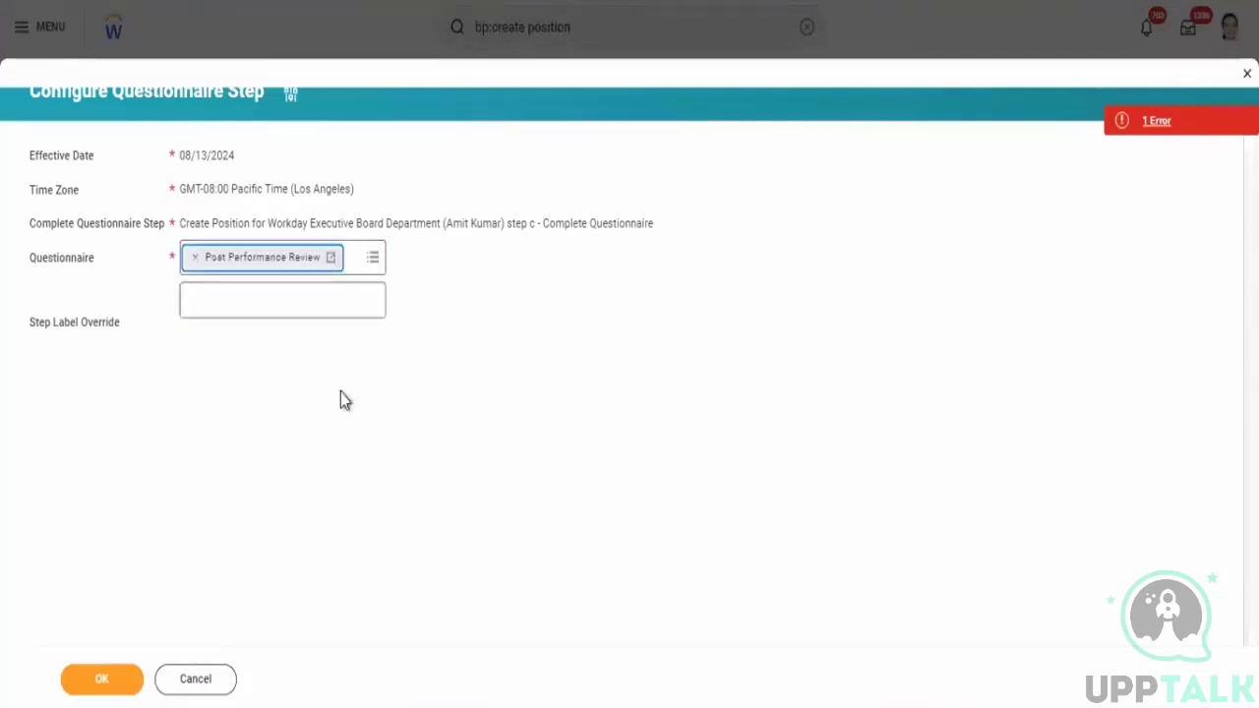
left_click(330, 260)
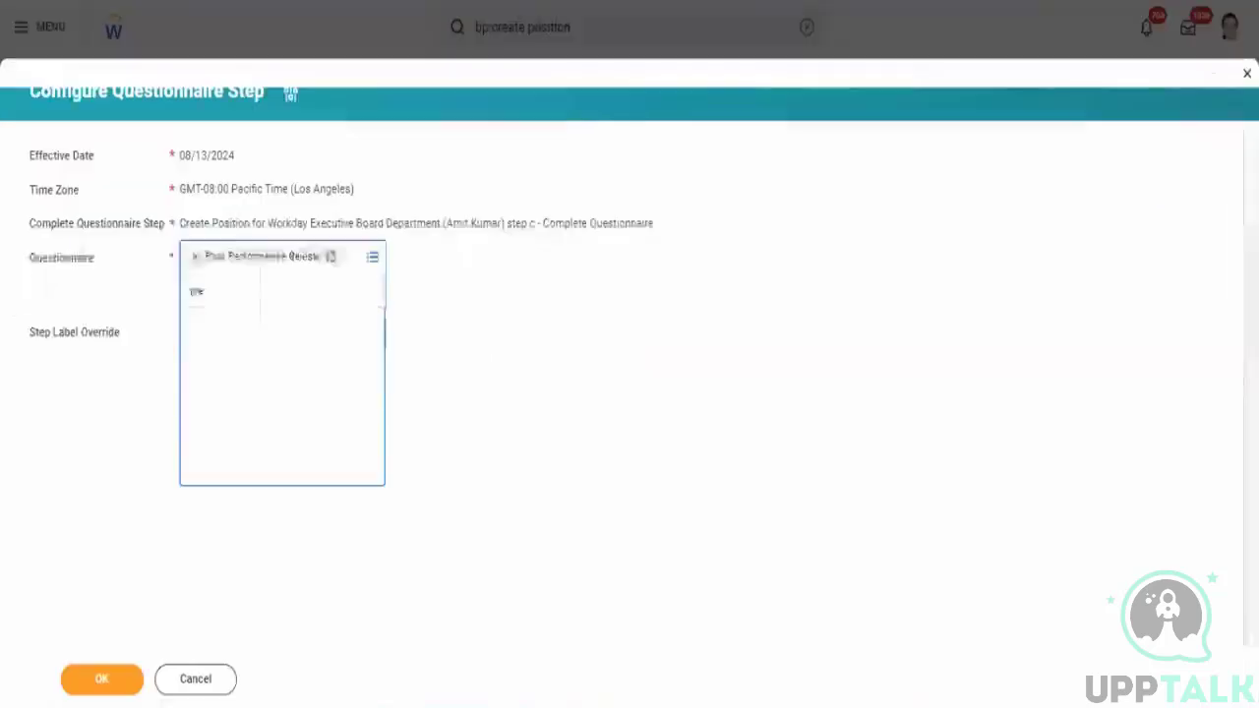
left_click(195, 257)
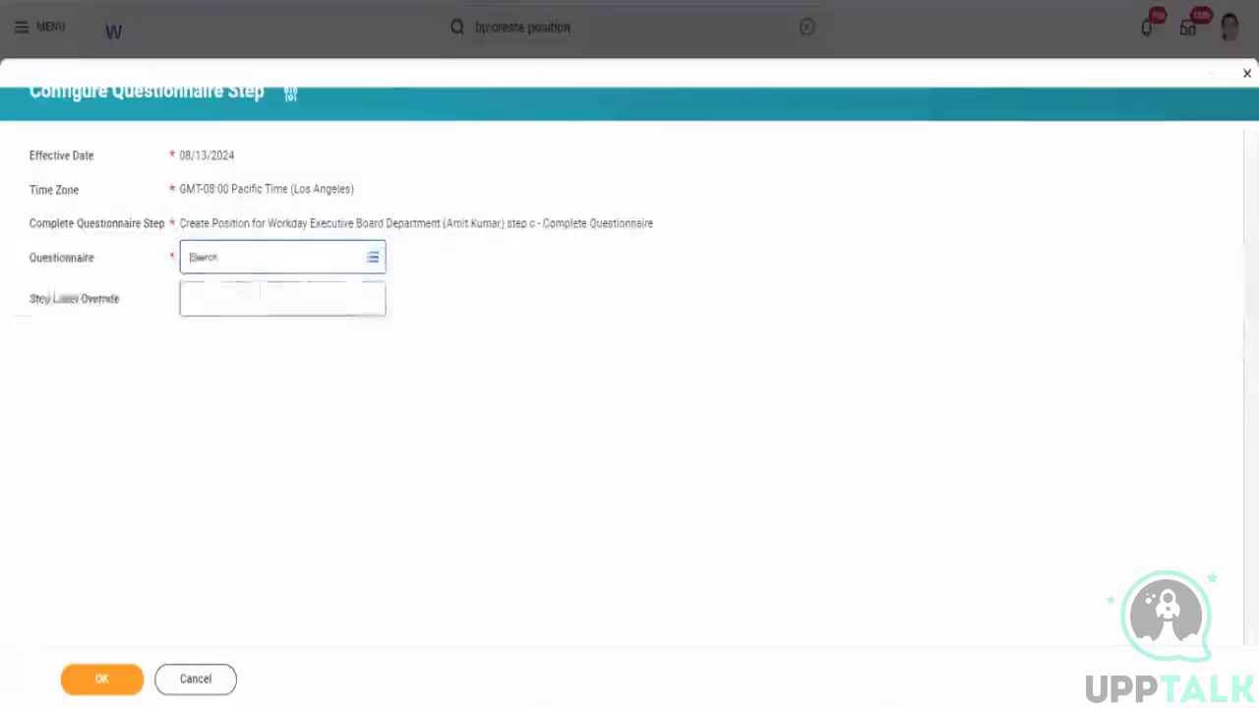
- Set the step's questionnaire to Acquisition, confirm the configuration and finish
left_click(249, 261)
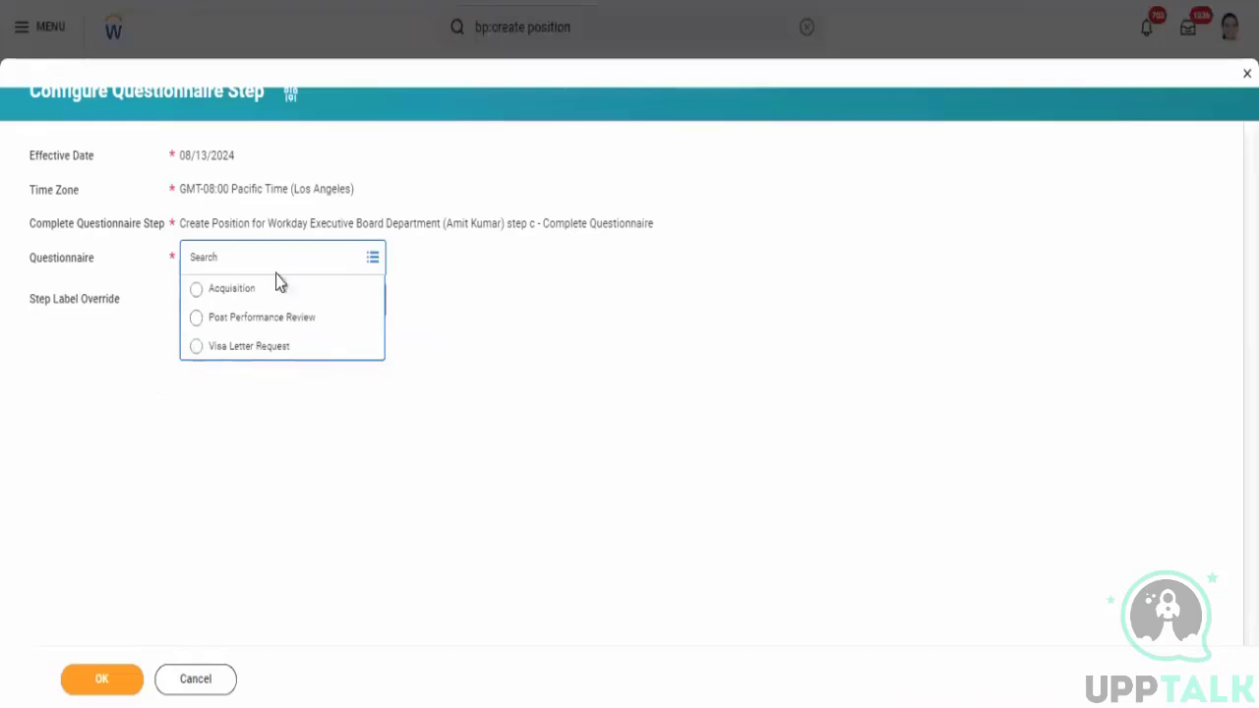
left_click(225, 290)
left_click(106, 686)
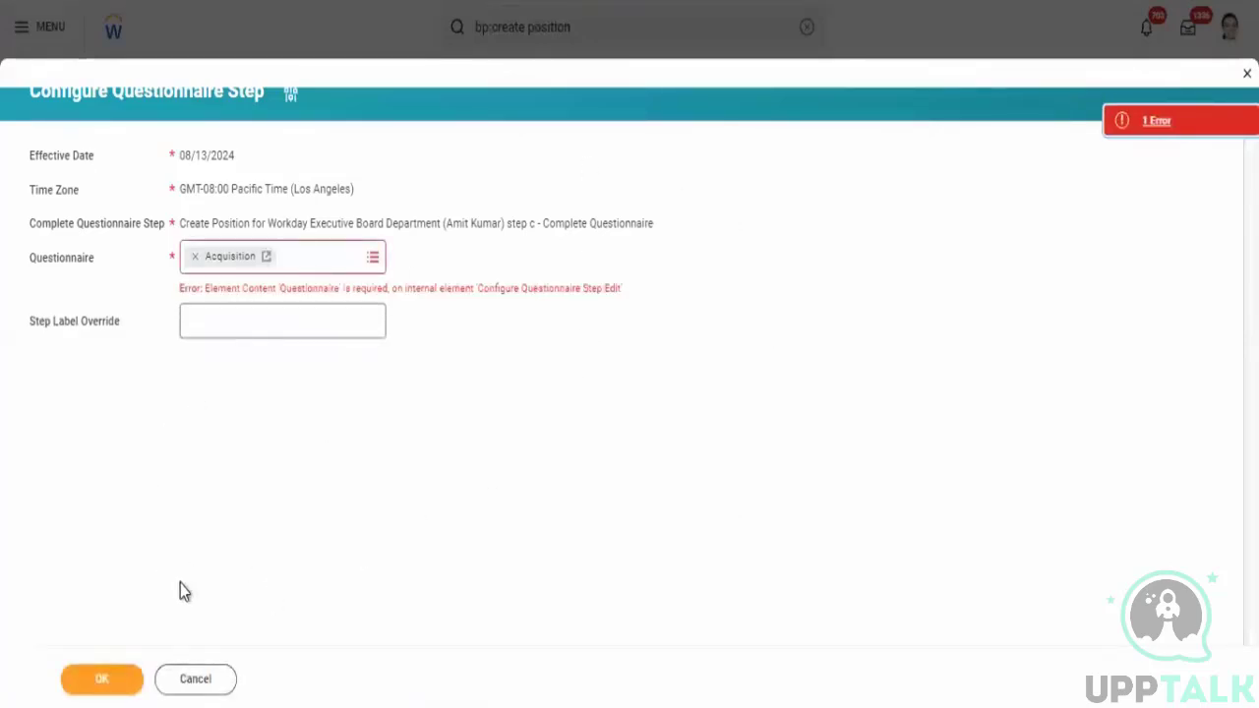
left_click(101, 678)
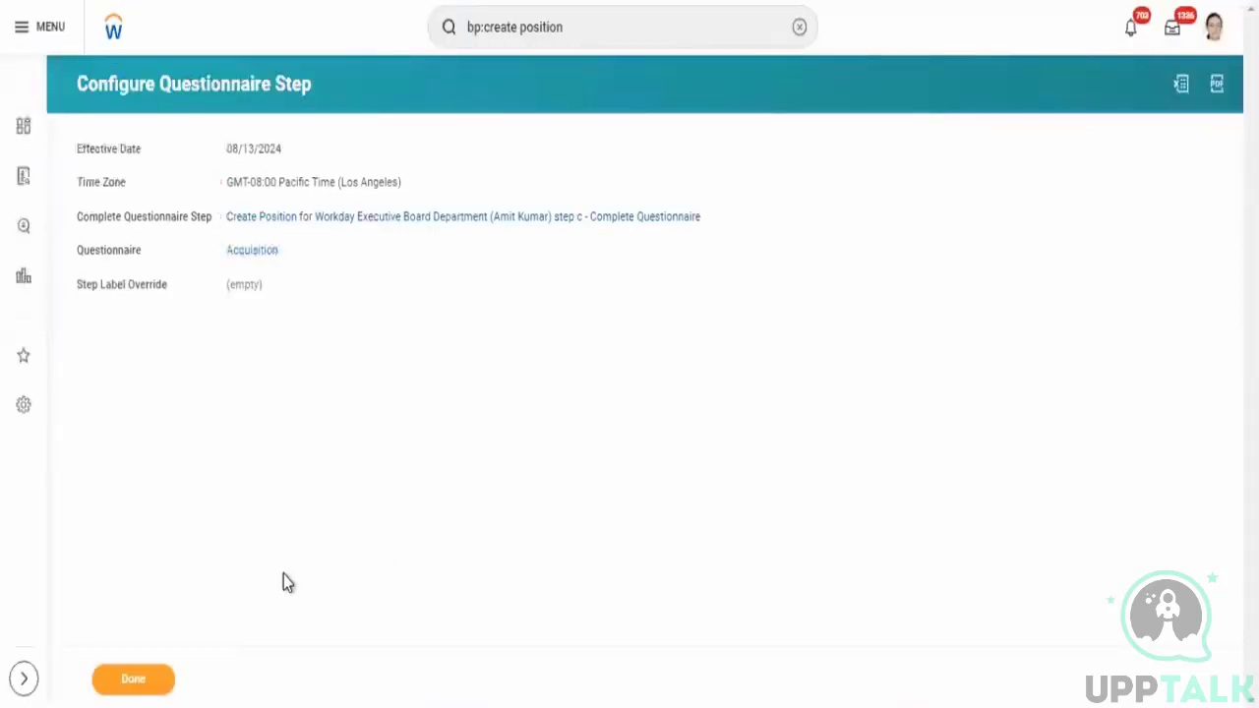
left_click(134, 689)
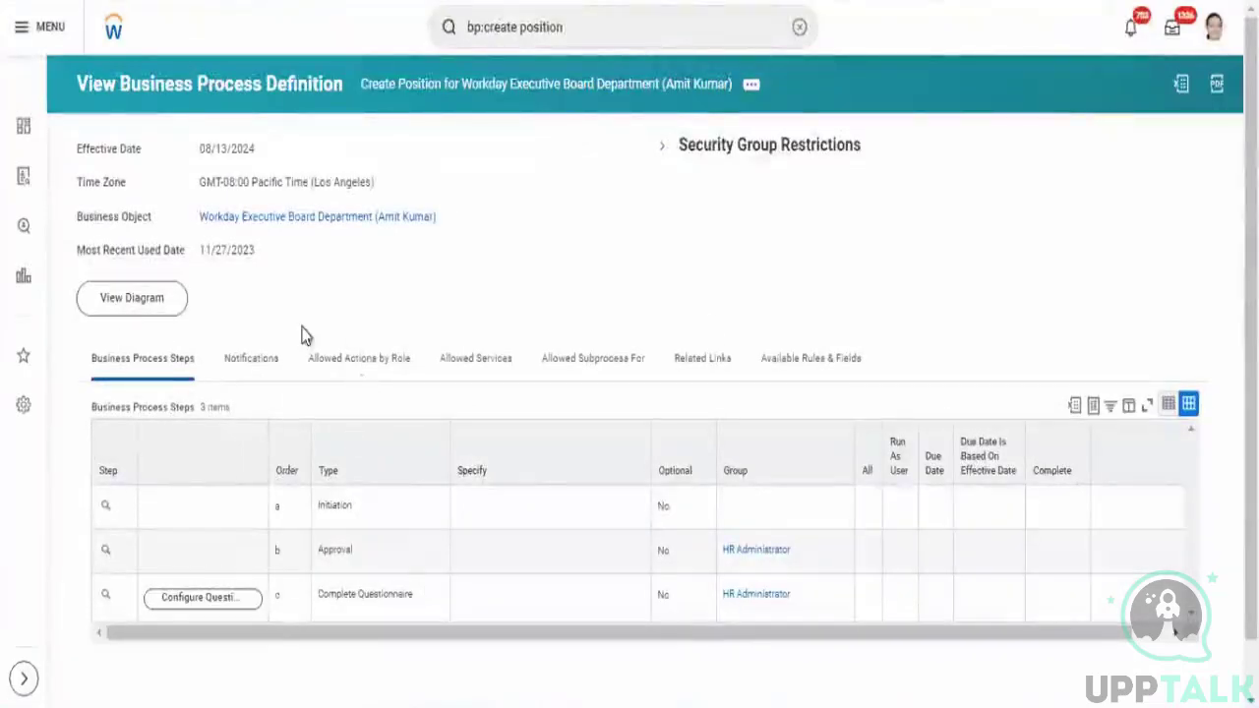
- Open the Create Position business process definition for editing, keeping its effective date and time zone
left_click(751, 86)
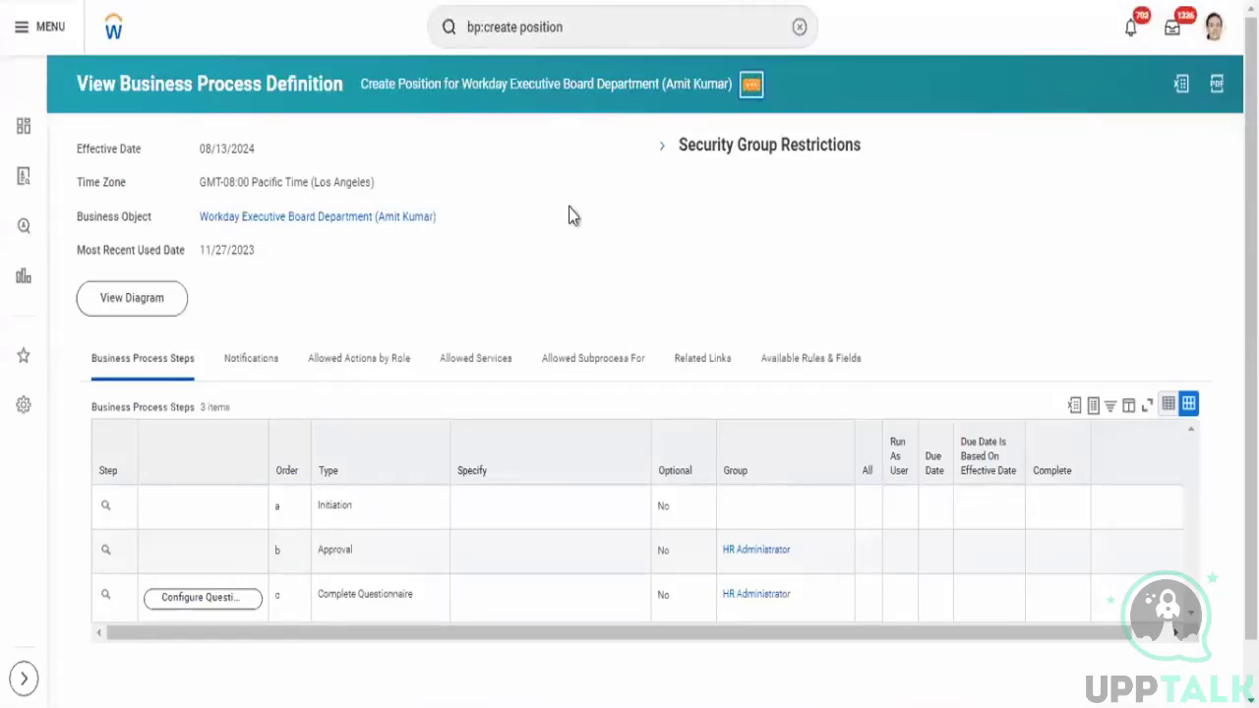
left_click(753, 87)
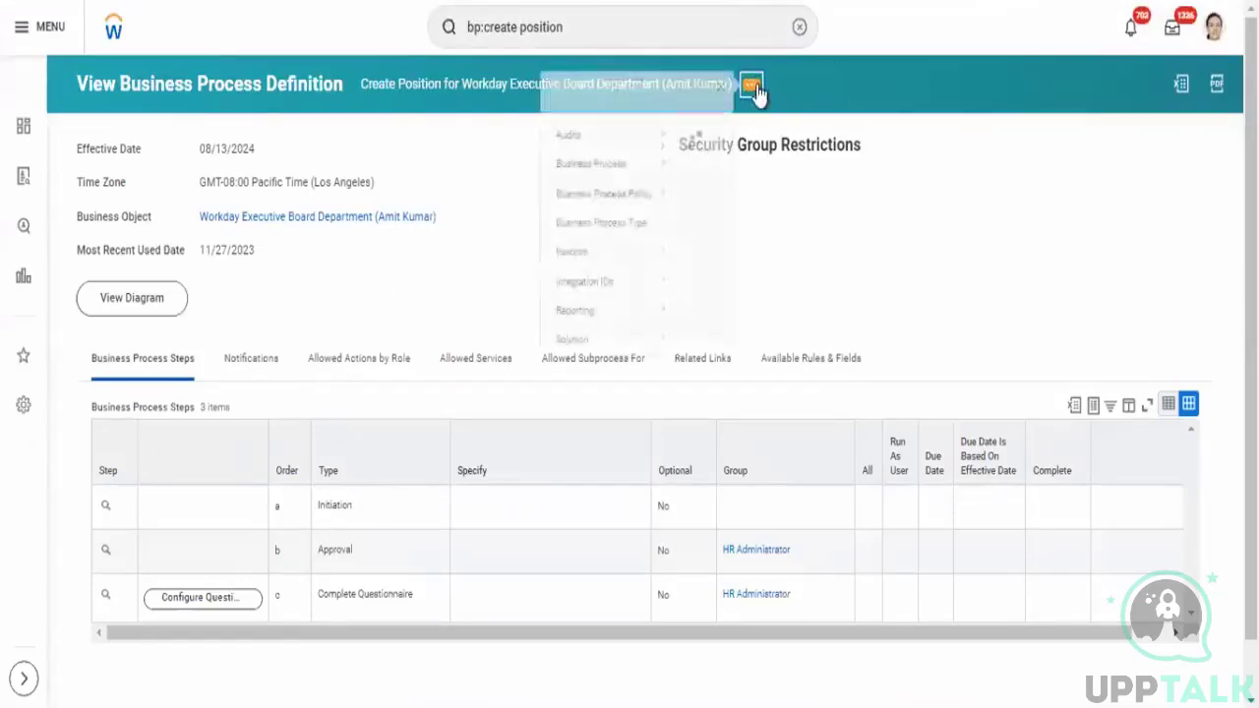
left_click(751, 86)
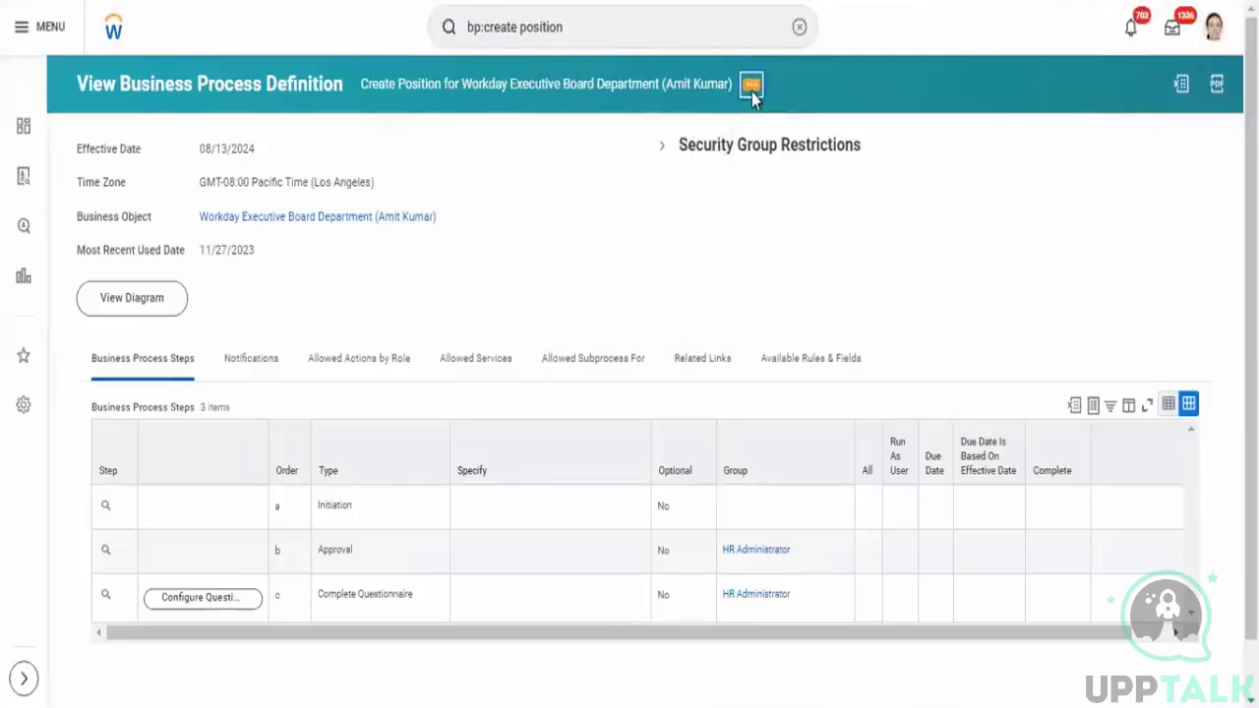
left_click(752, 86)
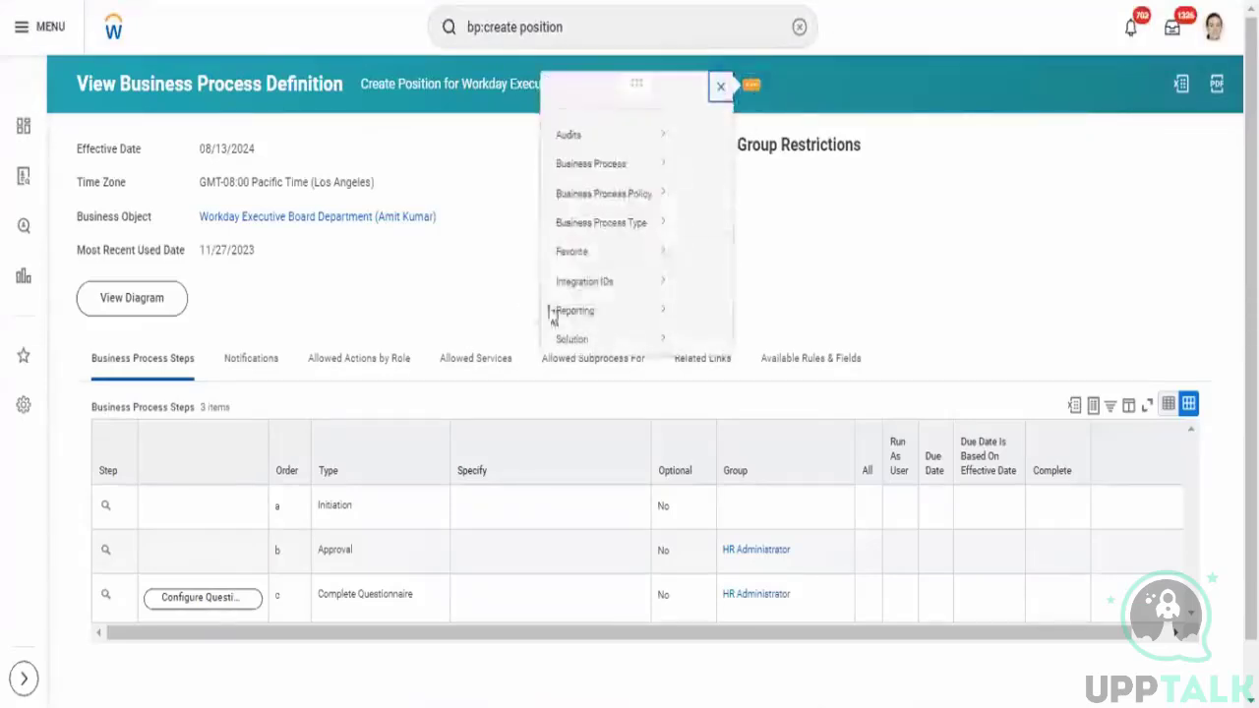
mouse_move(116, 187)
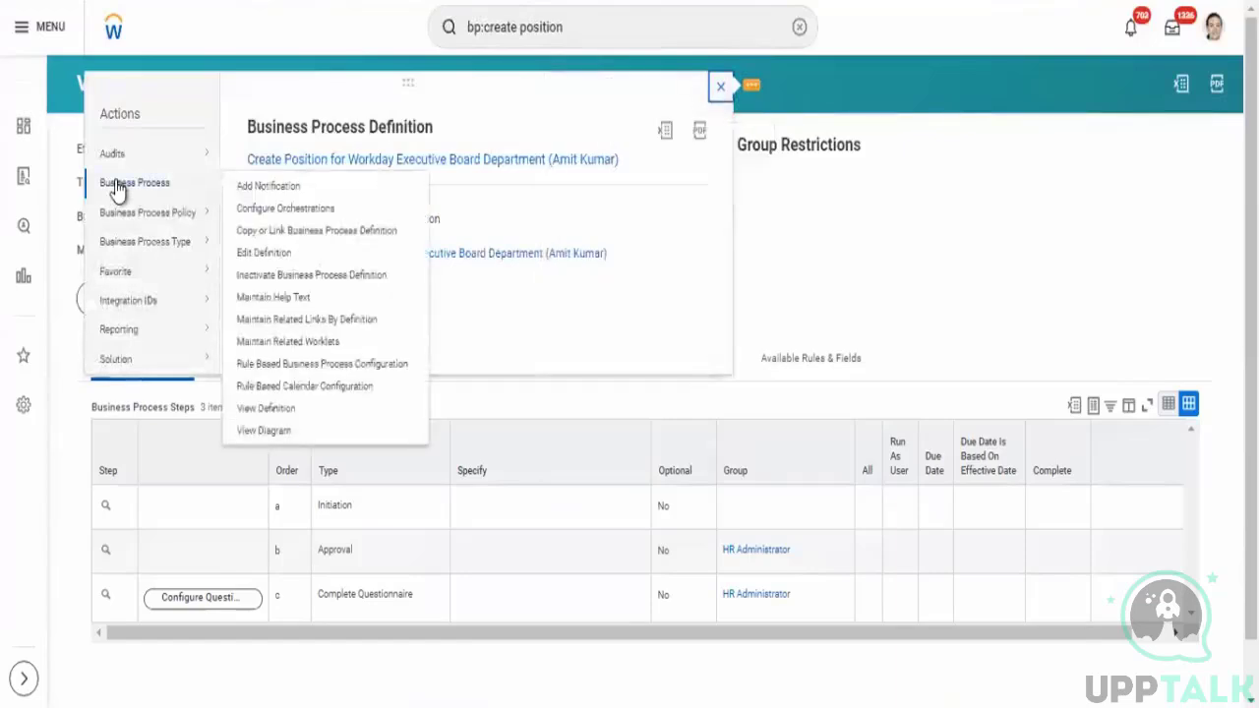
left_click(264, 254)
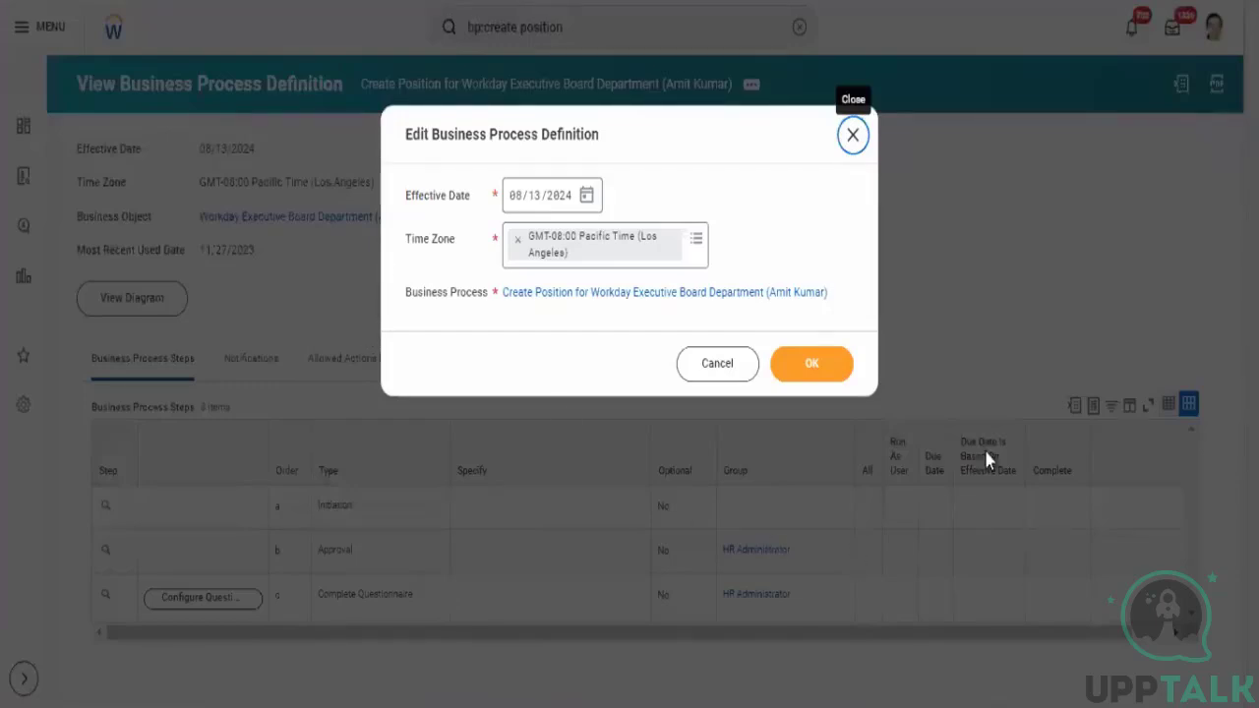
left_click(820, 357)
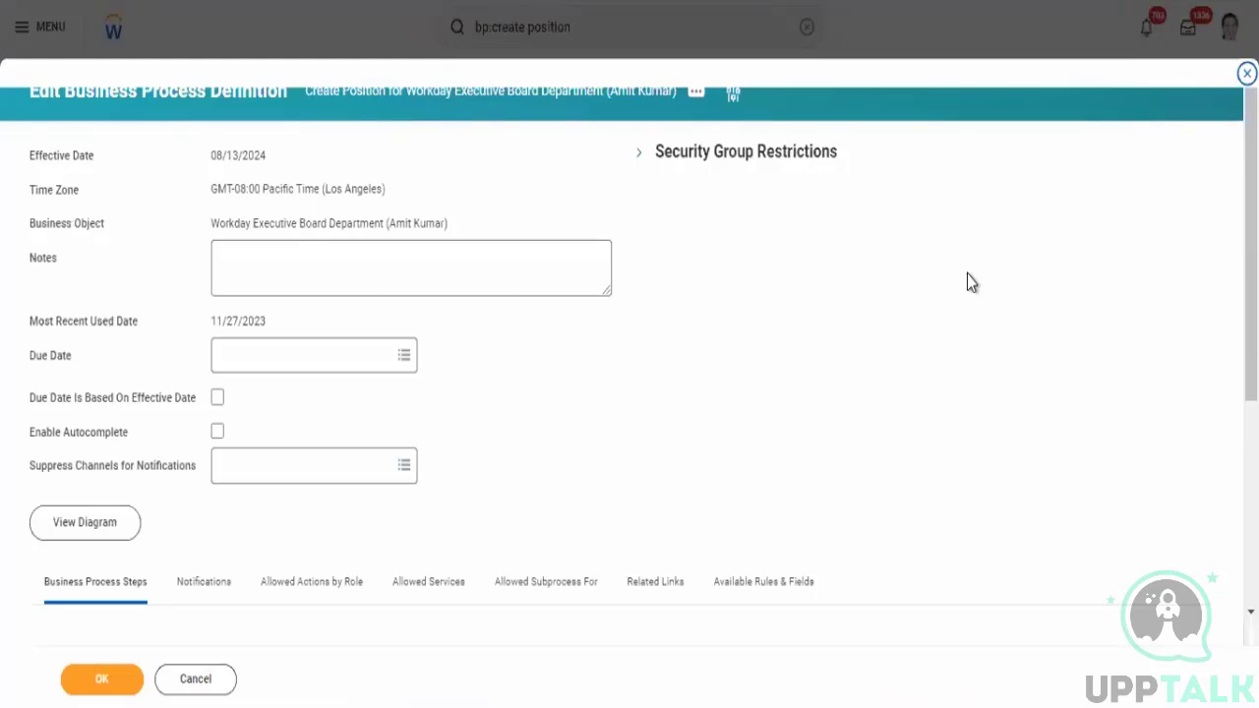
- Add a new business process step of type Checklist and specify the New Hire checklist for it
scroll(1220, 270, "down", 3)
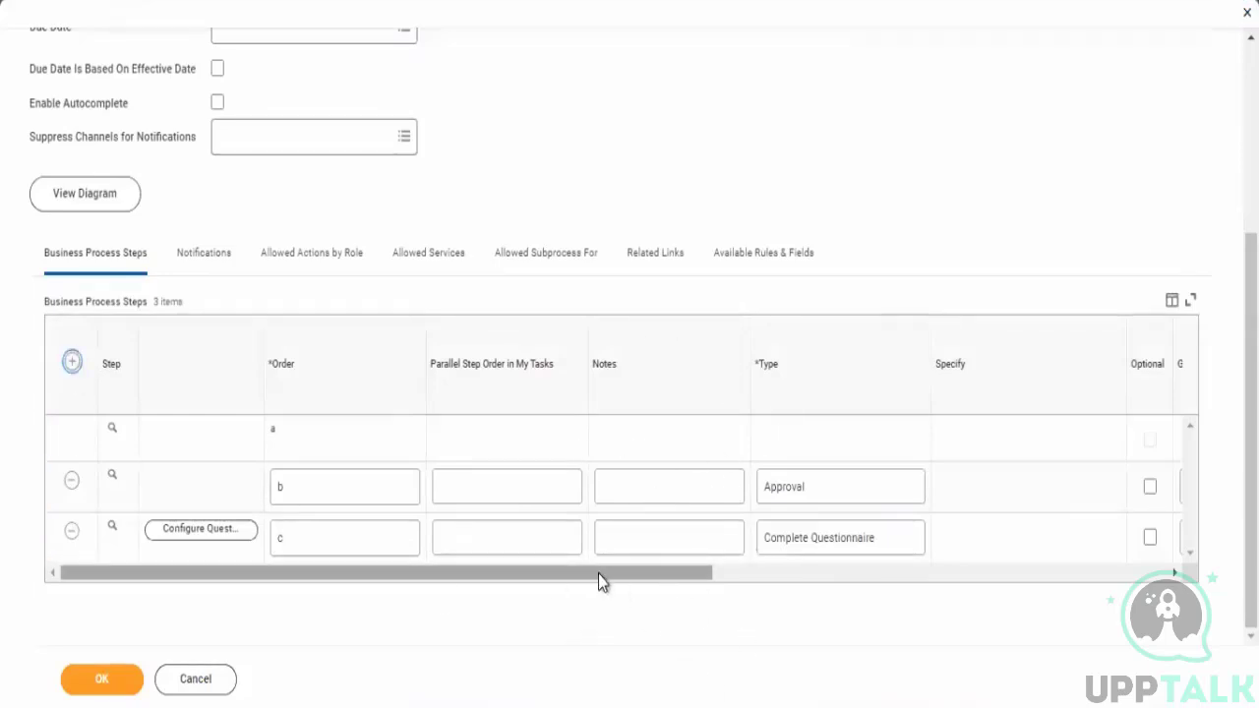
scroll(707, 573, "right", 3)
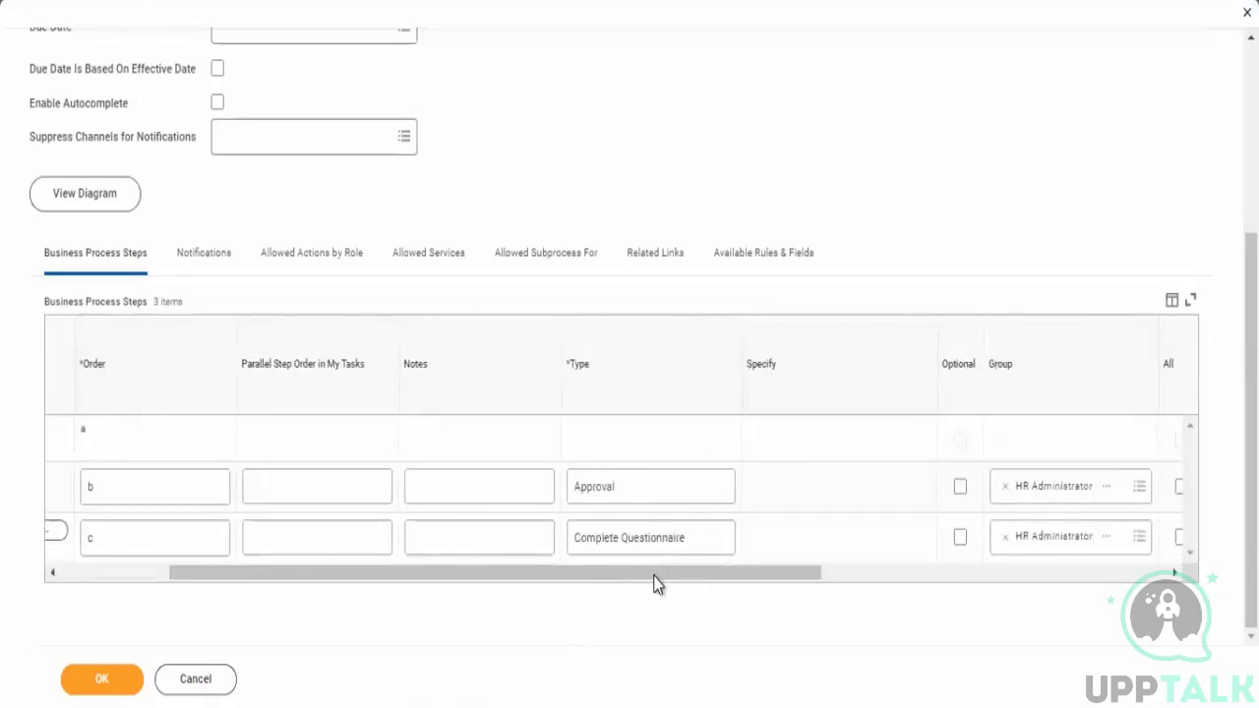
left_click_drag(435, 596, 366, 614)
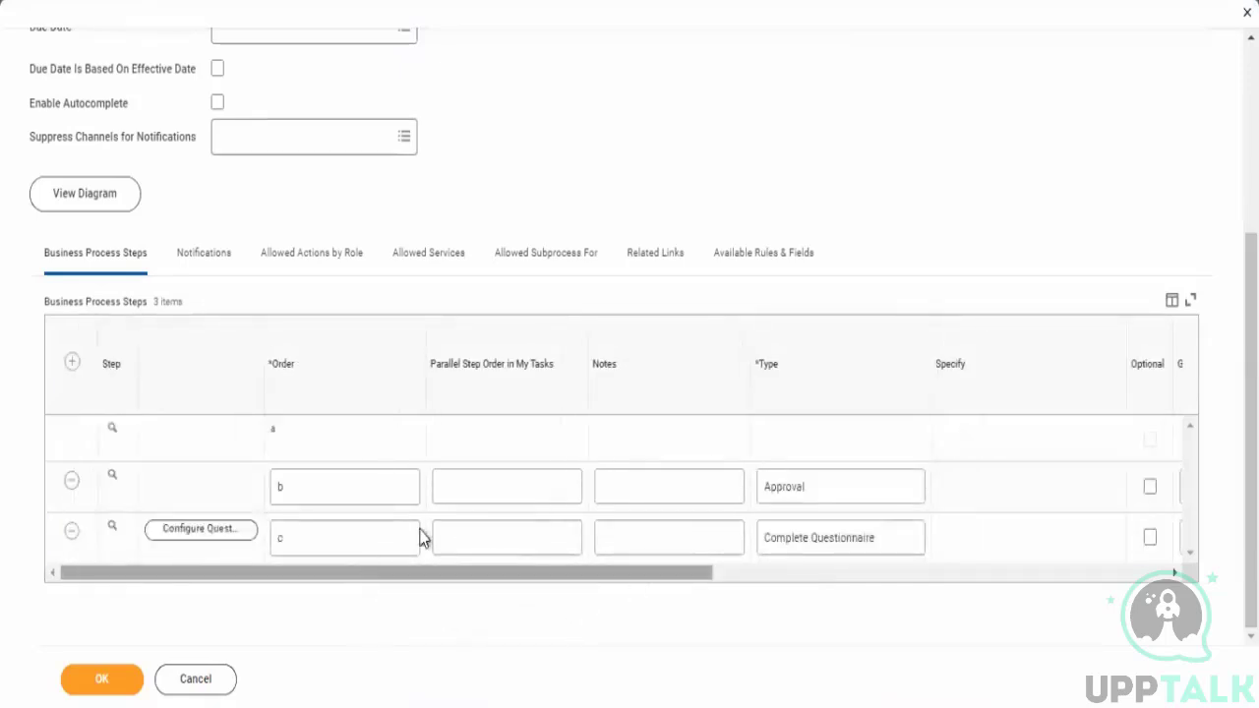
left_click(72, 362)
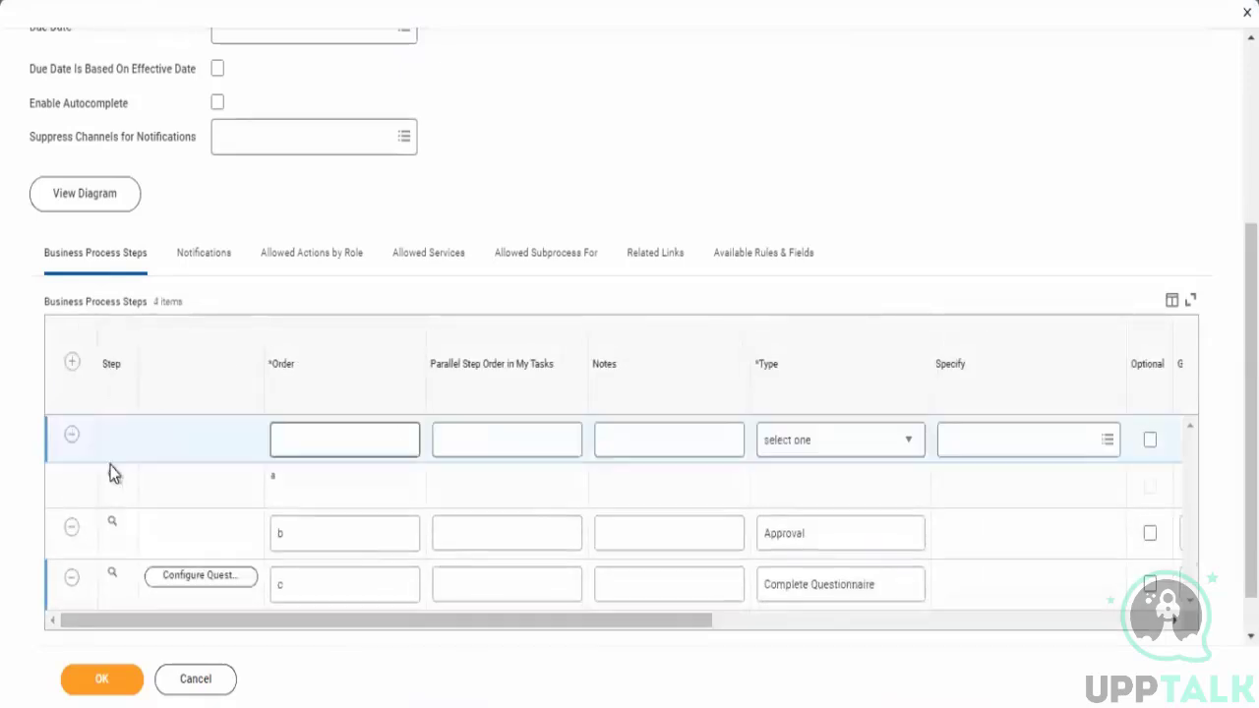
left_click(800, 456)
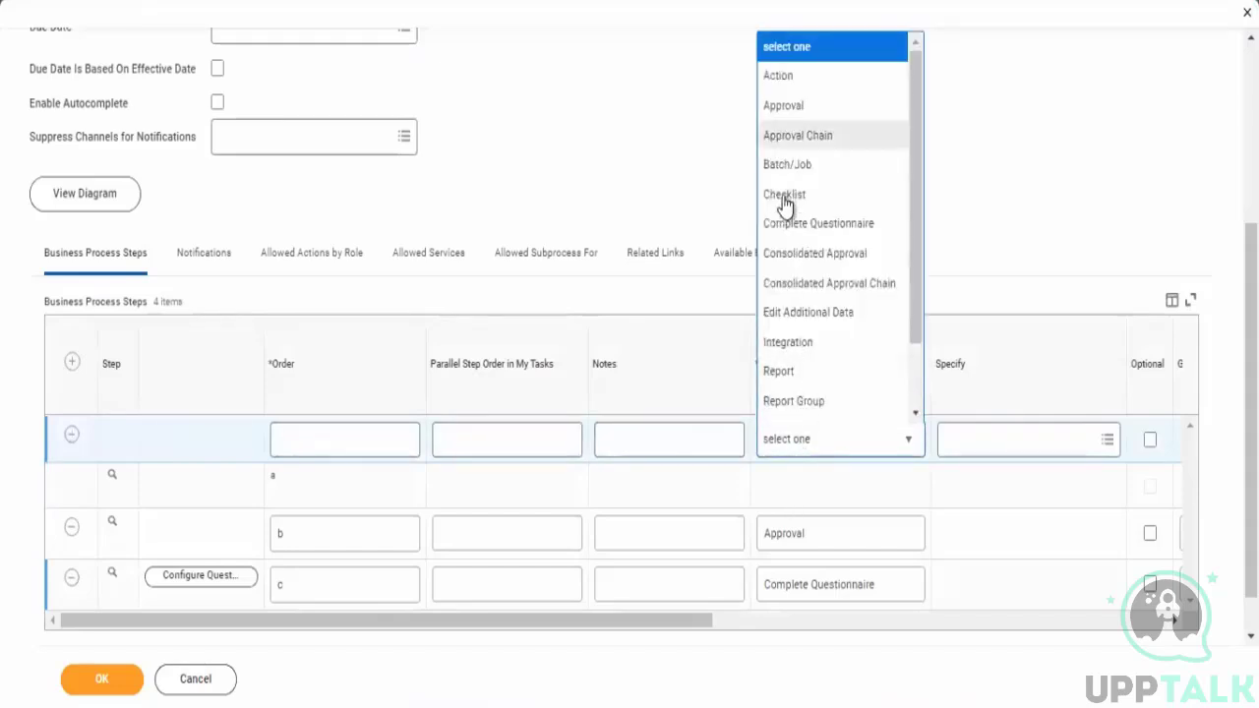
left_click(784, 194)
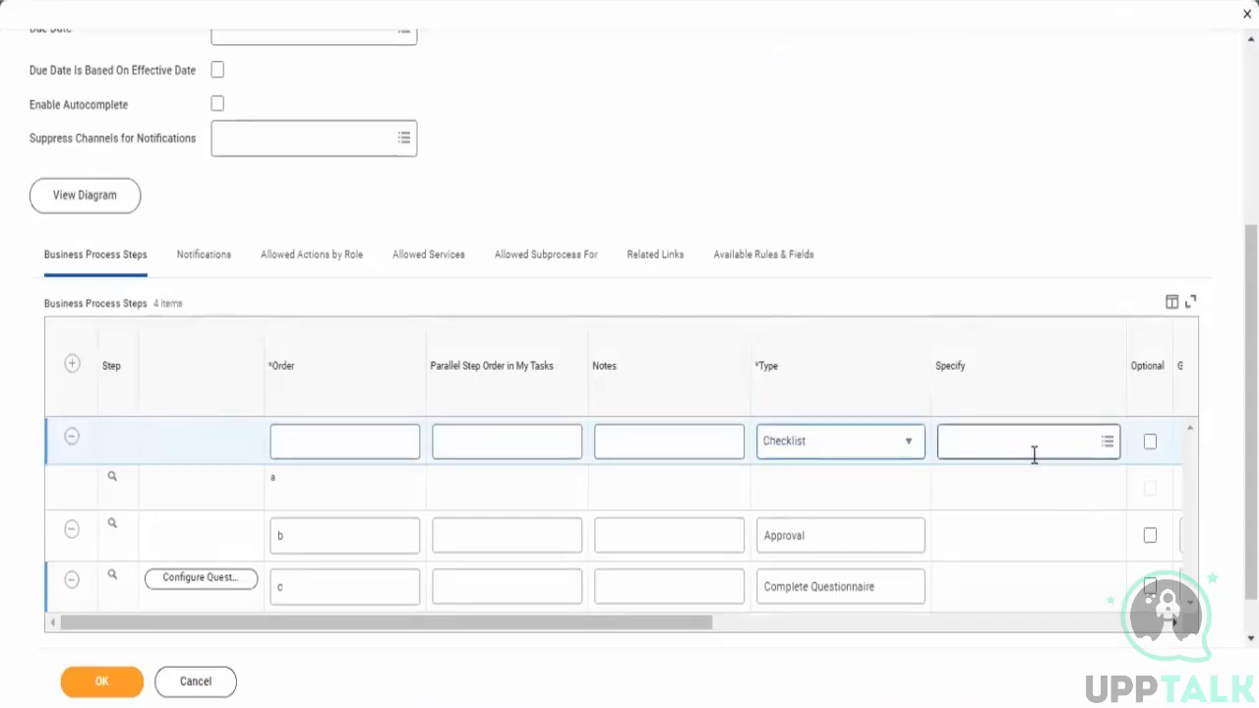
left_click(1033, 462)
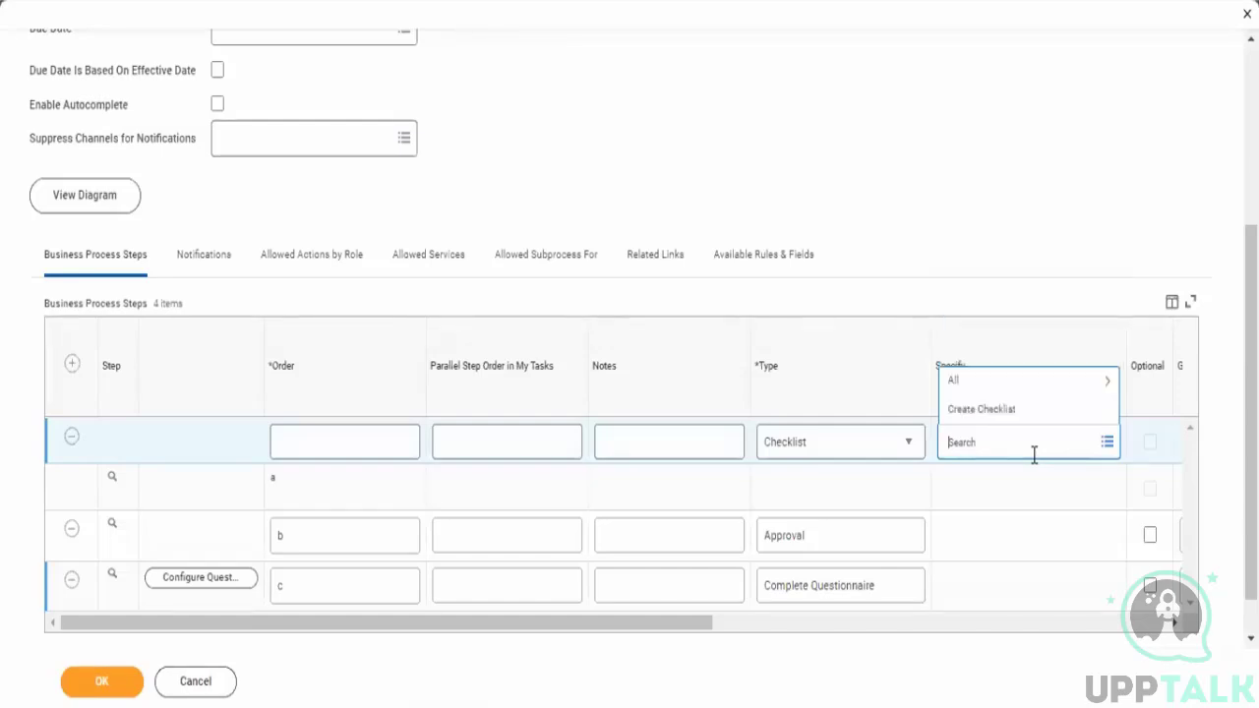
left_click(986, 382)
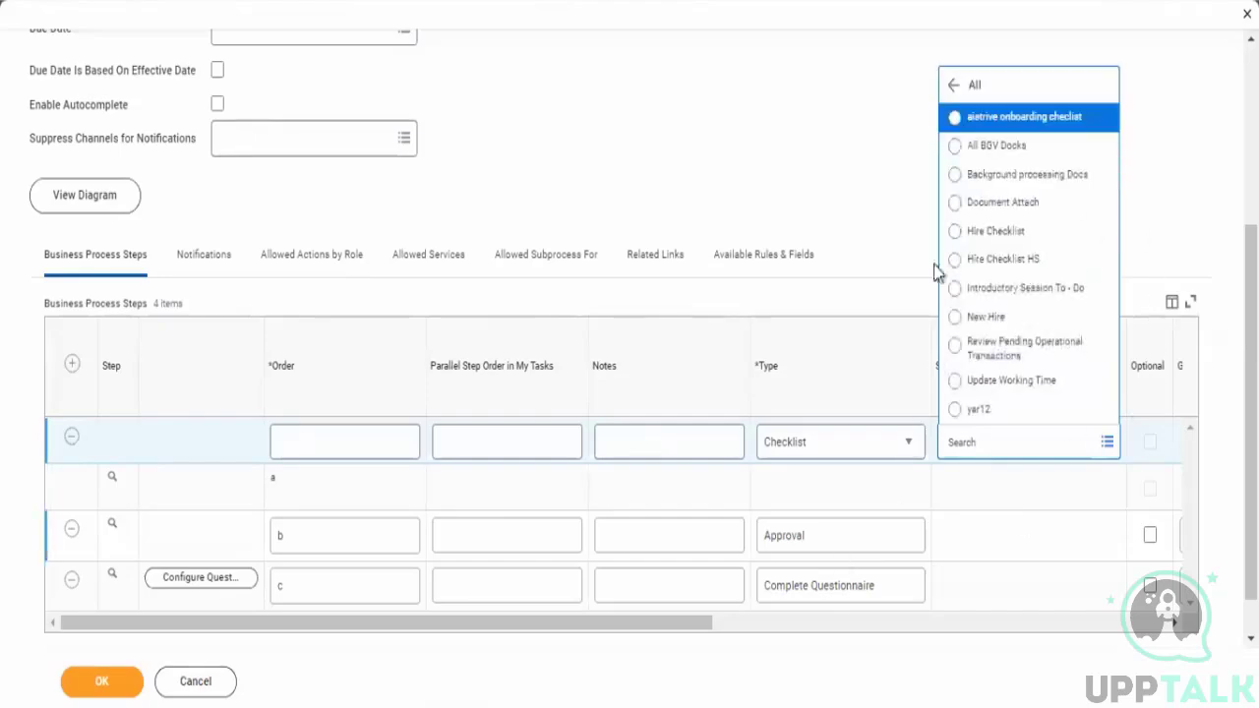
right_click(987, 318)
key("Escape")
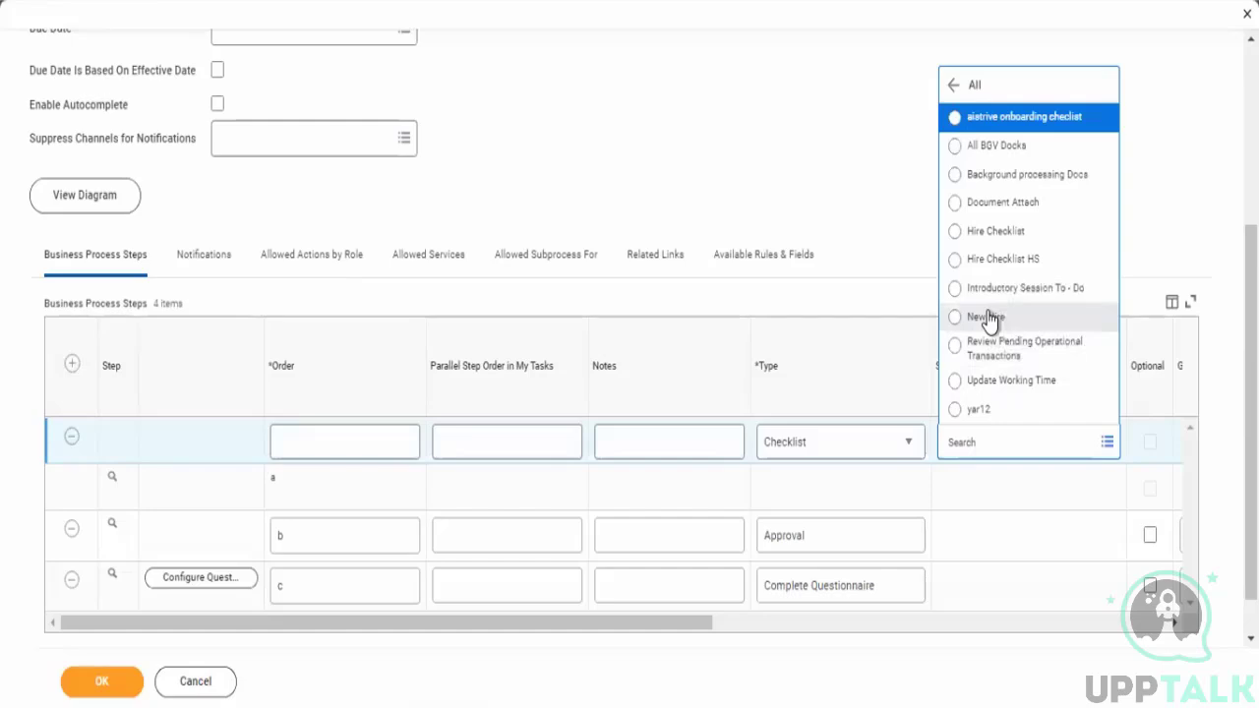
left_click(988, 318)
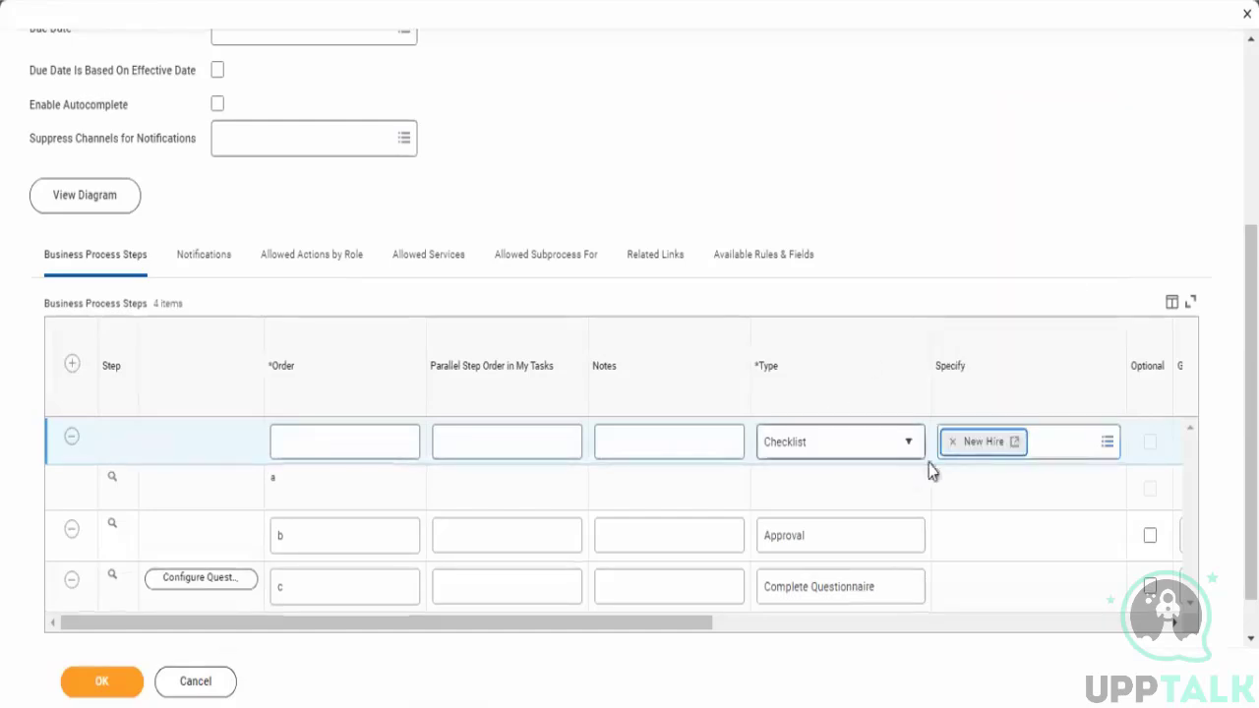
- Open the New Hire checklist and inspect its to-do items and their related actions
left_click(1014, 444)
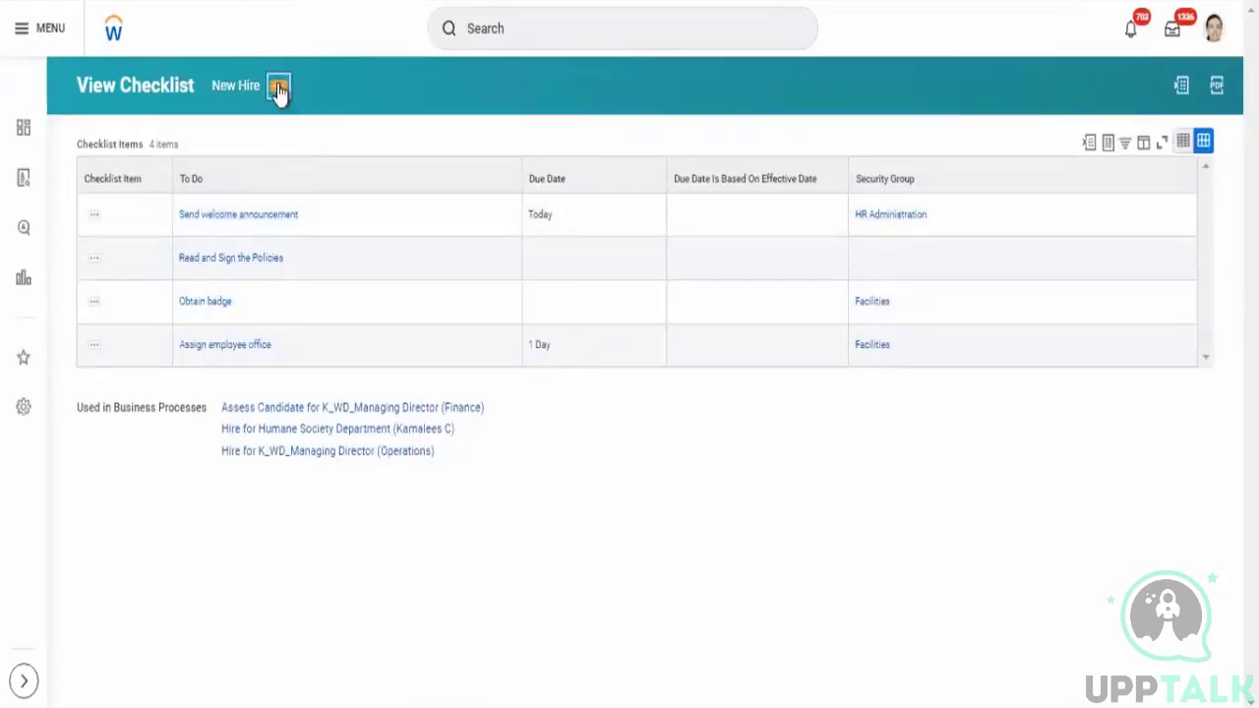
left_click(278, 89)
mouse_move(336, 158)
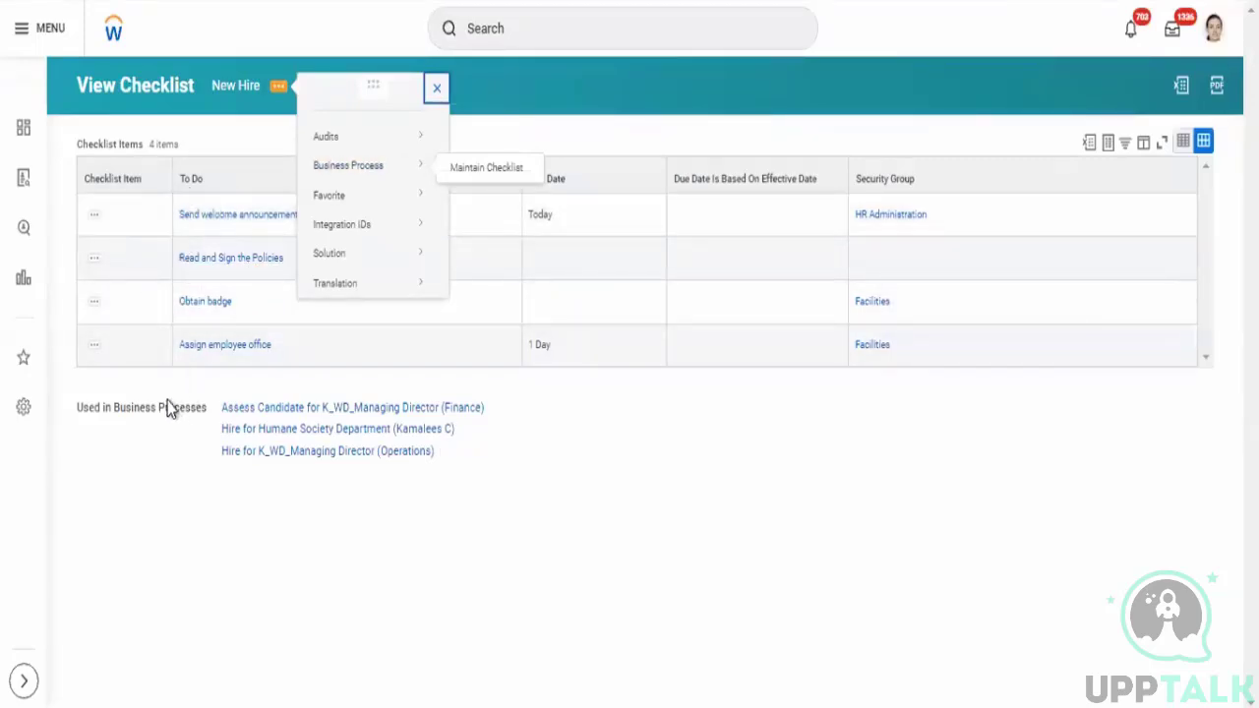
left_click(94, 214)
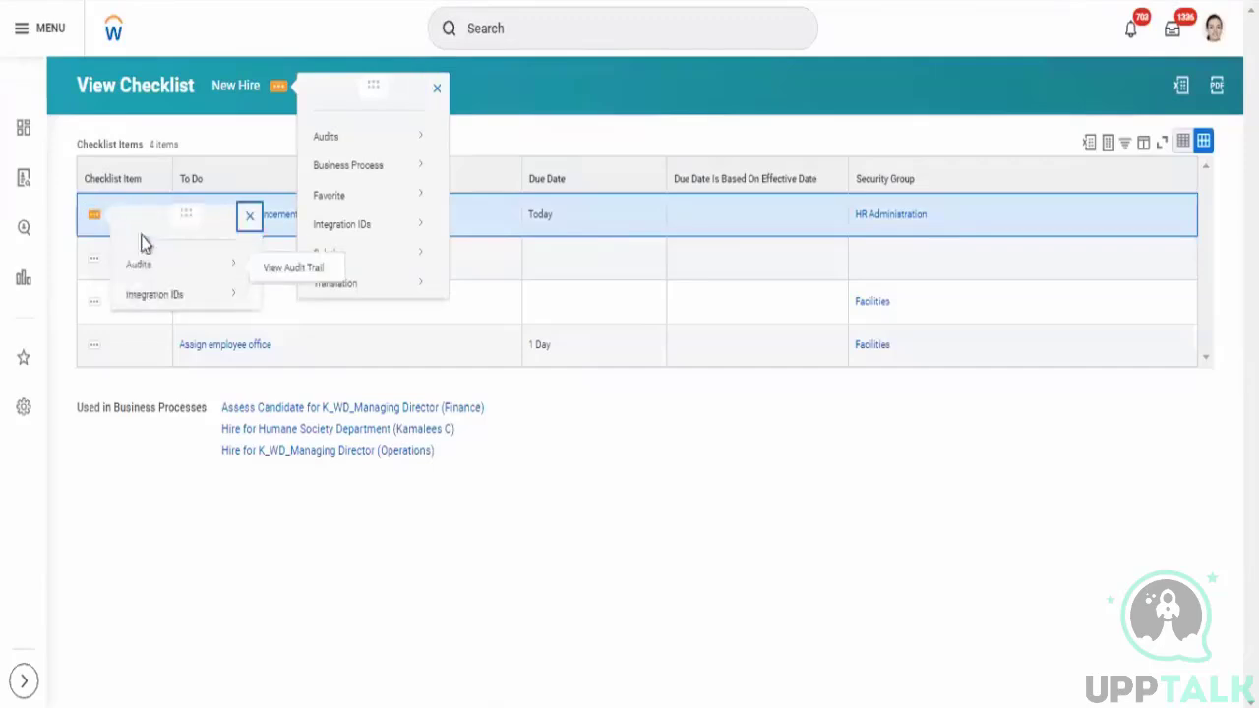
left_click(160, 393)
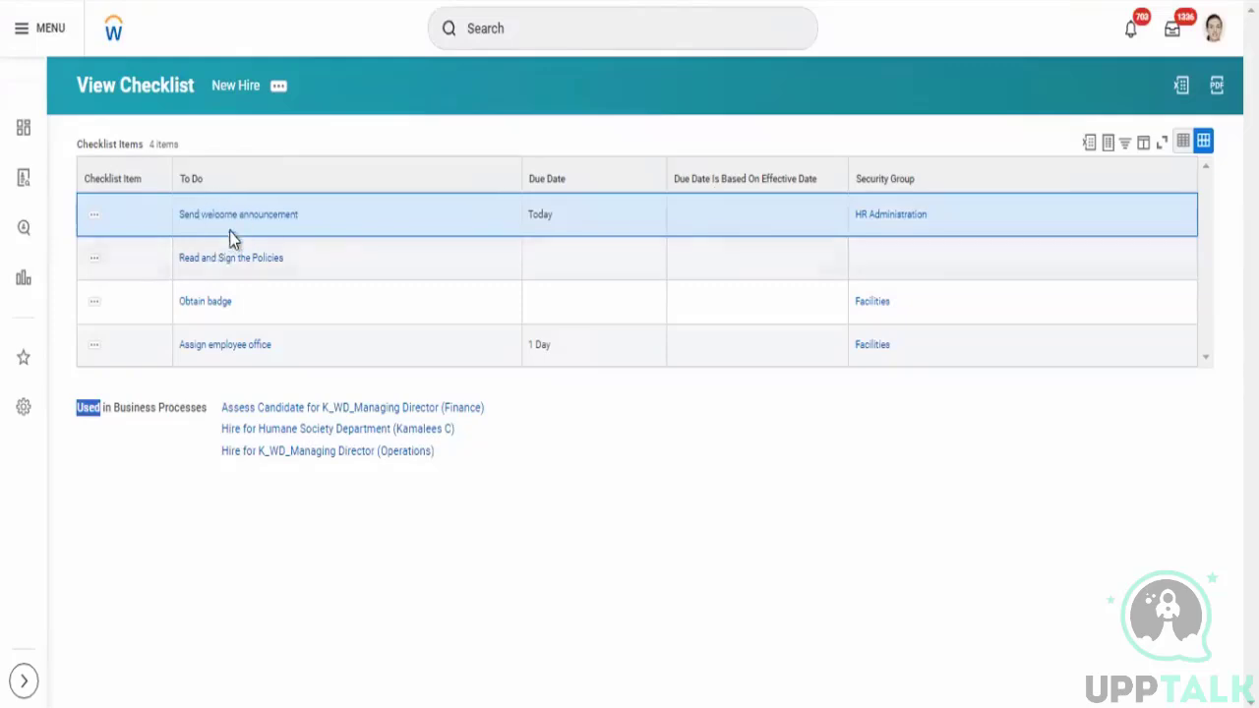
right_click(237, 217)
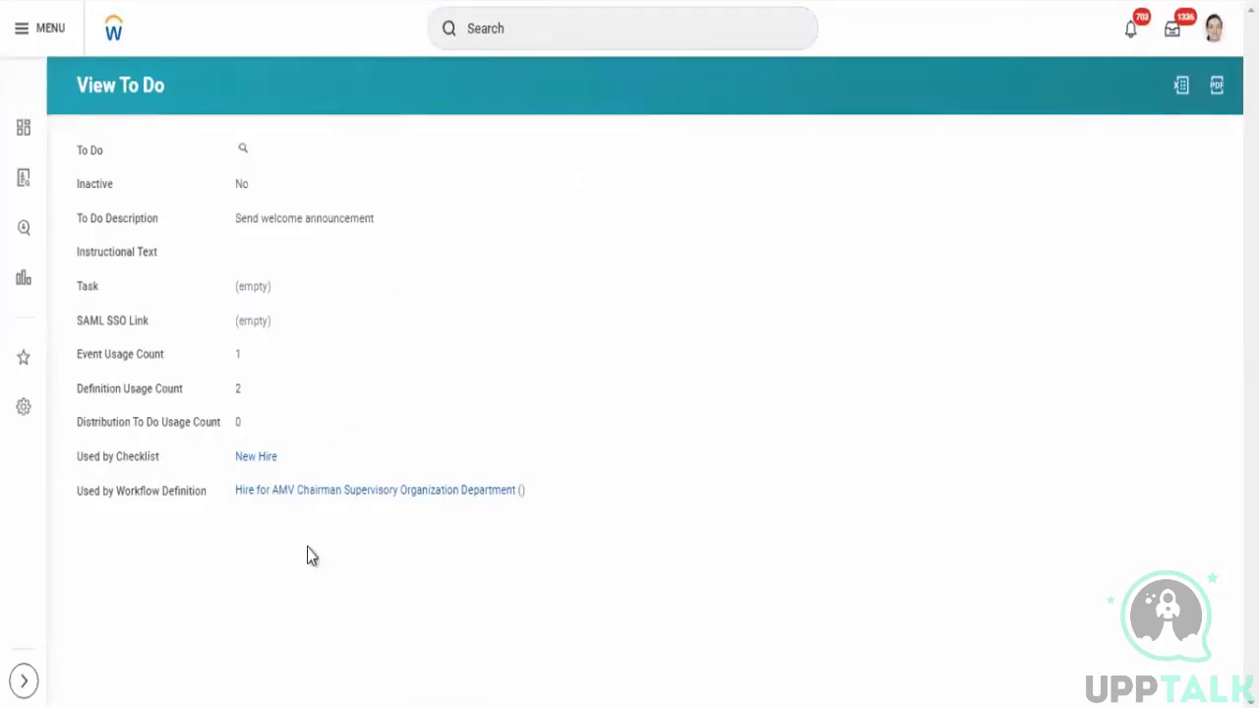
- Examine the Send welcome announcement to-do's details and related actions
left_click(256, 150)
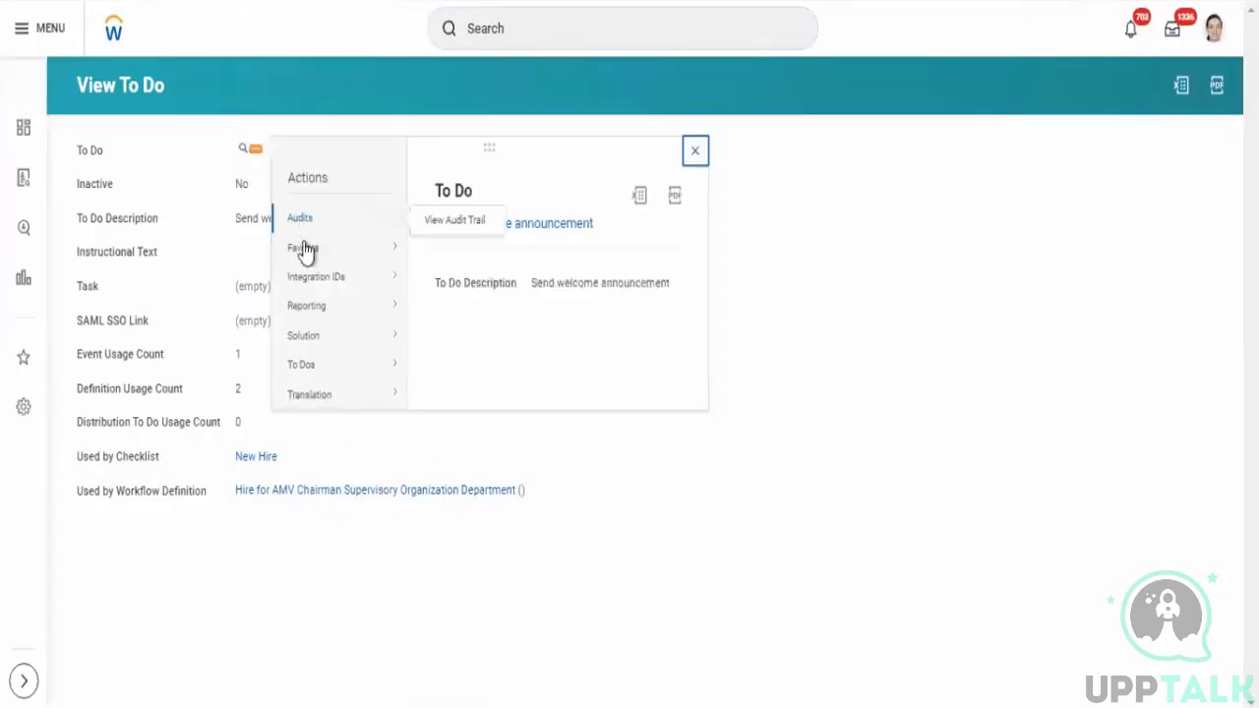
mouse_move(330, 372)
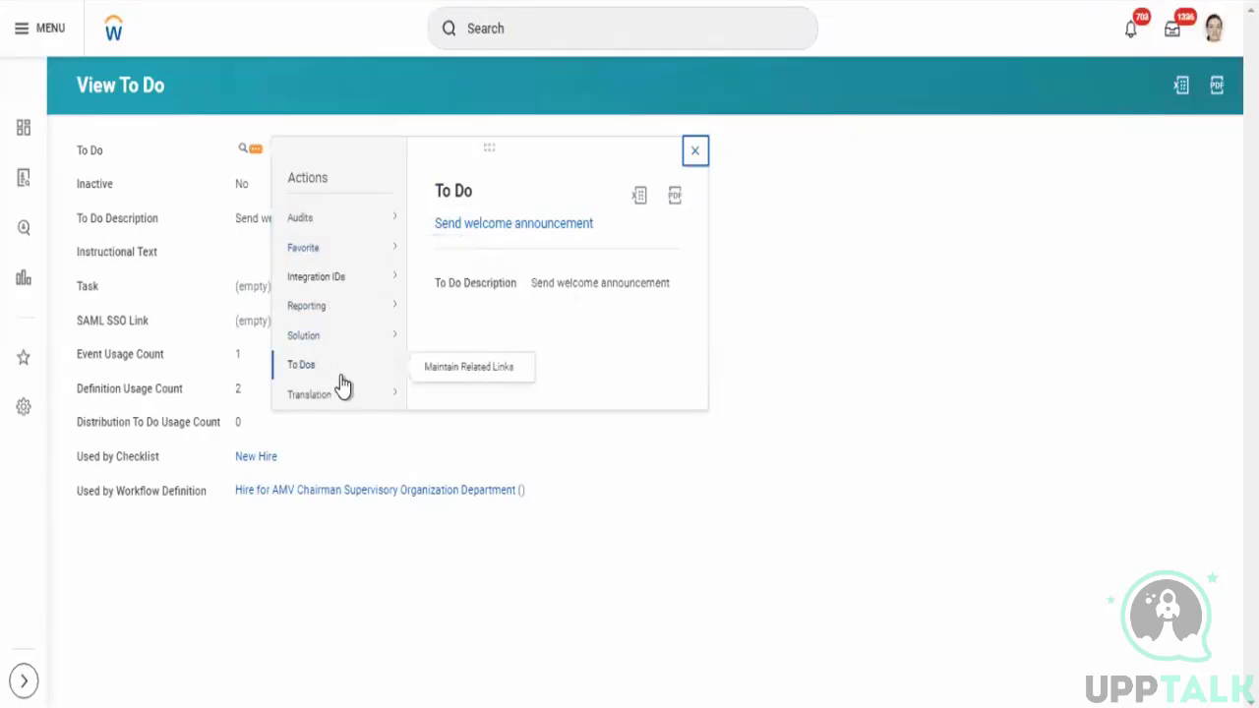
left_click(262, 544)
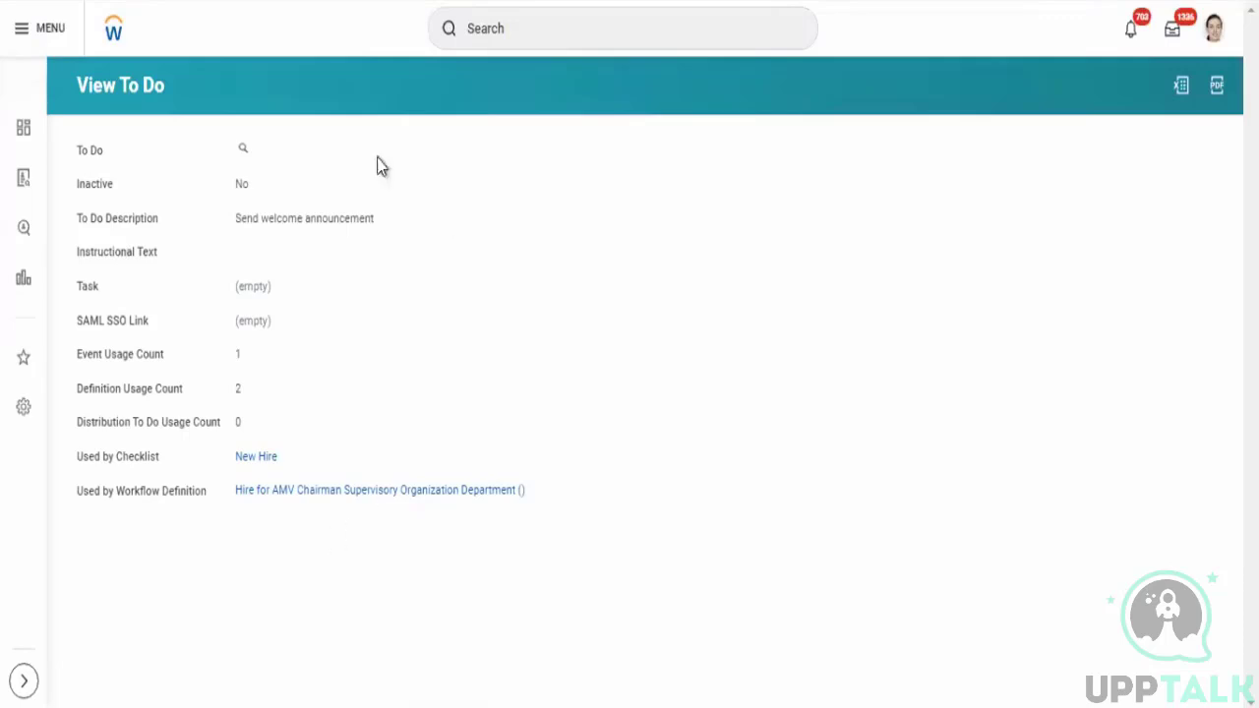
left_click(561, 37)
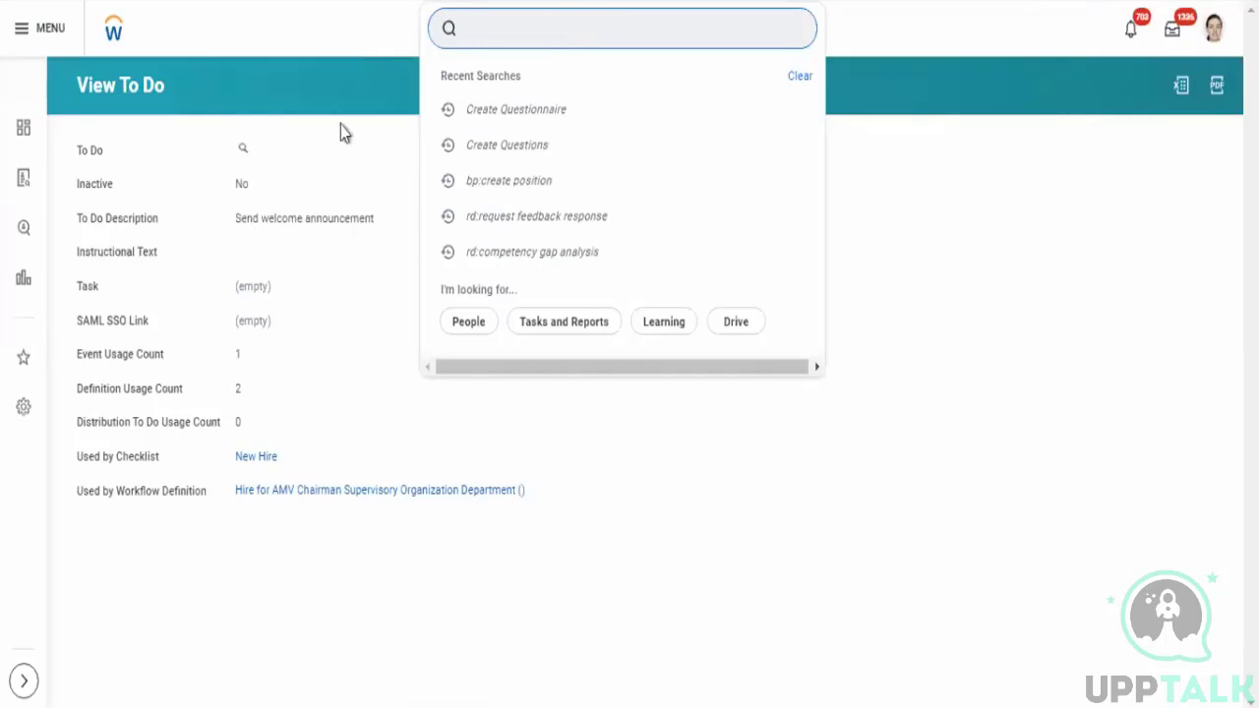
left_click(286, 289)
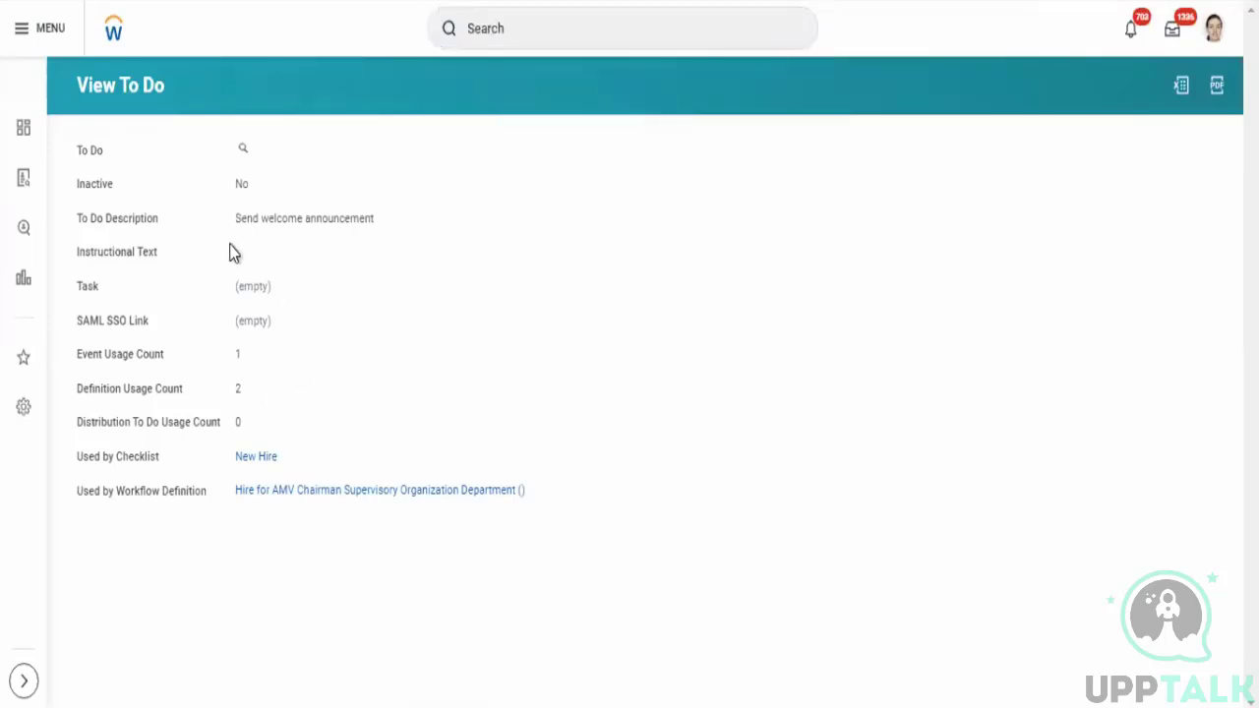
triple_click(419, 238)
left_click(421, 241)
left_click_drag(227, 224, 401, 221)
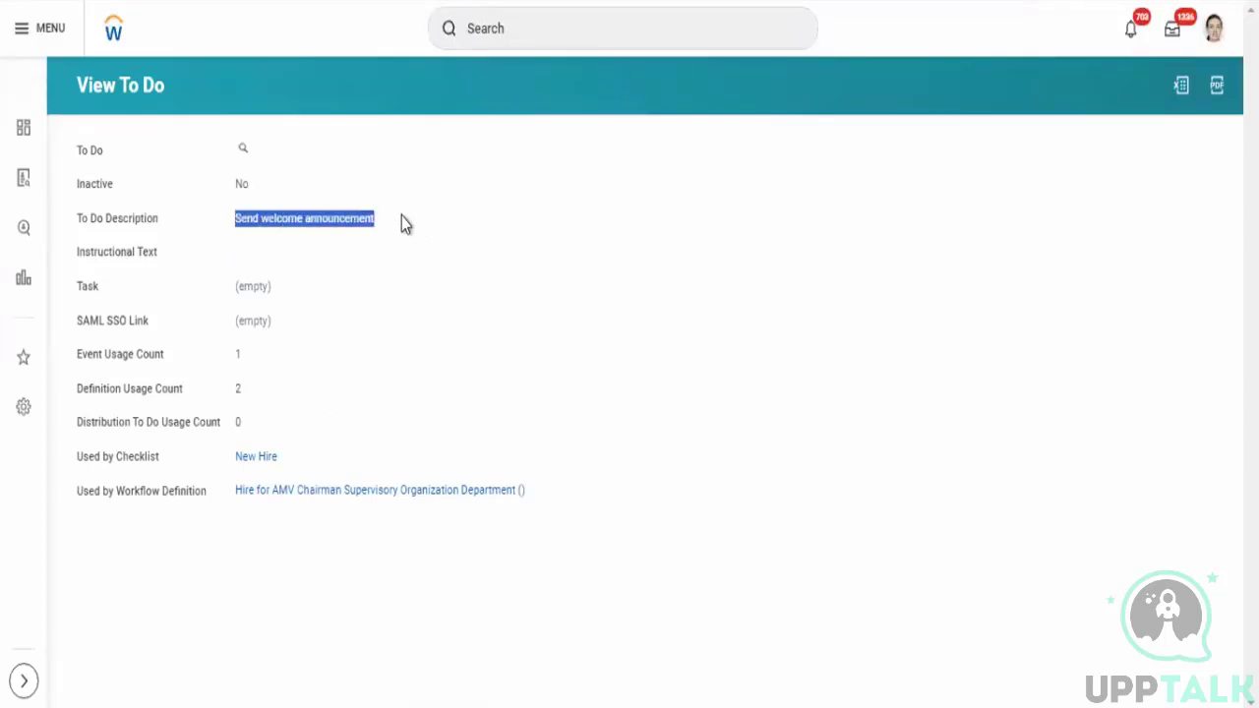
left_click(77, 459)
left_click_drag(307, 455, 473, 392)
left_click(278, 233)
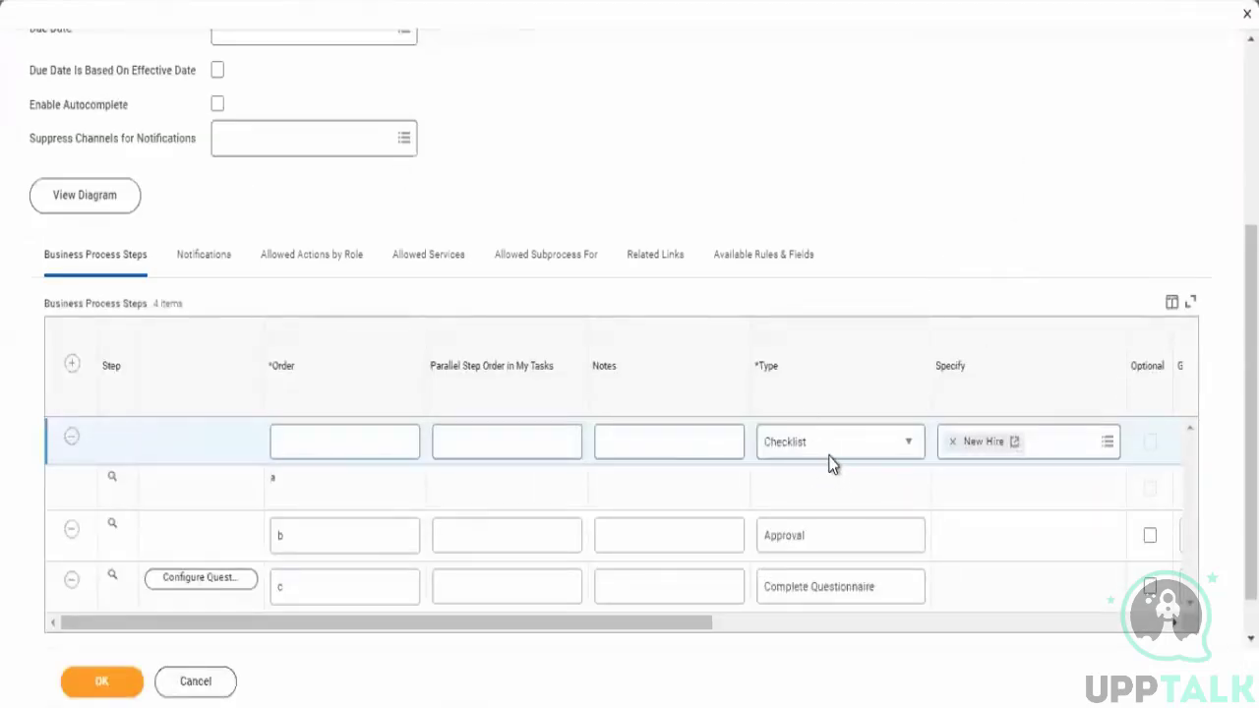
- Change the new step's type to Consolidated Approval
scroll(832, 461, "up", 3)
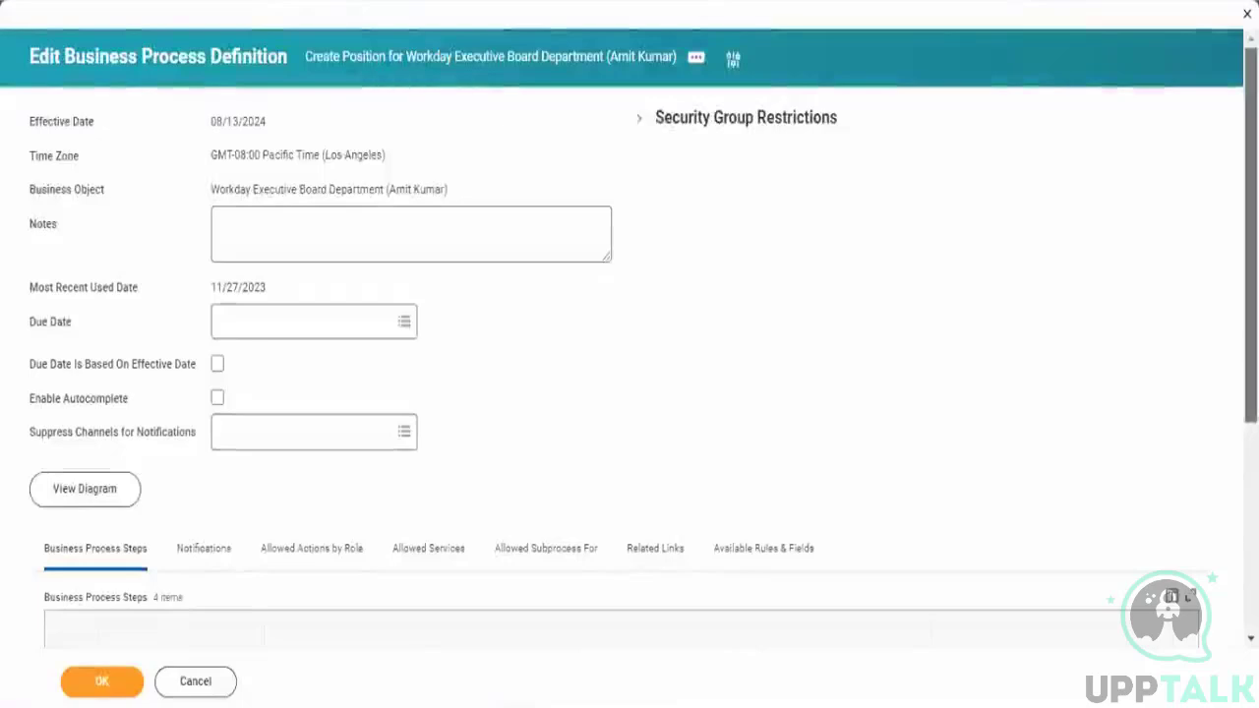
scroll(694, 360, "down", 3)
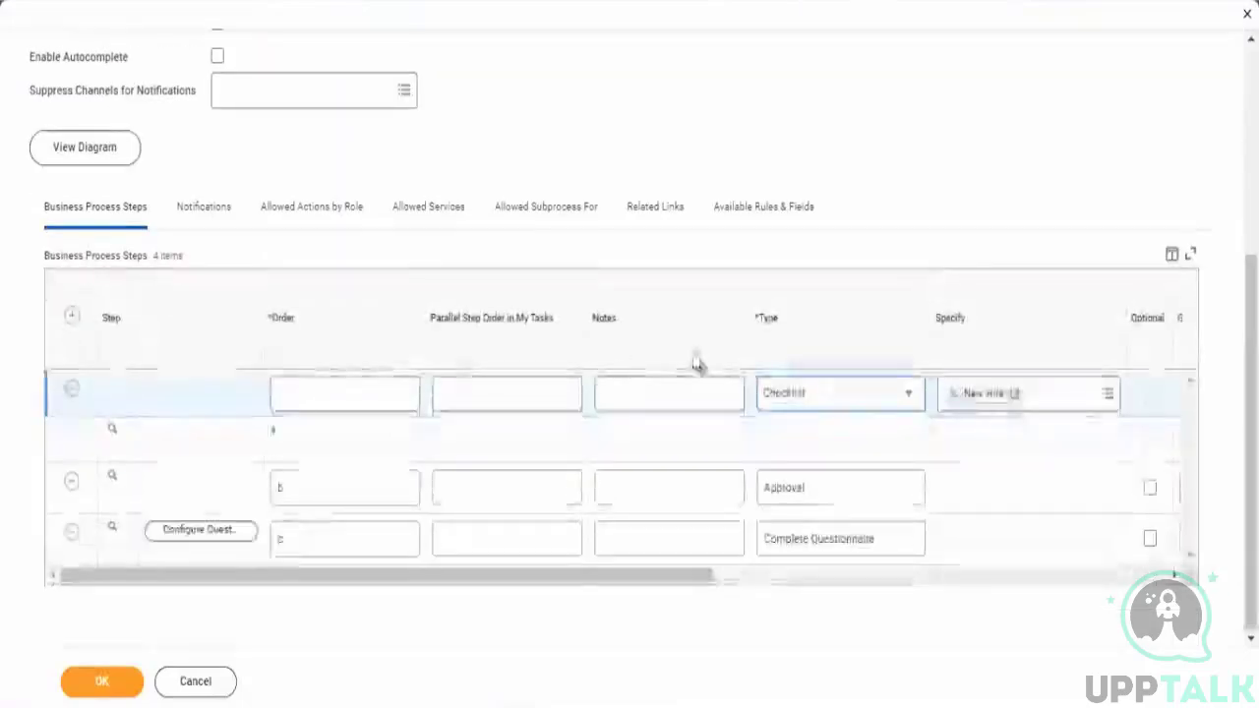
left_click(812, 409)
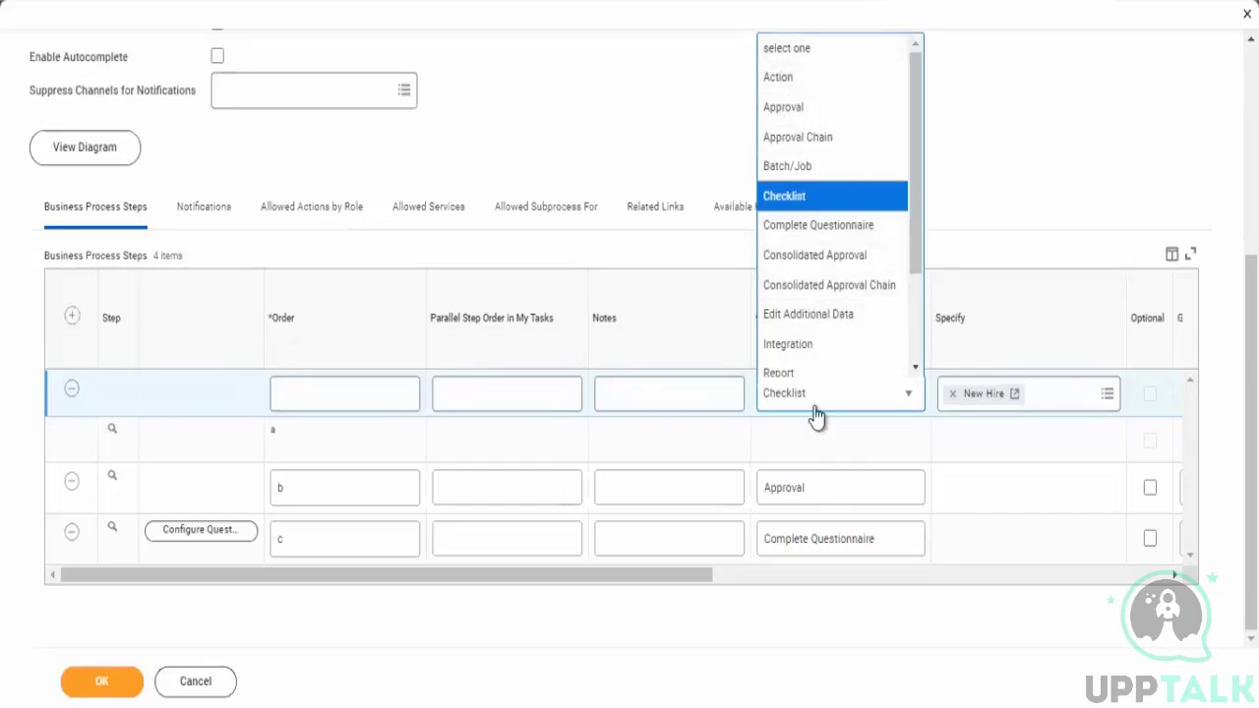
left_click(832, 258)
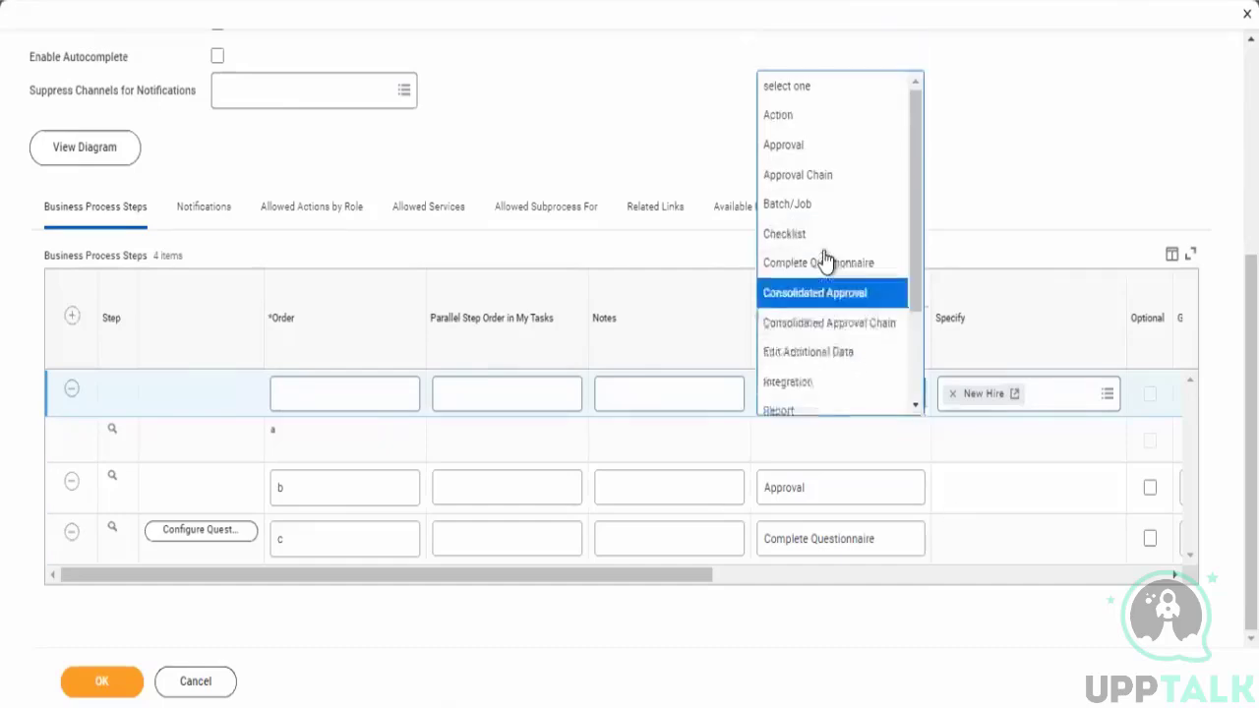
left_click(1011, 431)
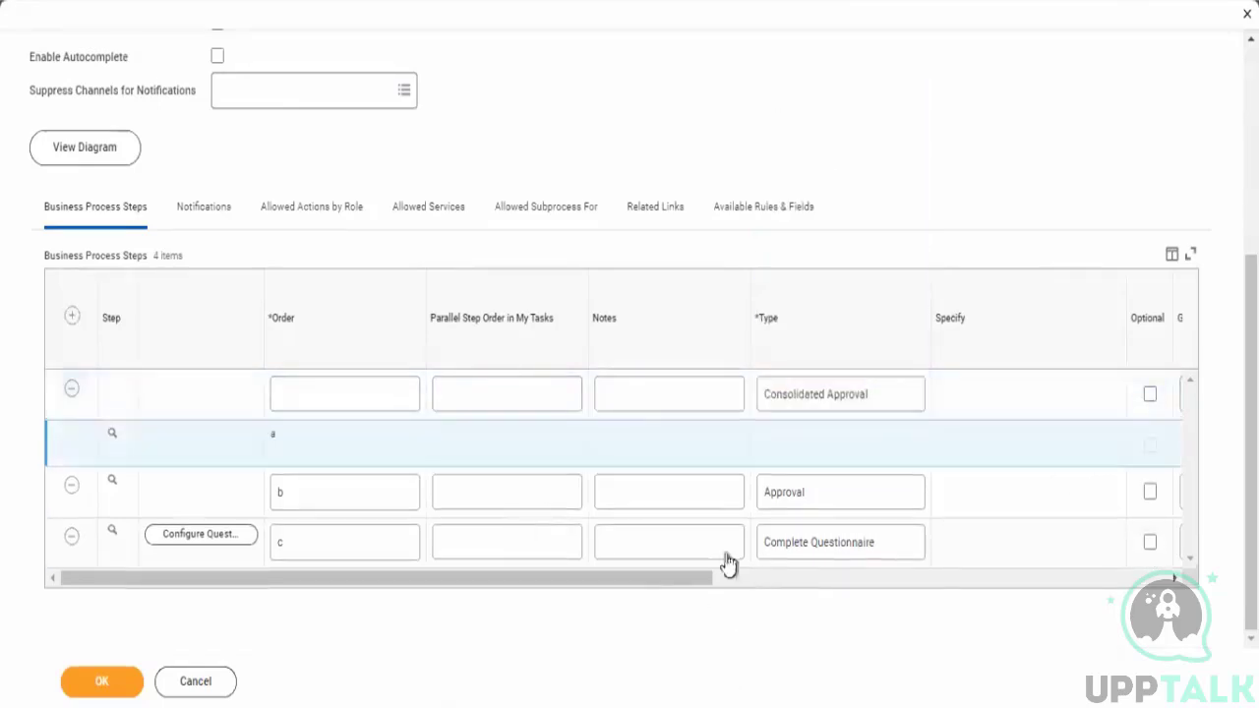
left_click_drag(649, 580, 852, 608)
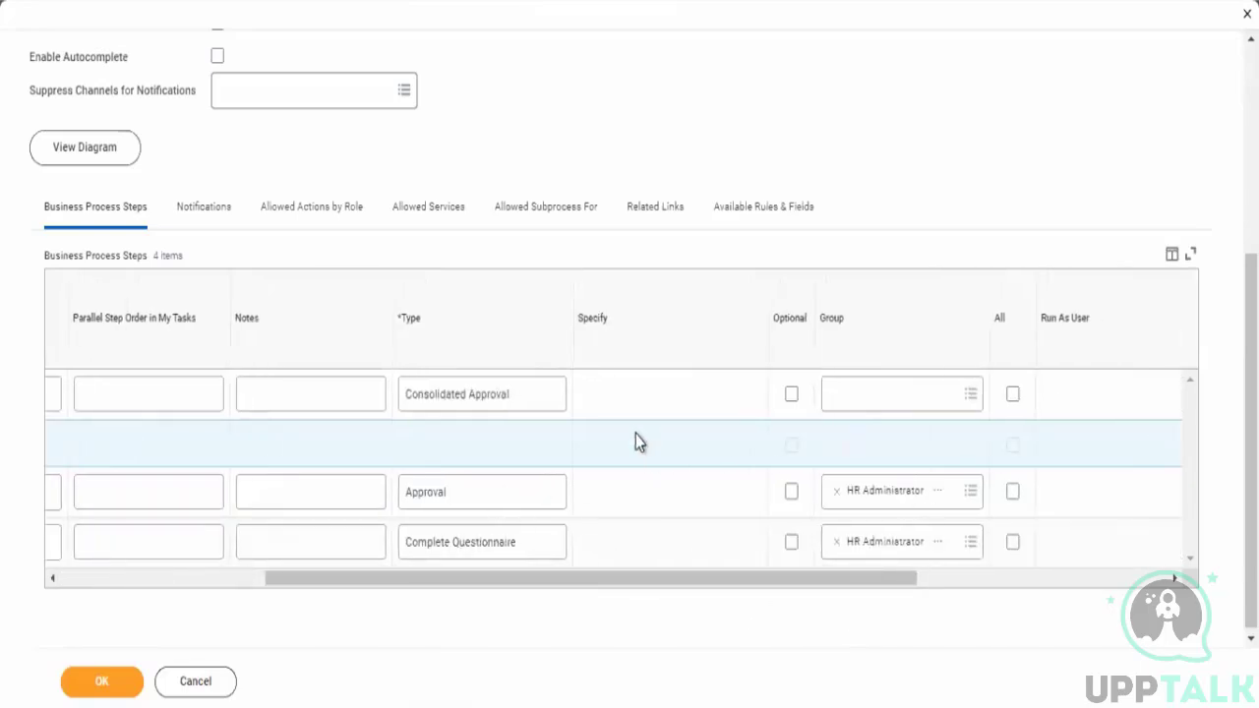
- Change the new step's type to Consolidated Approval Chain
left_click(532, 403)
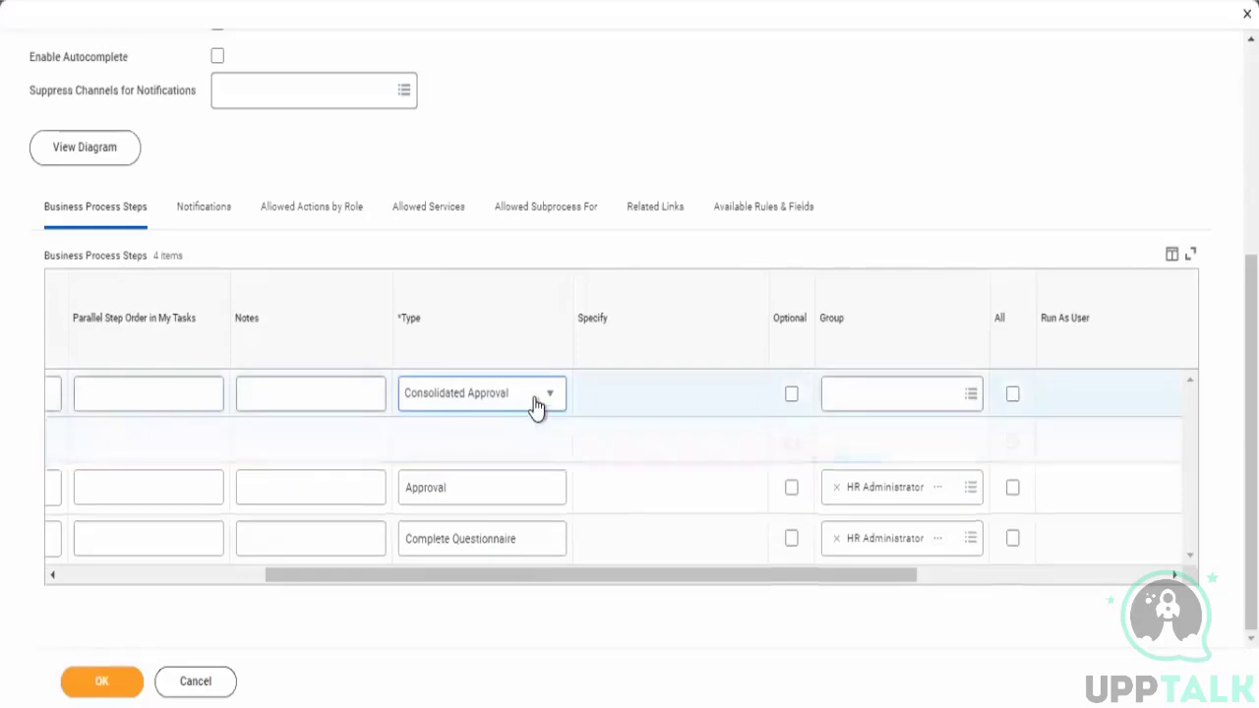
left_click(472, 384)
left_click(461, 287)
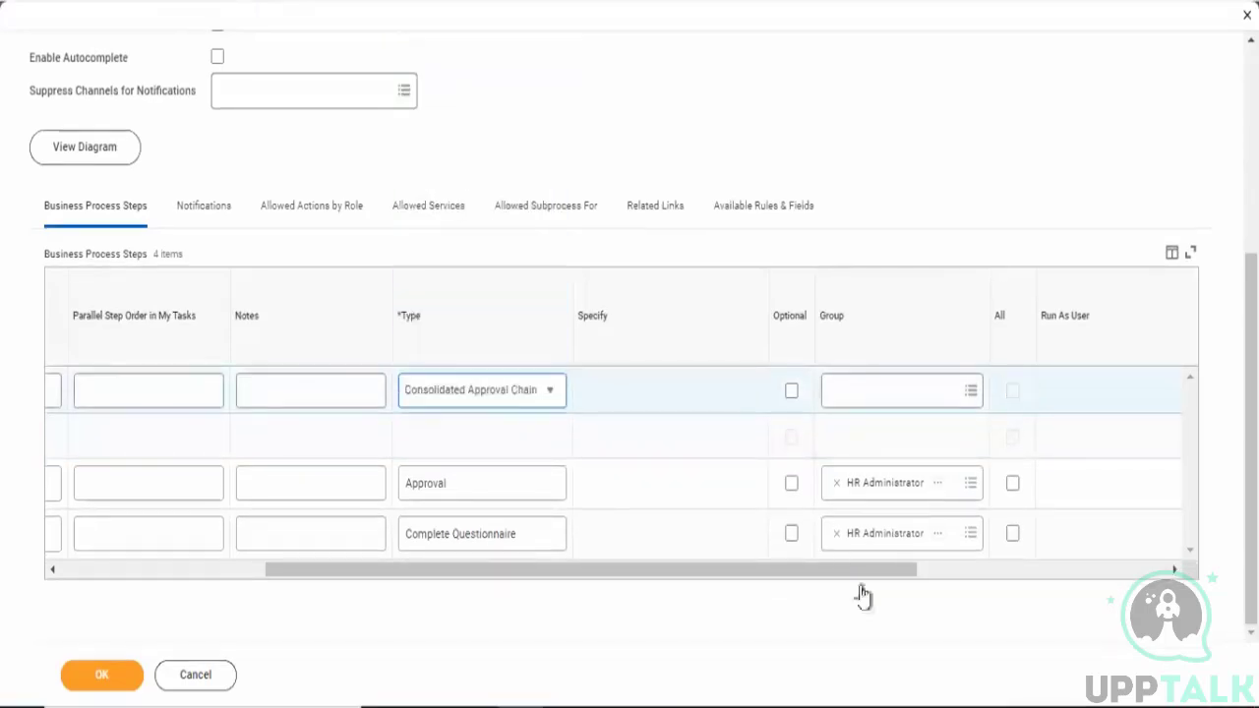
left_click(963, 440)
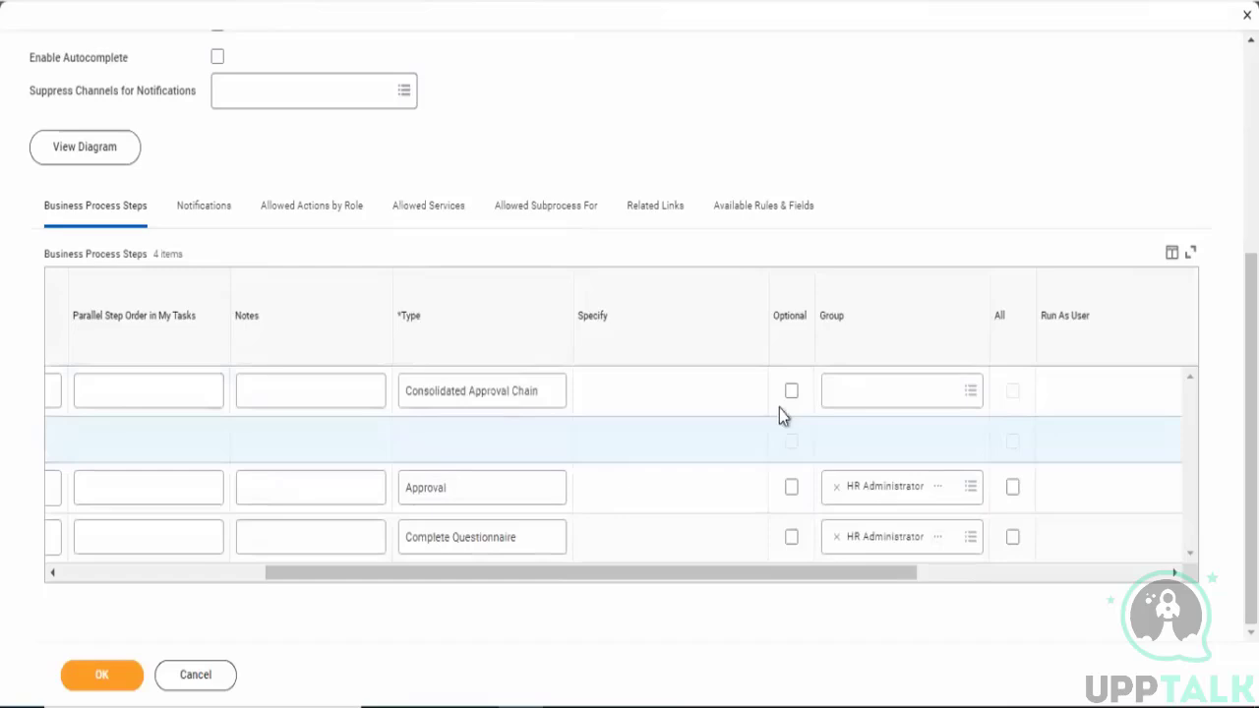
- Switch the new step's type back to Consolidated Approval
left_click(486, 401)
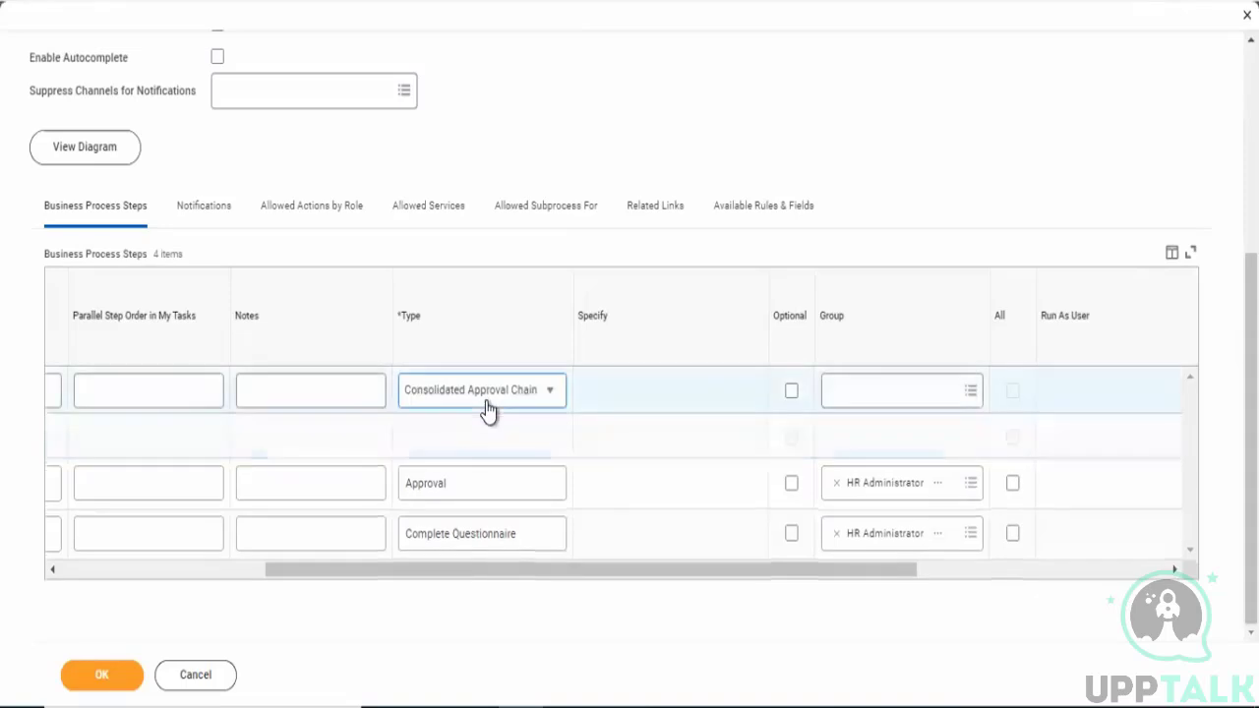
left_click(486, 407)
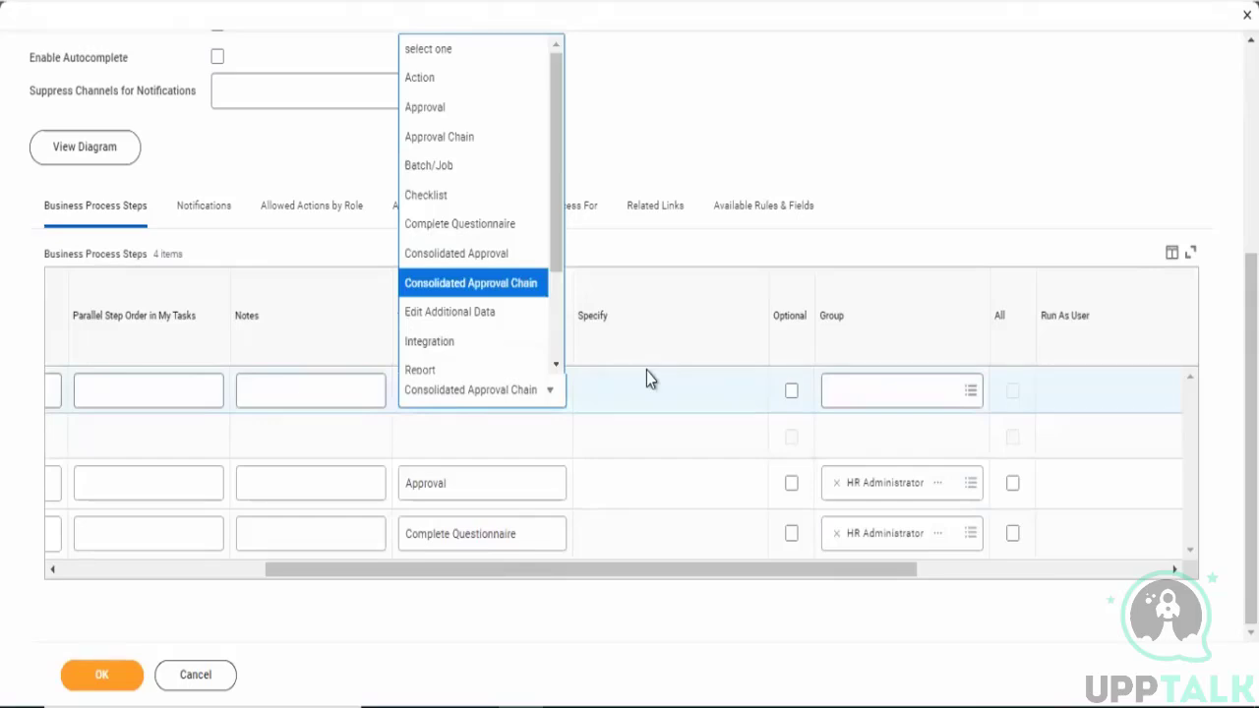
left_click(657, 150)
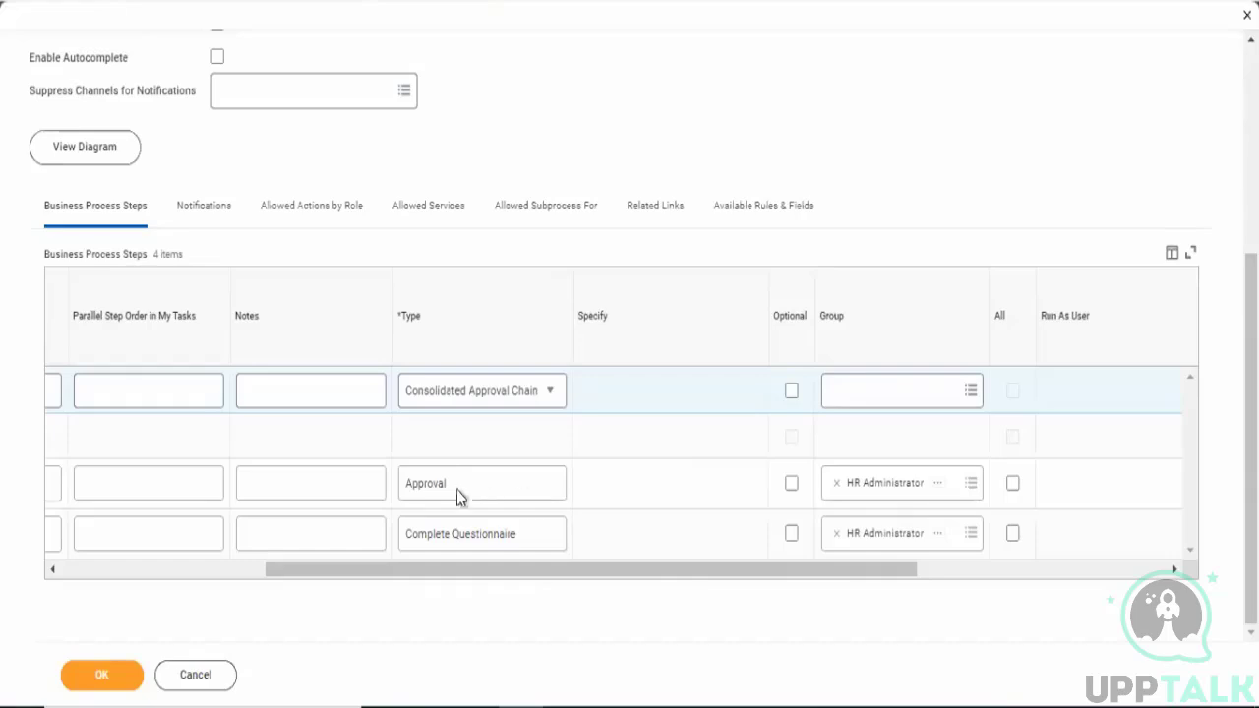
left_click(480, 403)
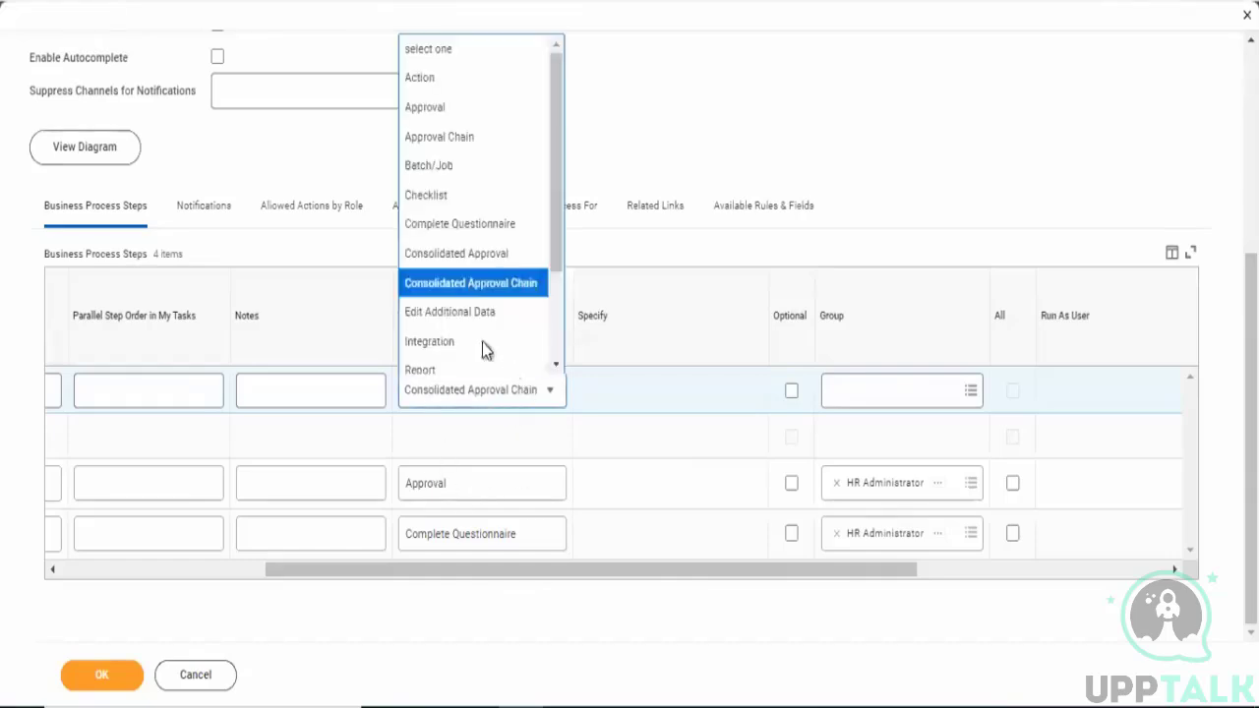
left_click(466, 258)
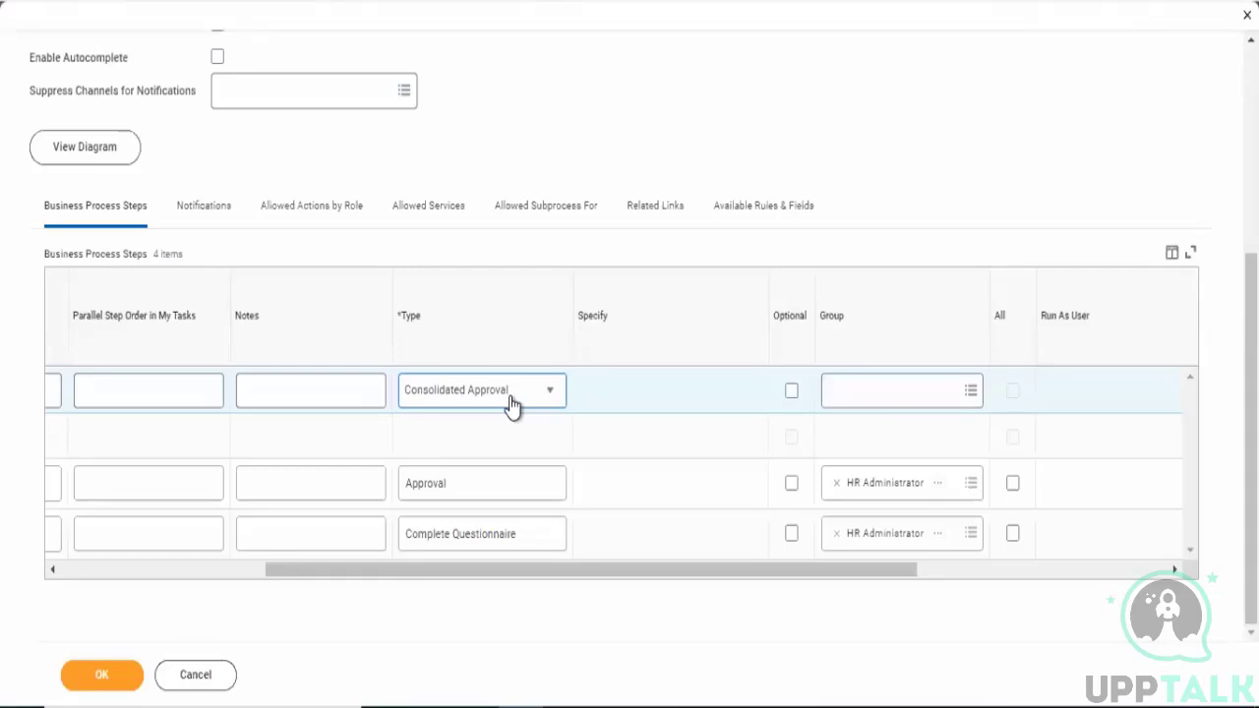
- Set the new step's type to Consolidated Approval Chain again
left_click(512, 403)
left_click(482, 285)
left_click(686, 401)
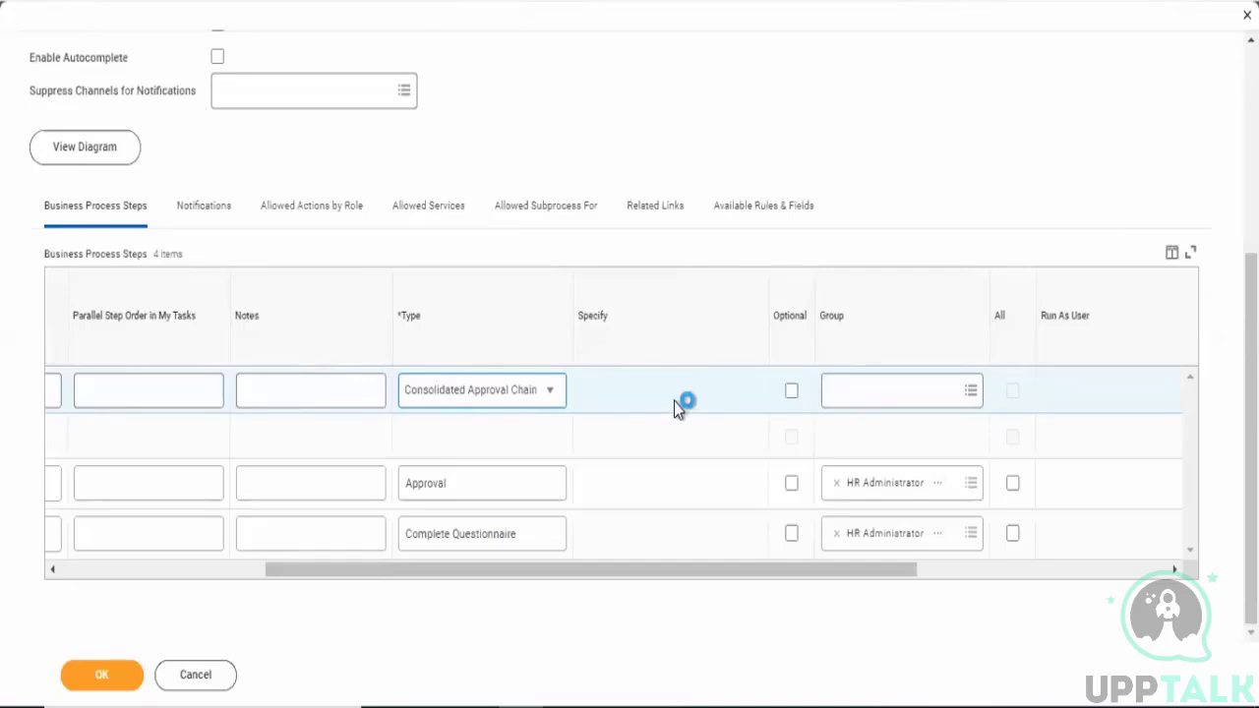
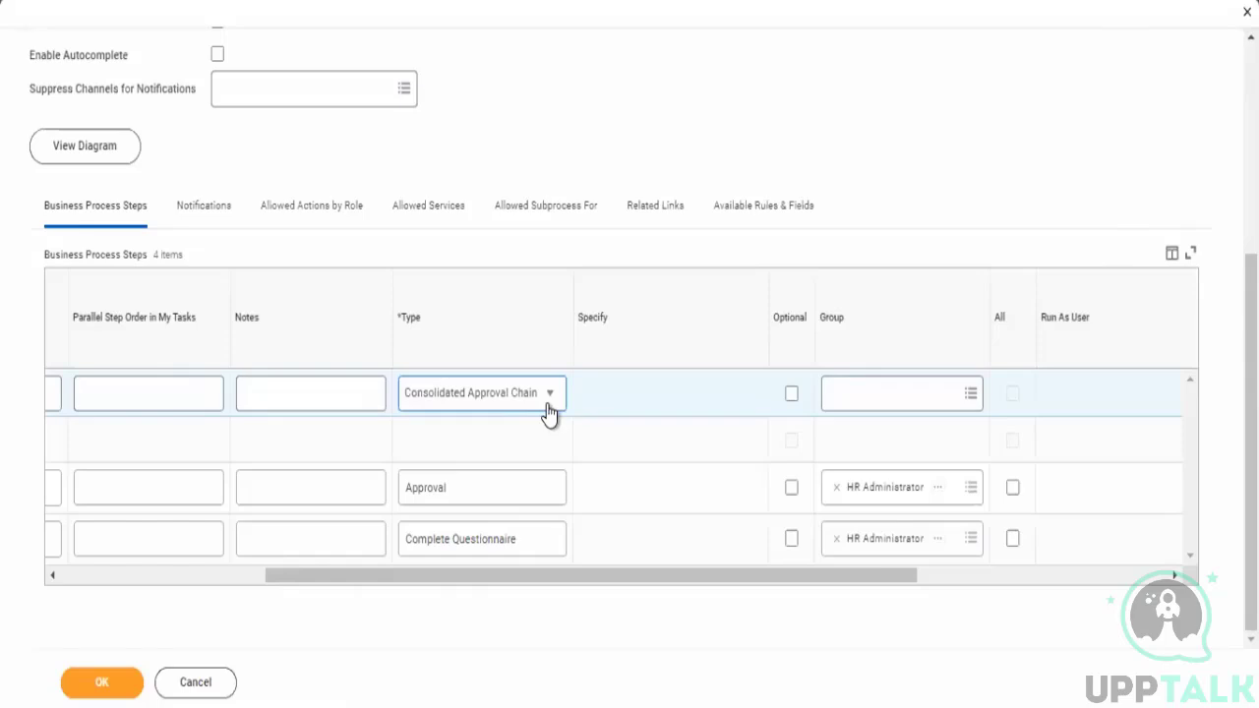
- Change the new step's type to Approval
left_click(544, 399)
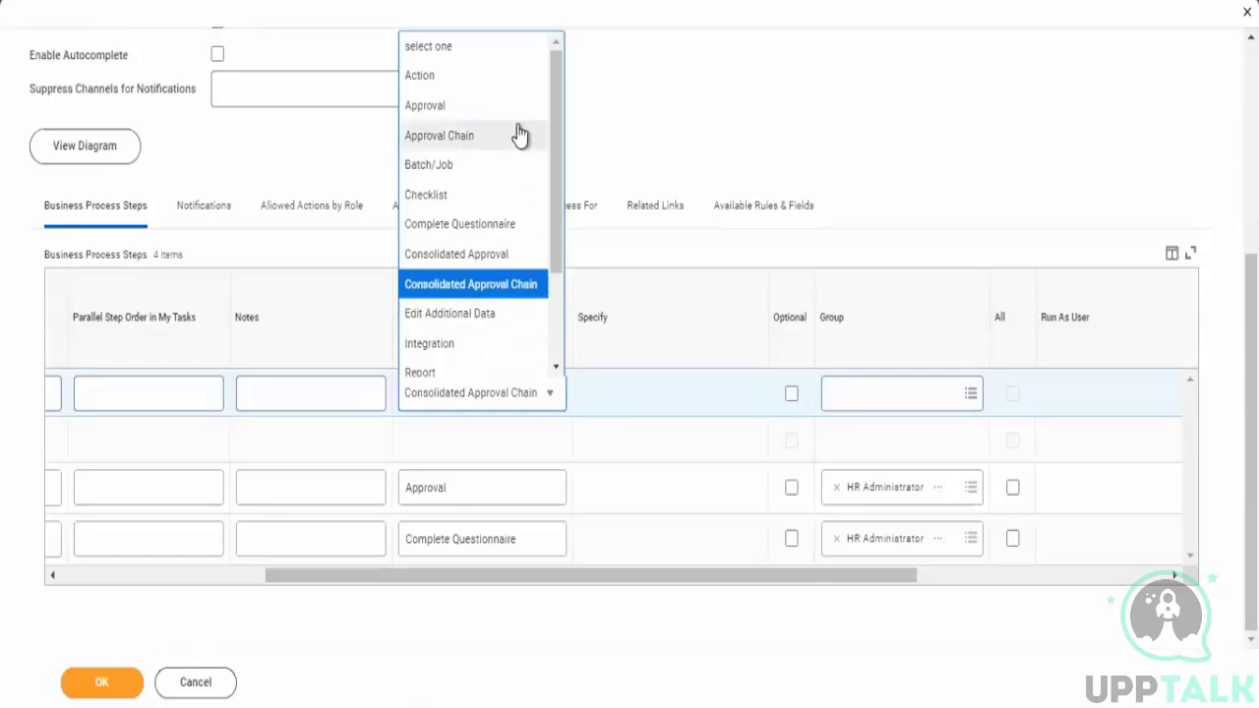
left_click(428, 111)
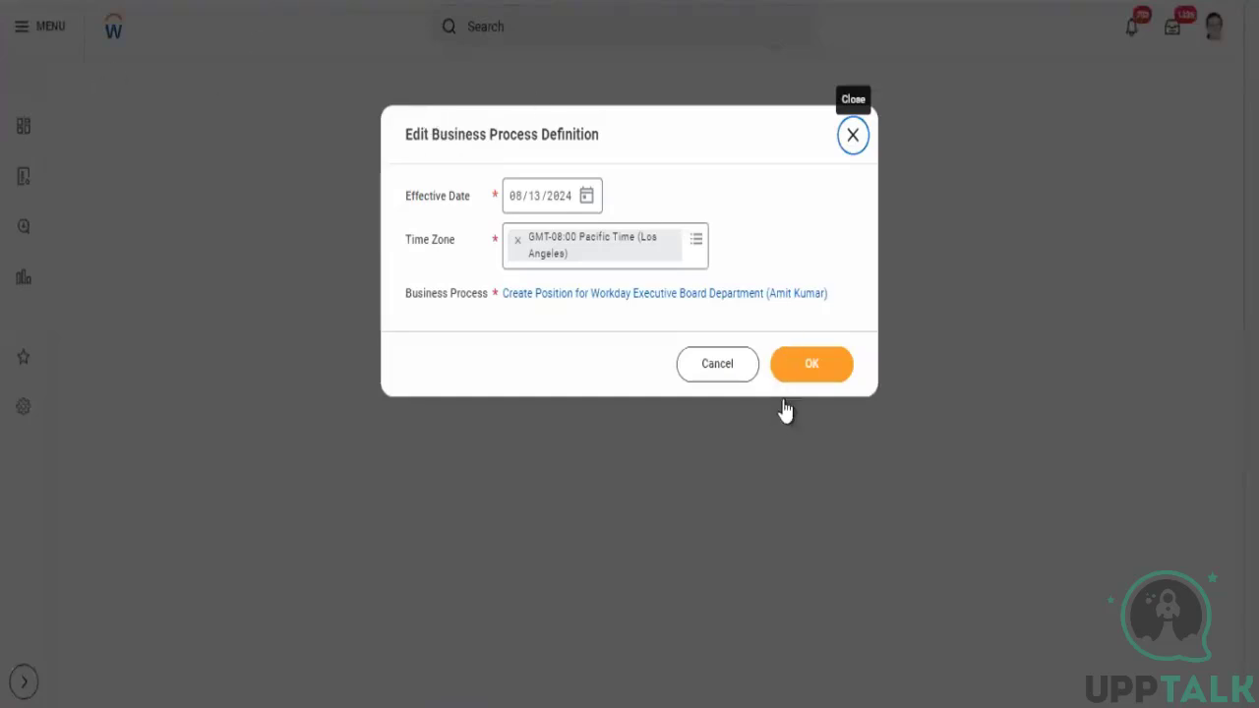
- Reopen the business process definition for editing and insert a new step row above the existing steps
left_click(813, 363)
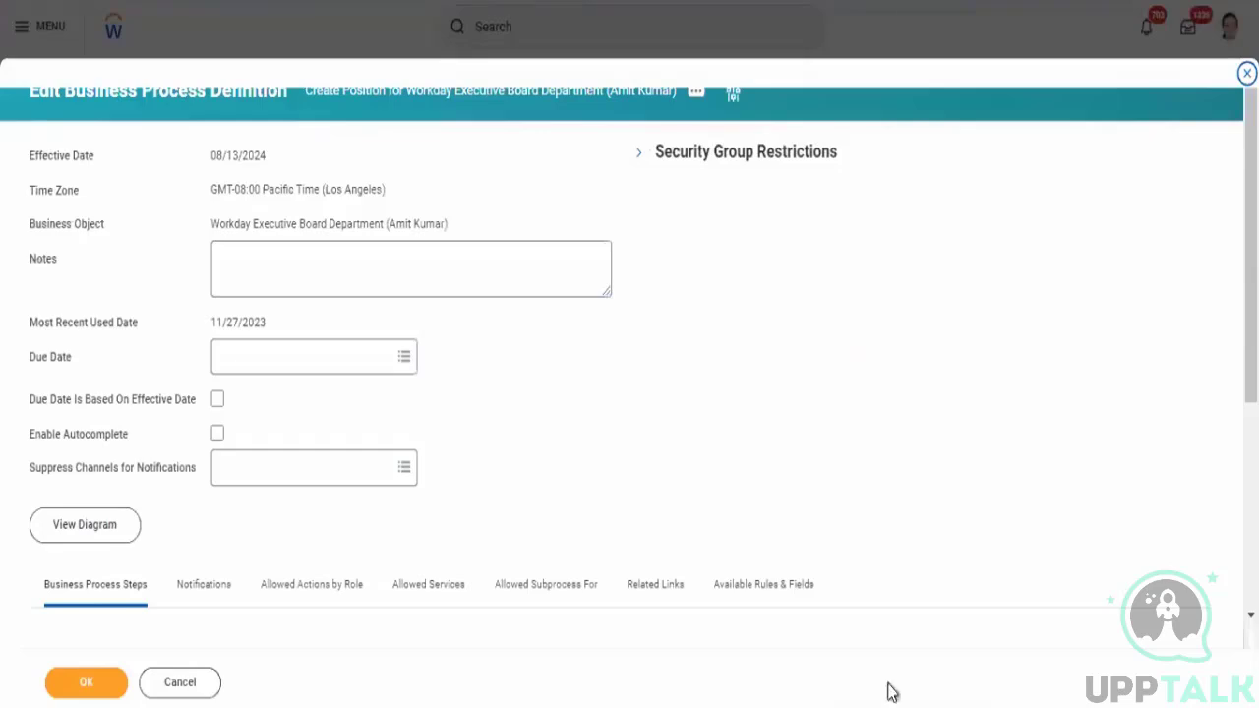
scroll(629, 393, "down", 3)
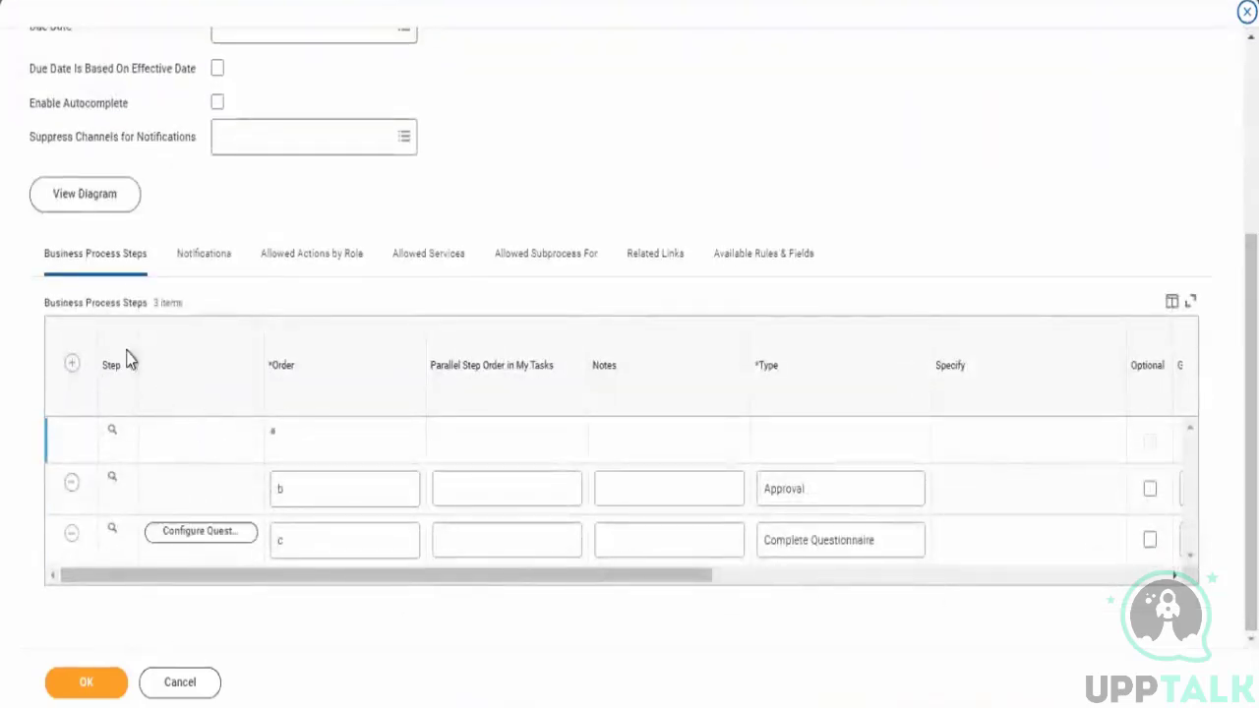
left_click(72, 364)
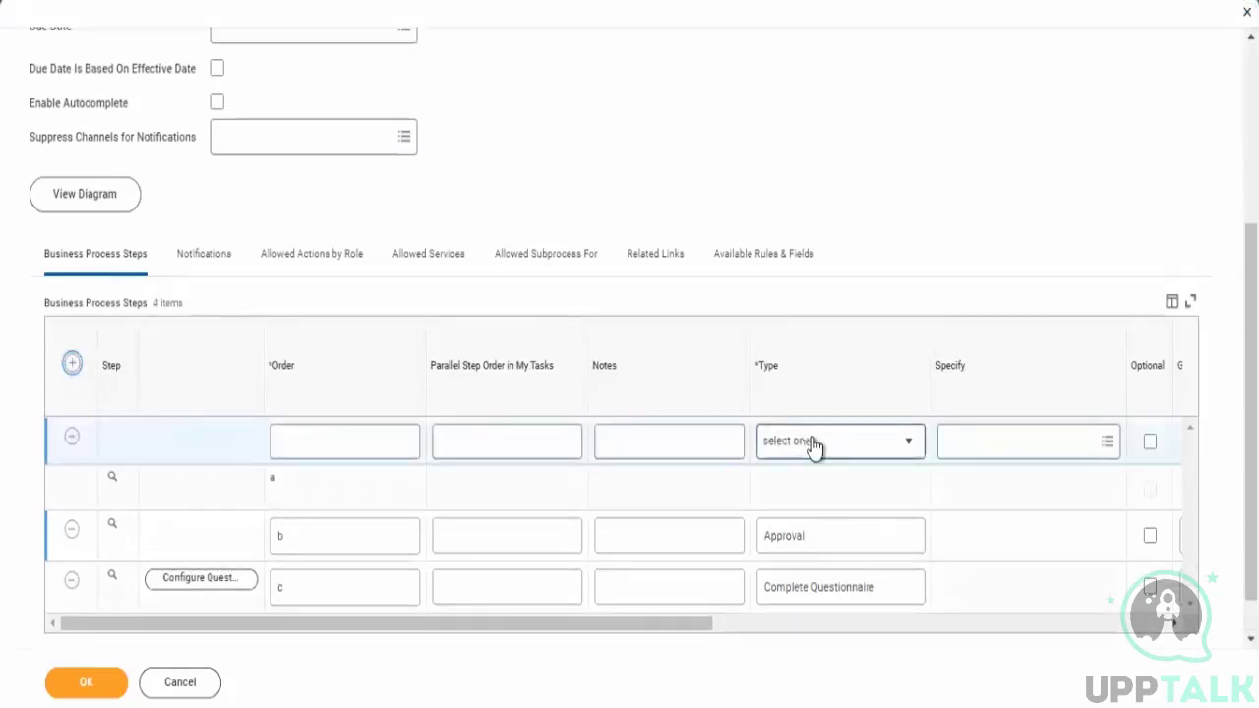
left_click(816, 443)
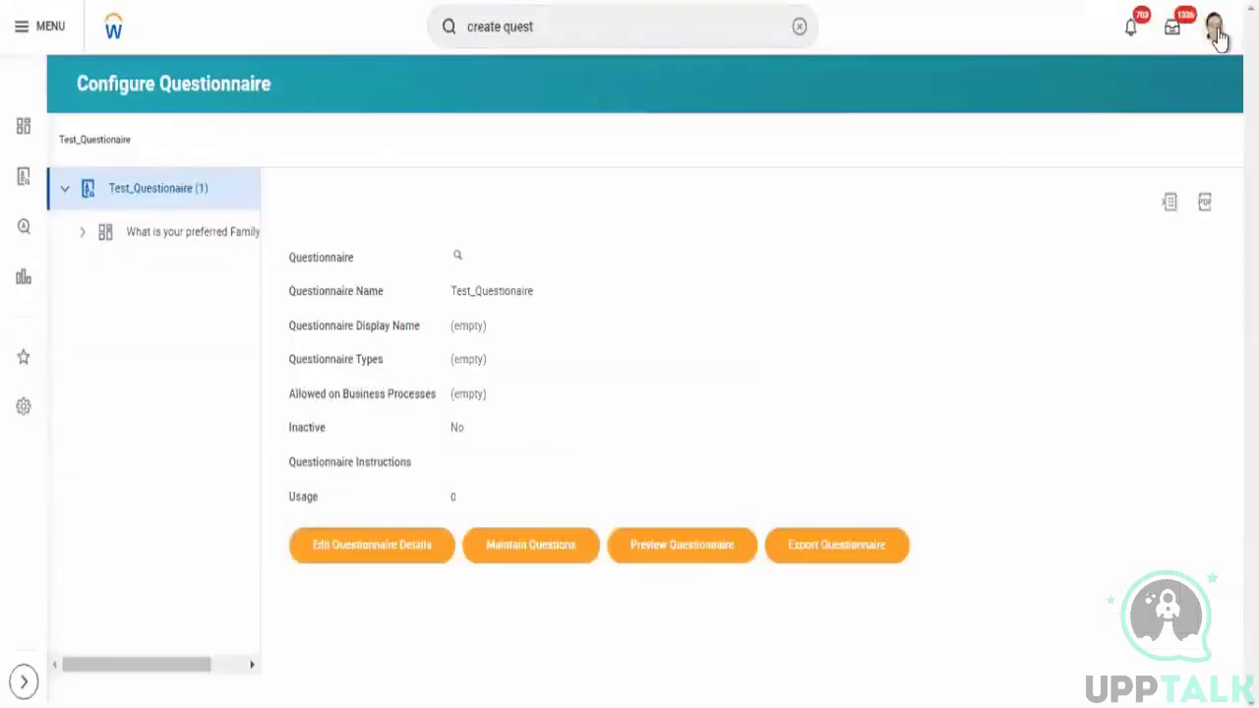
- Open your own worker profile and examine the Additional Data section under Overview
left_click(1215, 30)
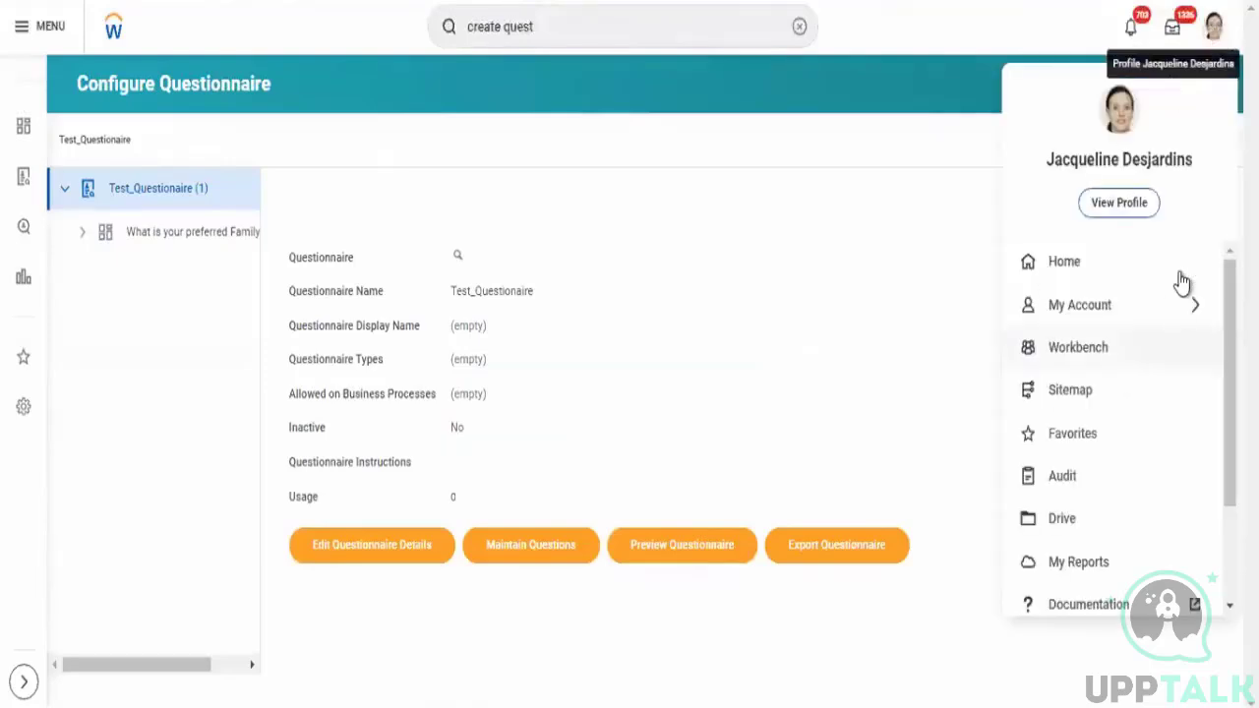
left_click(1139, 216)
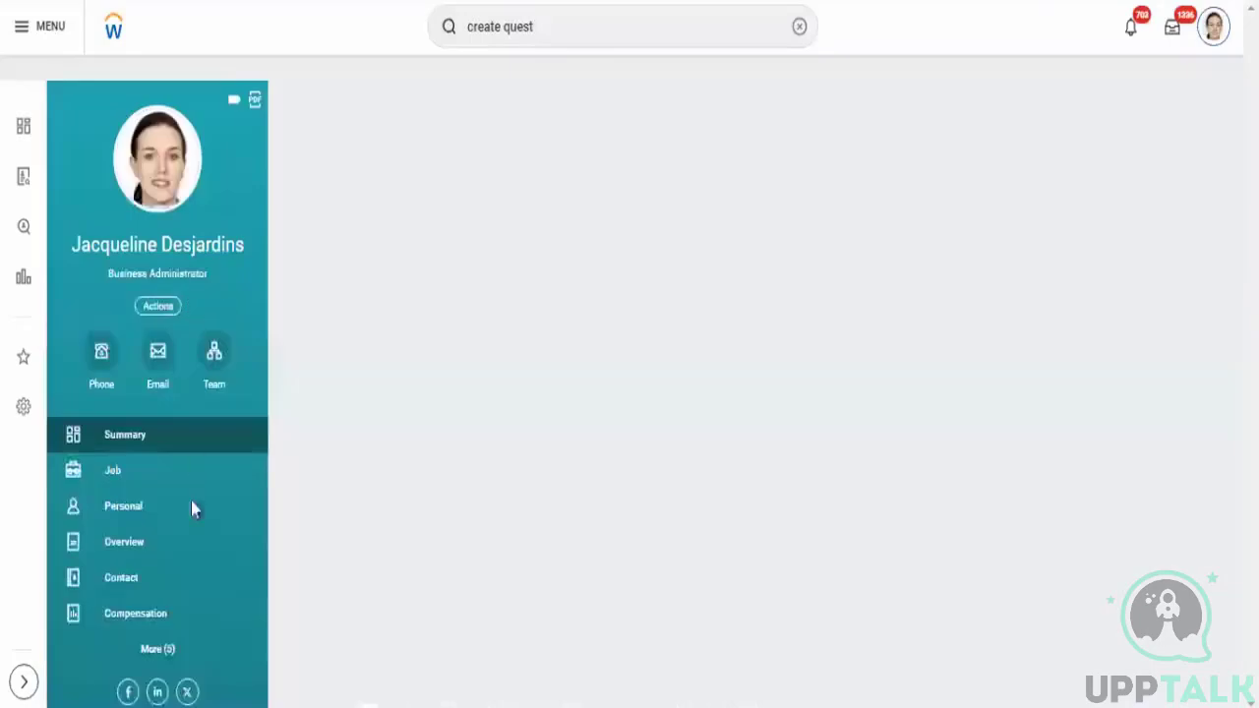
left_click(165, 652)
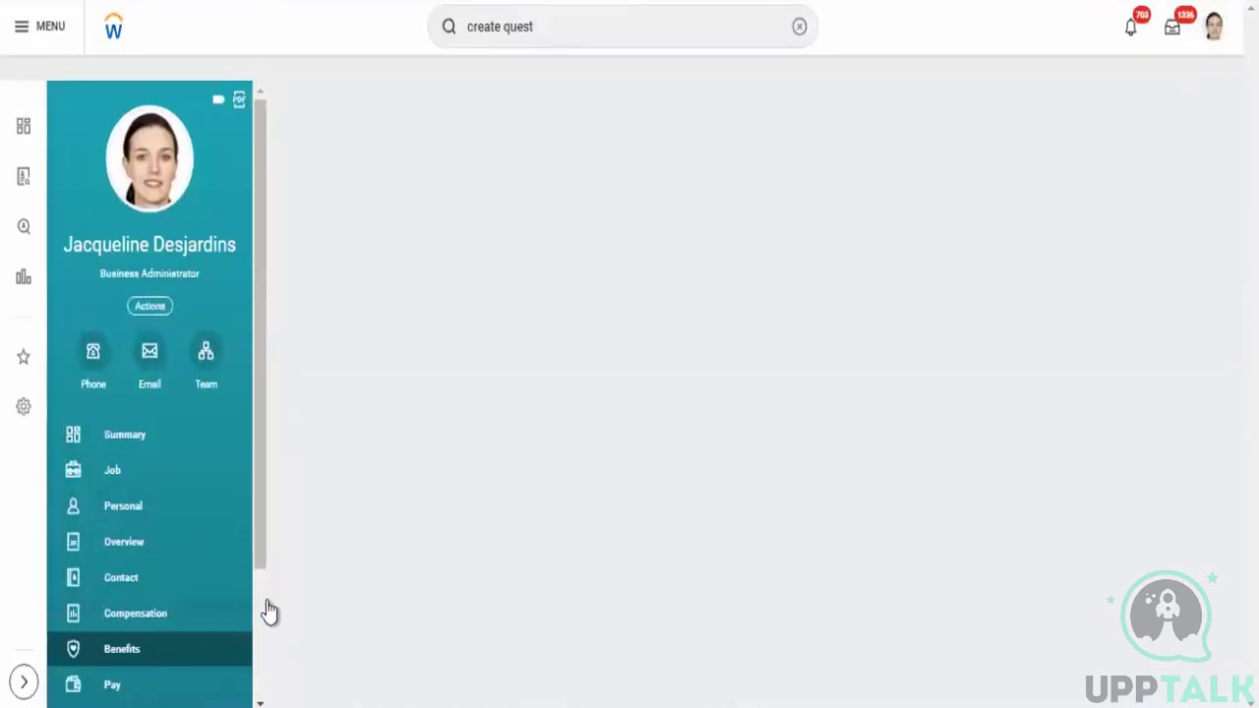
scroll(258, 583, "down", 2)
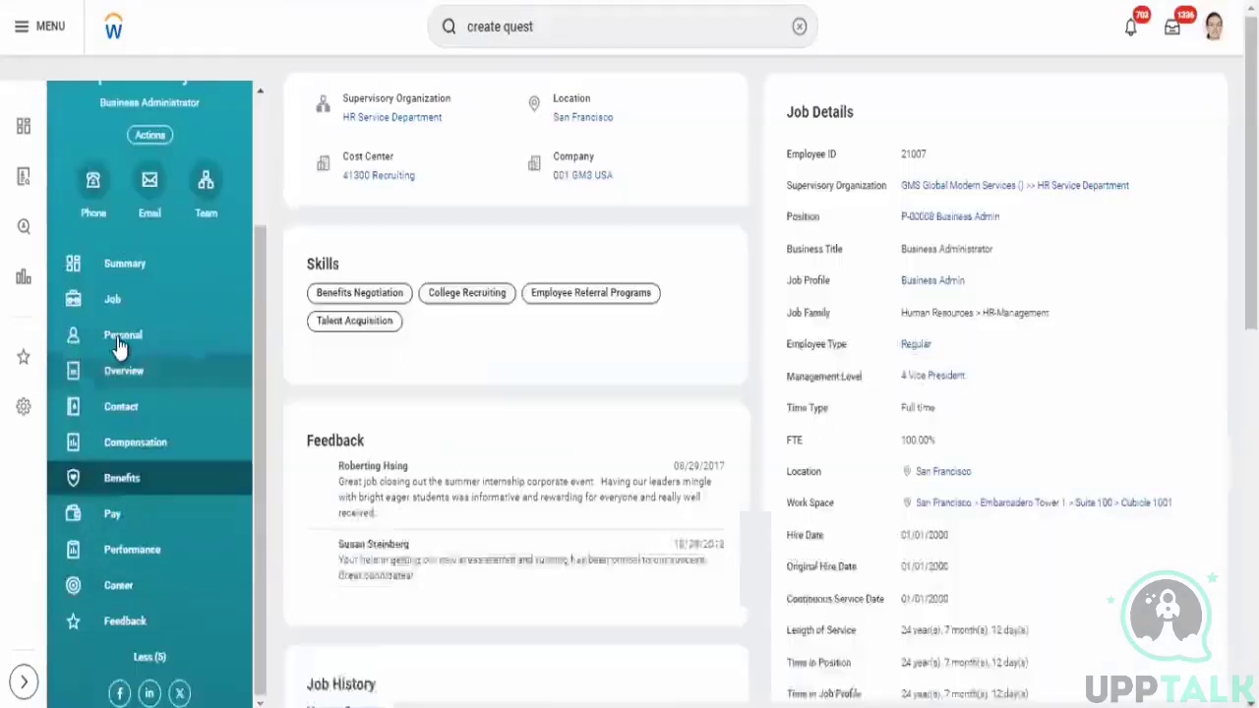
left_click(120, 337)
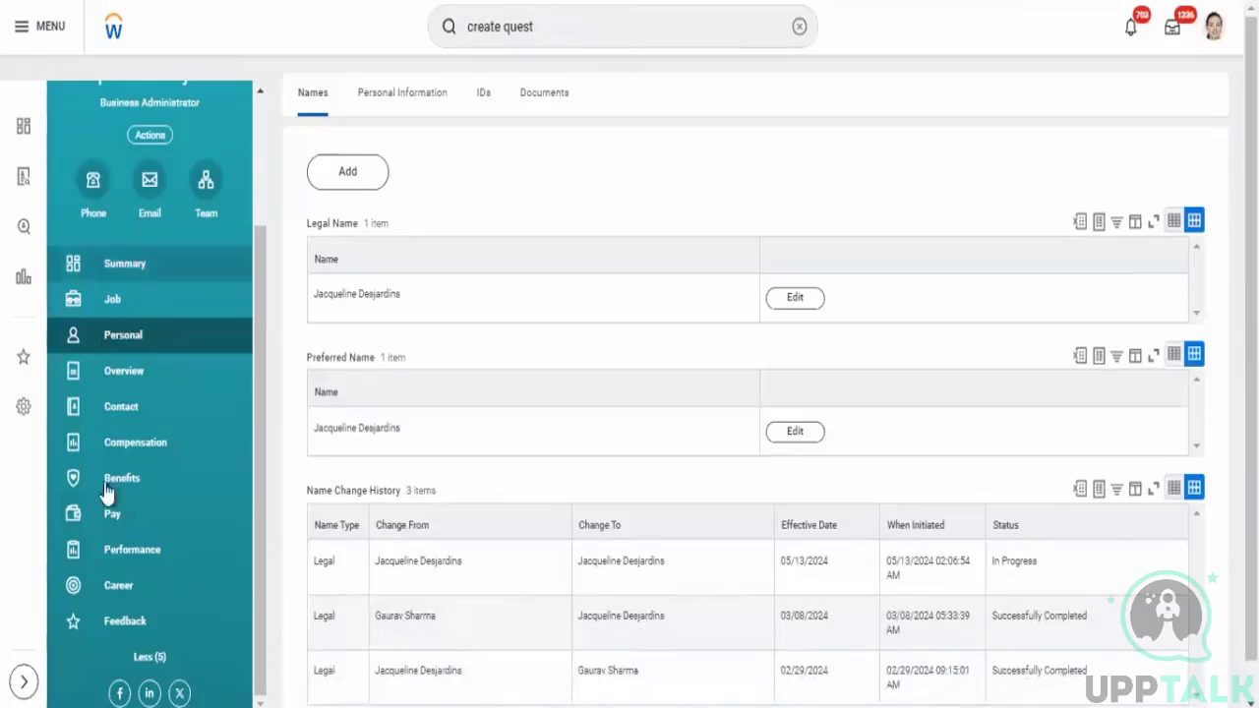
left_click(110, 386)
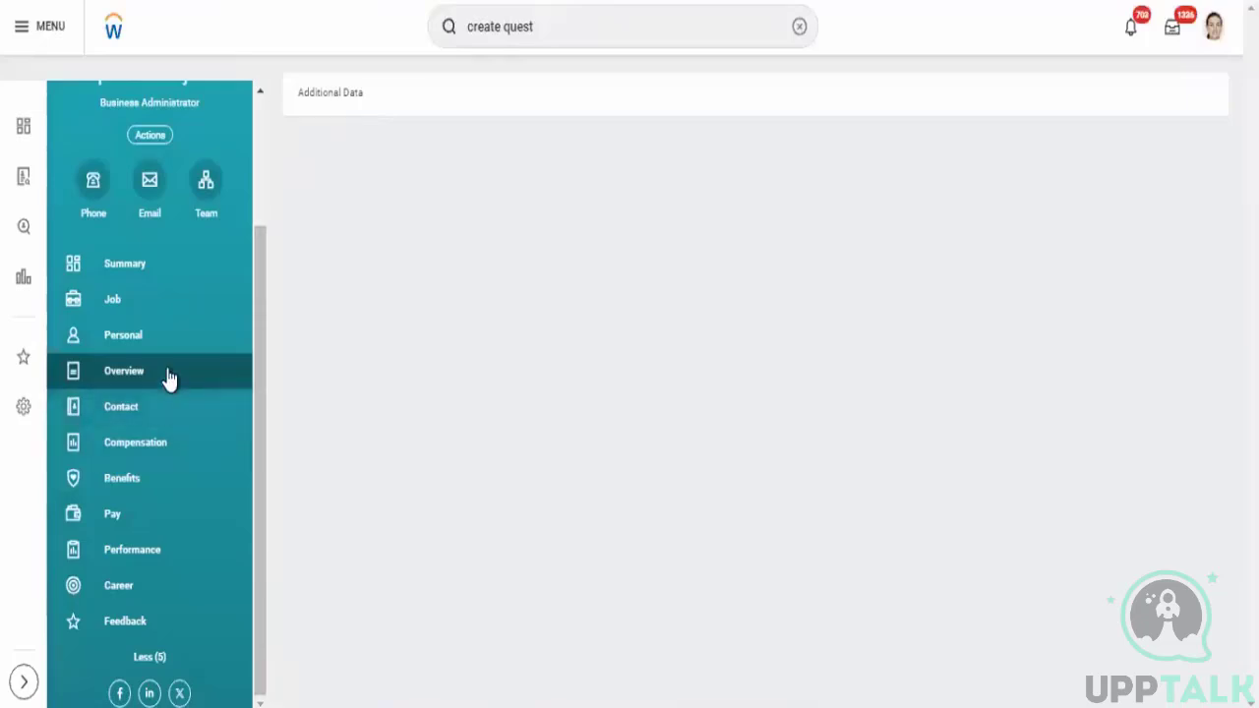
left_click(316, 96)
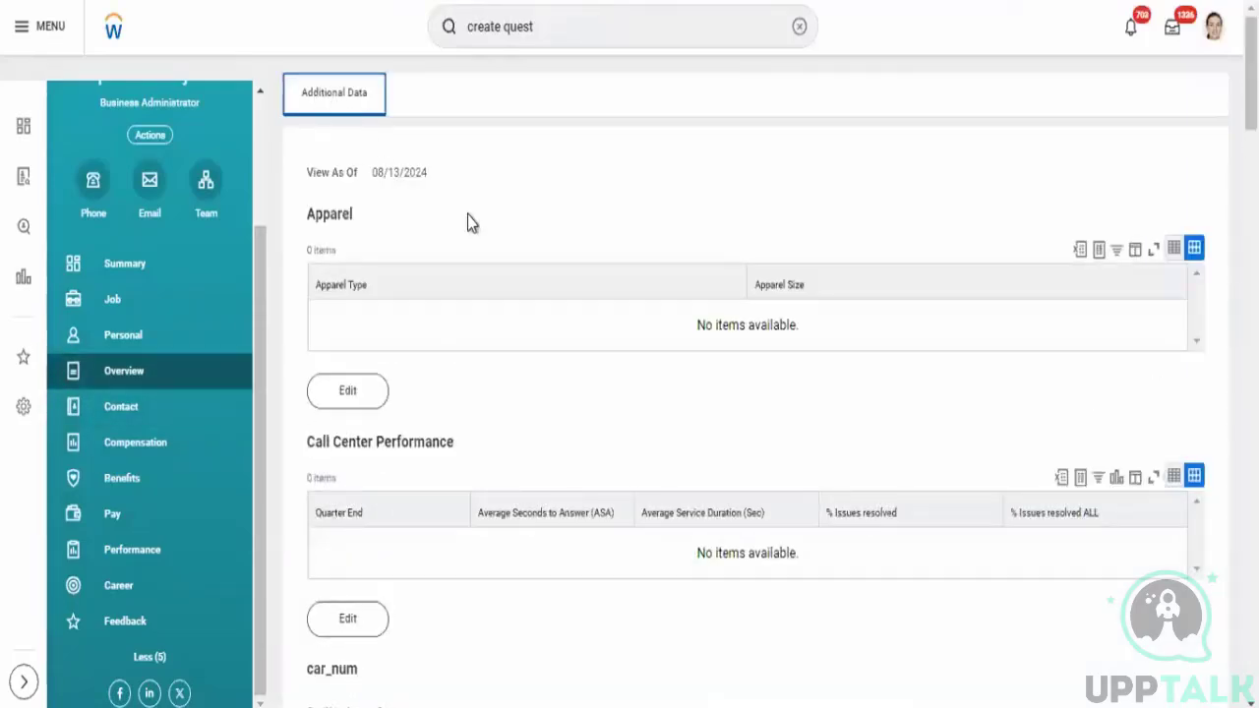
double_click(342, 219)
triple_click(478, 448)
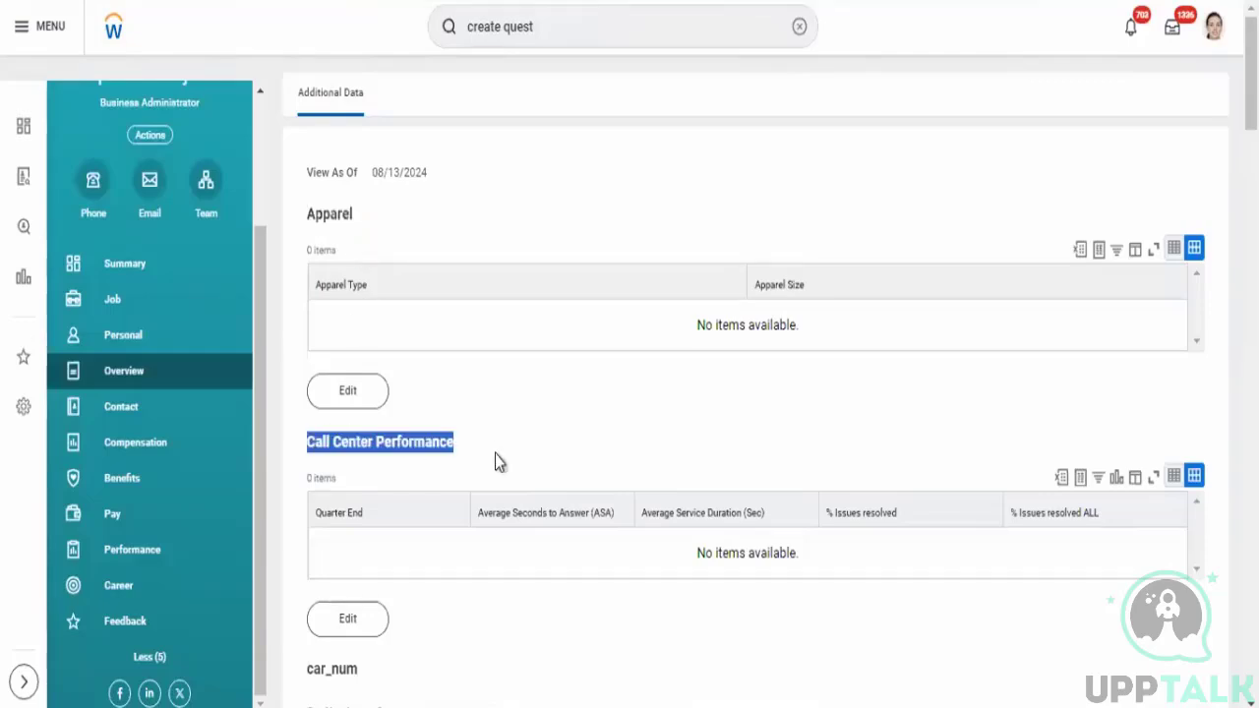
scroll(436, 427, "down", 3)
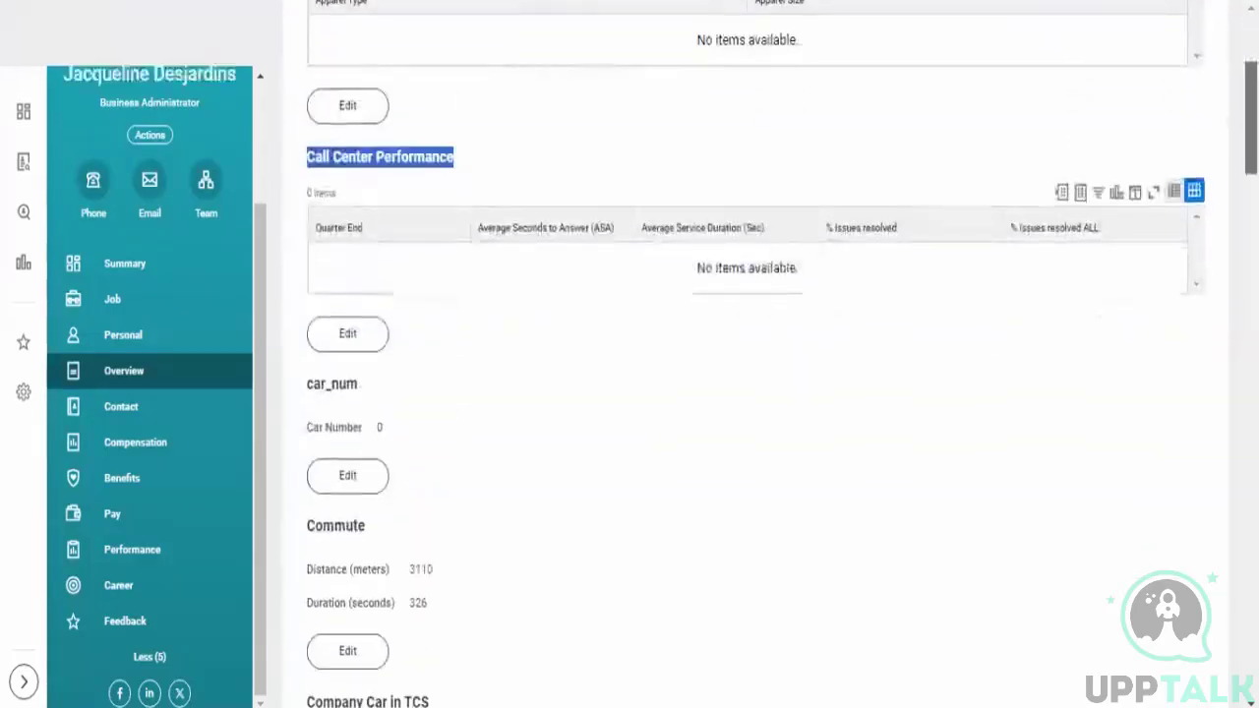
left_click_drag(311, 389, 423, 421)
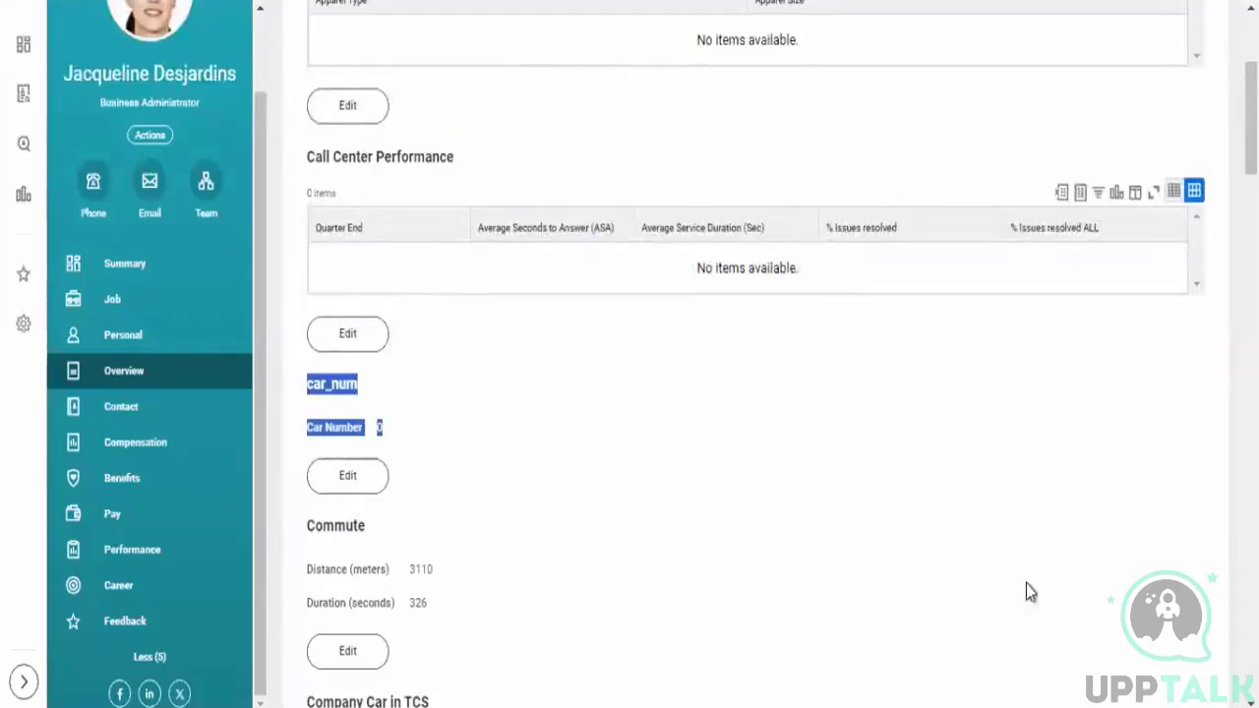
left_click_drag(1251, 138, 1252, 103)
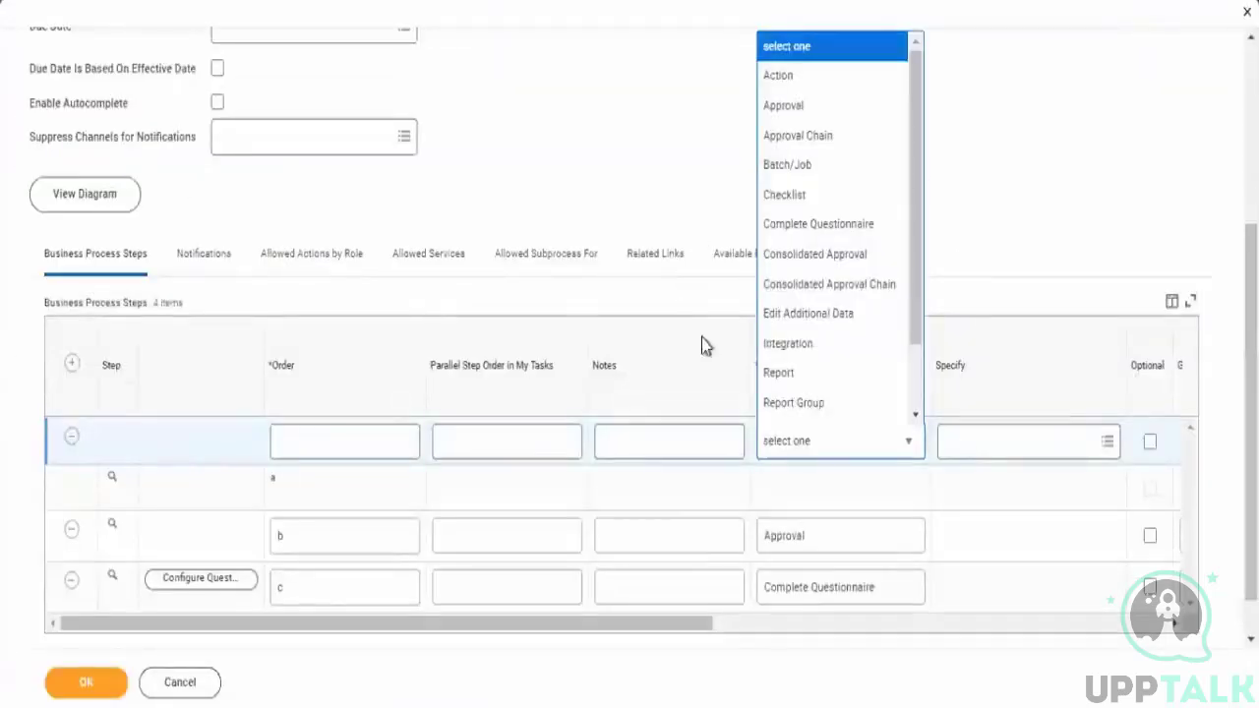
- Set the new step's type to Edit Additional Data
left_click(805, 315)
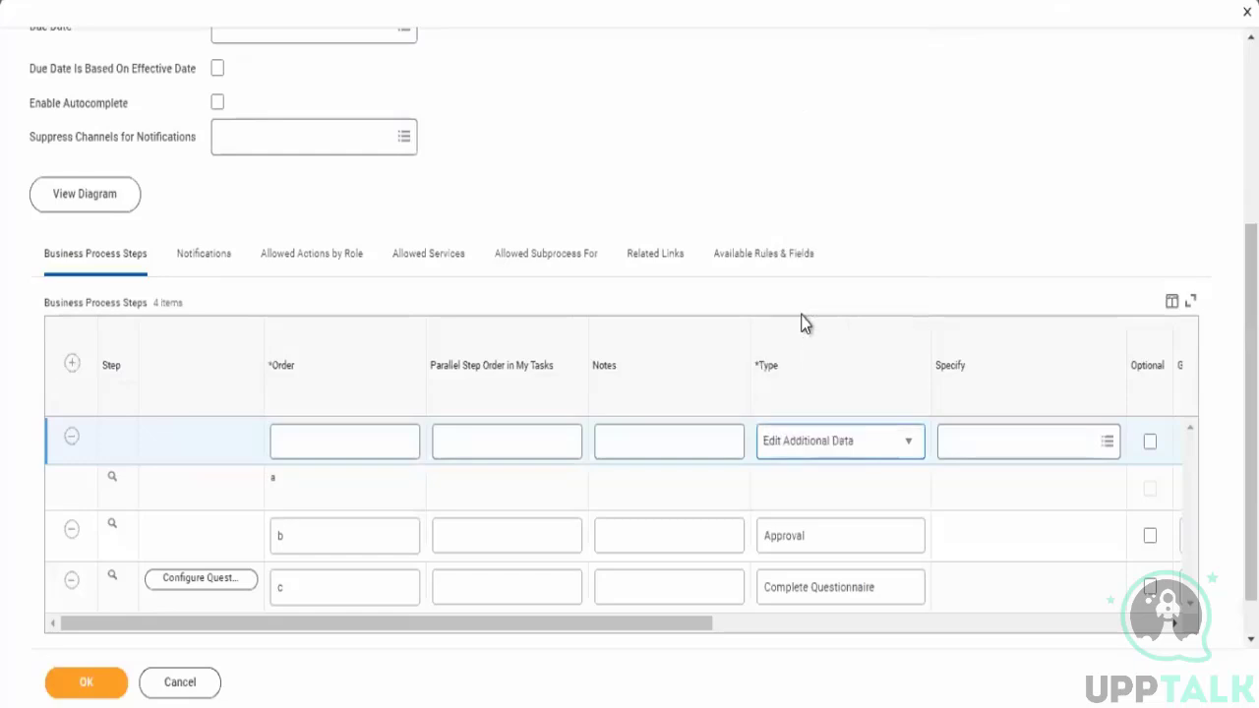
left_click(790, 625)
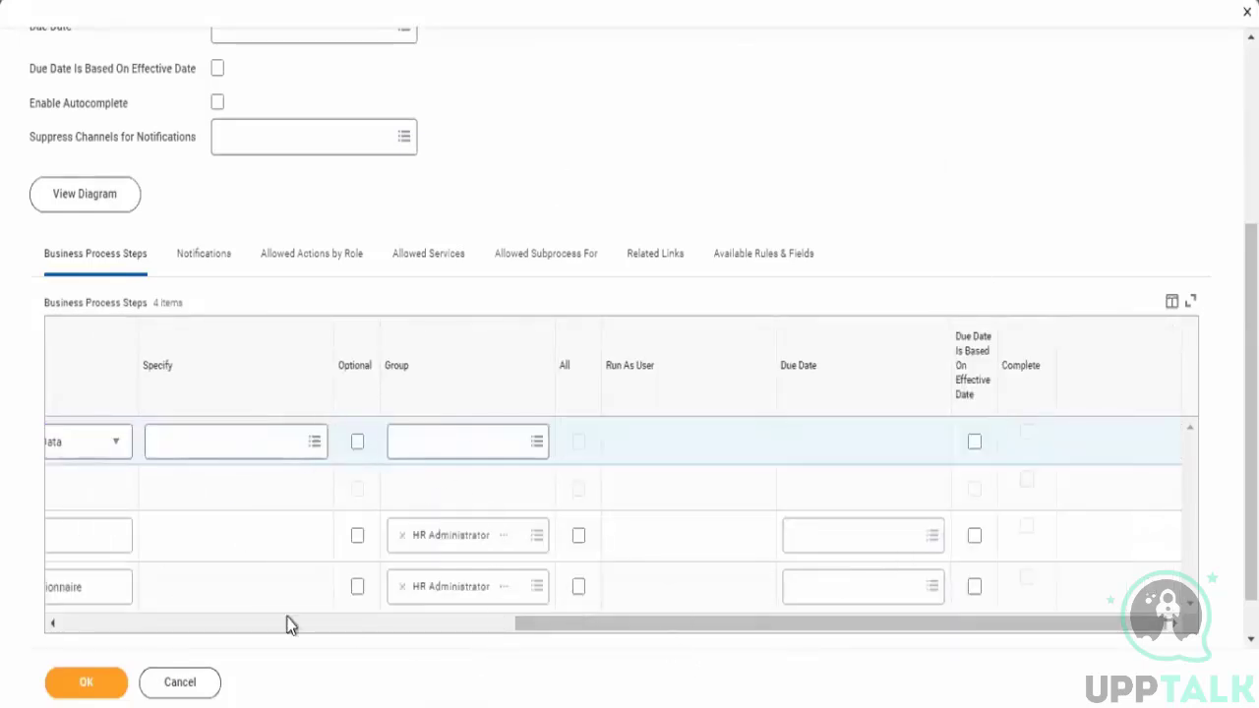
left_click(451, 630)
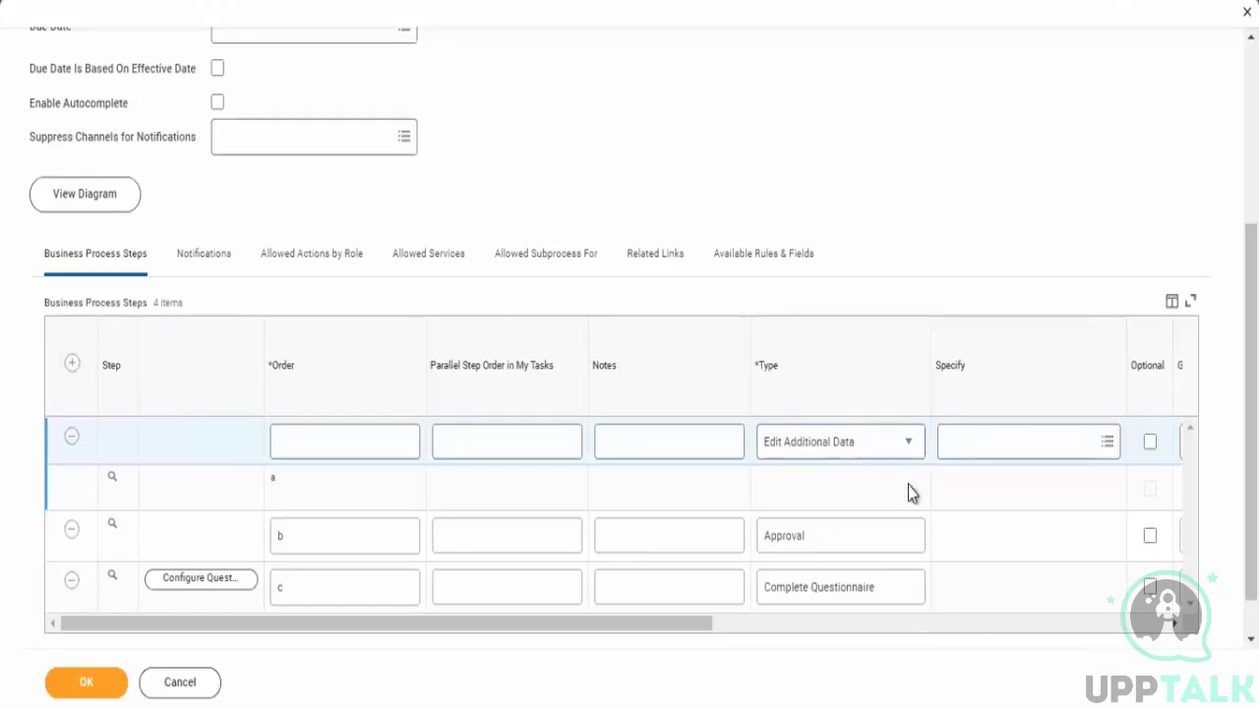
- Make the new step an Integration step with order d and save the definition
left_click(853, 460)
left_click(788, 352)
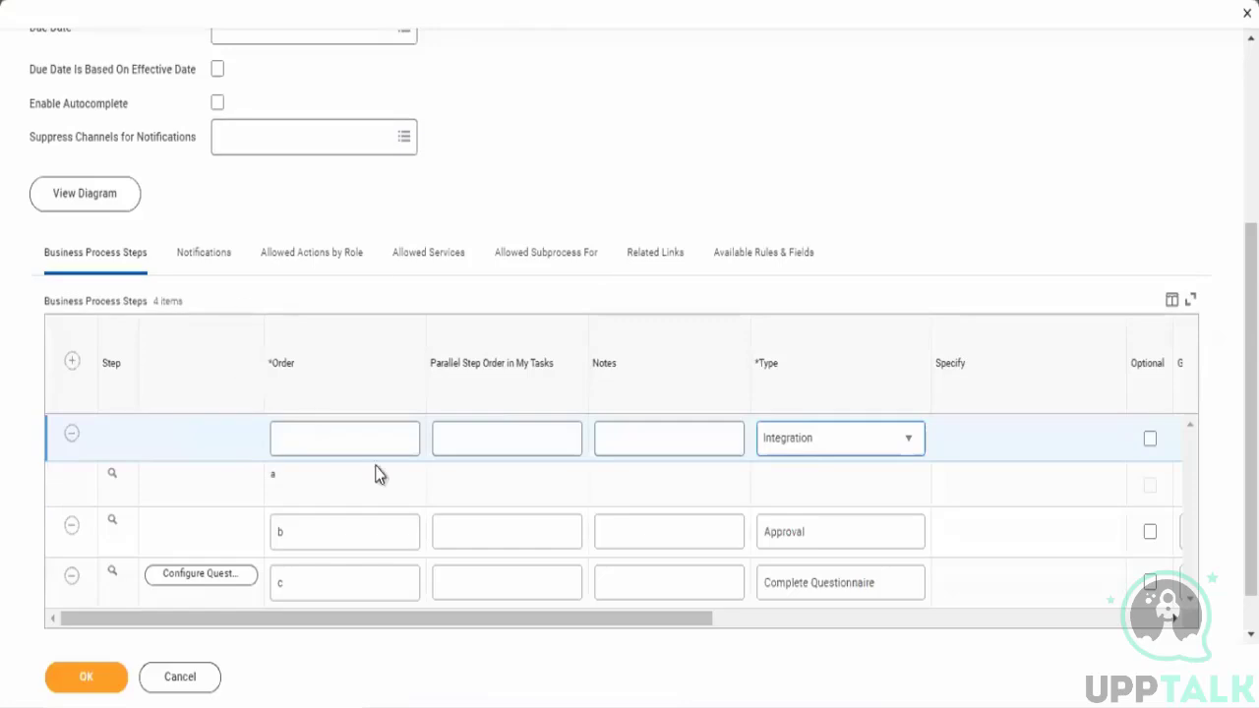
left_click(373, 440)
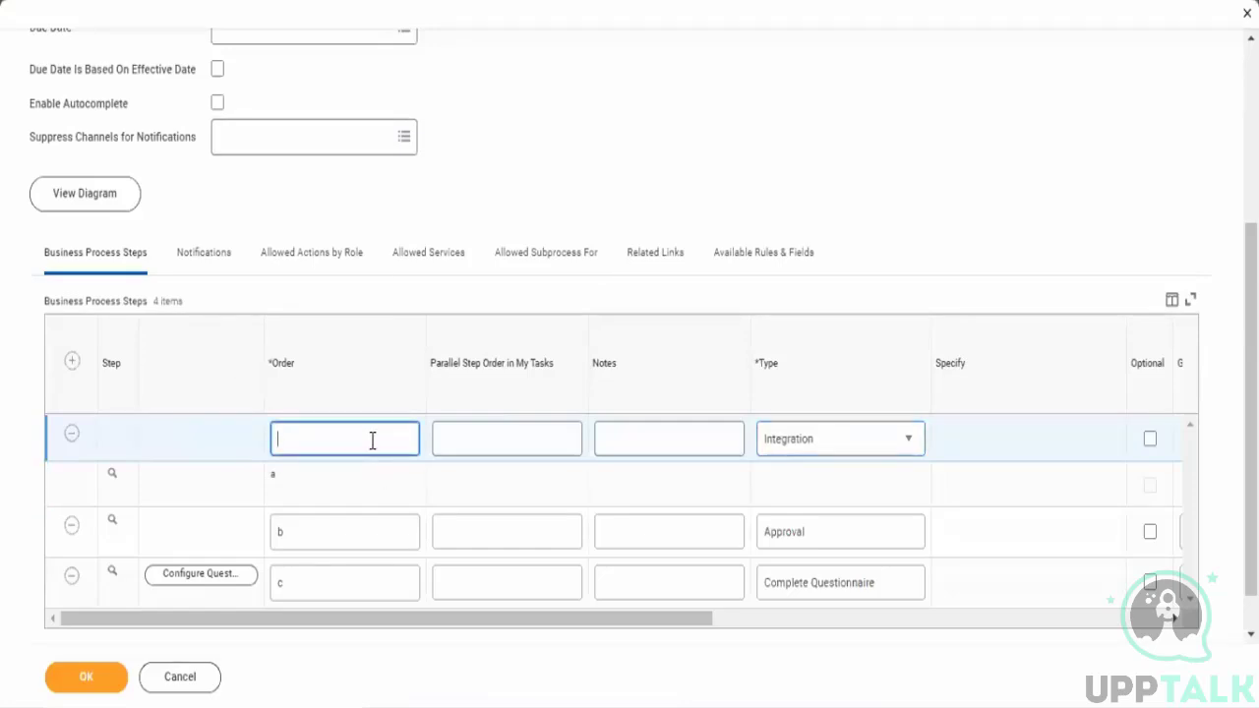
type("d")
left_click_drag(685, 631, 509, 669)
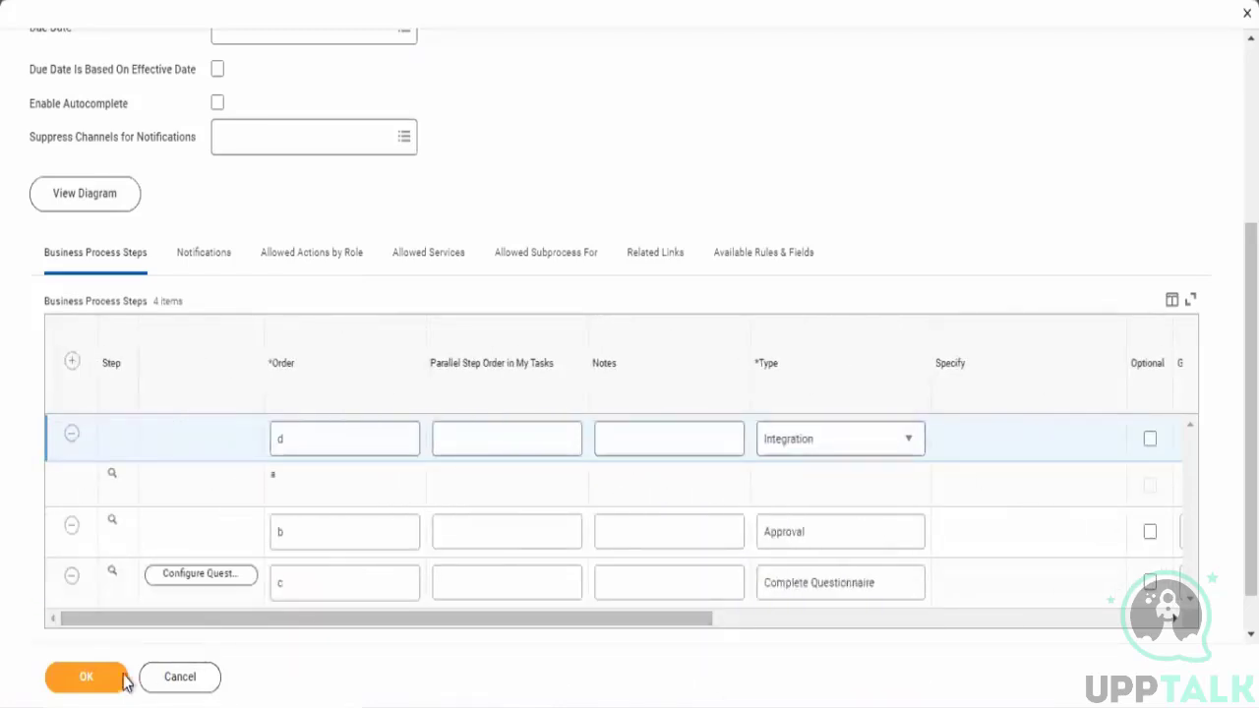
left_click(94, 685)
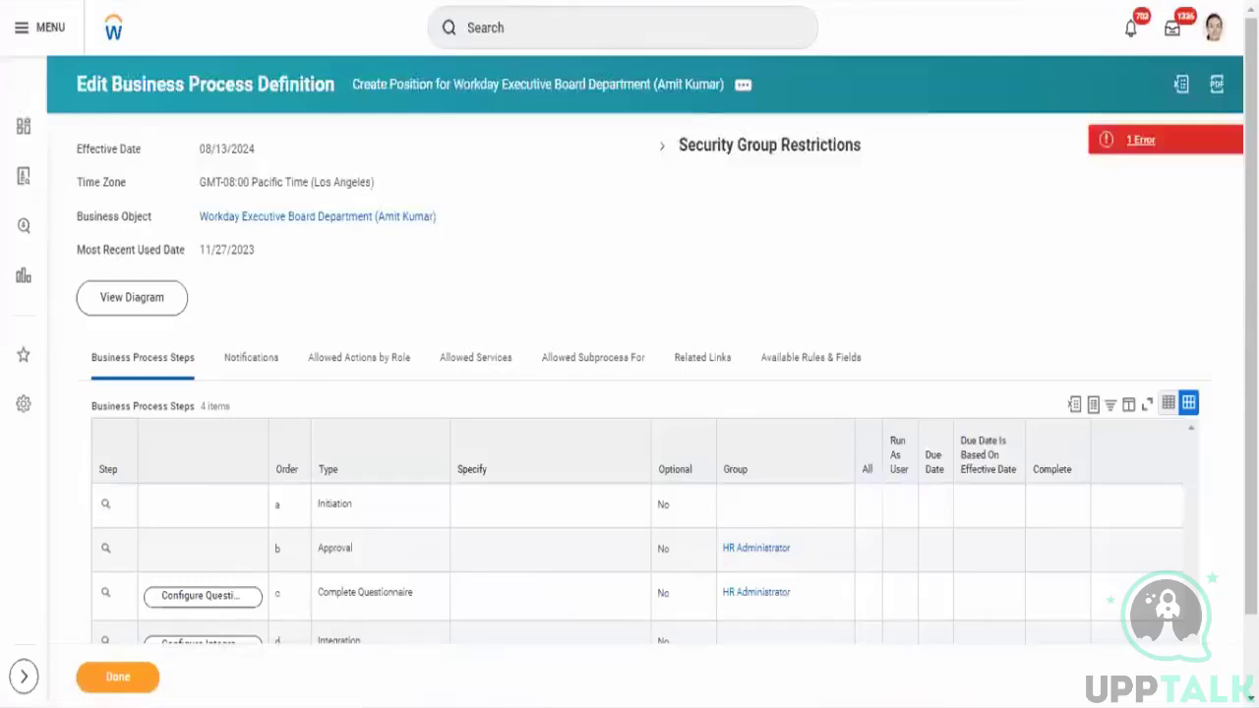
- Configure Integration step d to use the worker integration
left_click_drag(1250, 384, 1250, 472)
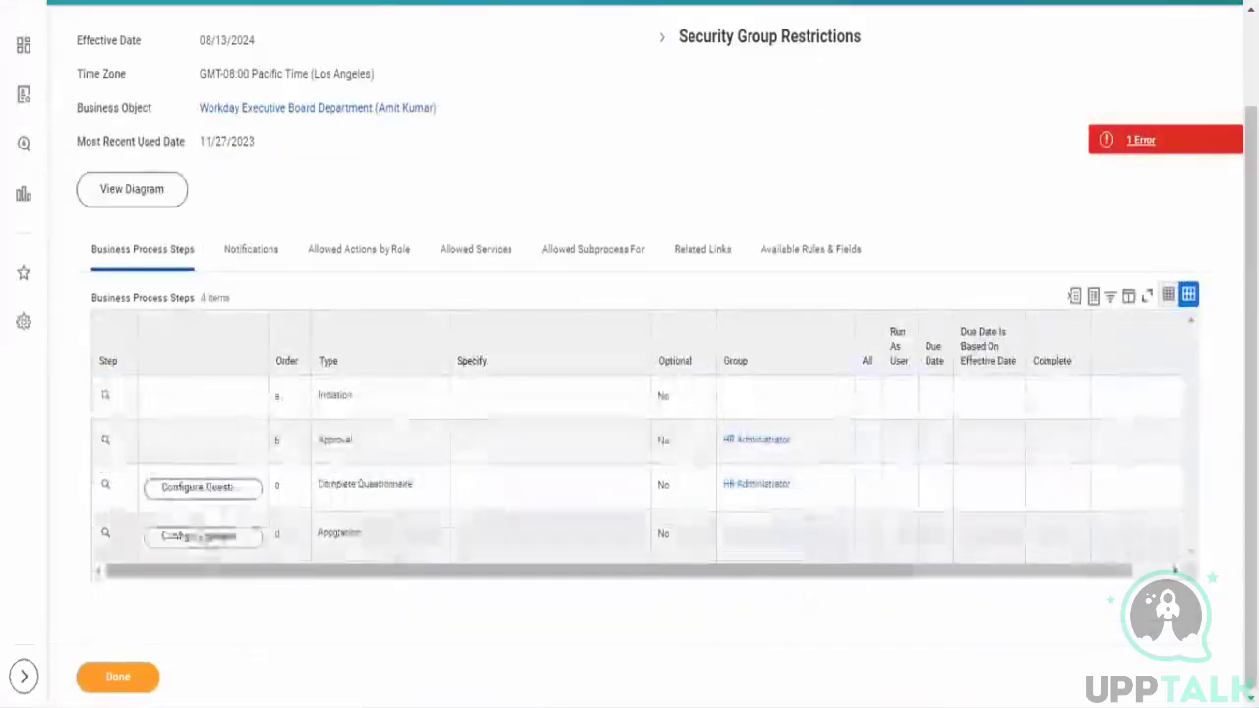
left_click(191, 548)
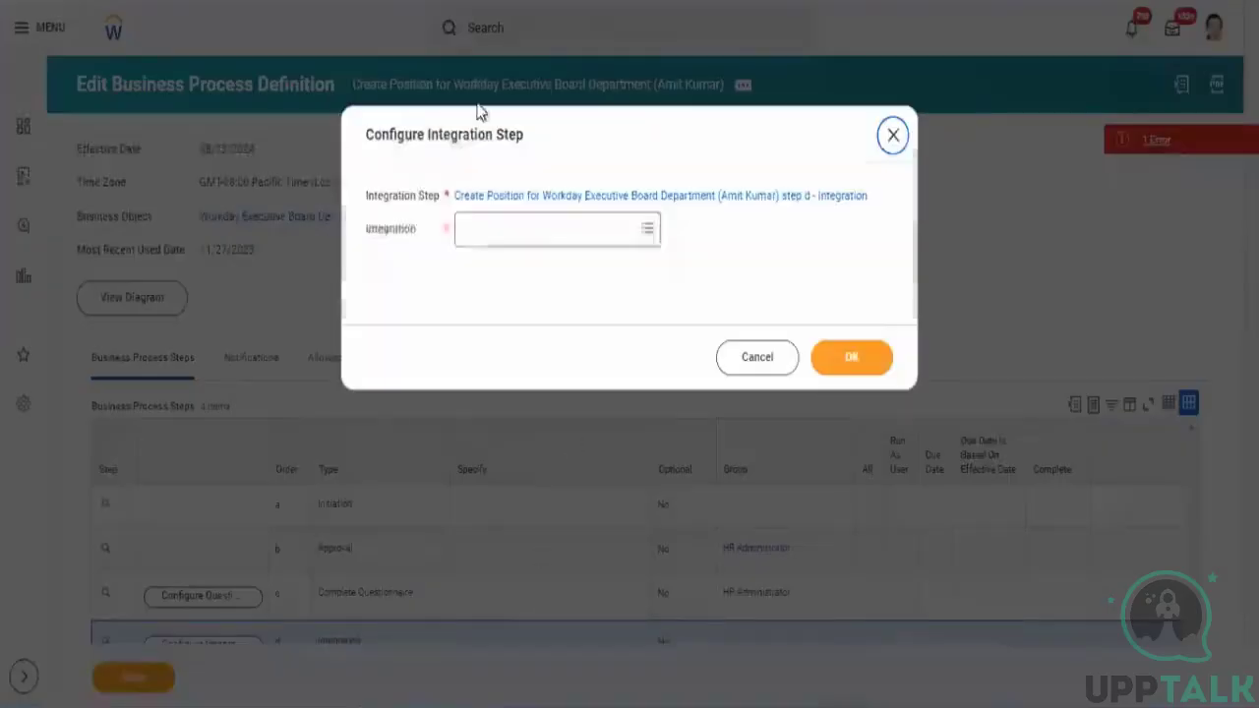
left_click(522, 240)
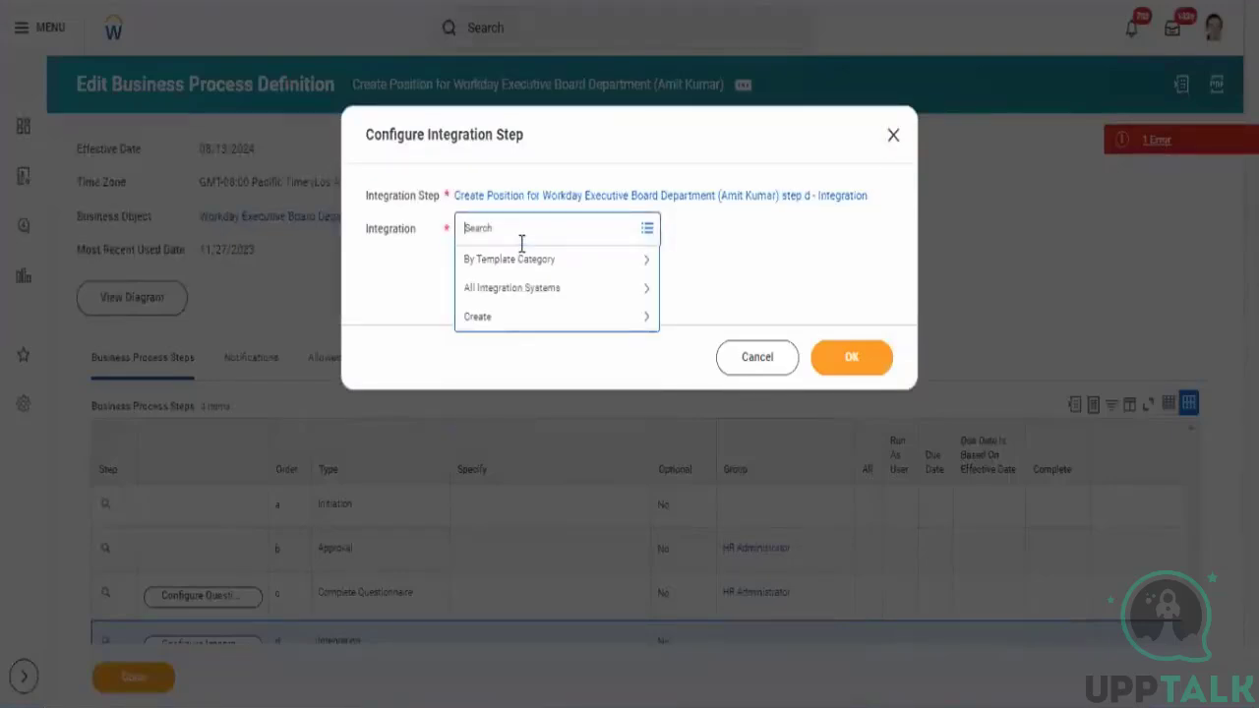
type("worker")
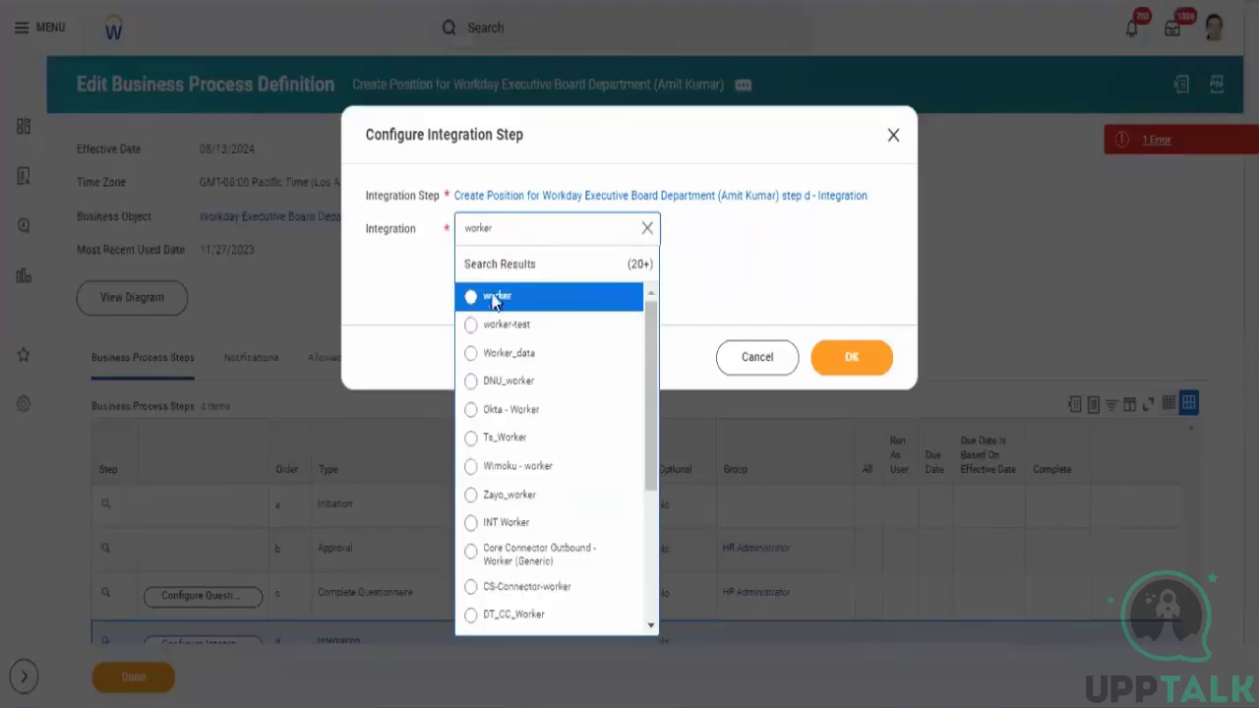
left_click(497, 298)
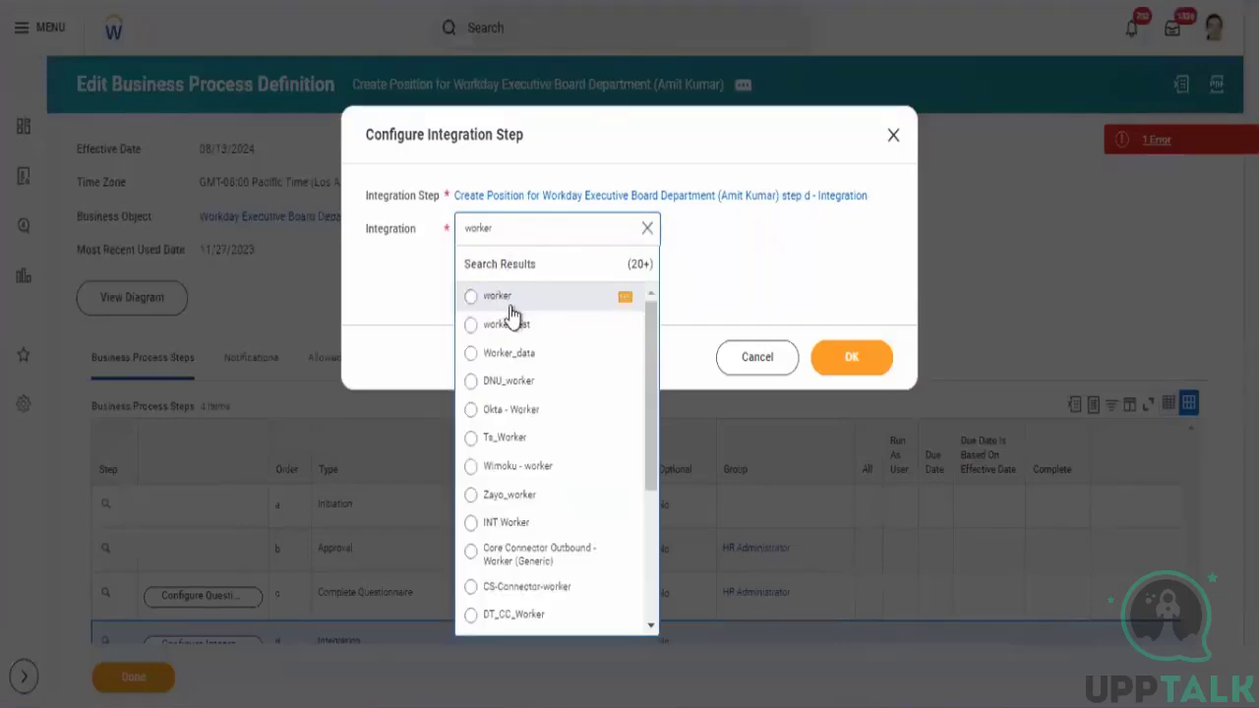
left_click(852, 358)
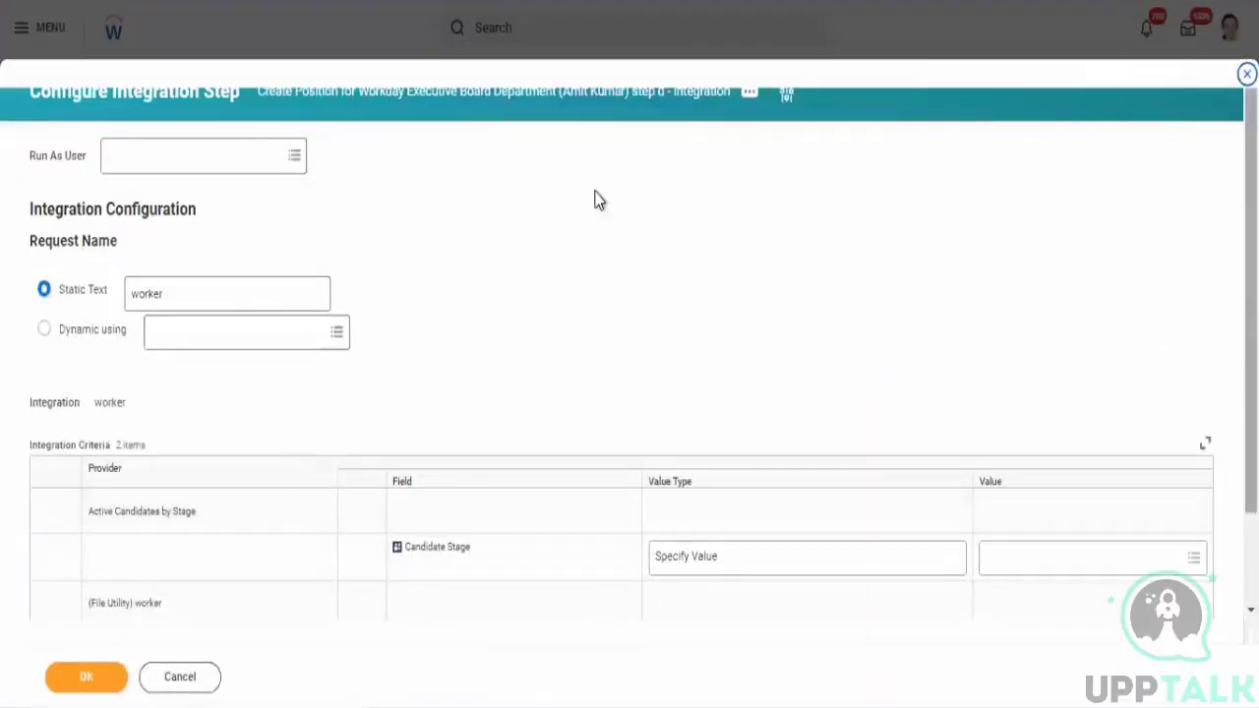
left_click(78, 677)
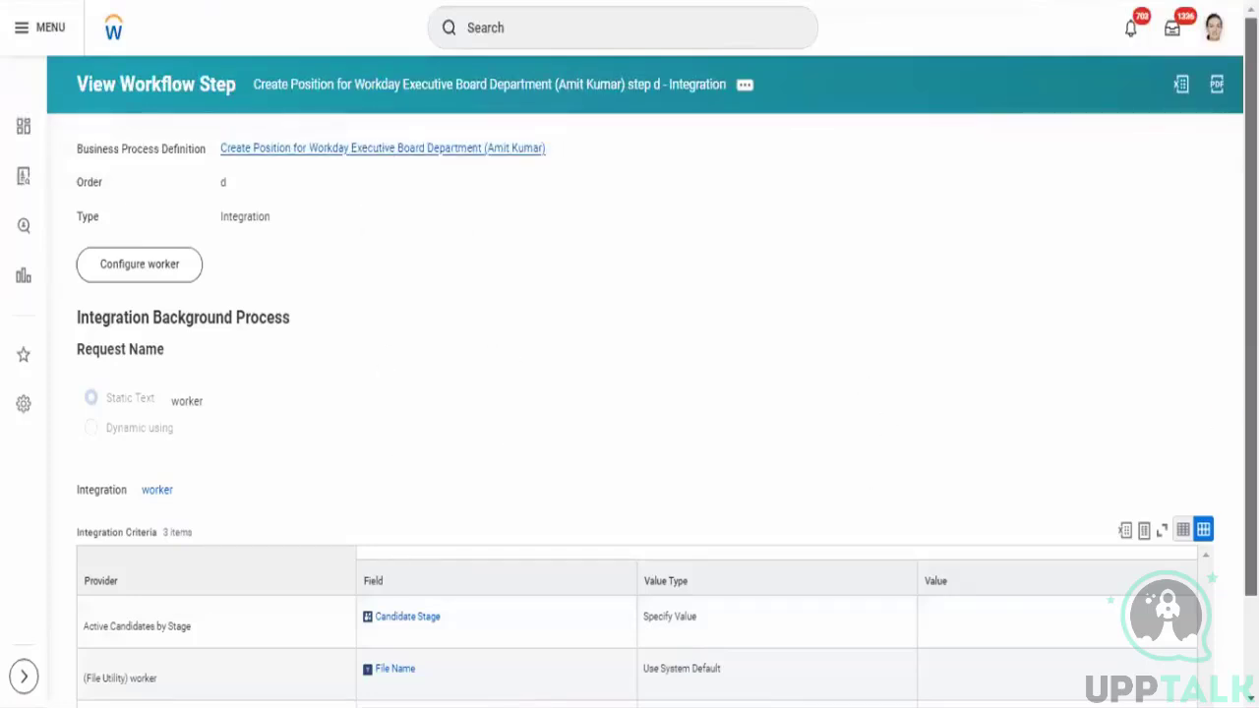
- Review the saved business process steps, including the Integration step's worker configuration
scroll(1251, 354, "down", 2)
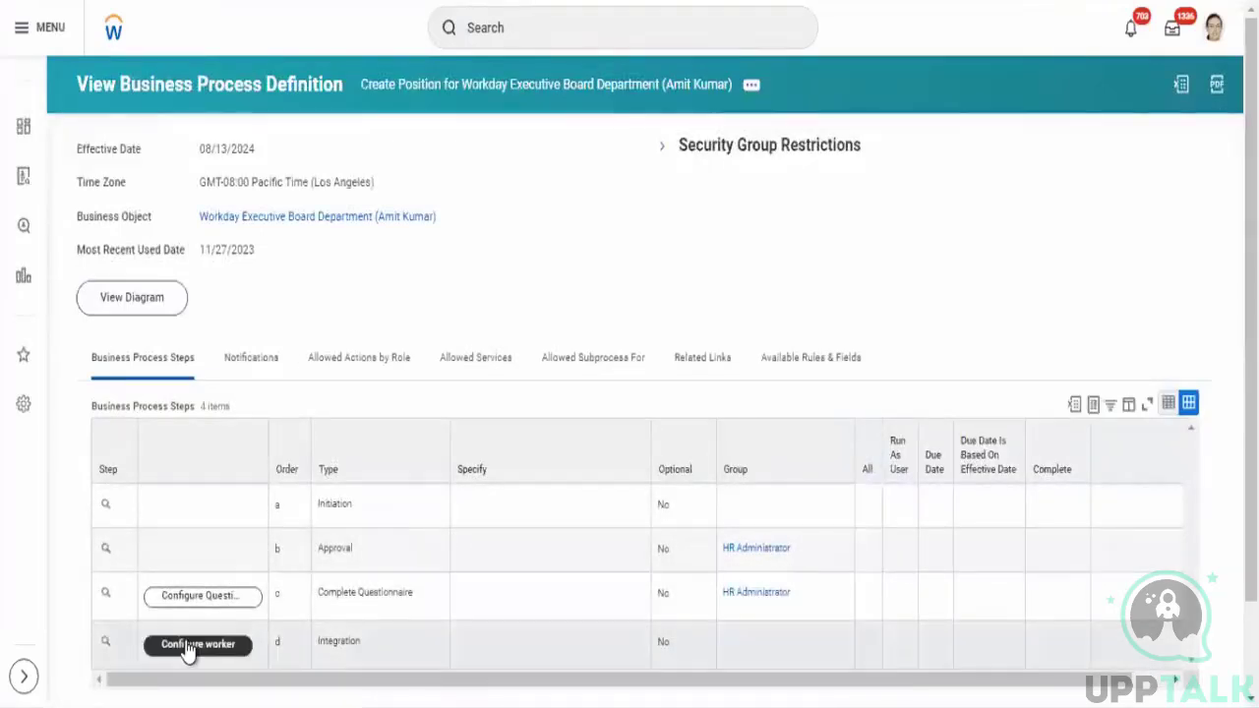
double_click(464, 523)
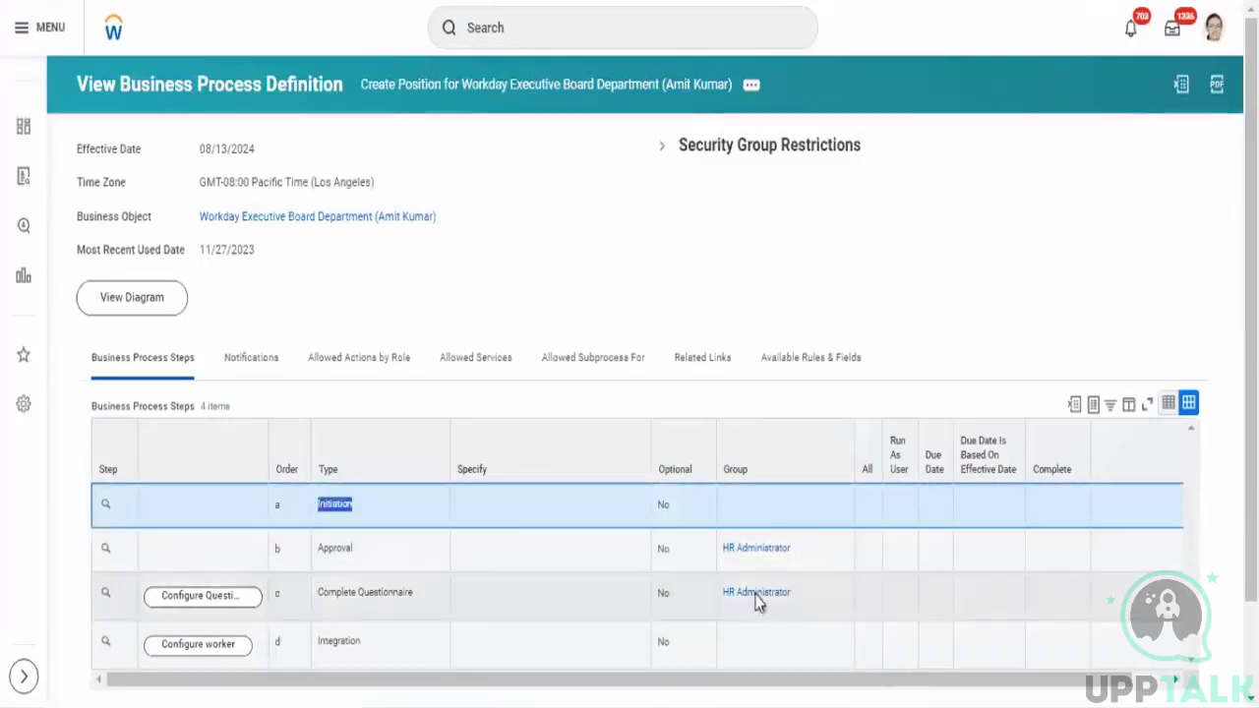
left_click(801, 604)
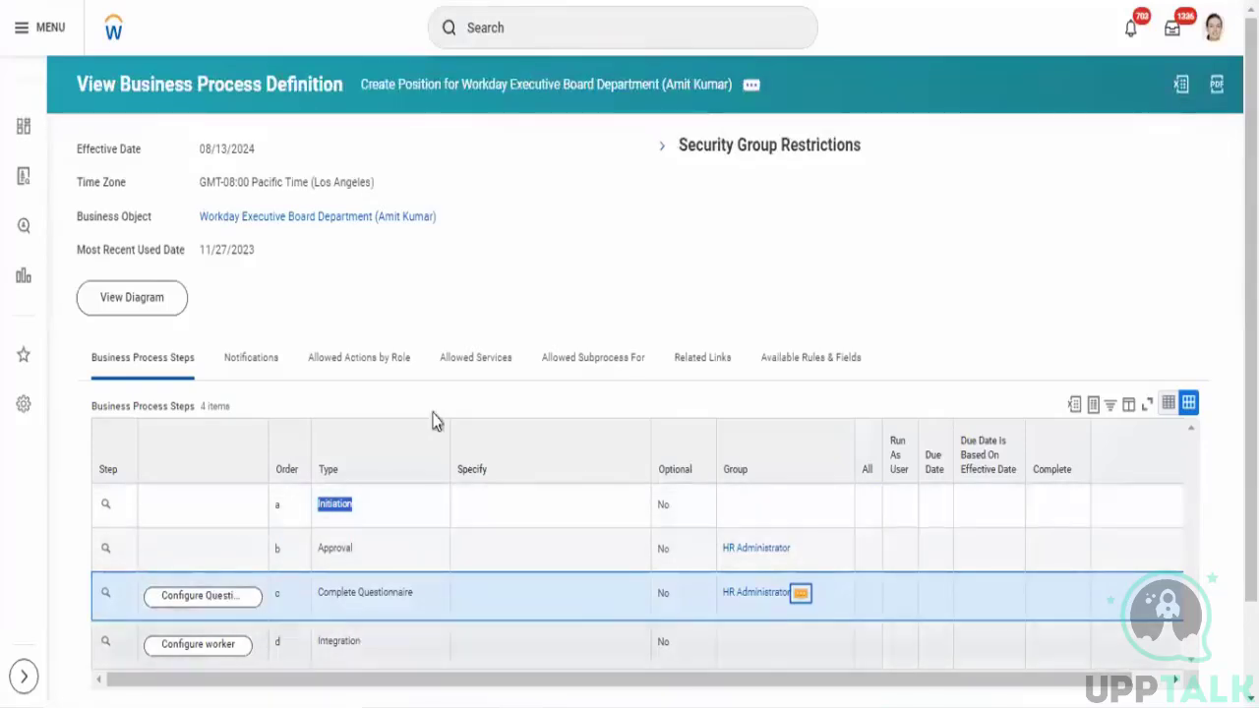
left_click(210, 655)
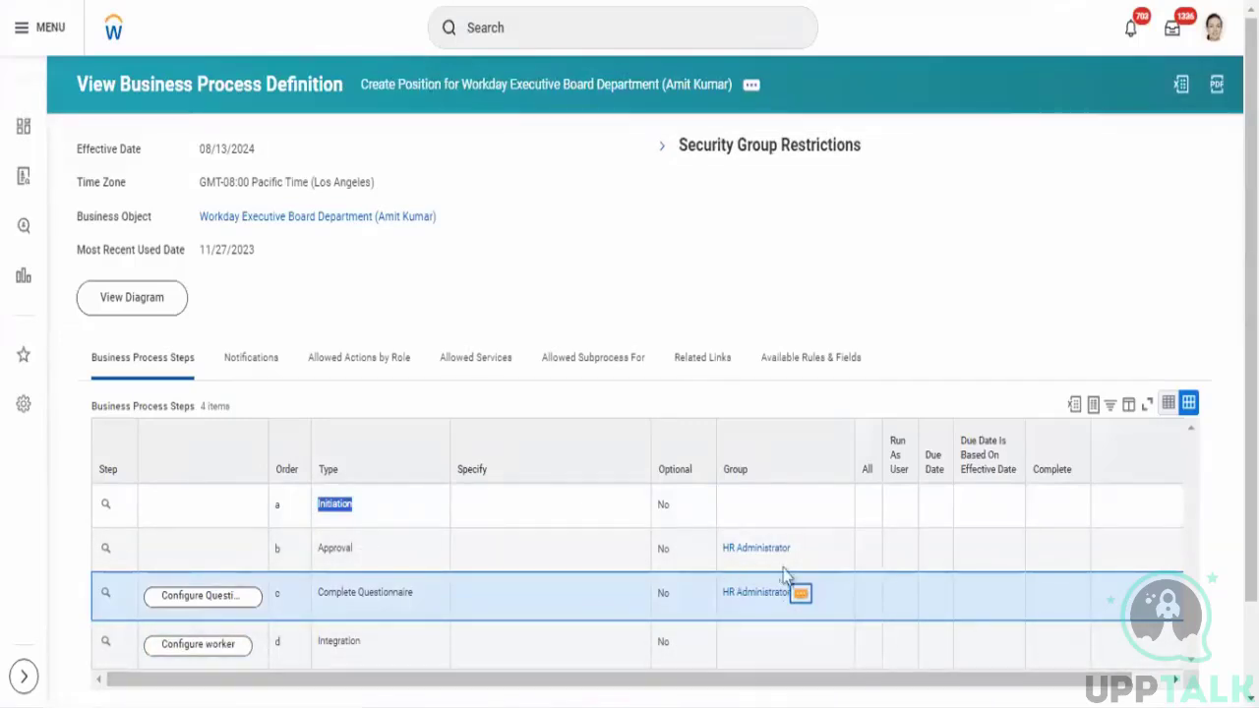
- Set the Integration step's Run As User to a worker's user account and save the configuration
left_click(199, 654)
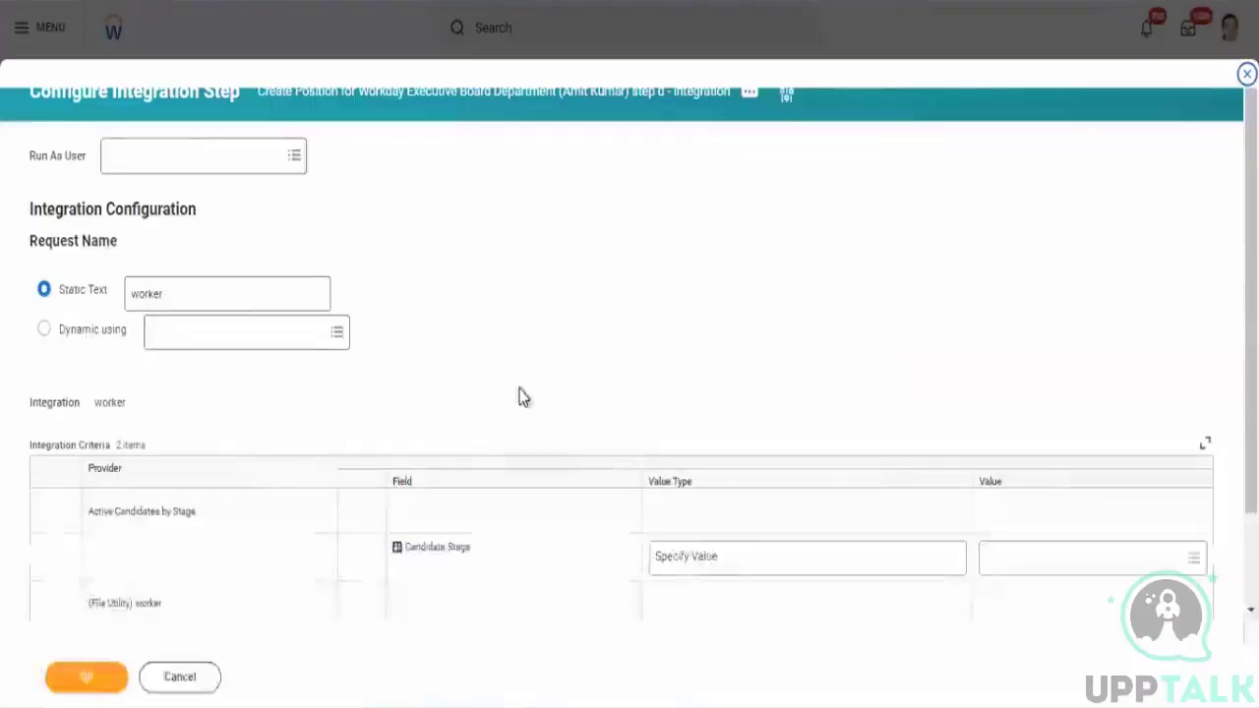
left_click(177, 153)
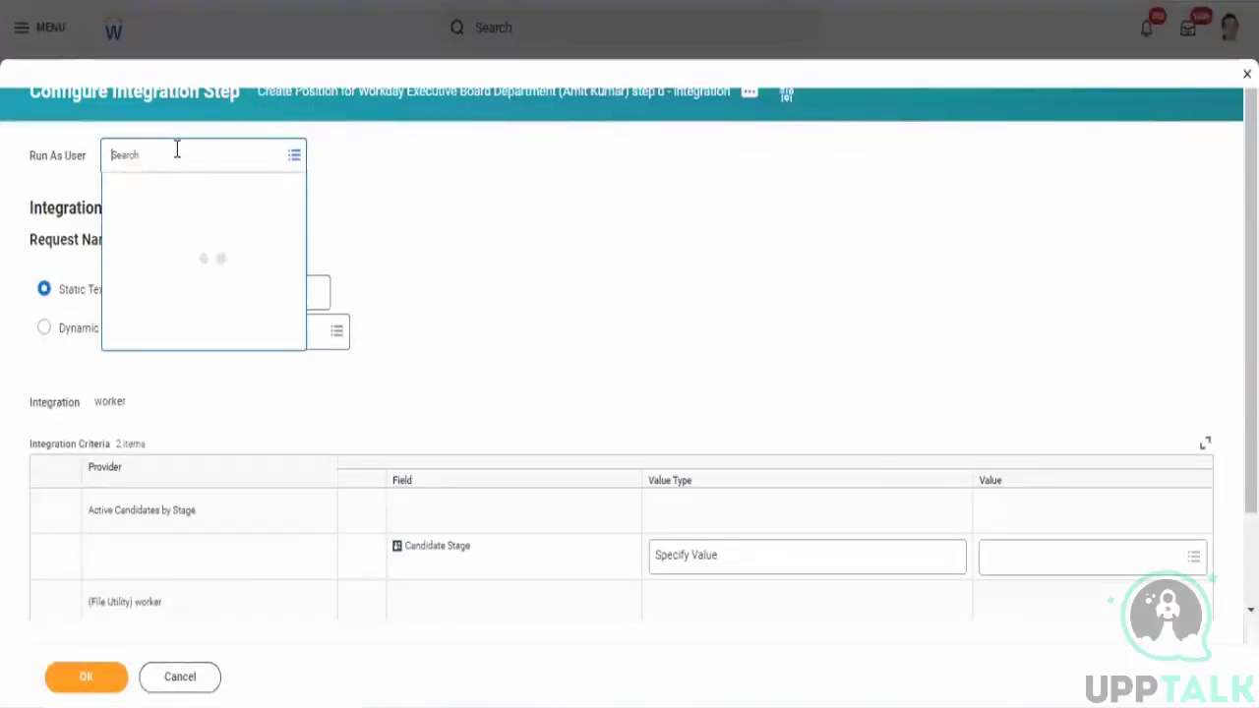
type("j")
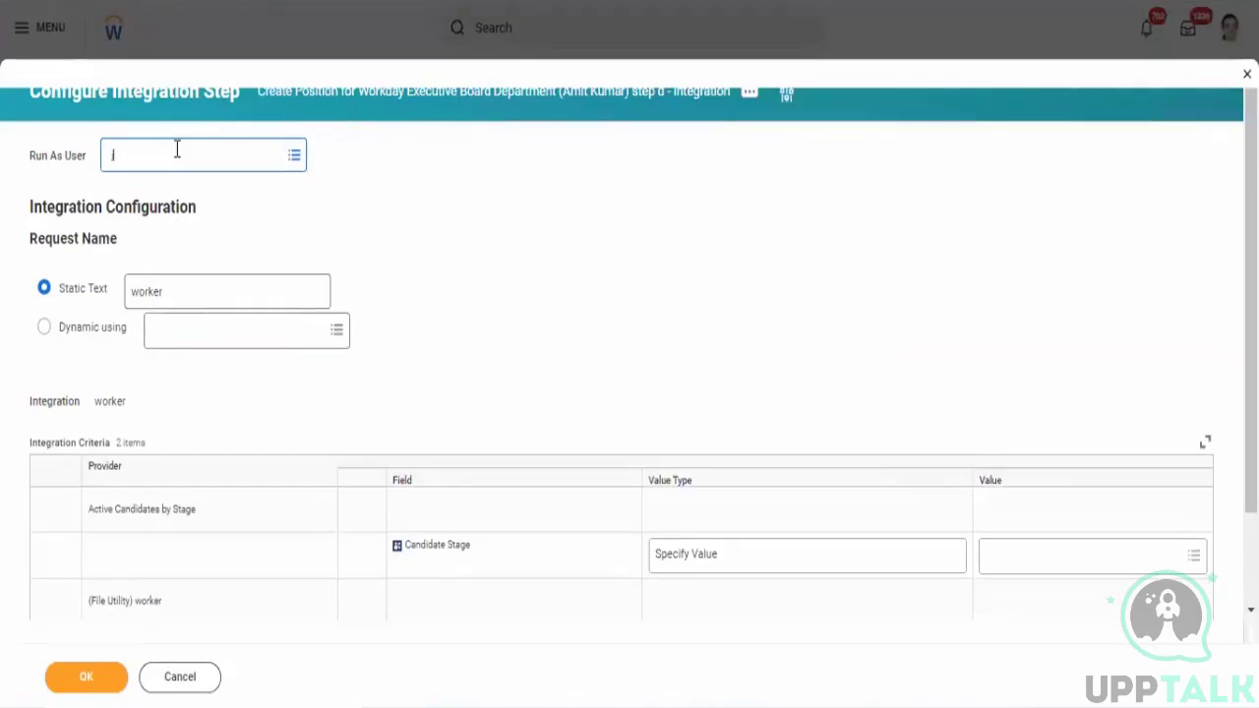
type("acql")
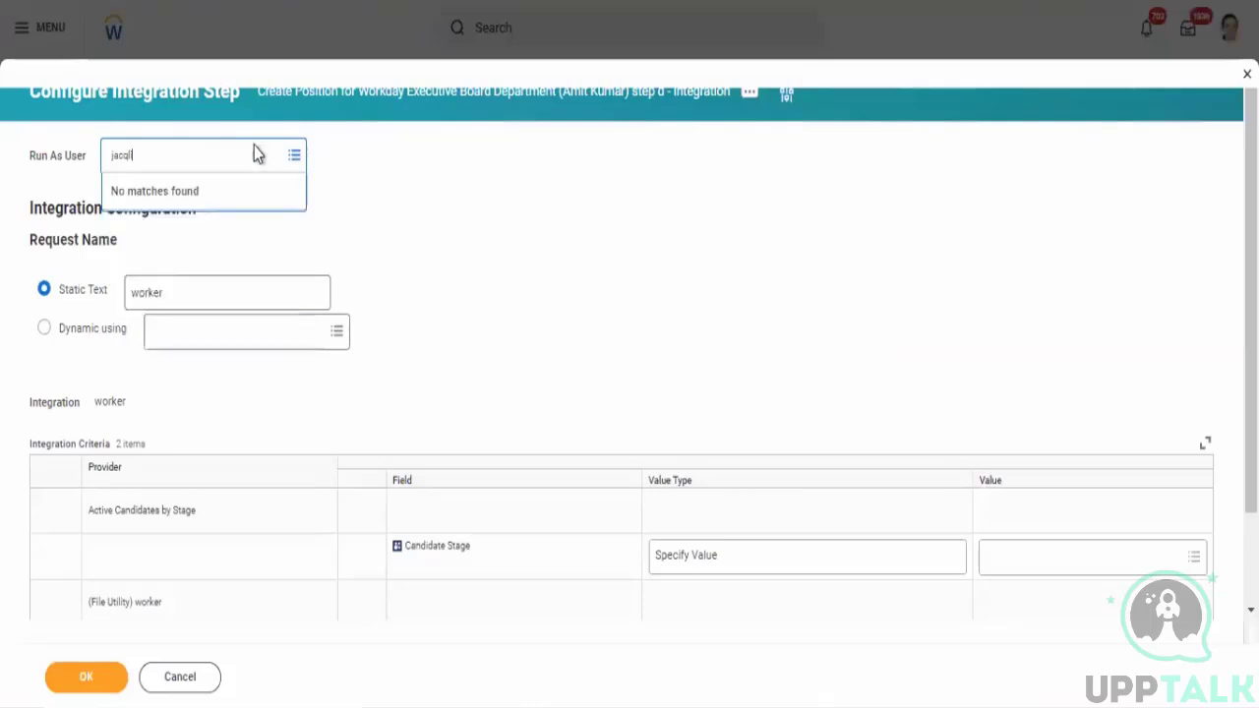
left_click(217, 143)
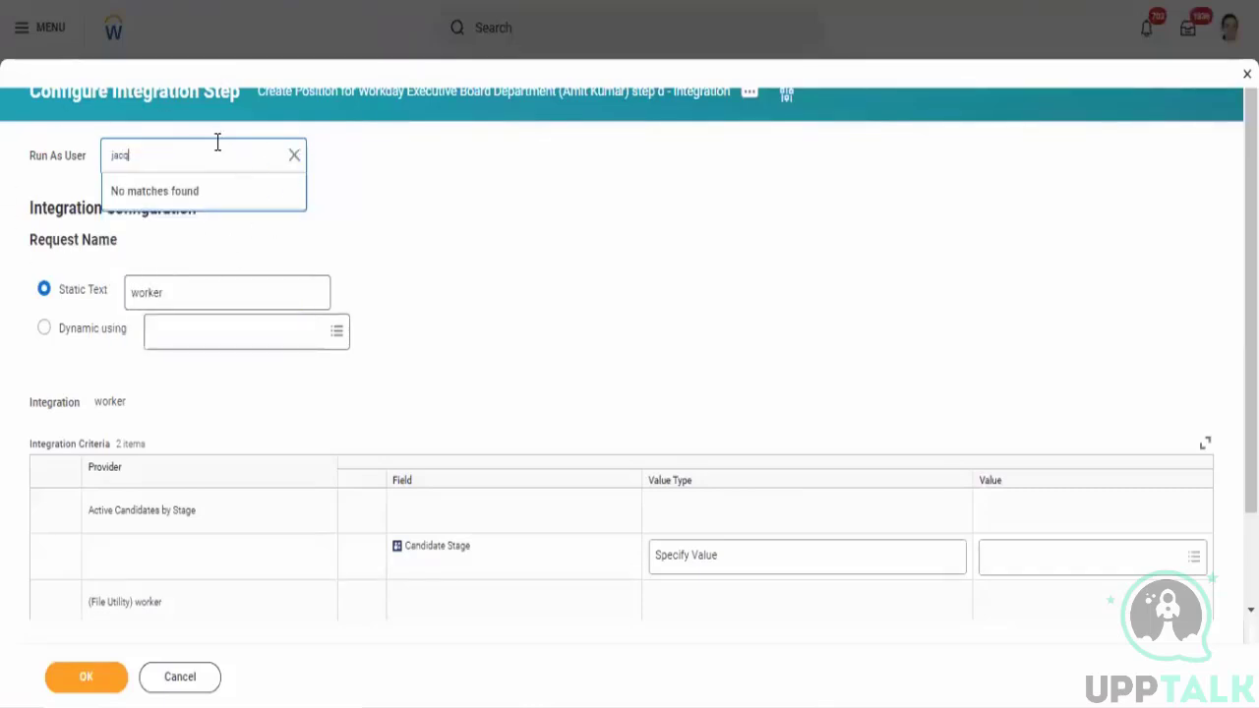
key("Return")
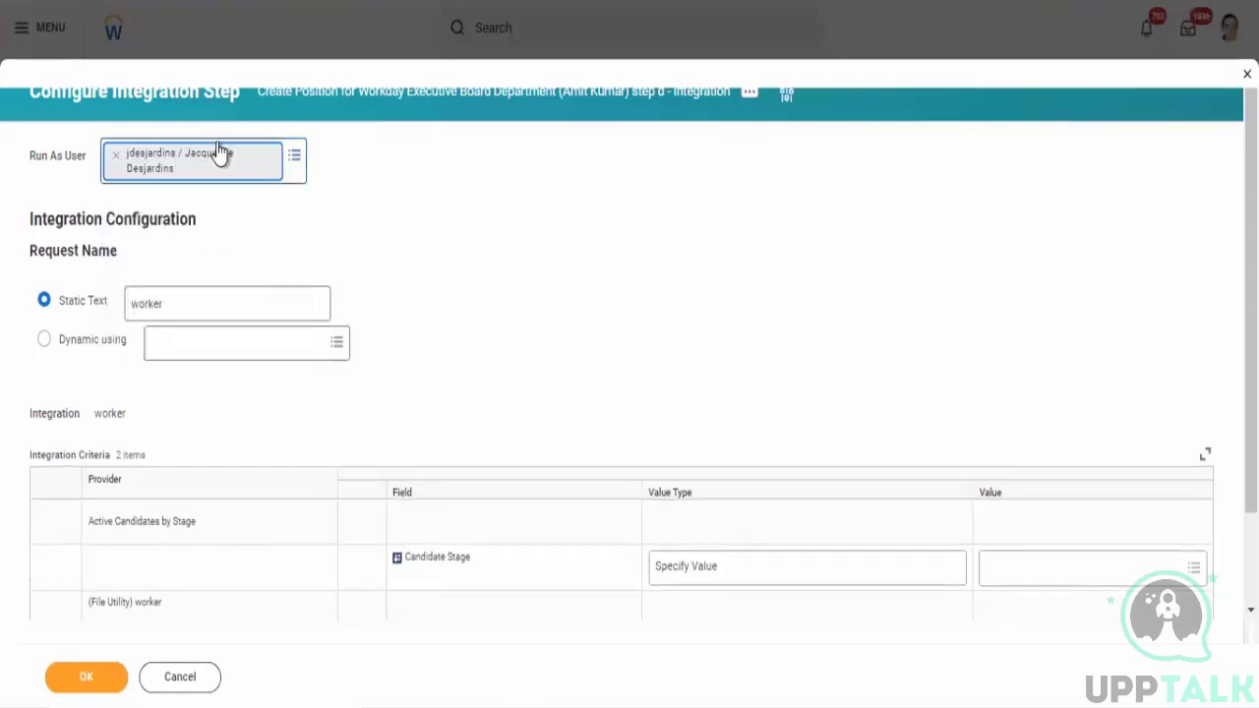
left_click(79, 687)
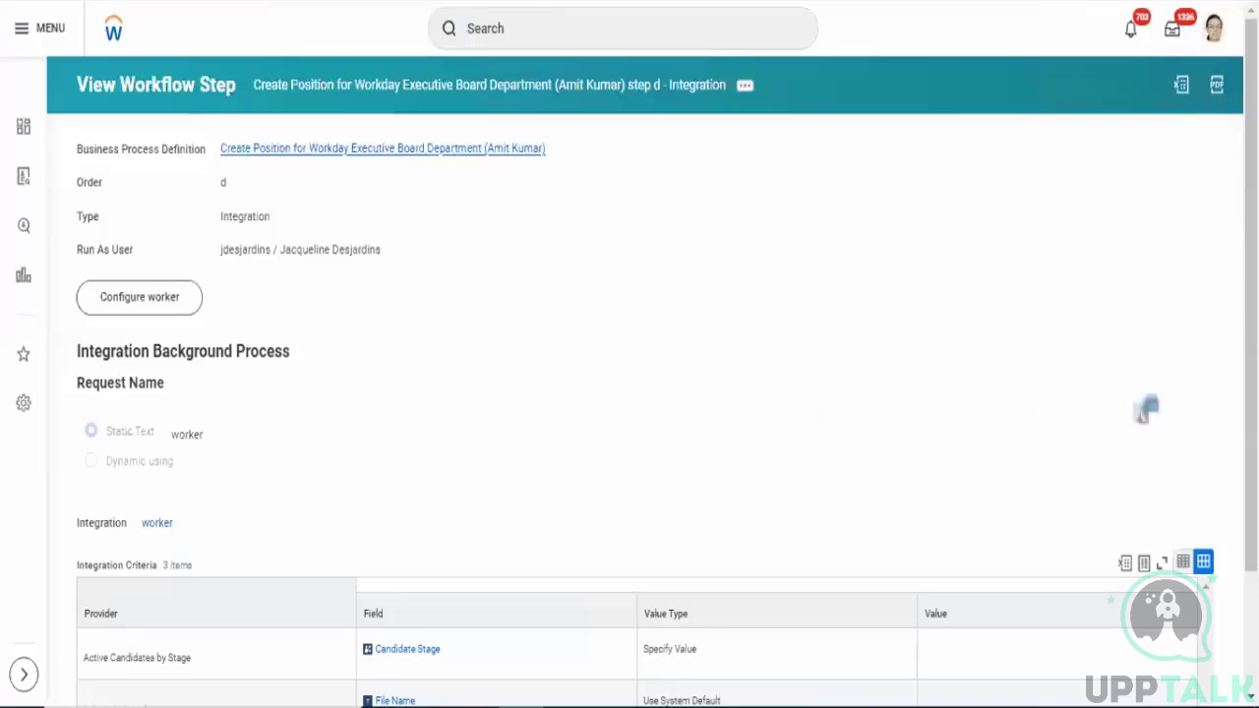
- Open the business process definition for editing, keeping its effective date and time zone
left_click_drag(1251, 325, 1251, 445)
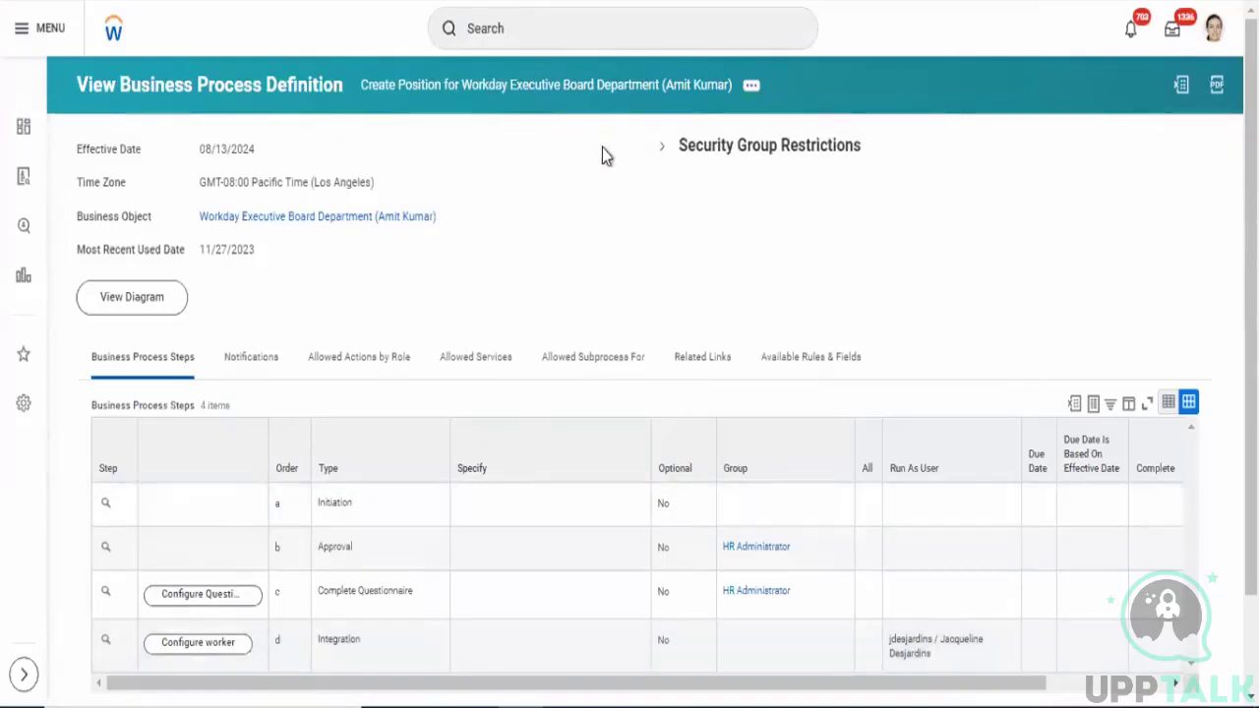
left_click(750, 88)
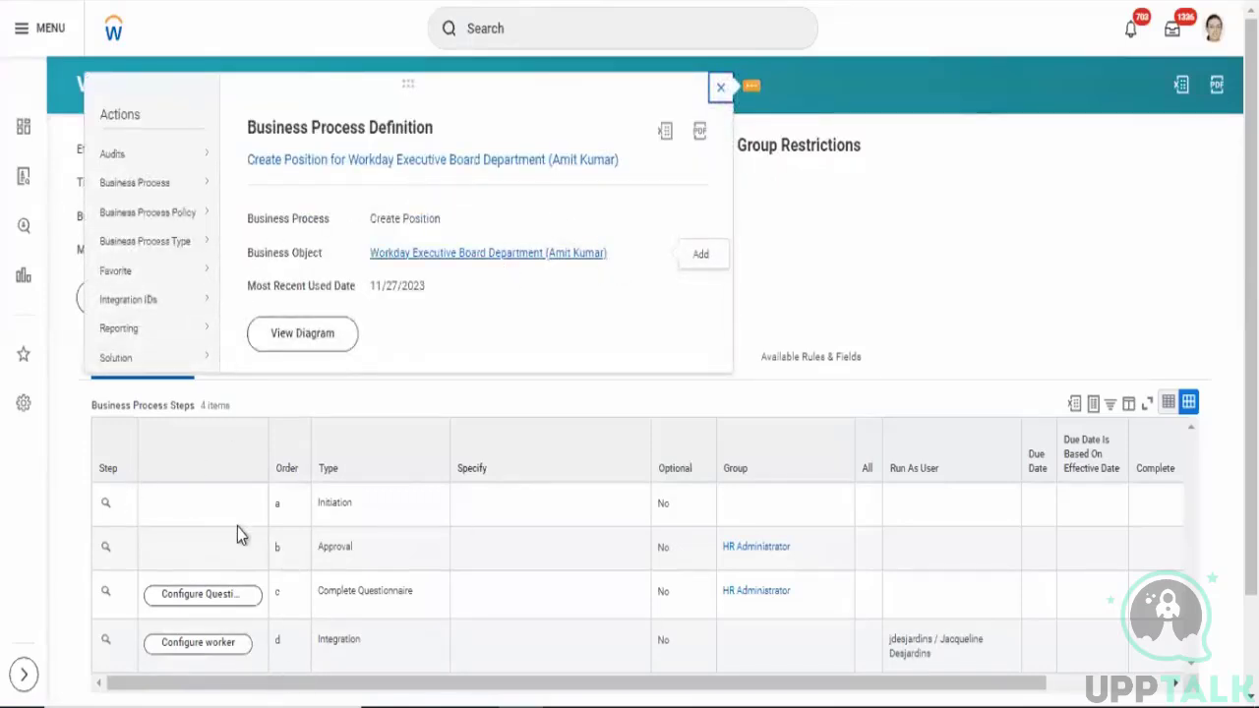
mouse_move(155, 192)
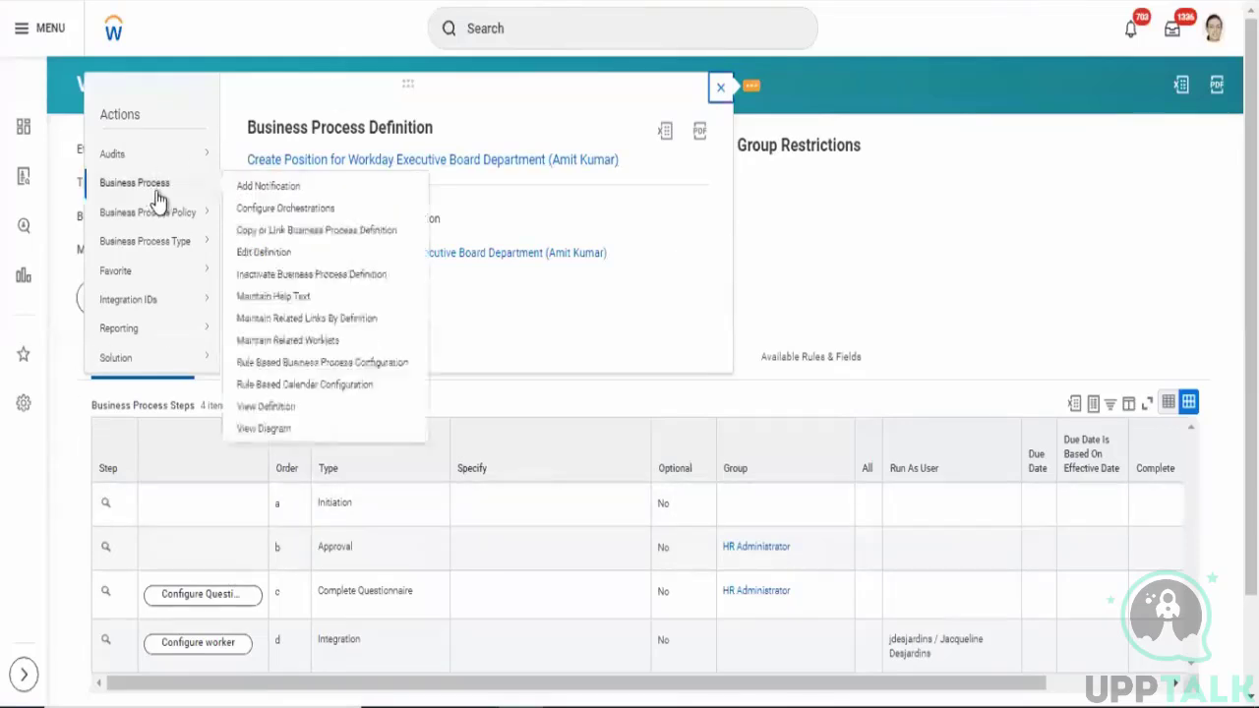
left_click(266, 252)
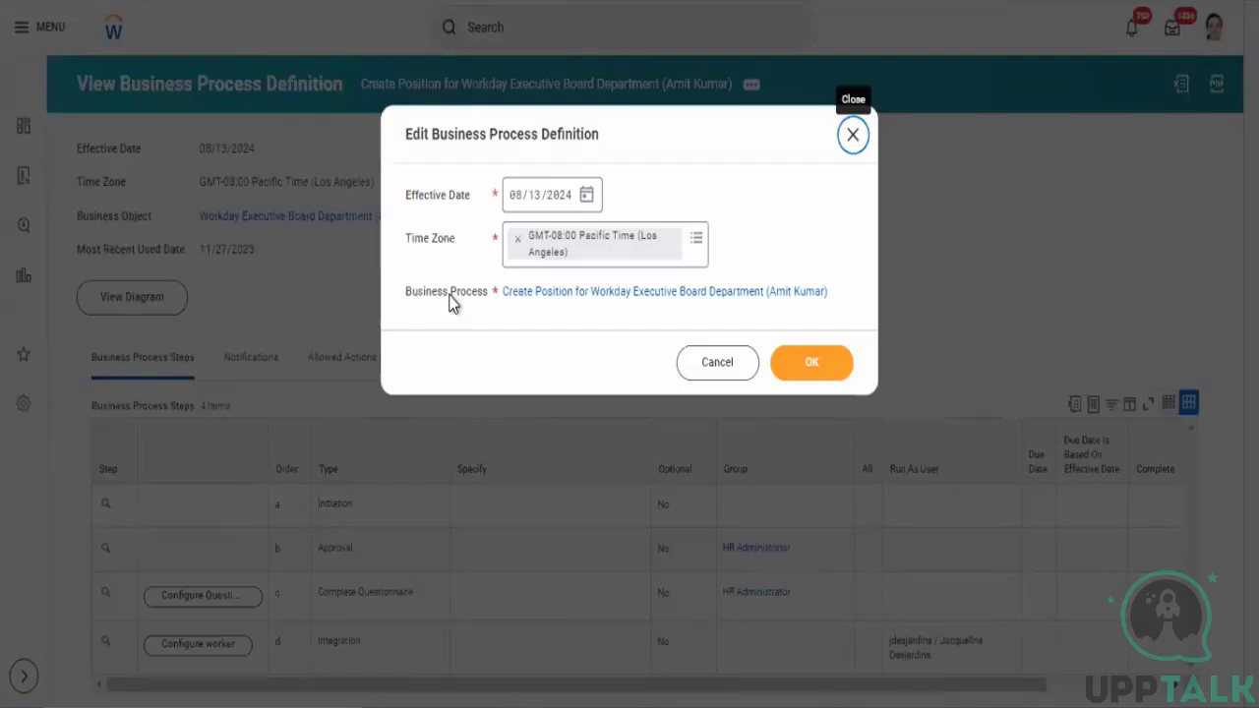
left_click(813, 372)
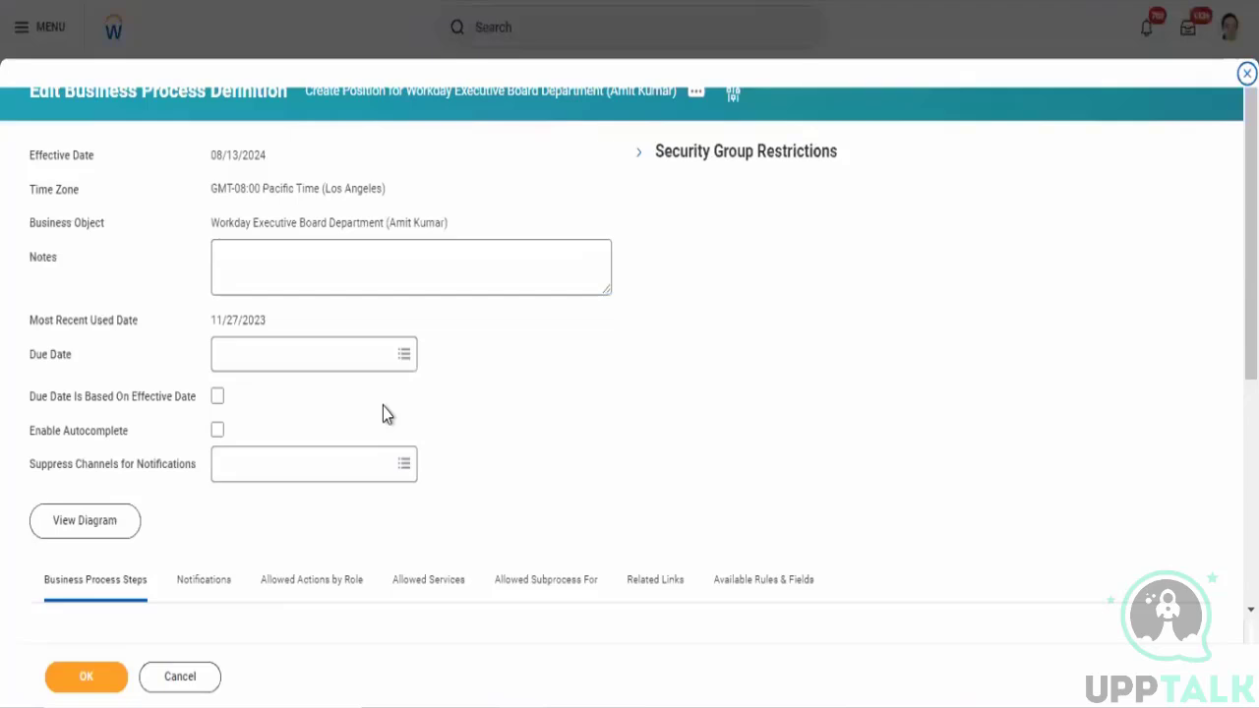
- Add a new business process step with order e
scroll(492, 418, "down", 3)
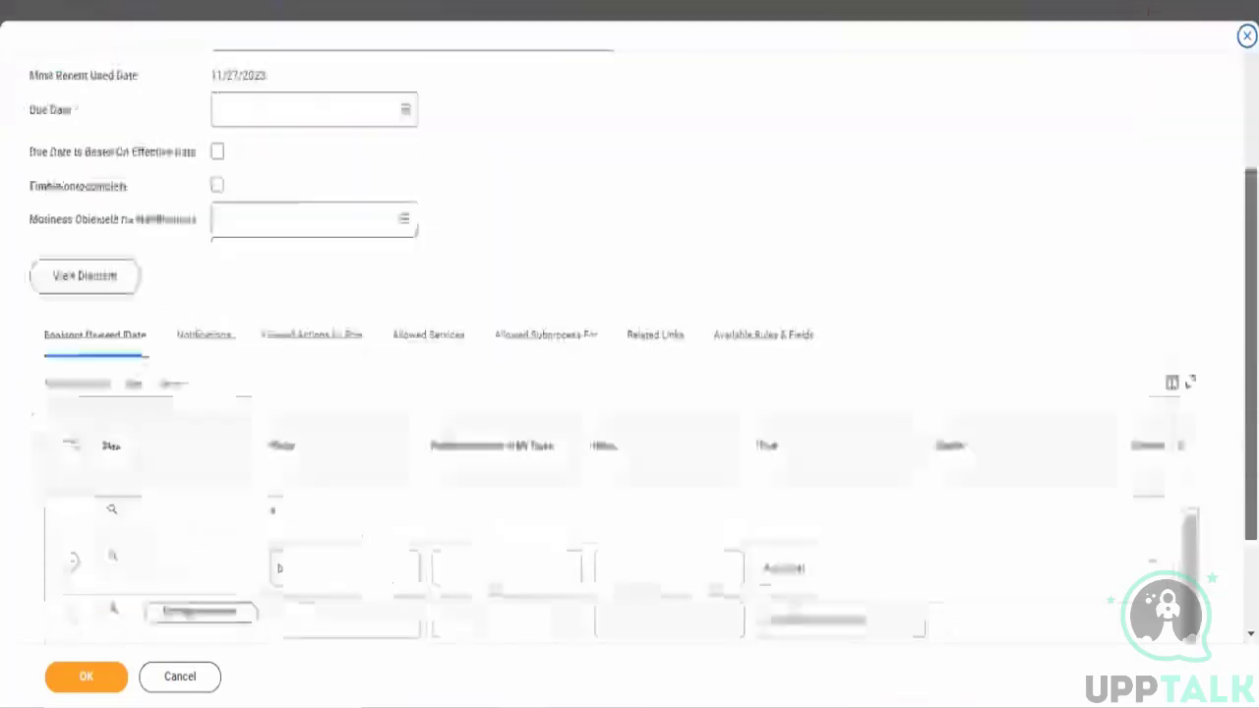
scroll(492, 418, "down", 2)
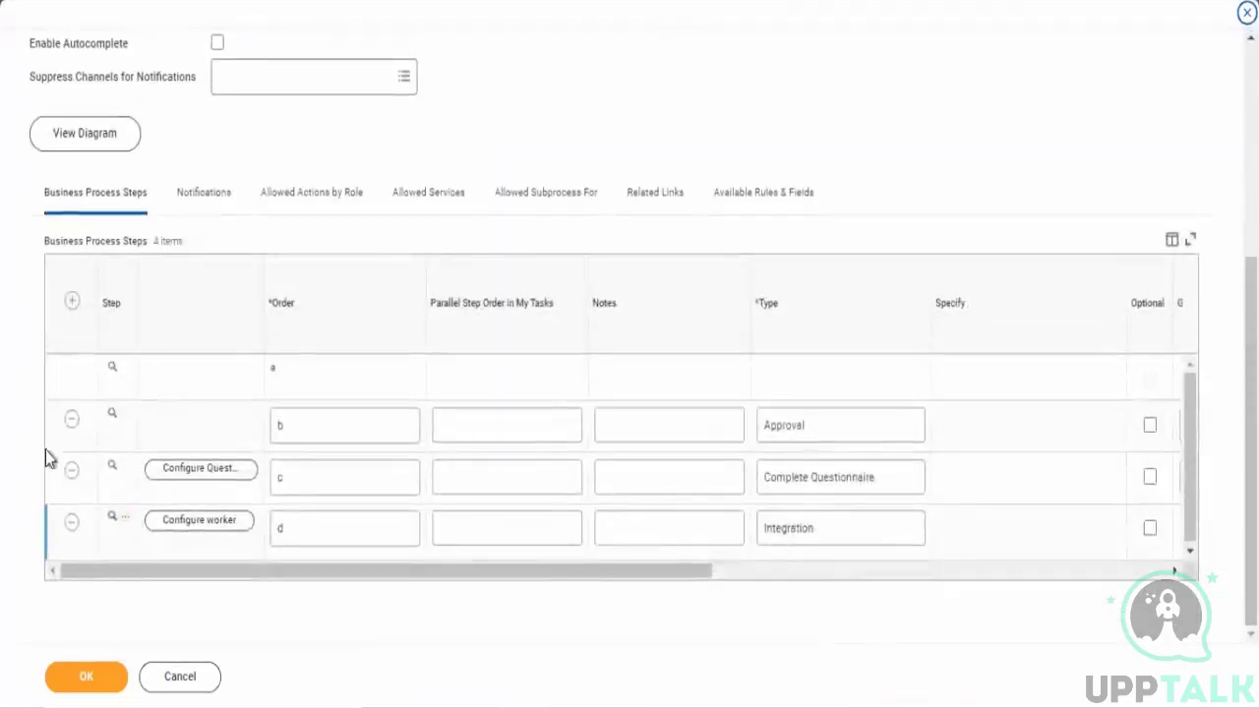
left_click(71, 300)
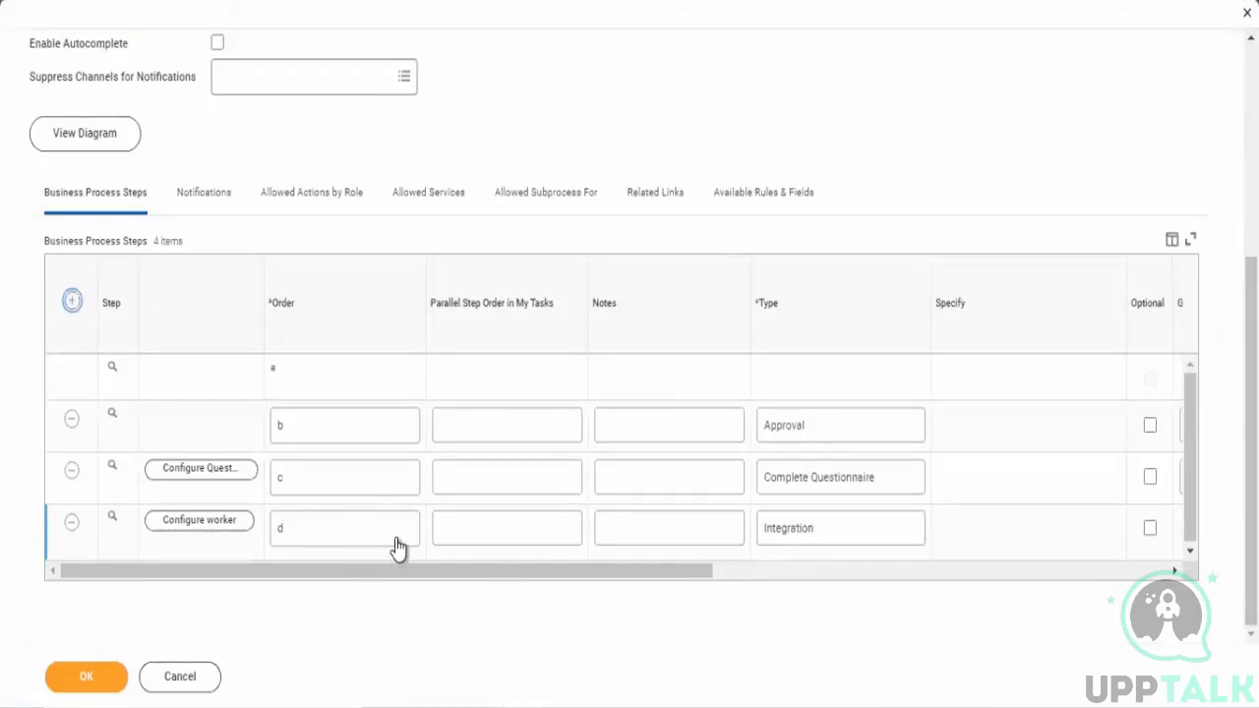
left_click(366, 362)
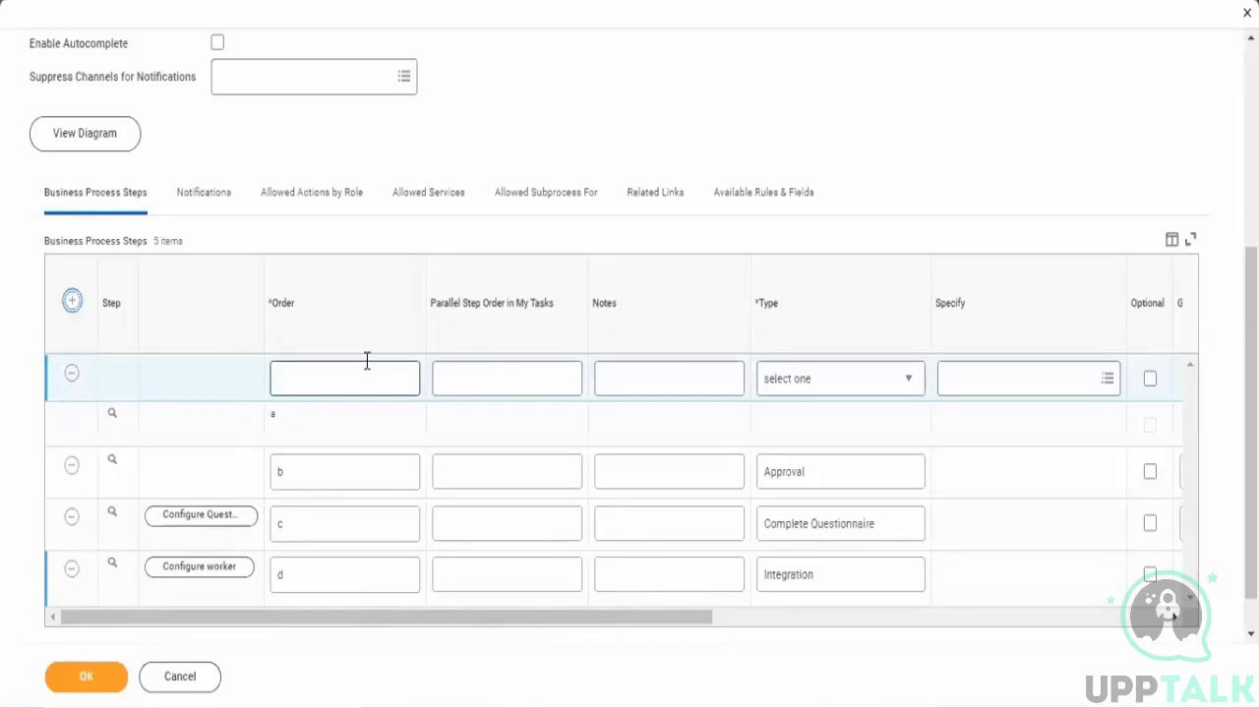
type("e")
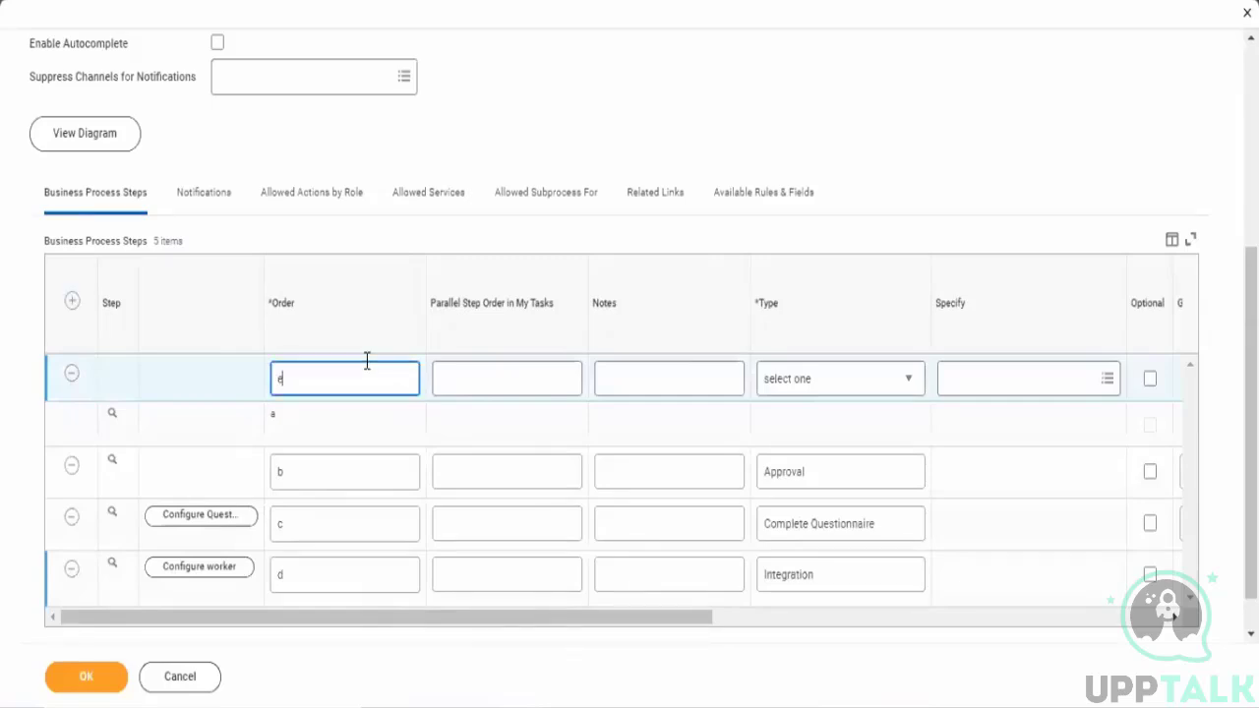
- Try the Report and Report Group types for the new step e
left_click(770, 370)
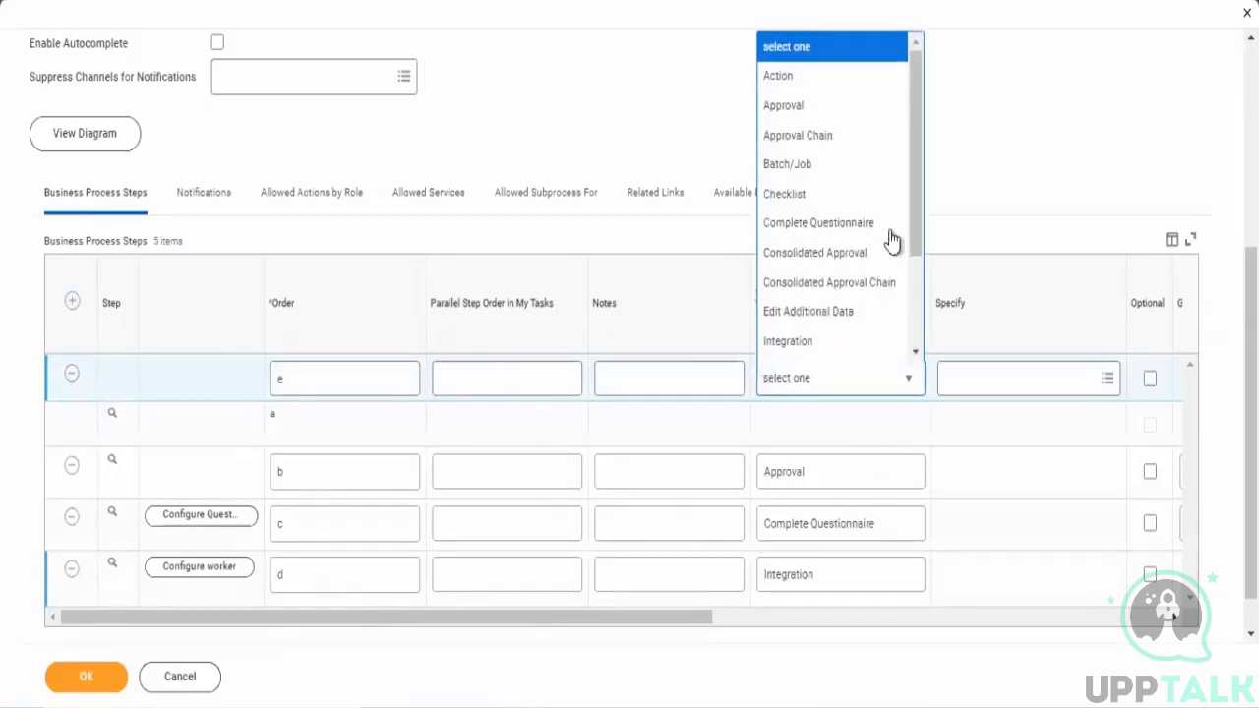
left_click_drag(914, 258, 928, 343)
left_click(786, 245)
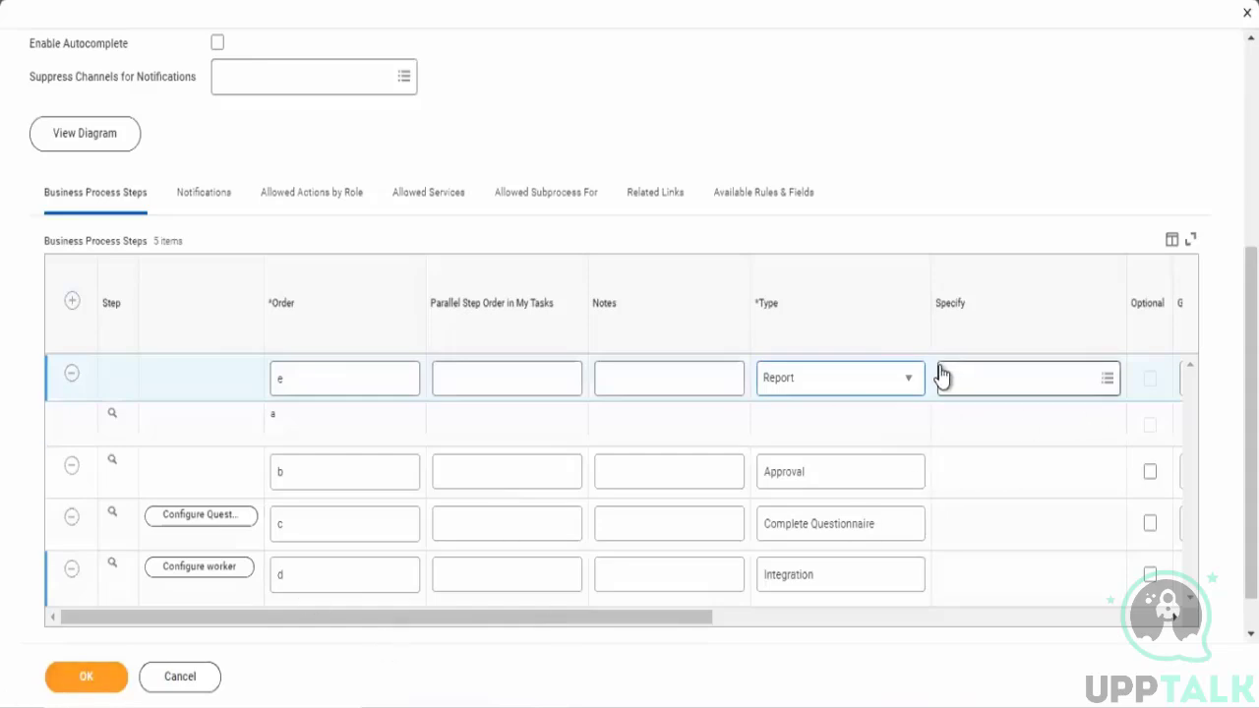
left_click(816, 385)
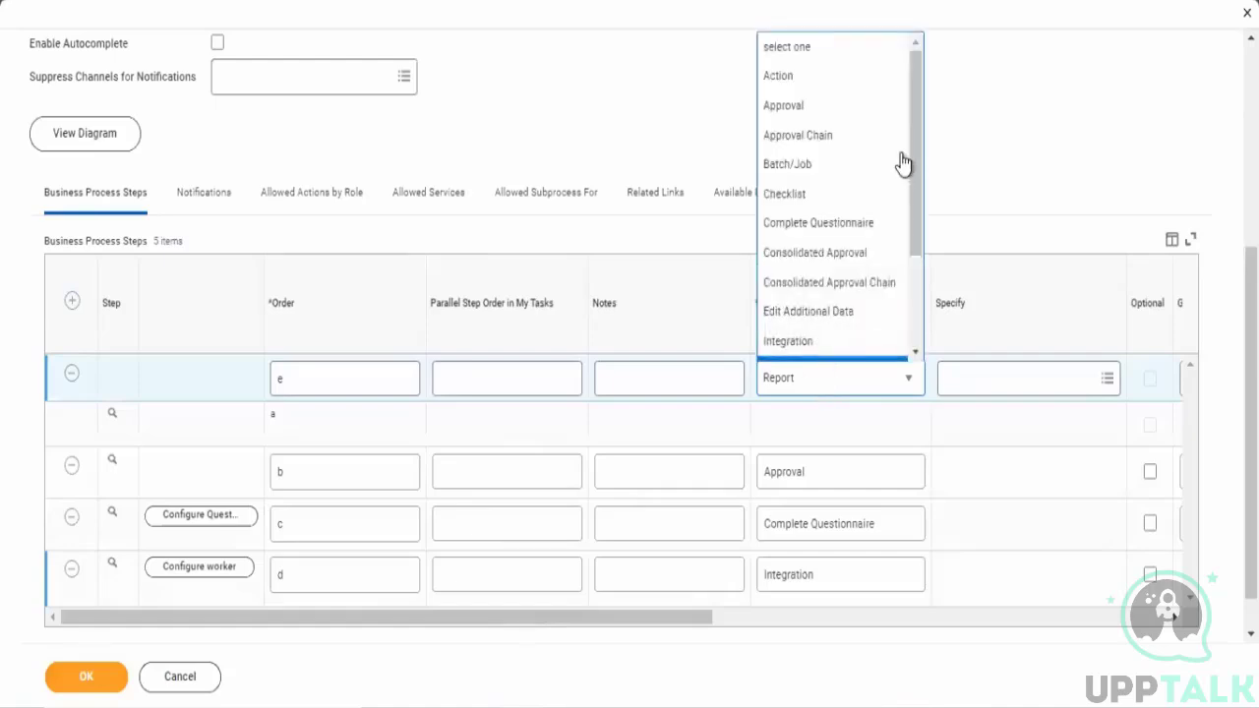
left_click_drag(916, 202, 922, 357)
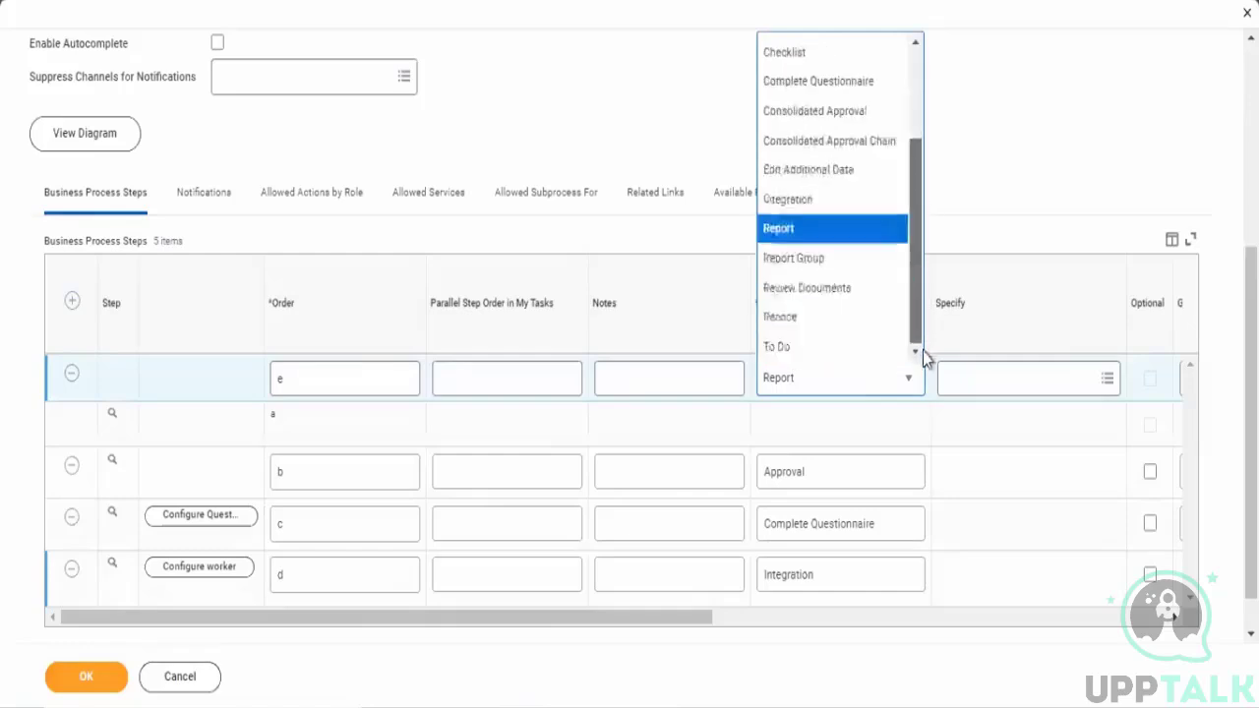
left_click(804, 259)
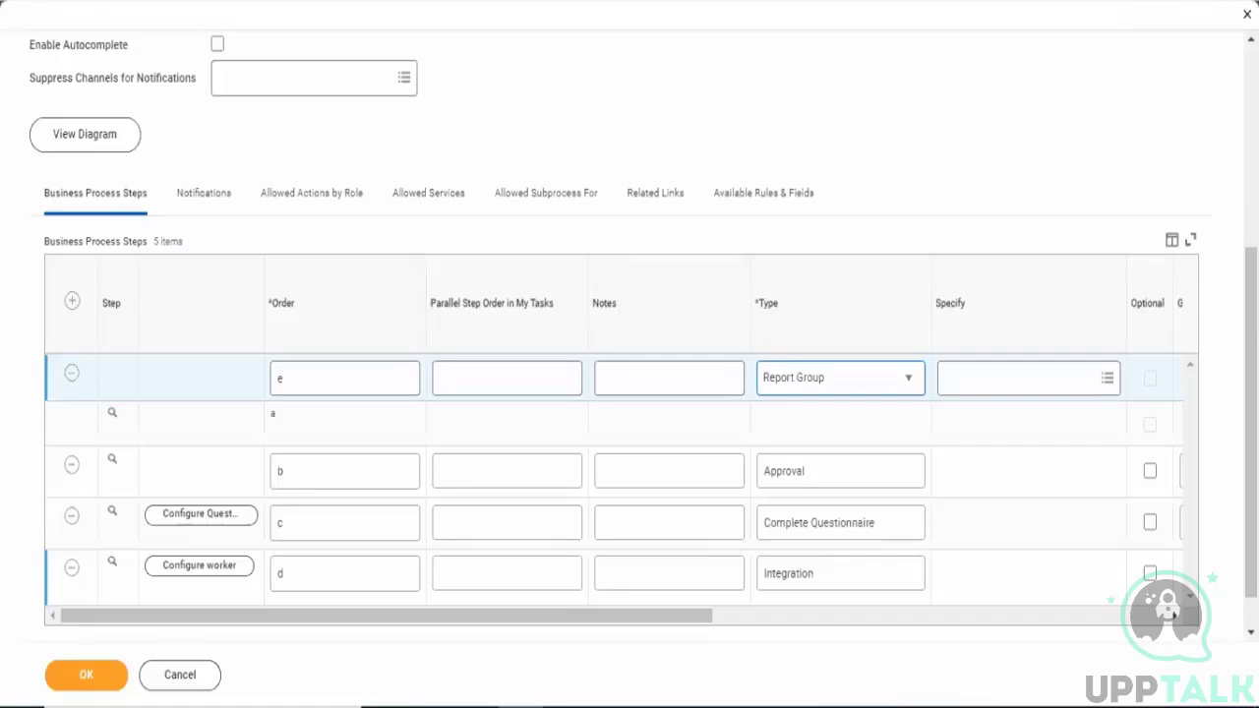
- Set the new step e's type to Report
left_click(847, 584)
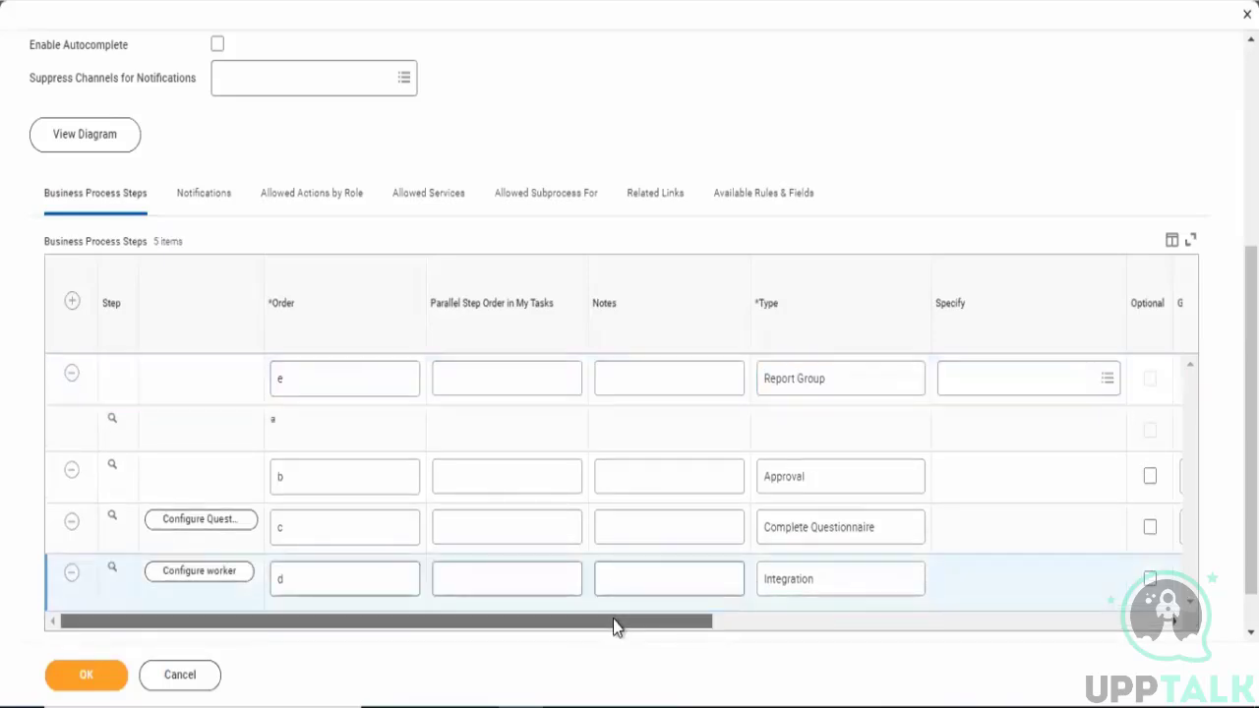
left_click_drag(613, 618, 259, 613)
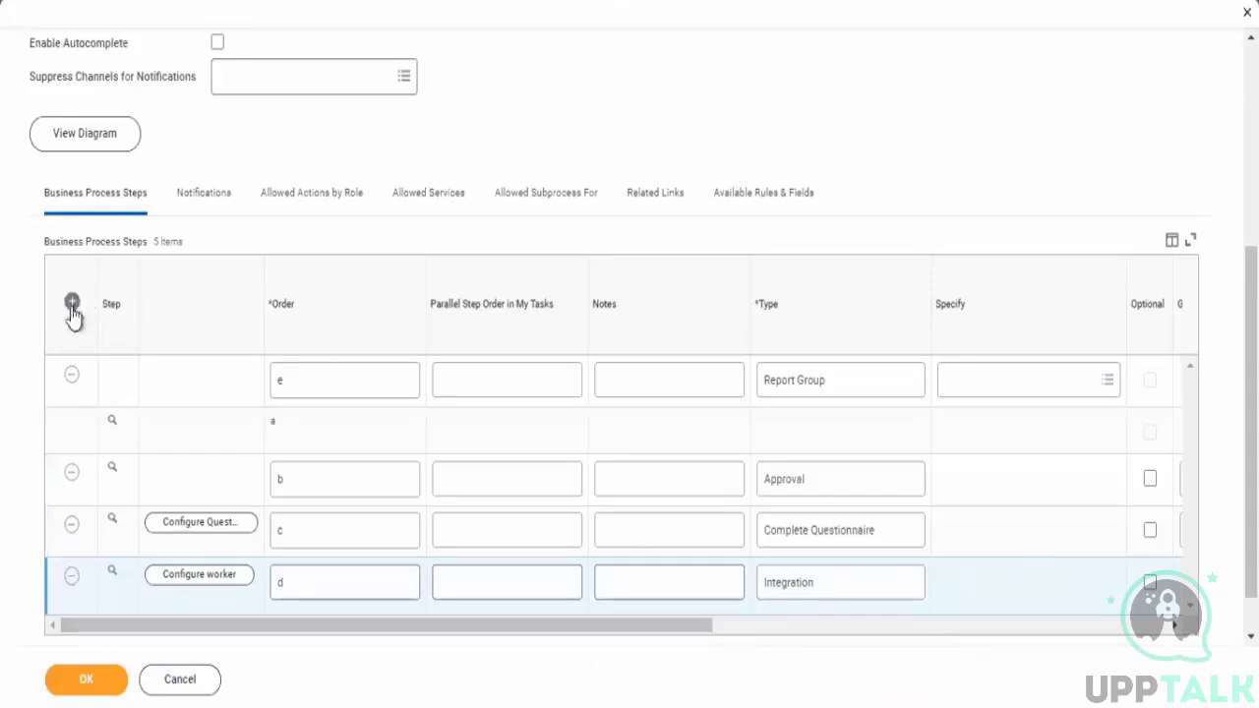
left_click(800, 390)
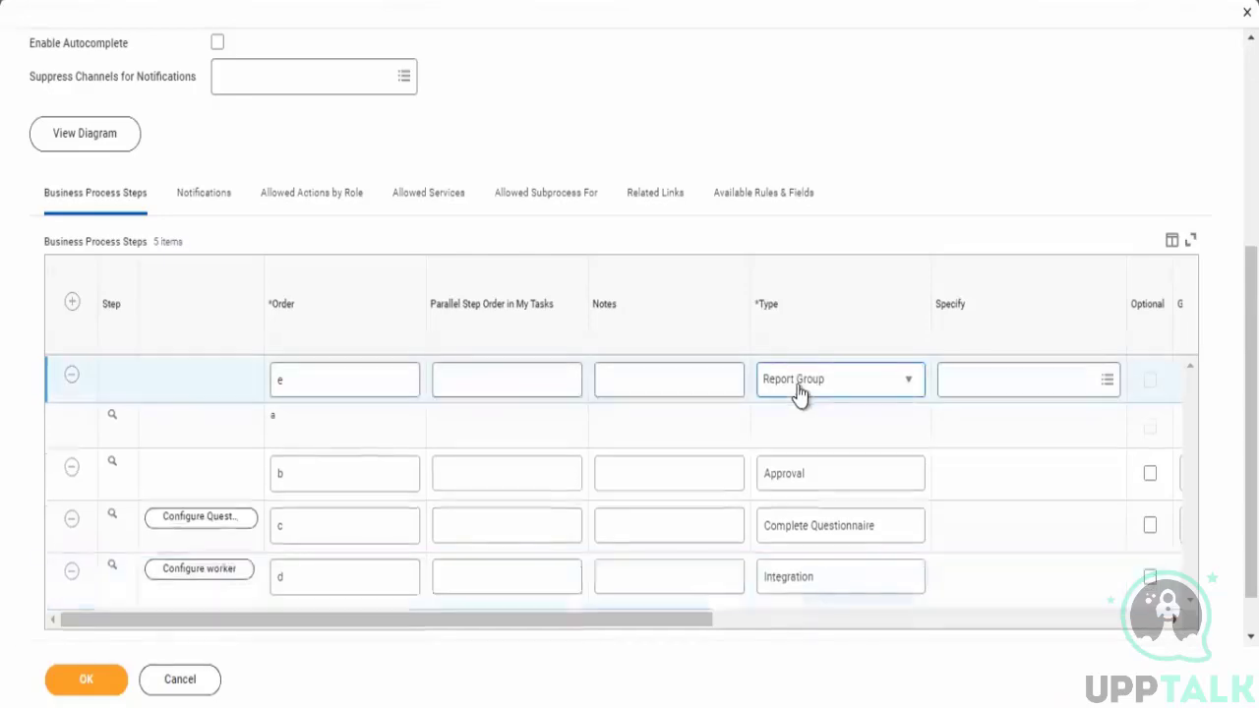
left_click(797, 394)
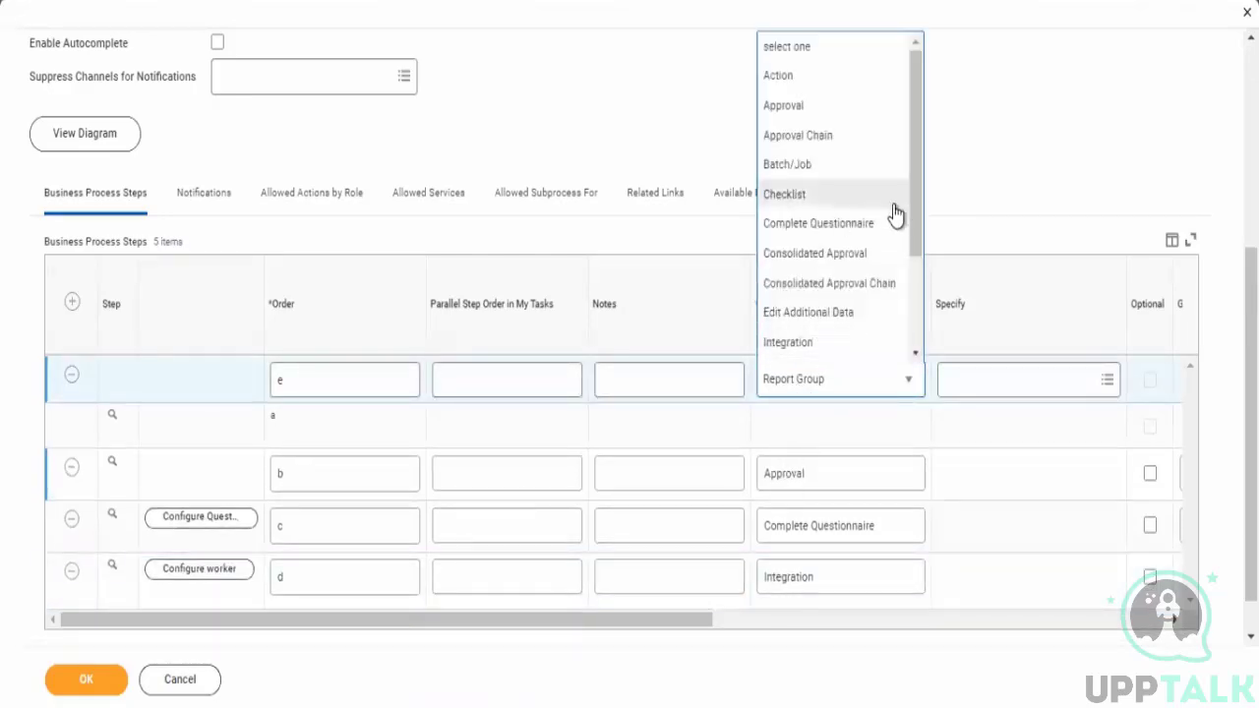
scroll(911, 344, "down", 3)
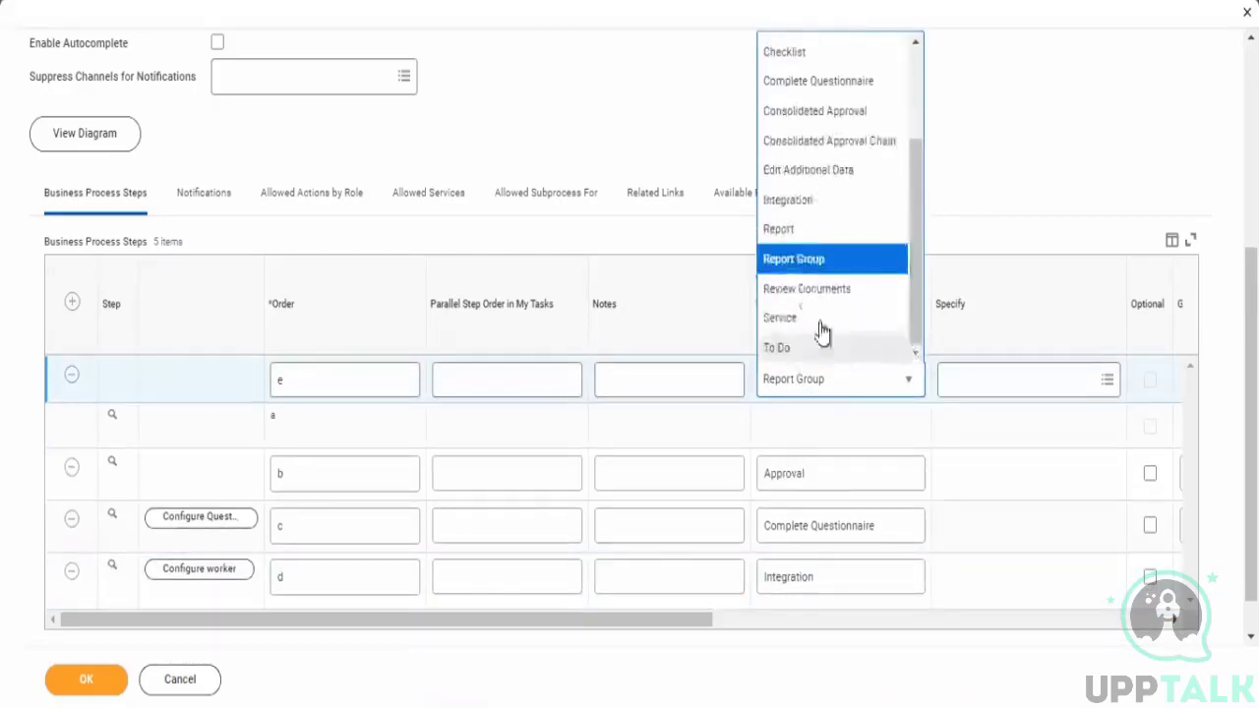
left_click(799, 236)
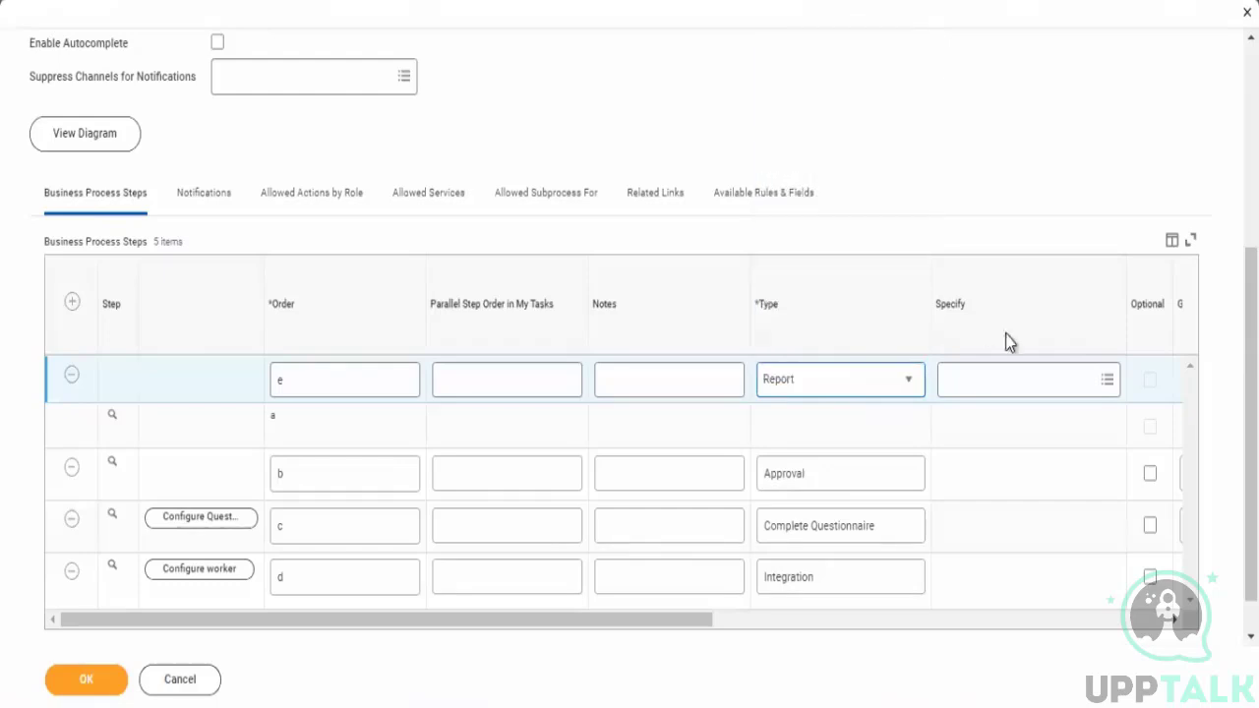
- Try to assign an HR admin security group to the new step e, then cancel the group creation form
left_click(1004, 390)
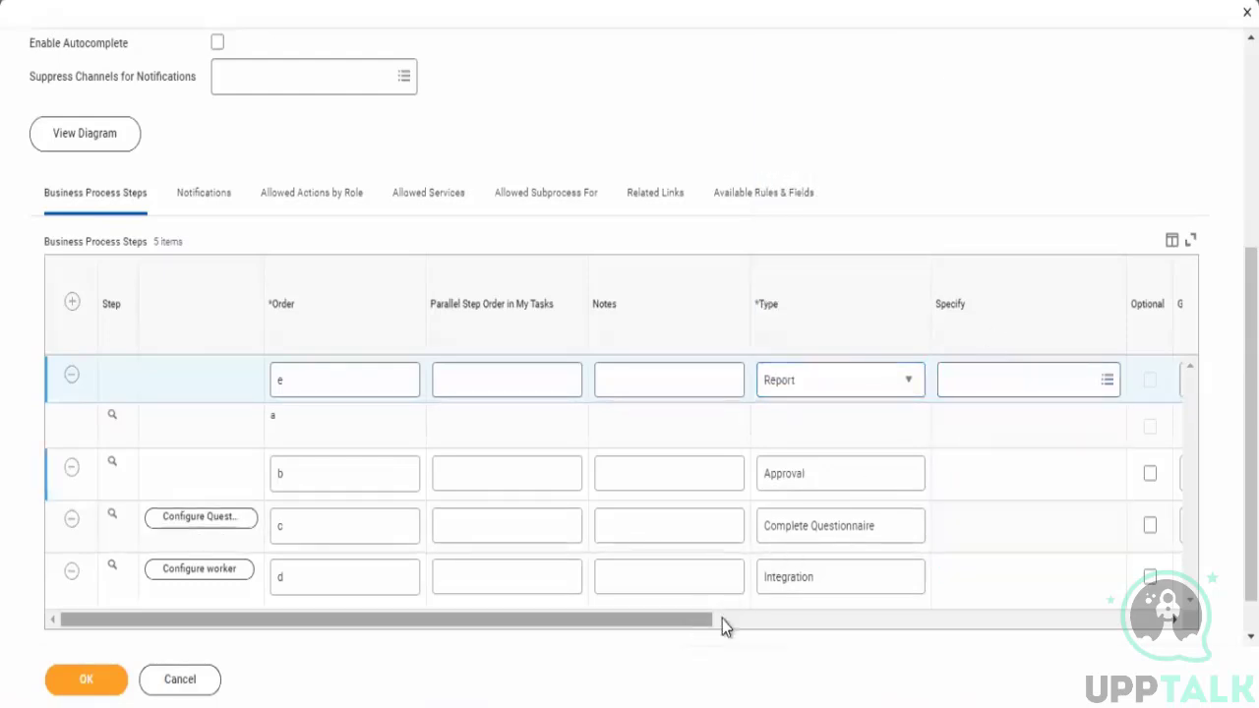
left_click(1023, 618)
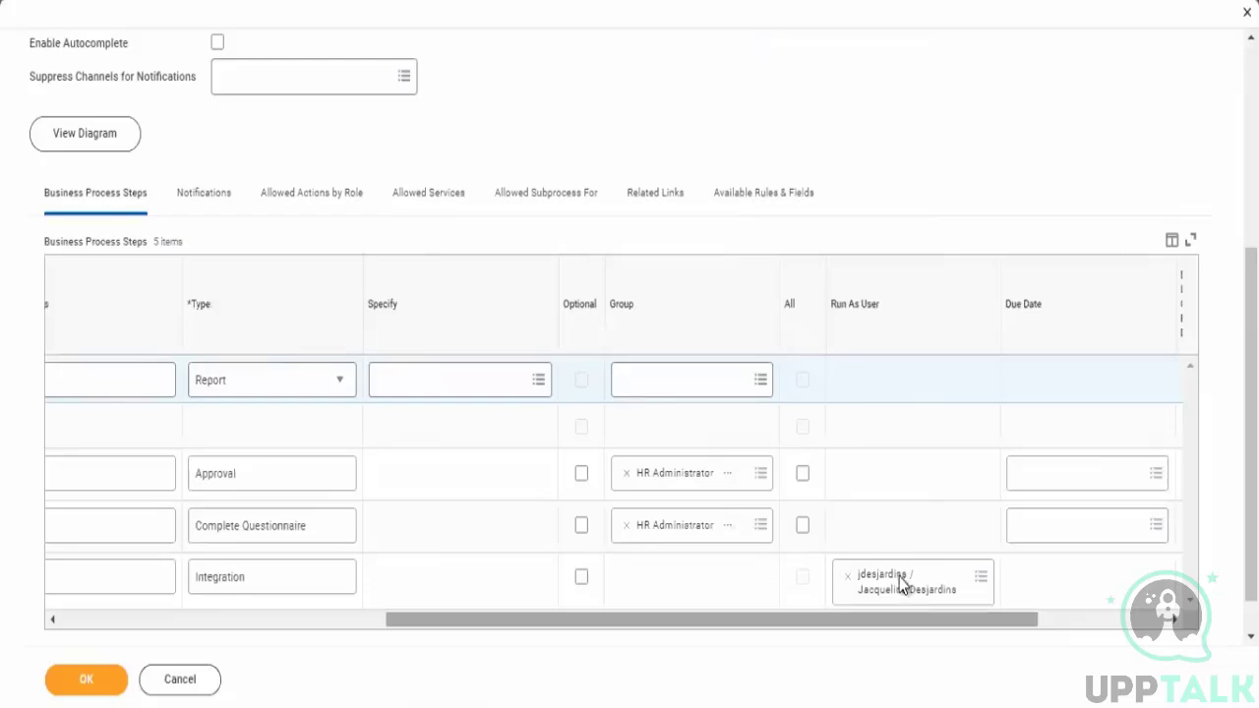
left_click(676, 392)
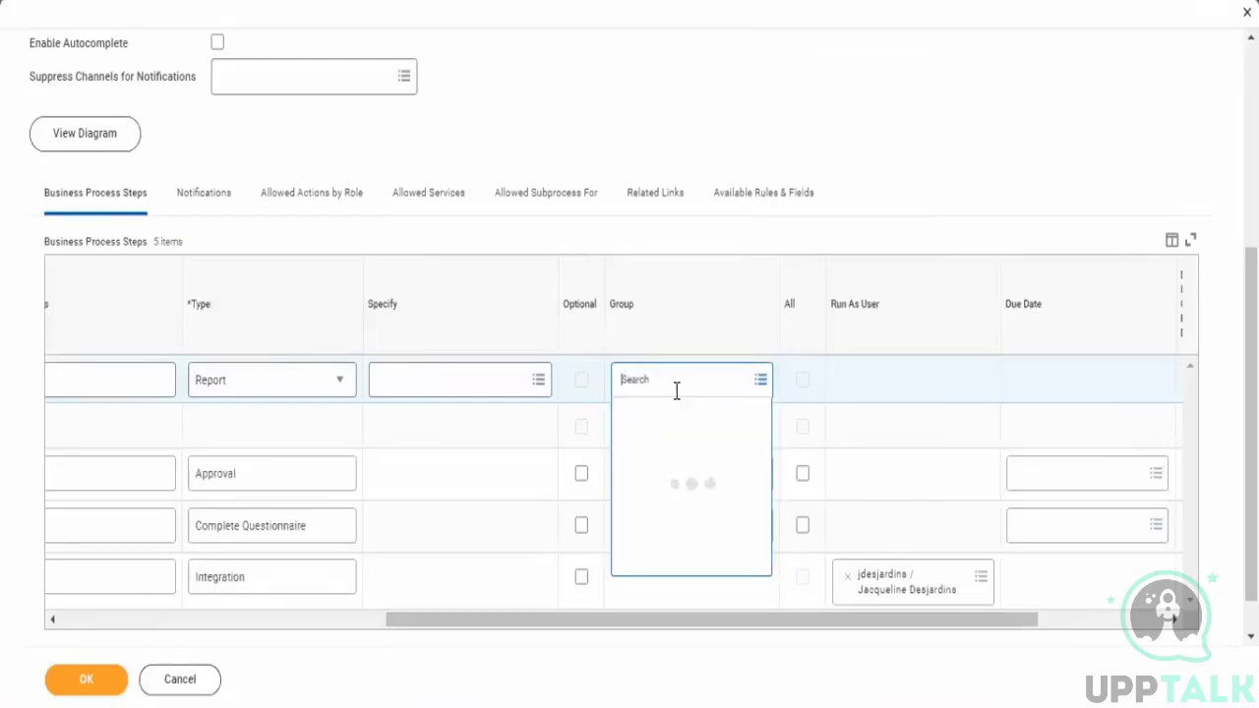
type("H")
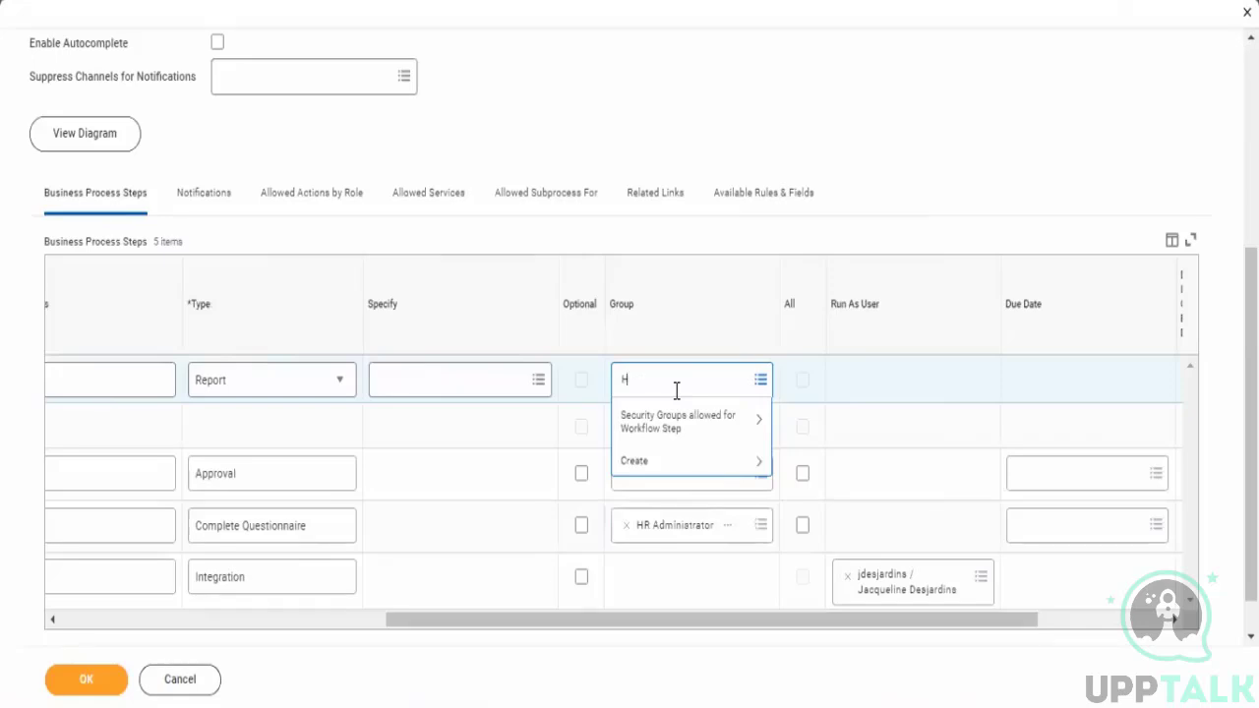
type("R admin")
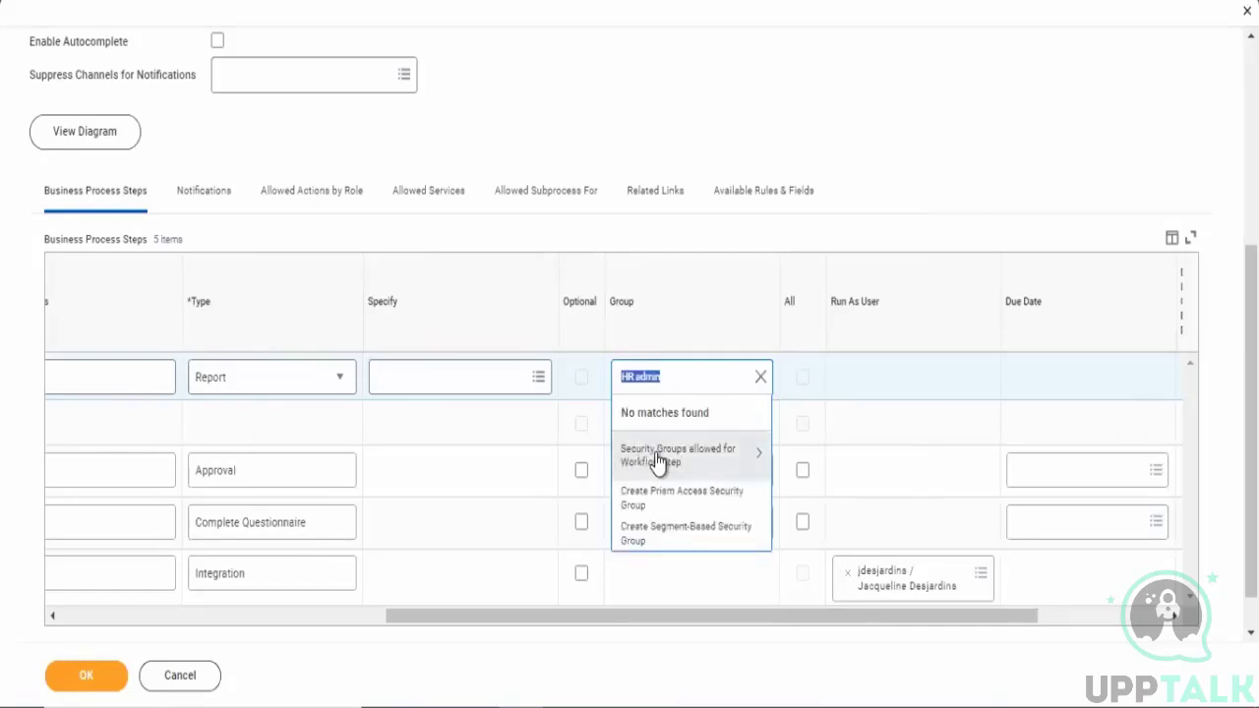
left_click(659, 462)
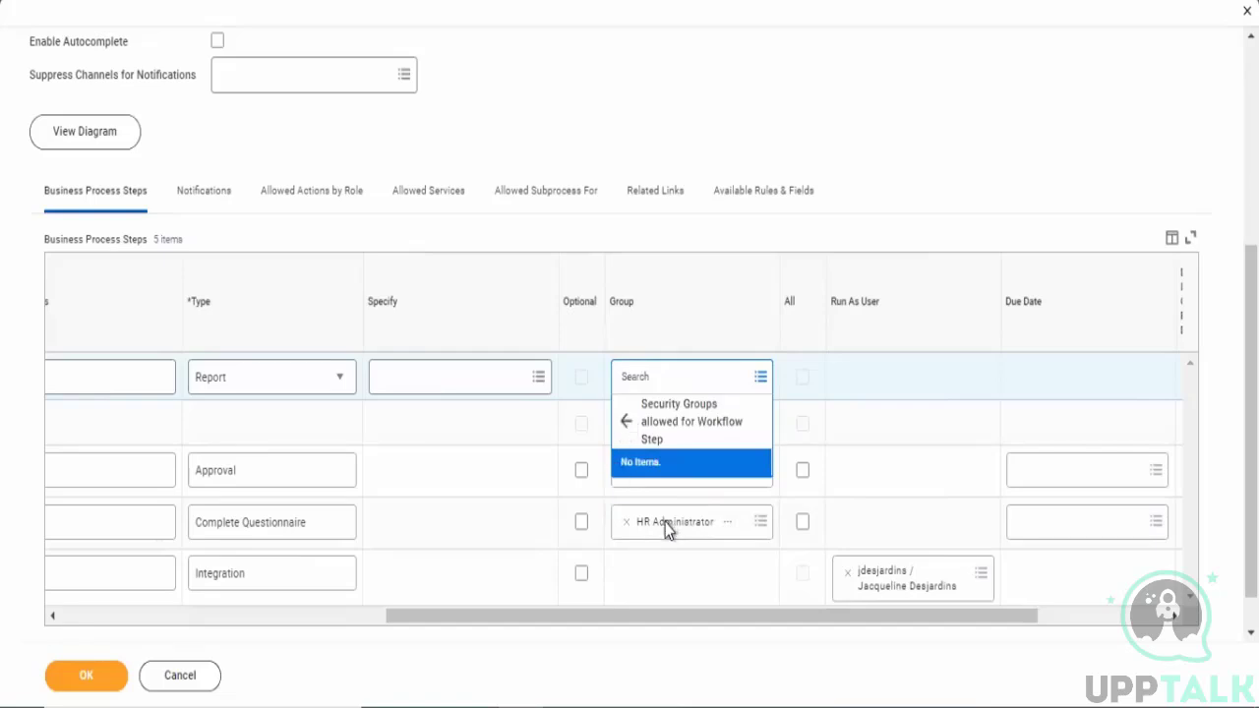
left_click(676, 494)
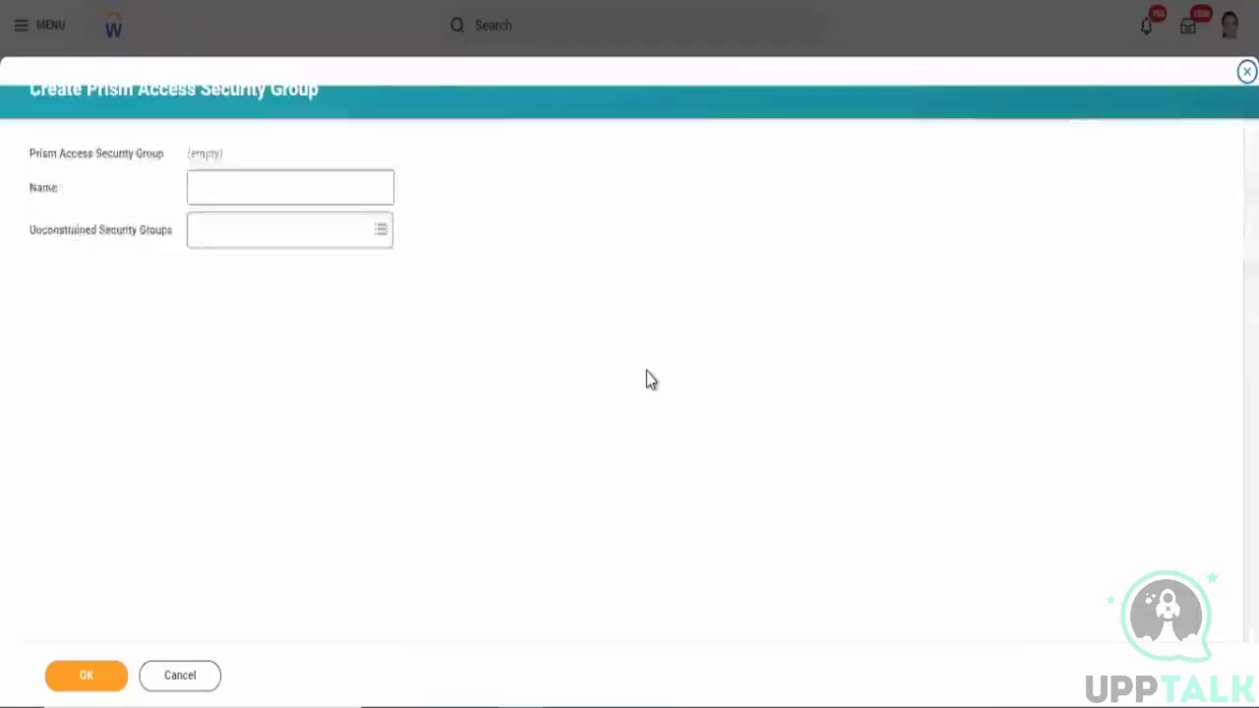
left_click(182, 675)
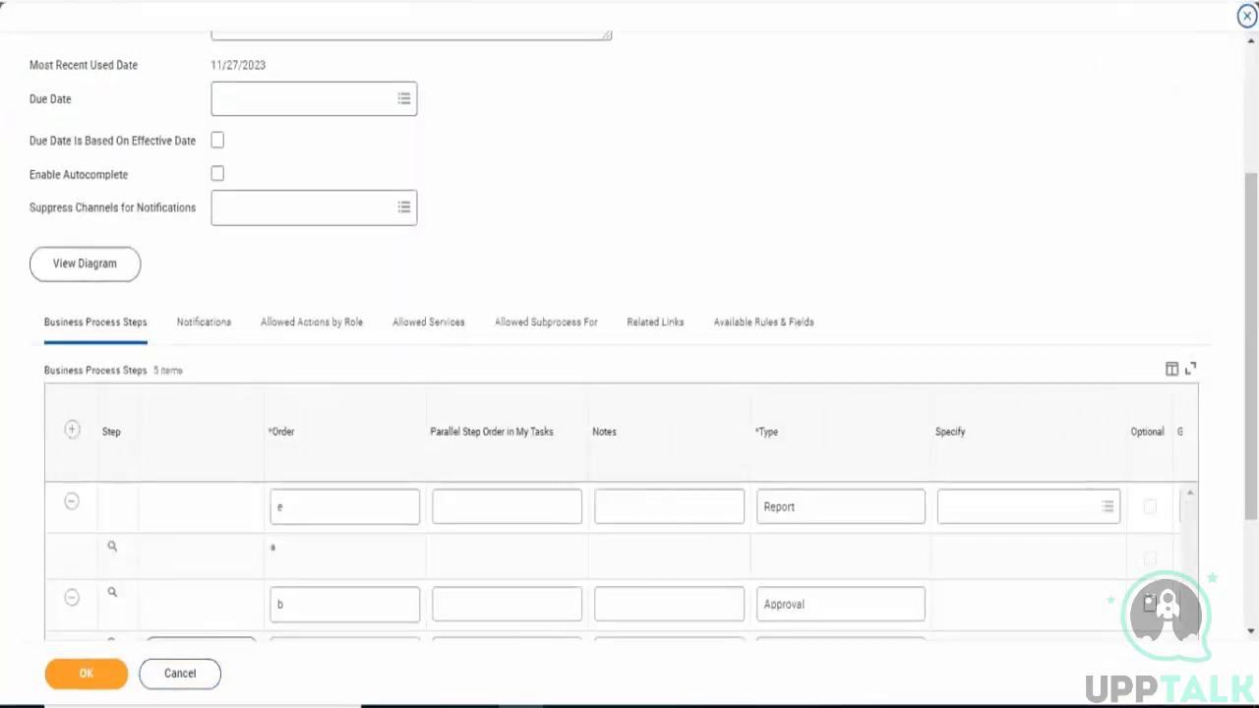
- Set the new step e's type to Report Group
left_click_drag(1250, 226, 1250, 104)
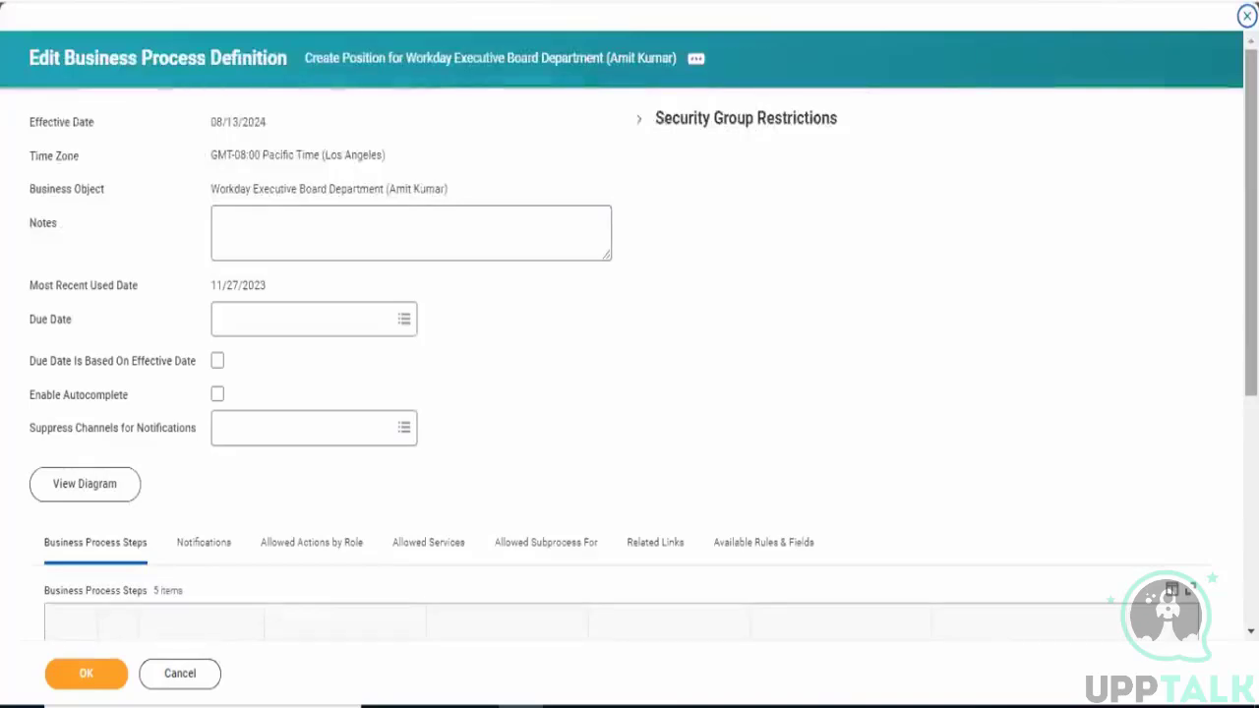
scroll(630, 354, "down", 4)
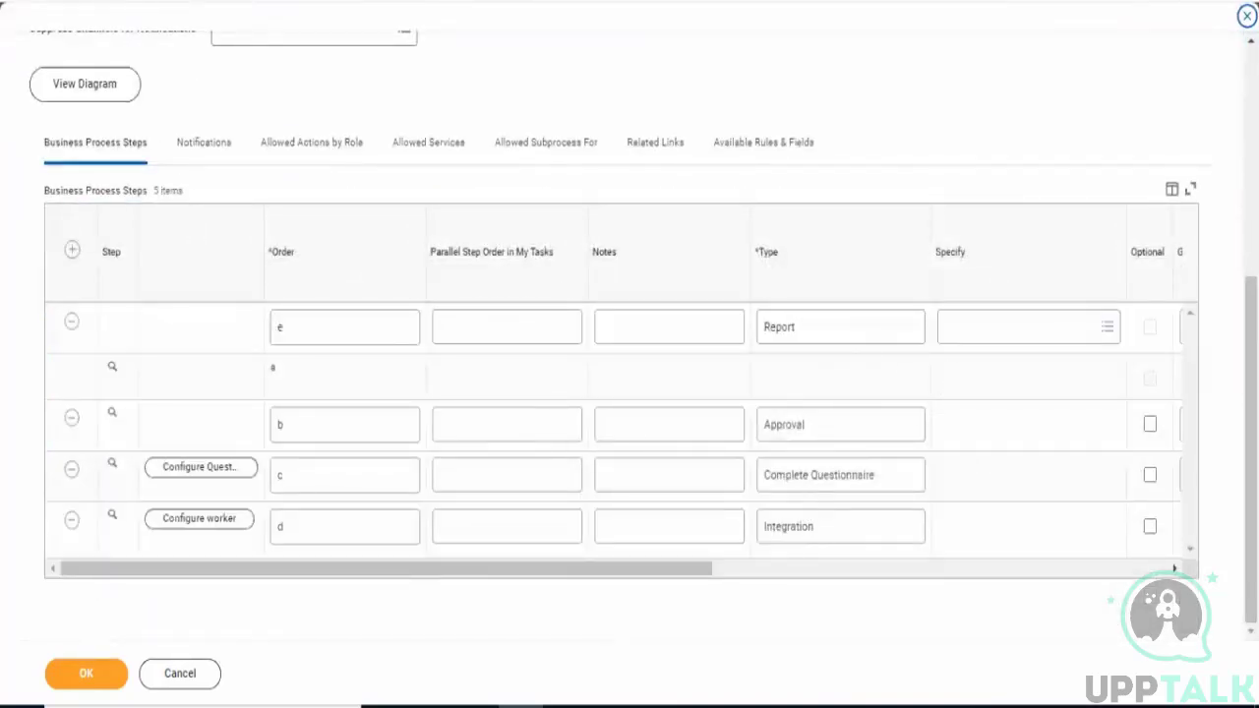
scroll(630, 354, "up", 4)
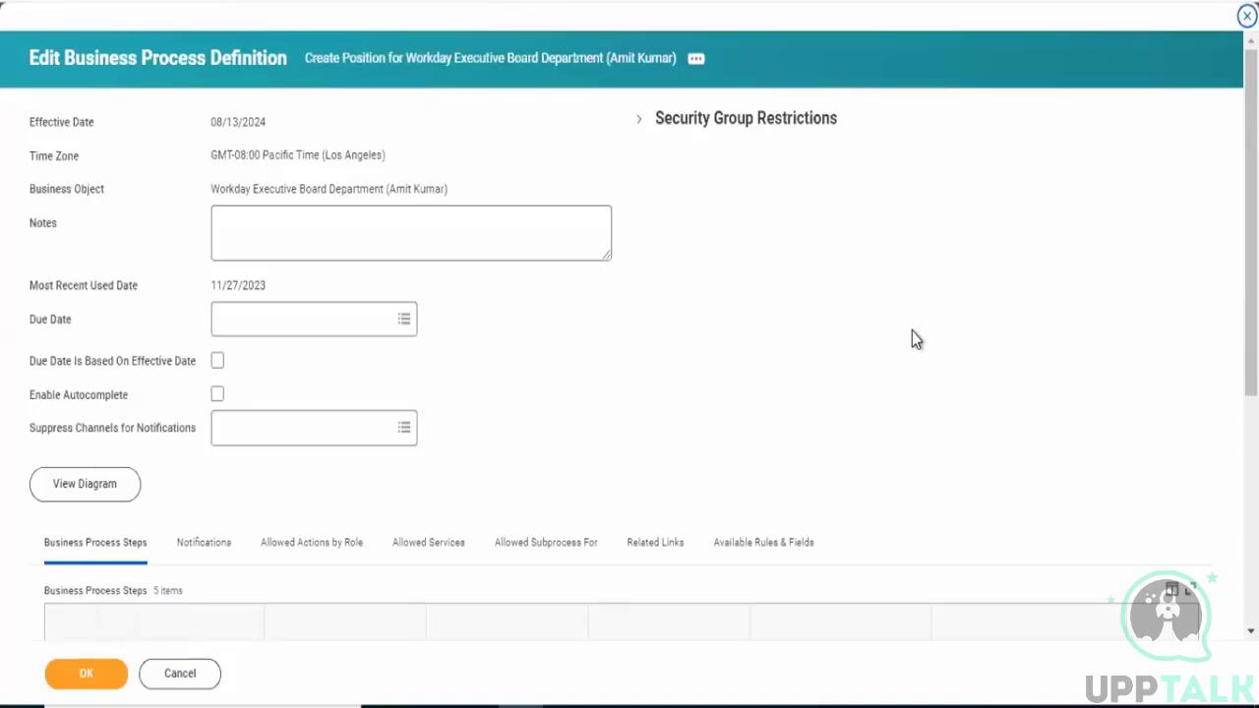
scroll(847, 429, "down", 5)
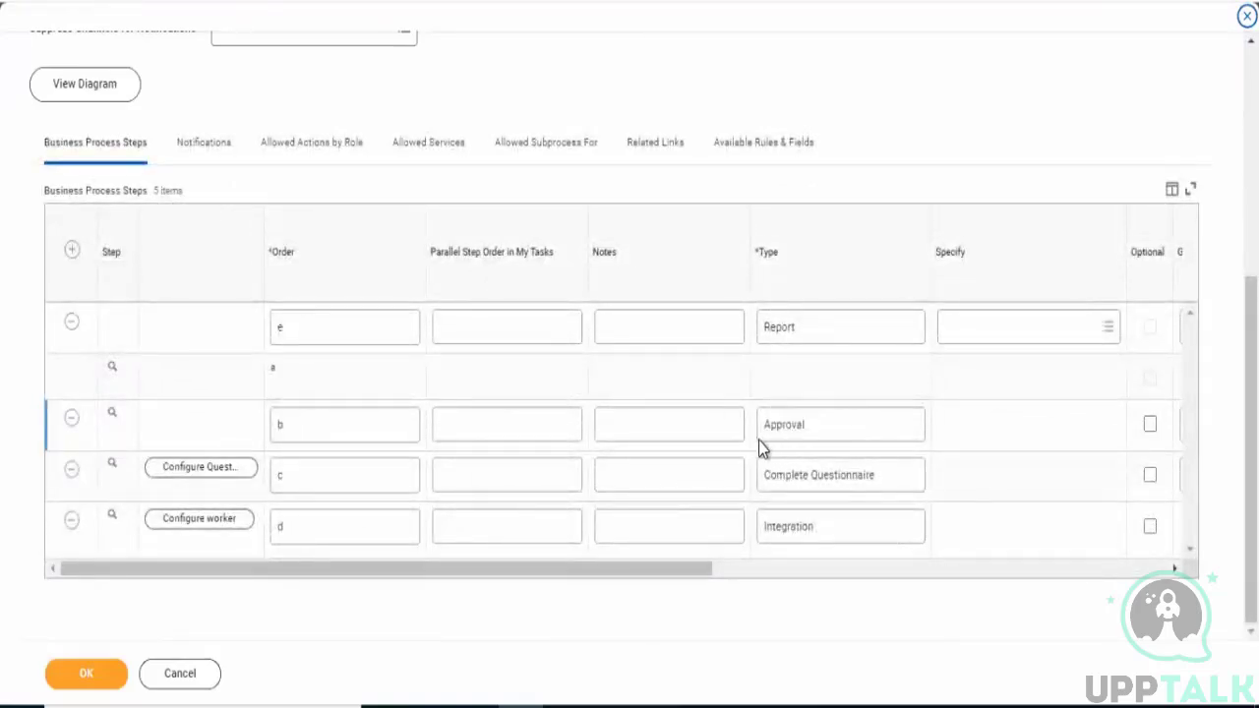
left_click(783, 335)
left_click(858, 334)
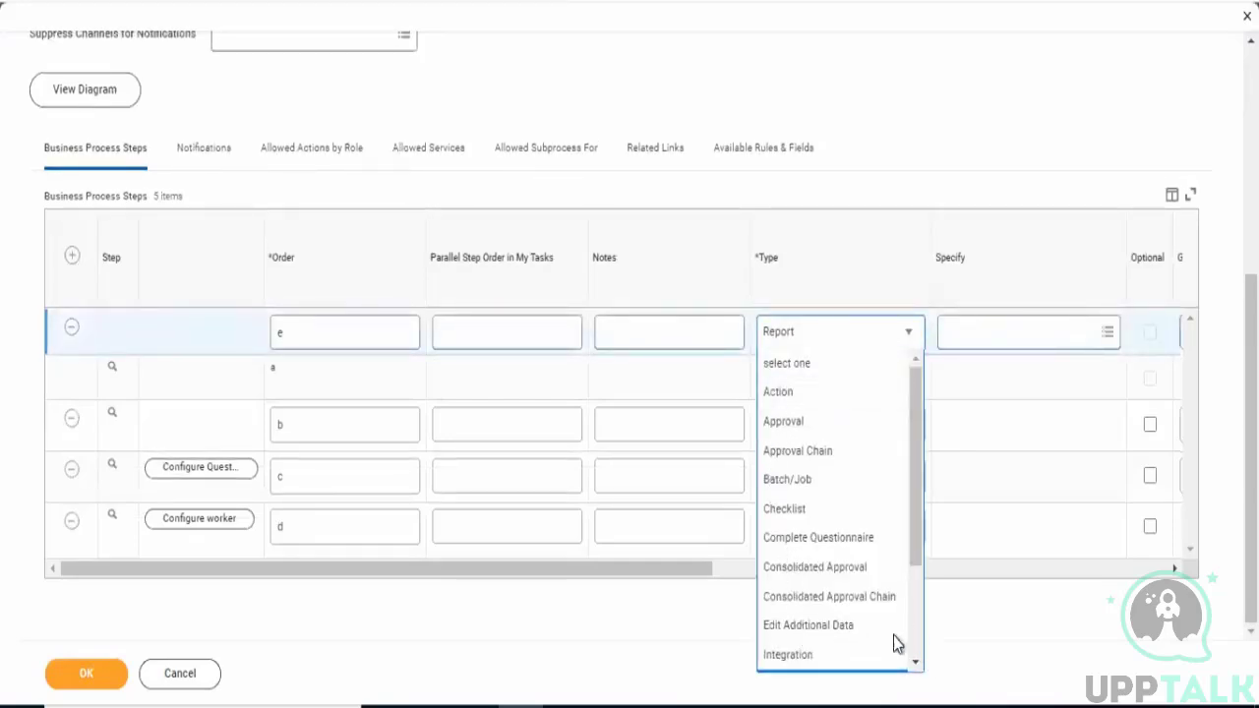
scroll(816, 657, "down", 3)
left_click(796, 574)
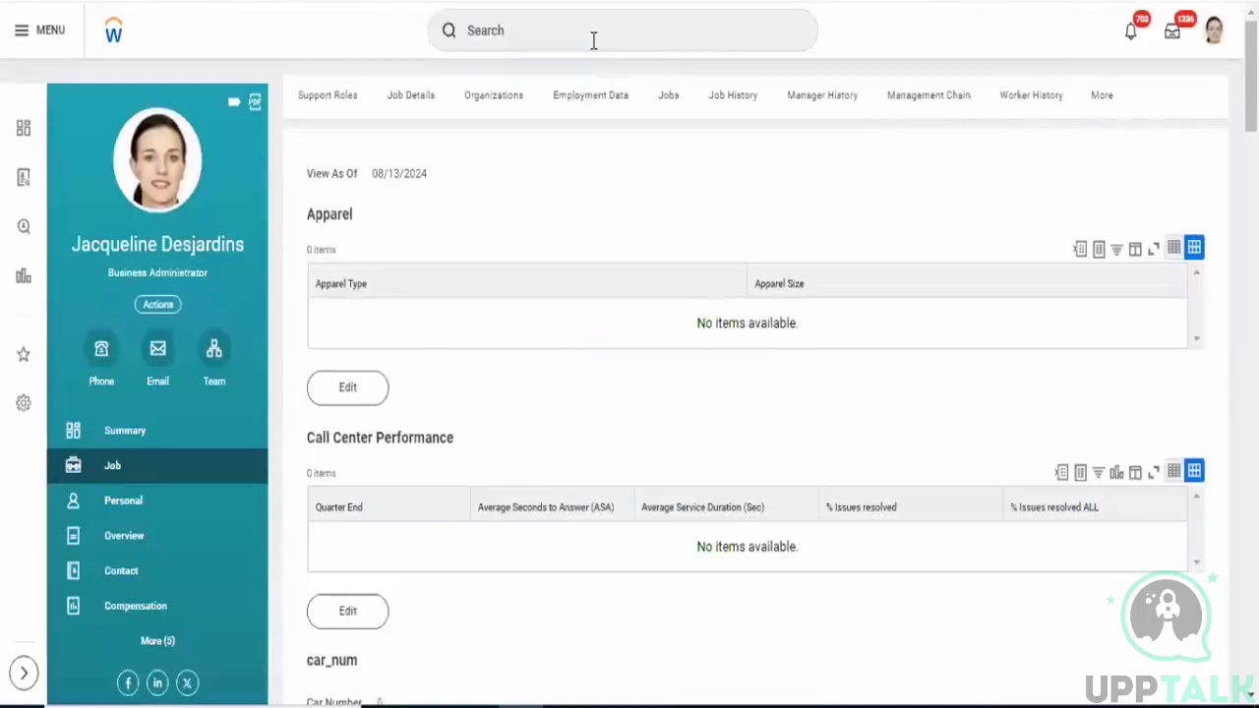
- Search for and open the Create Report Group task
left_click(594, 39)
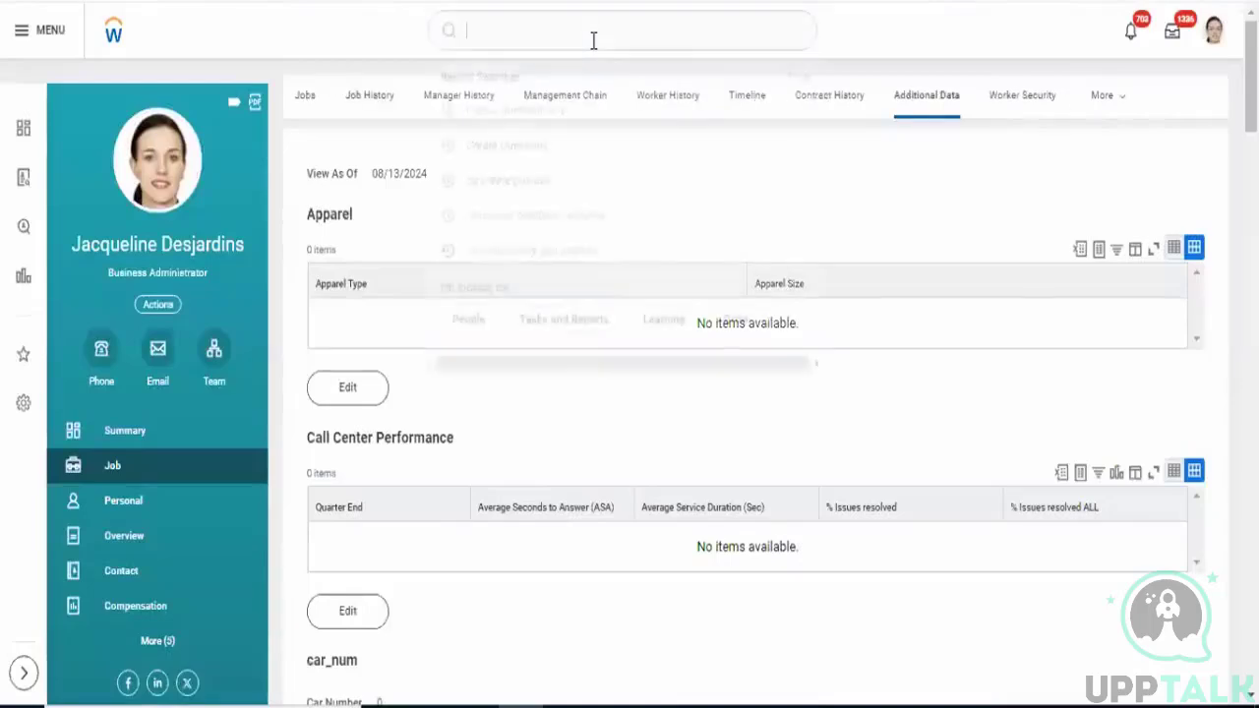
type("creat")
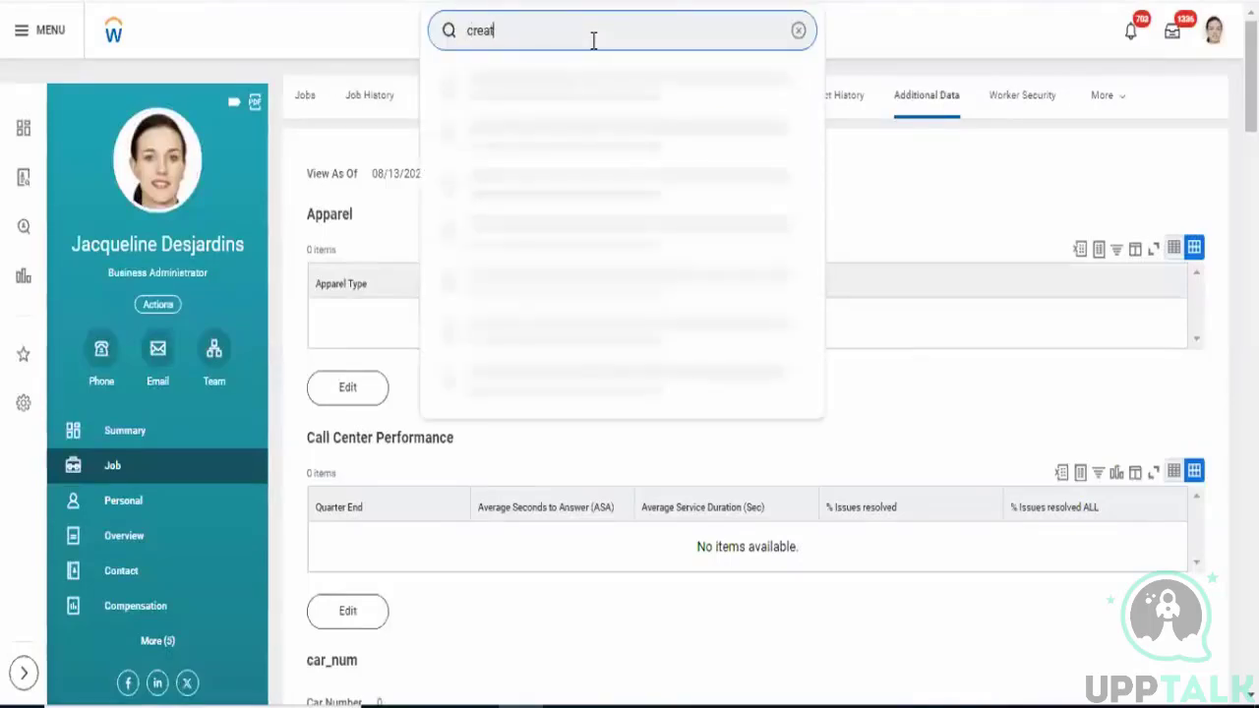
type("e report")
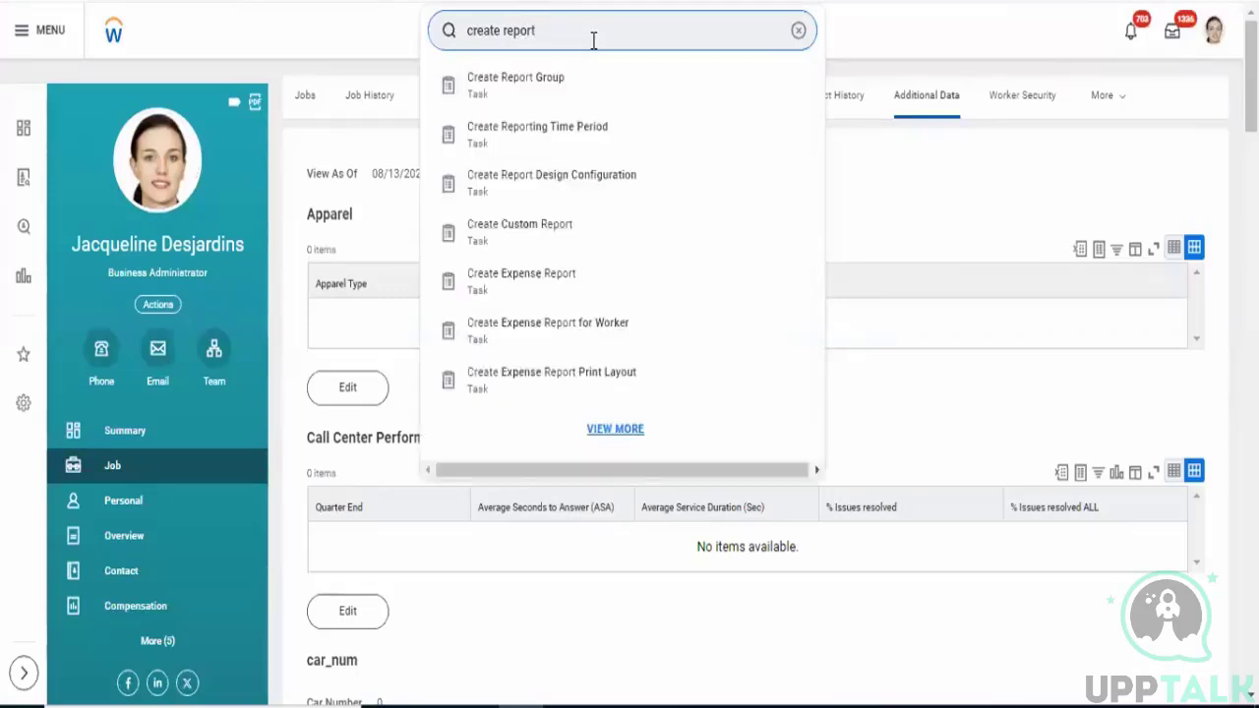
left_click(520, 87)
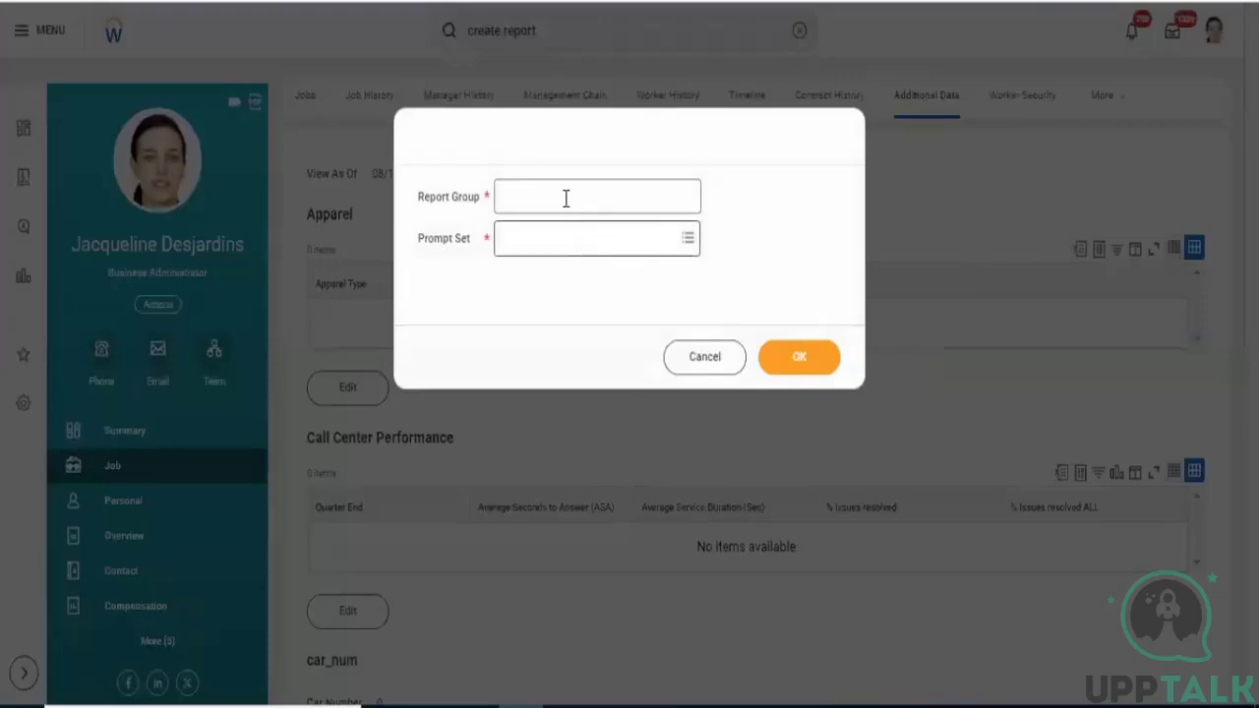
- Name the report group Test and choose the Financial Reporting prompt set
left_click(565, 200)
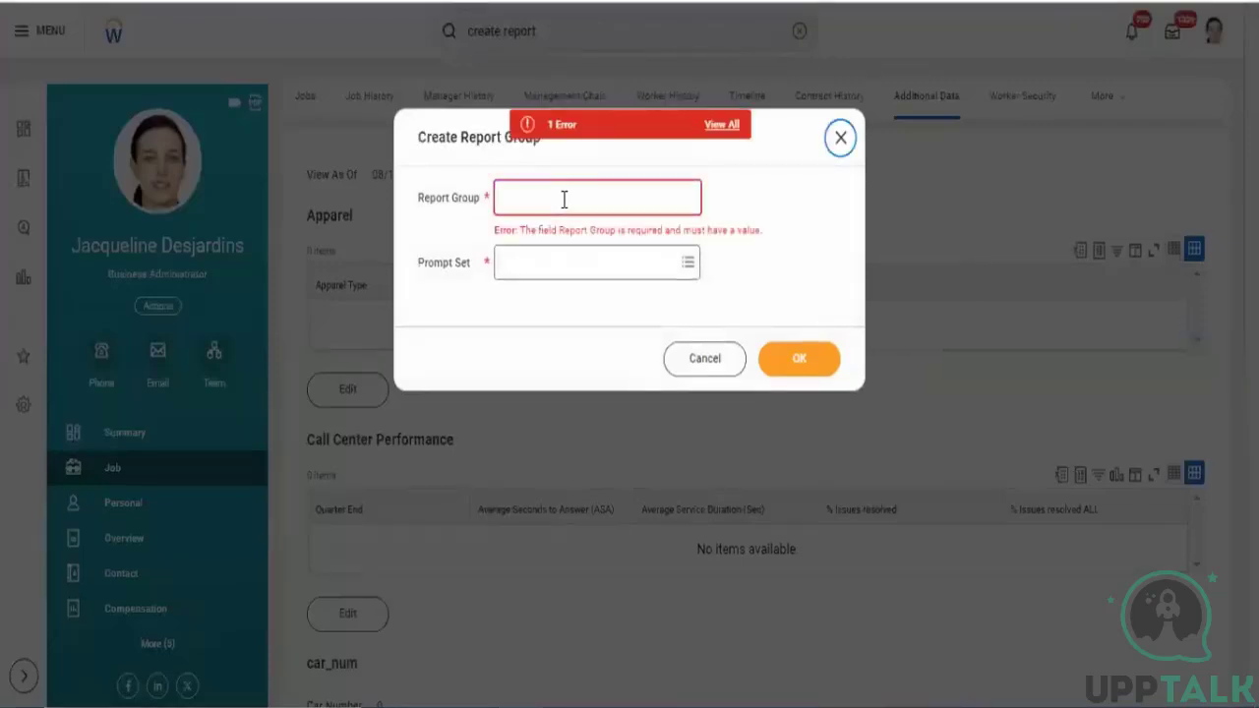
left_click(565, 200)
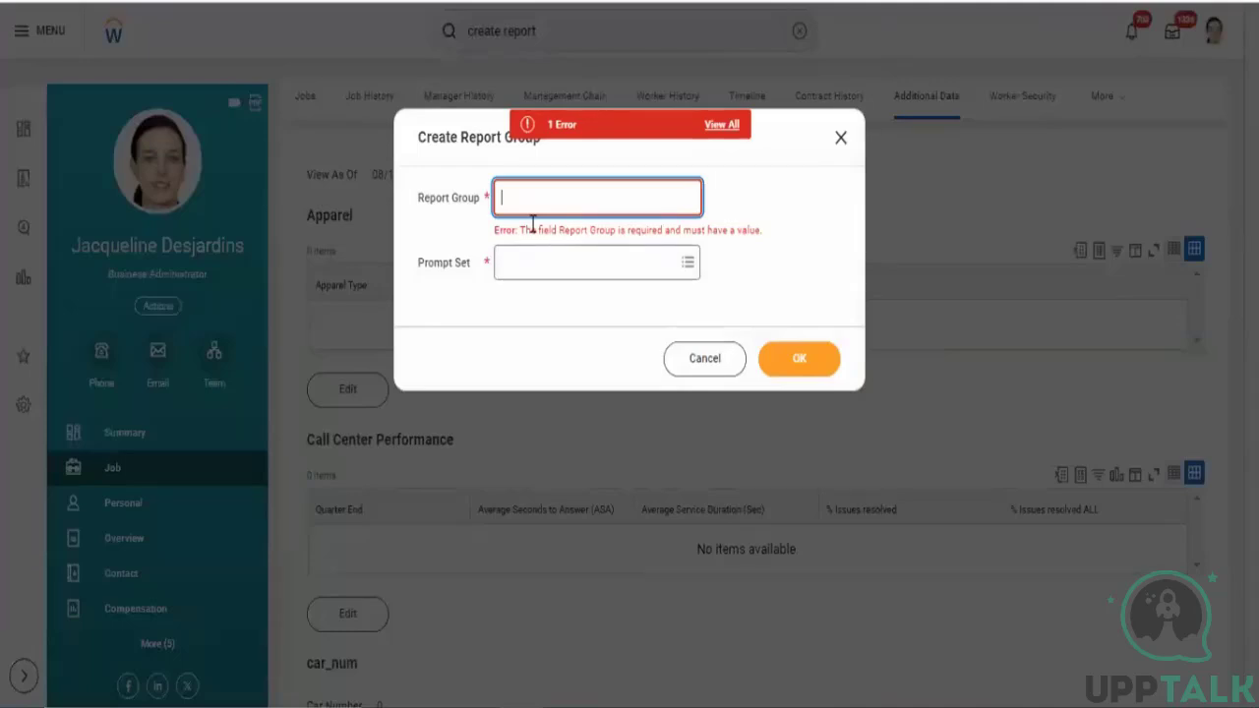
type("Test")
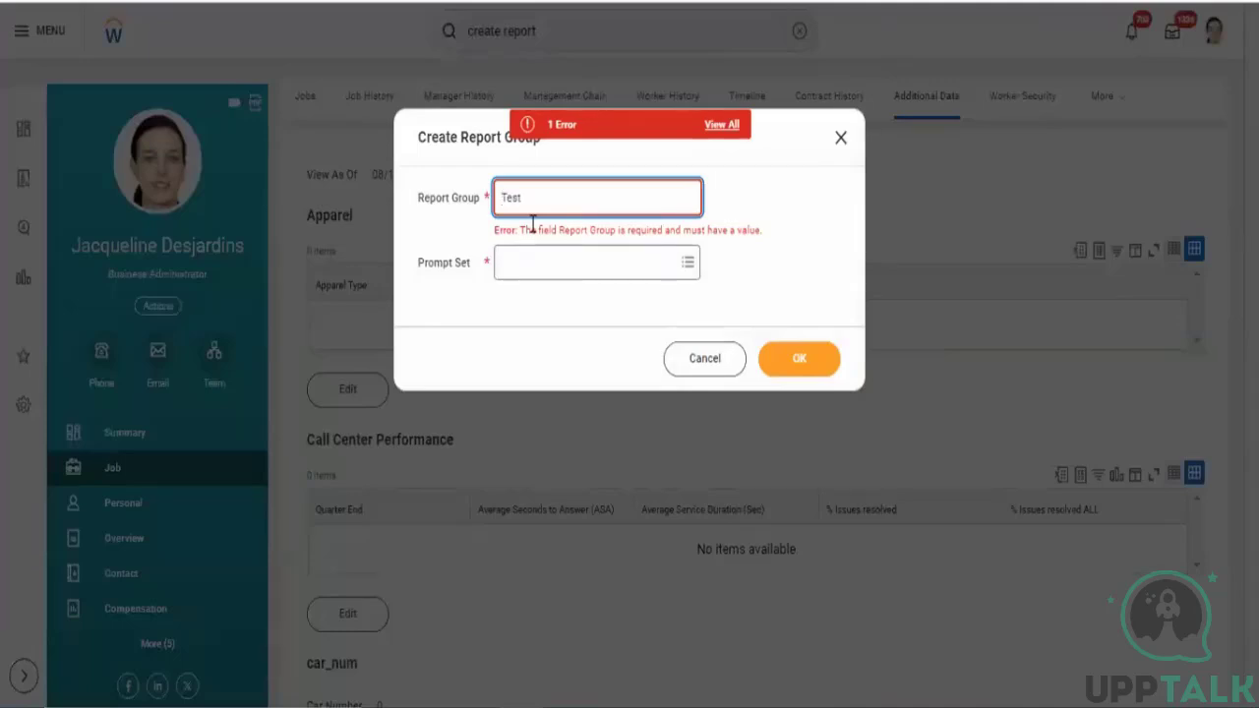
left_click(509, 344)
left_click(539, 242)
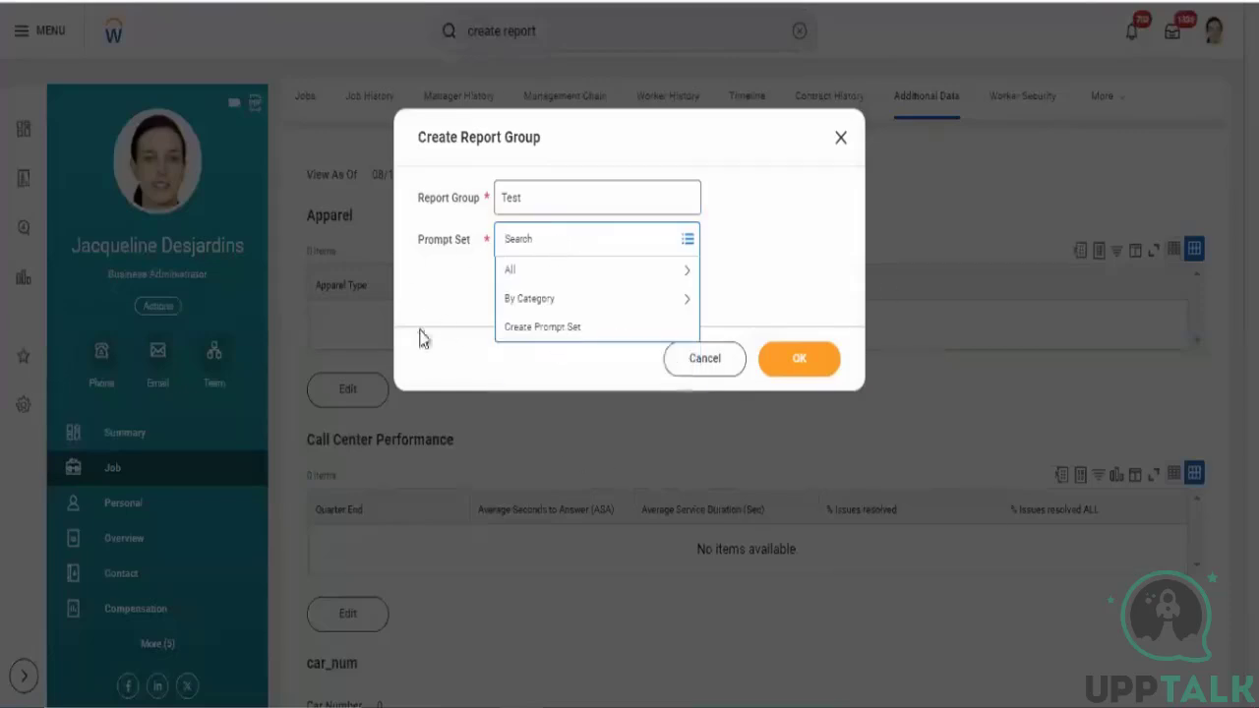
left_click(541, 272)
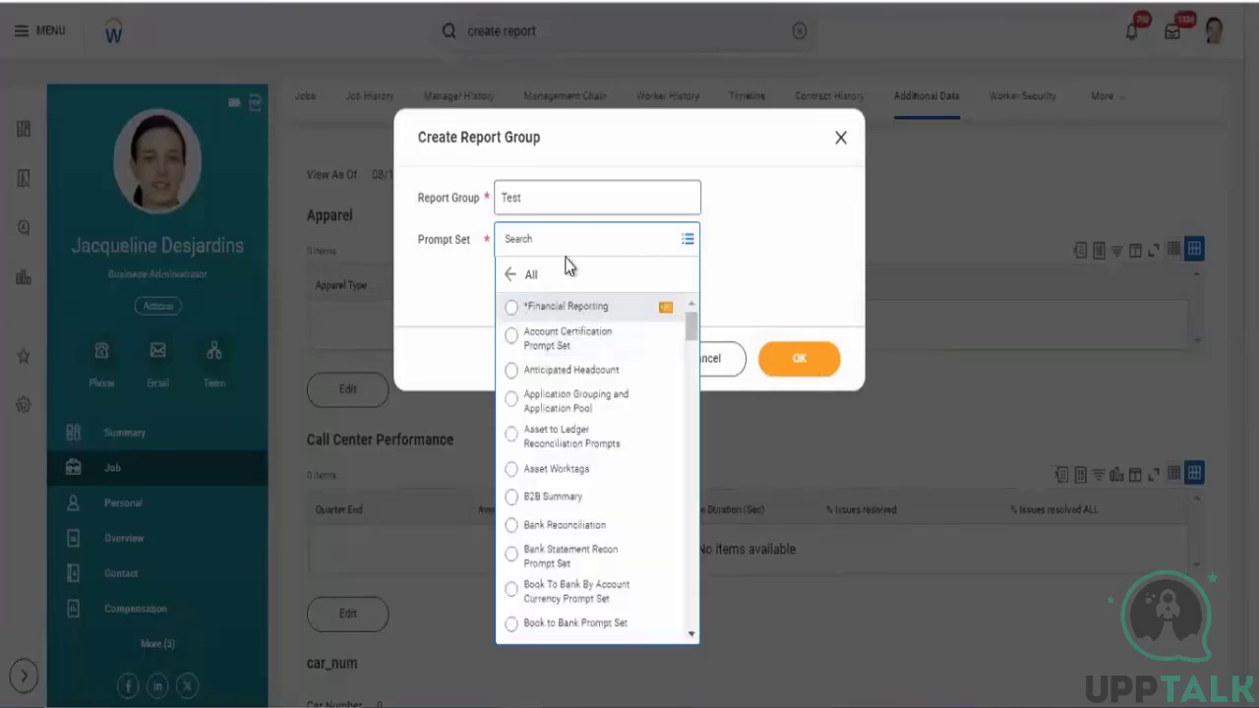
left_click(566, 306)
left_click(819, 375)
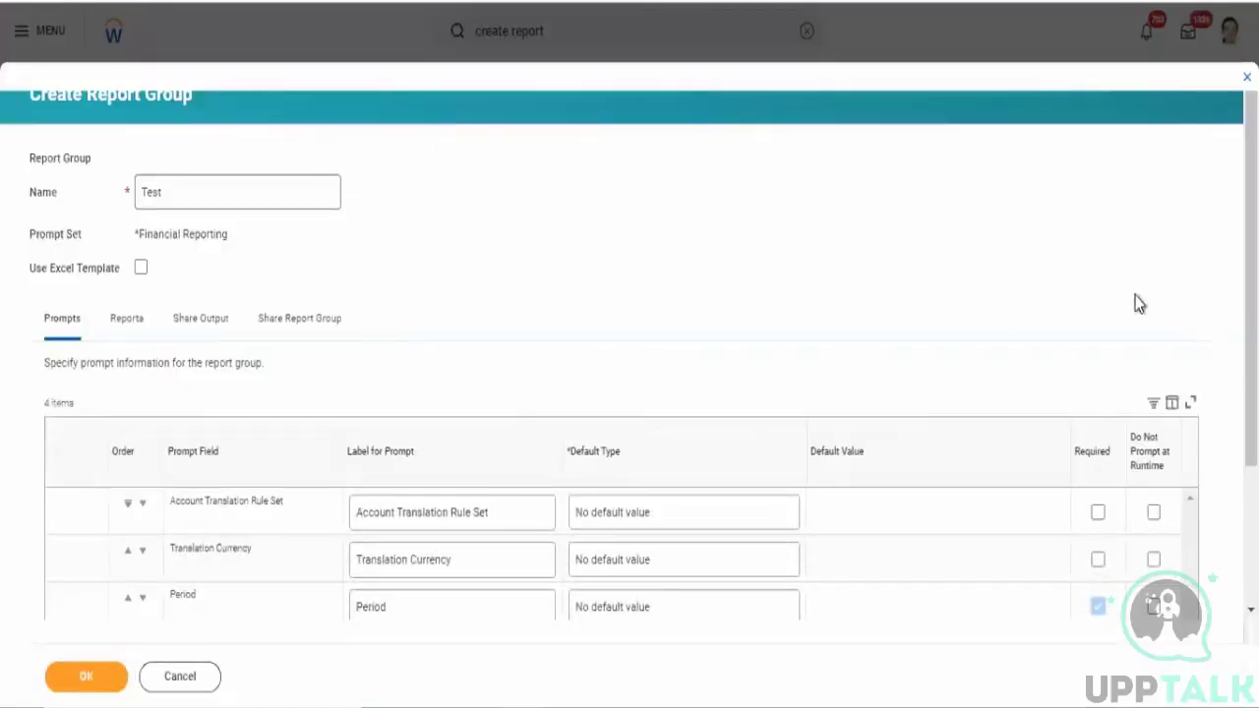
- Add a report configuration to the Test report group and try to save it
scroll(629, 393, "down", 2)
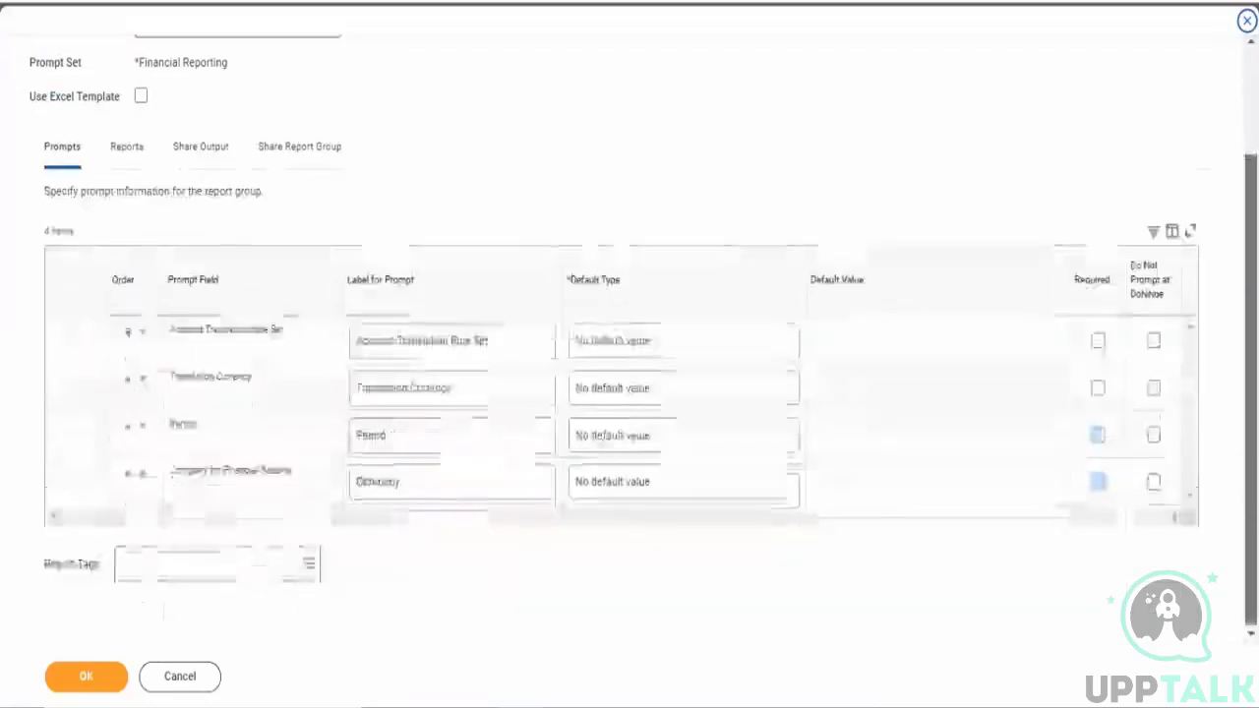
left_click(127, 148)
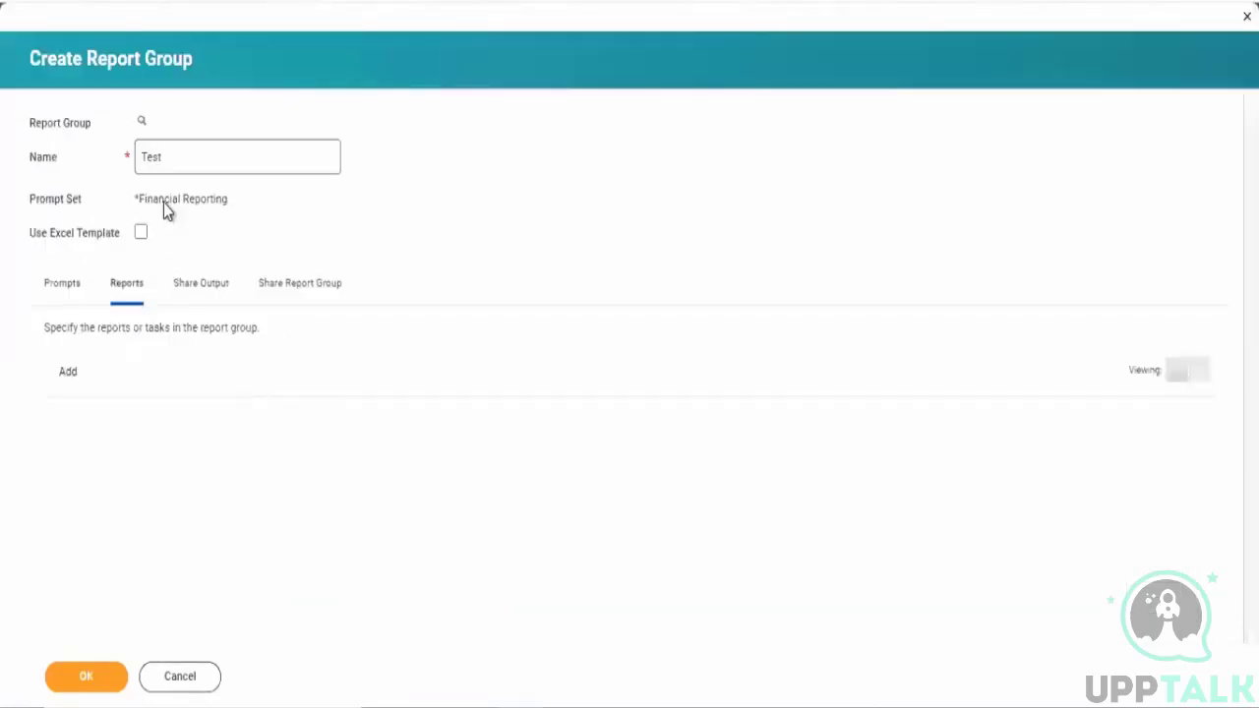
left_click(67, 374)
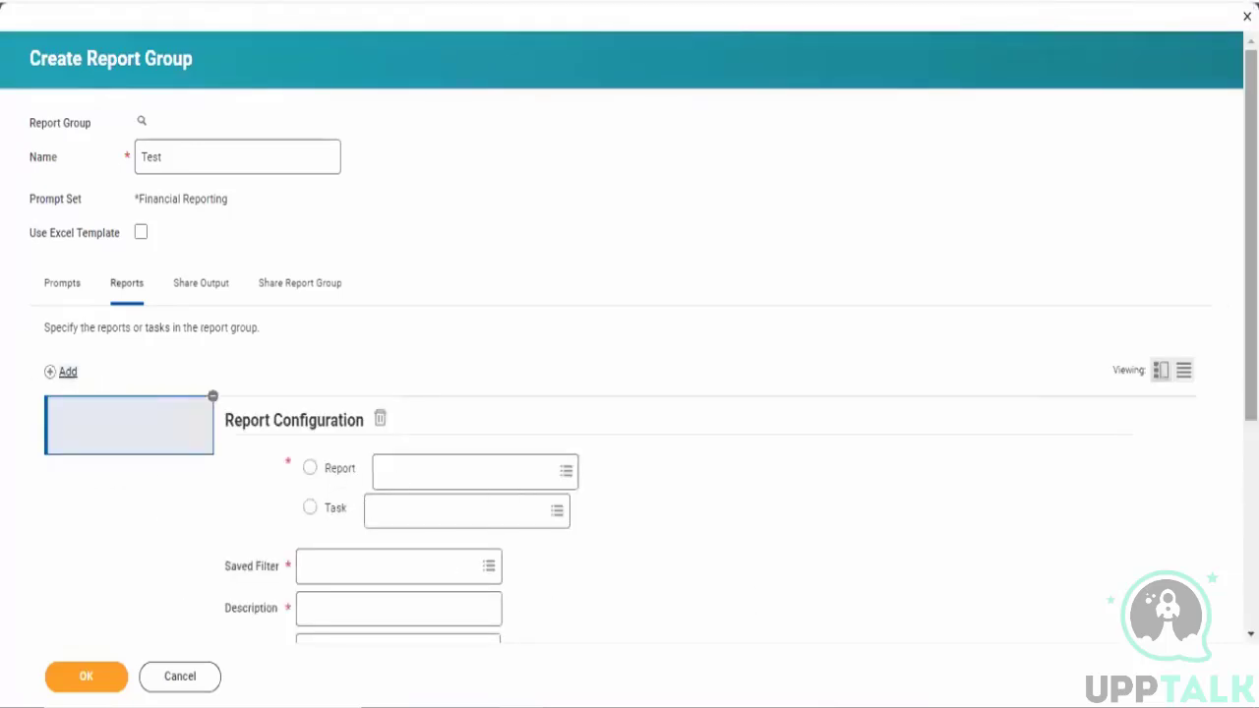
scroll(525, 416, "down", 2)
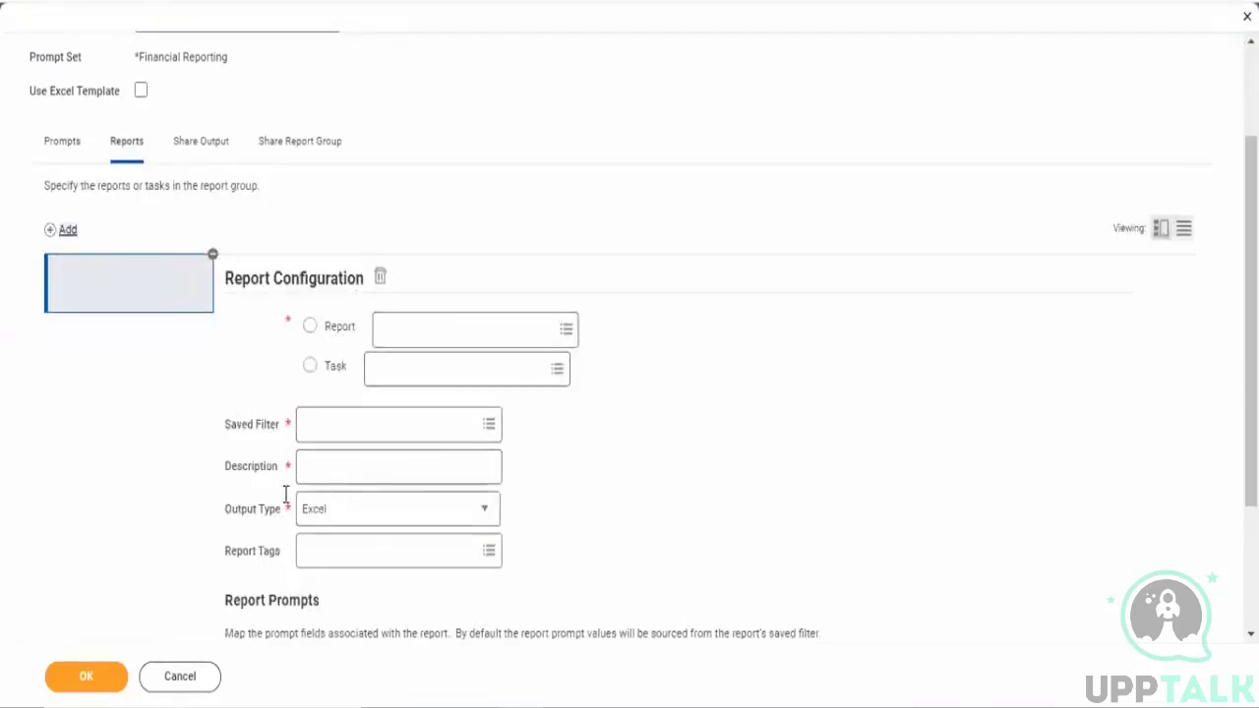
left_click(325, 428)
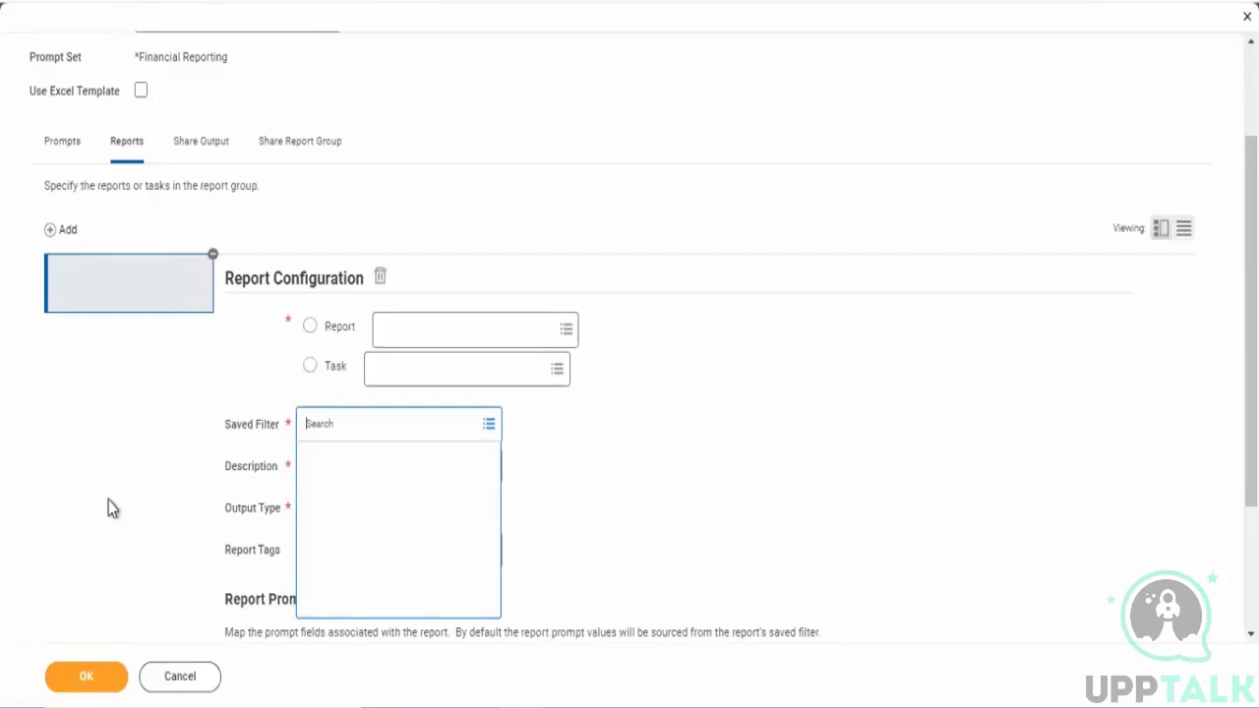
left_click(87, 678)
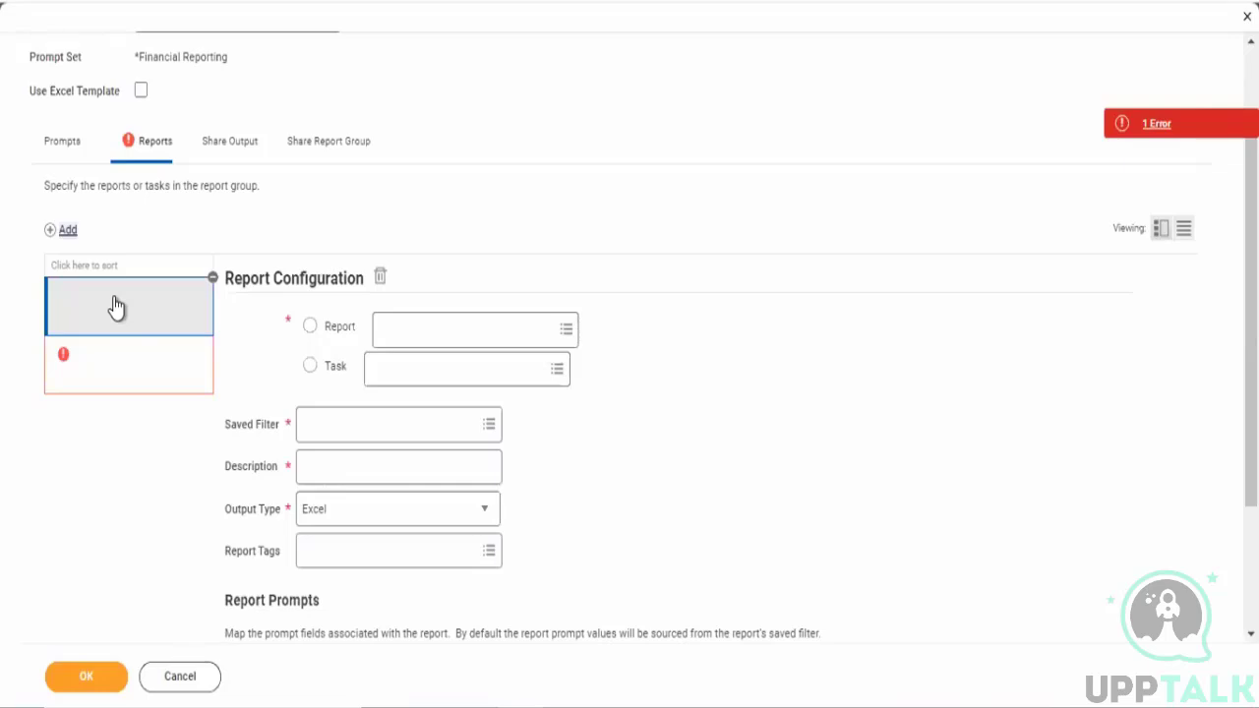
- Discard the unfinished report group and return to the business process definition
left_click(180, 676)
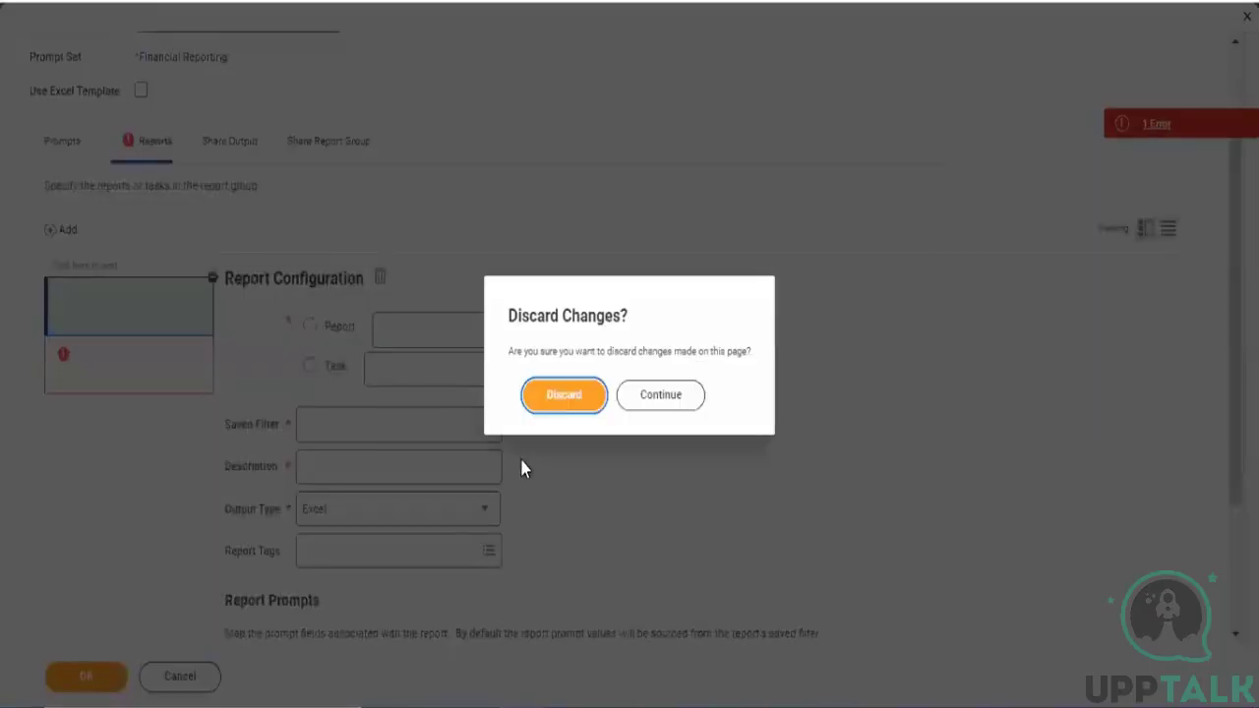
left_click(562, 405)
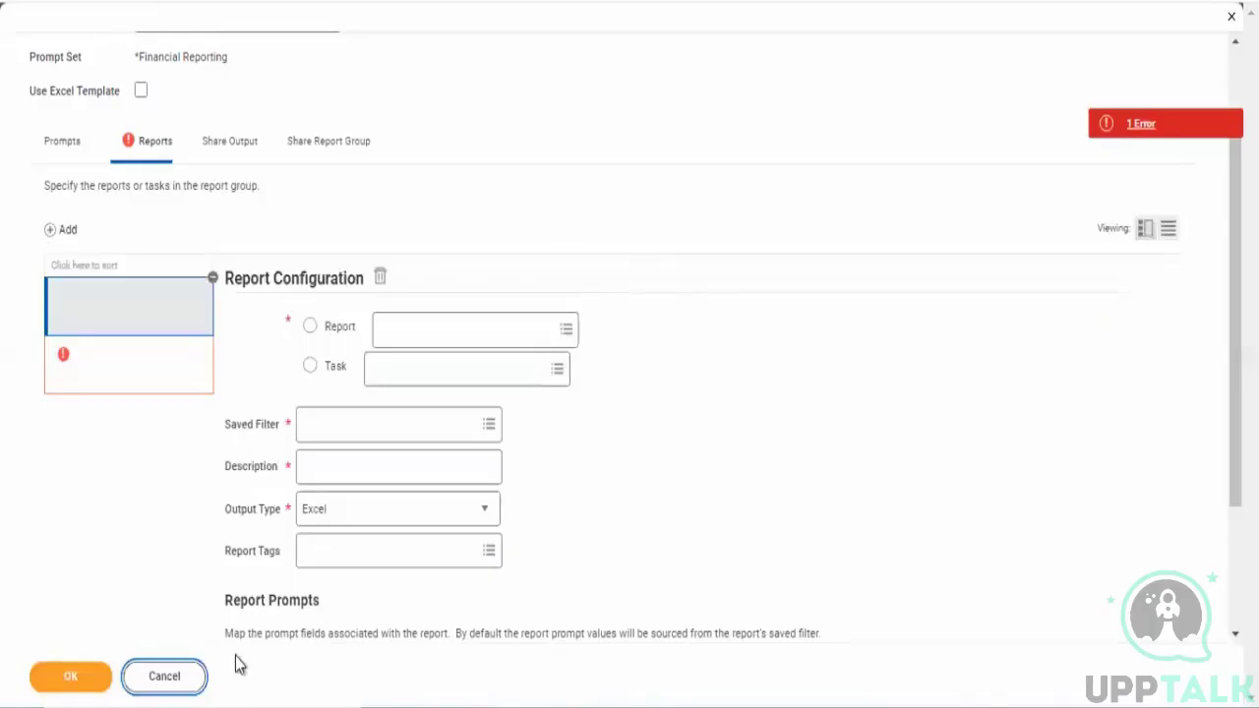
left_click(187, 686)
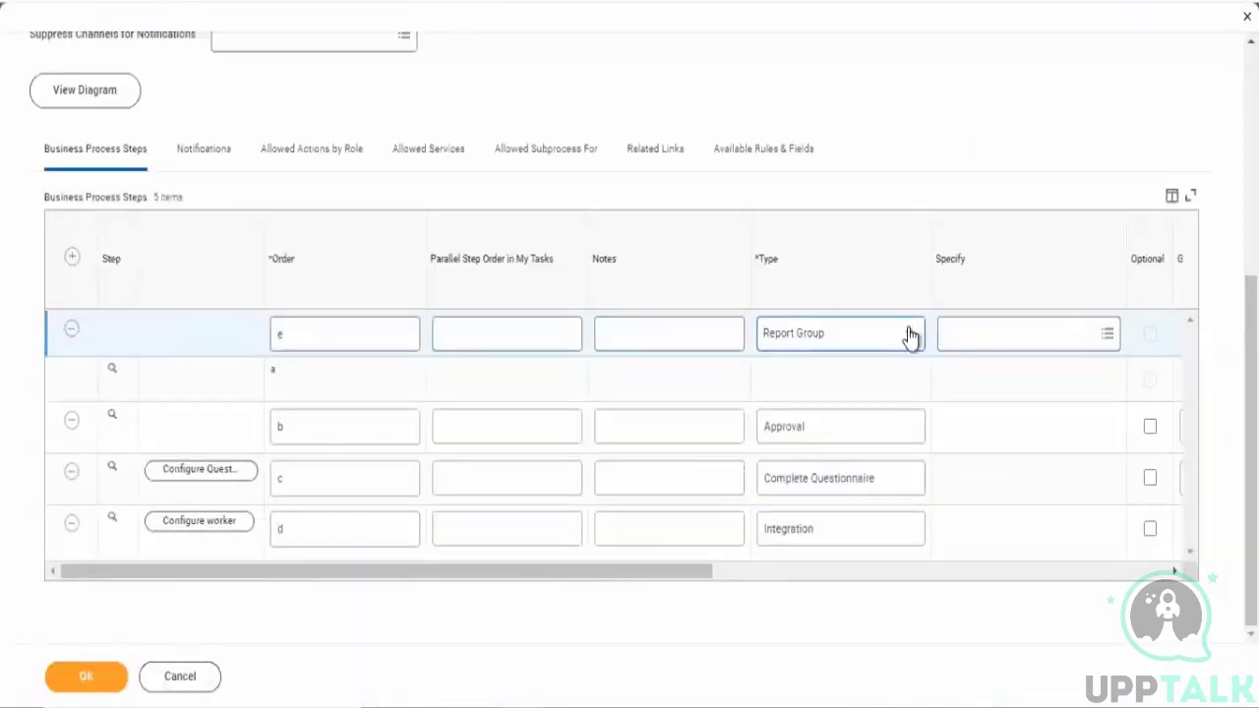
left_click(802, 339)
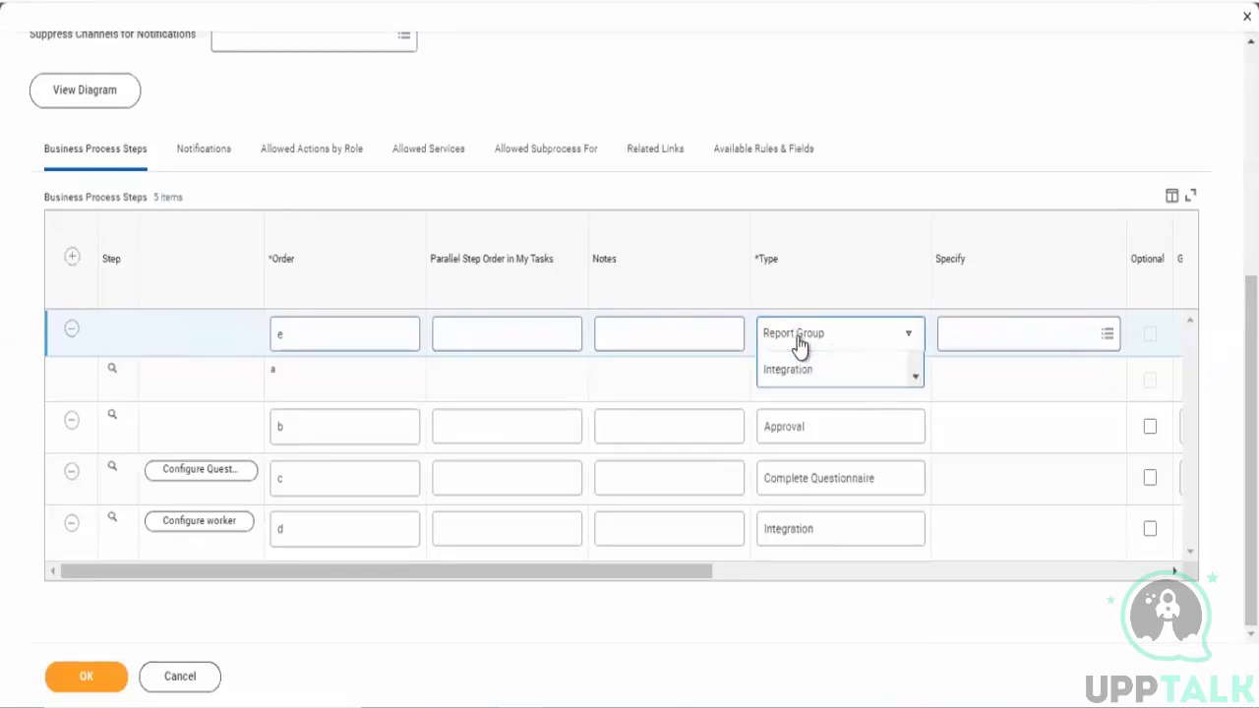
left_click(901, 563)
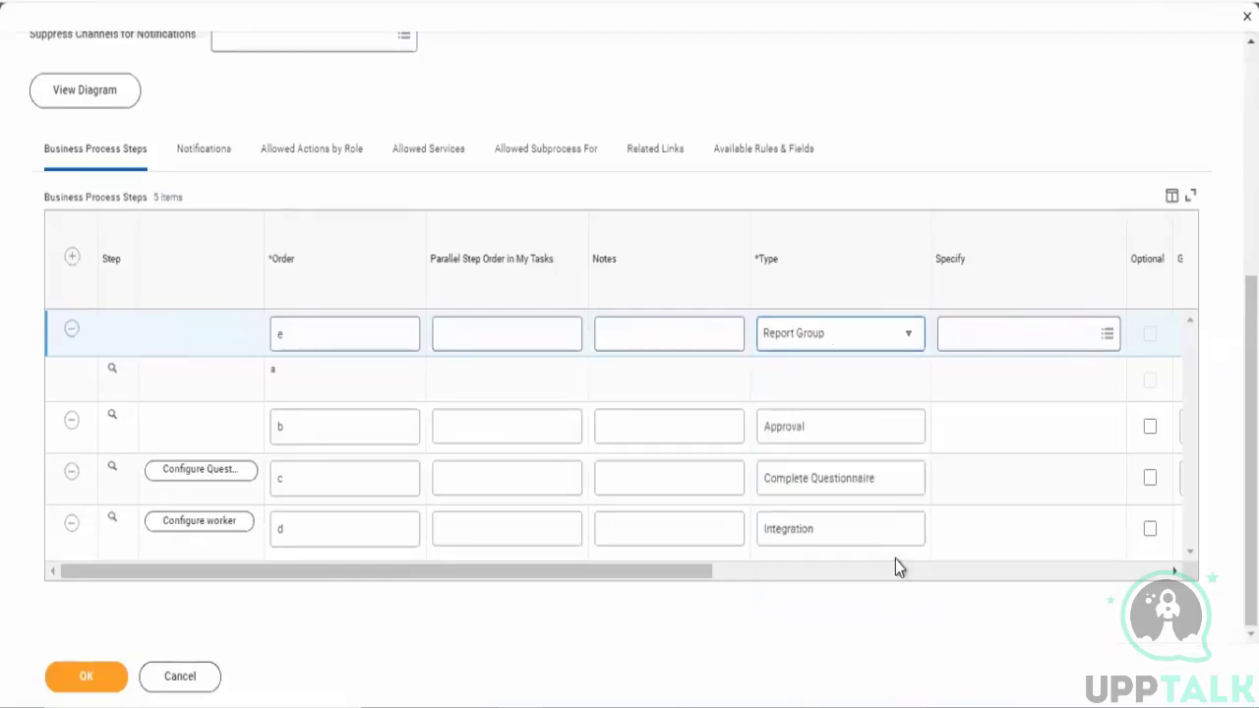
- Change step e's type to Report and try to submit the business process definition
left_click(847, 334)
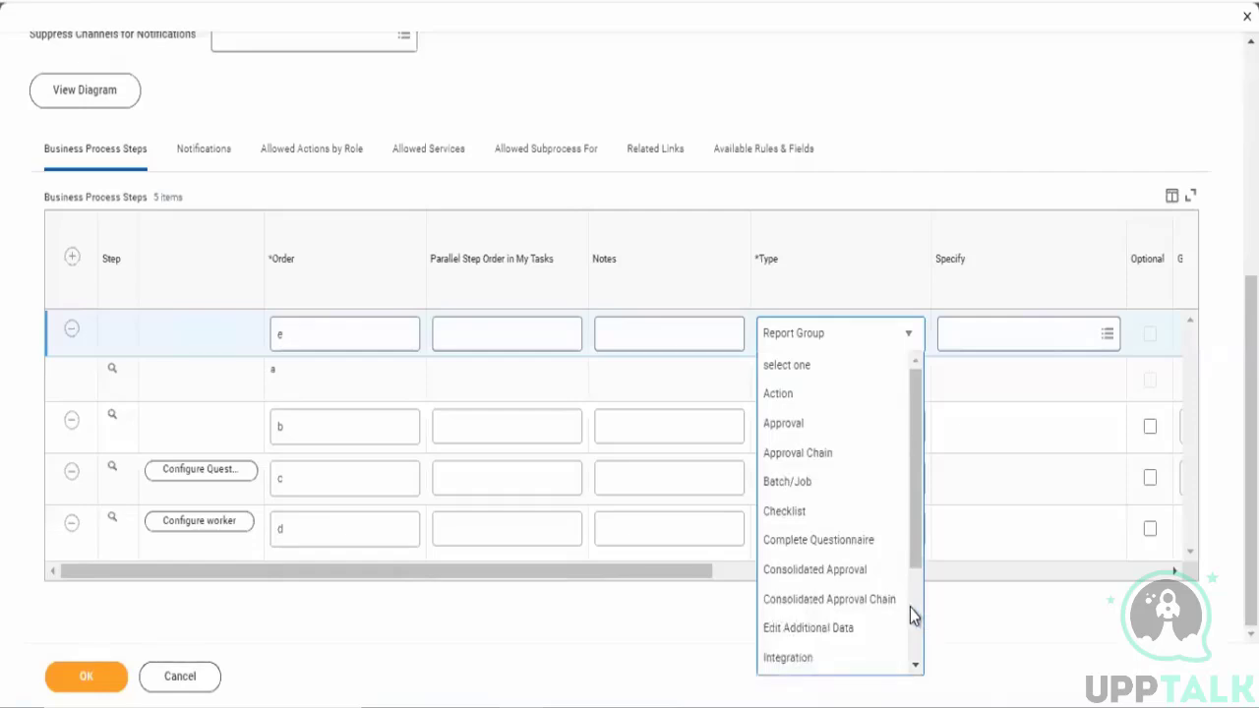
scroll(911, 612, "down", 3)
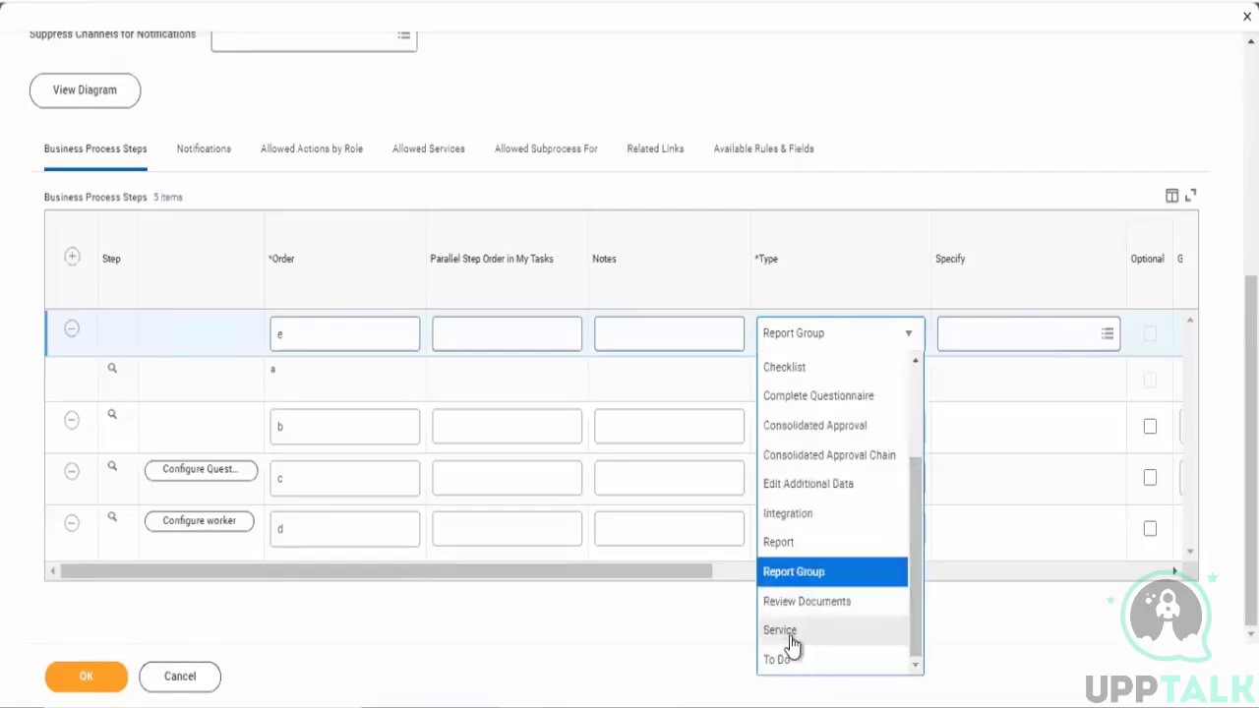
left_click(787, 541)
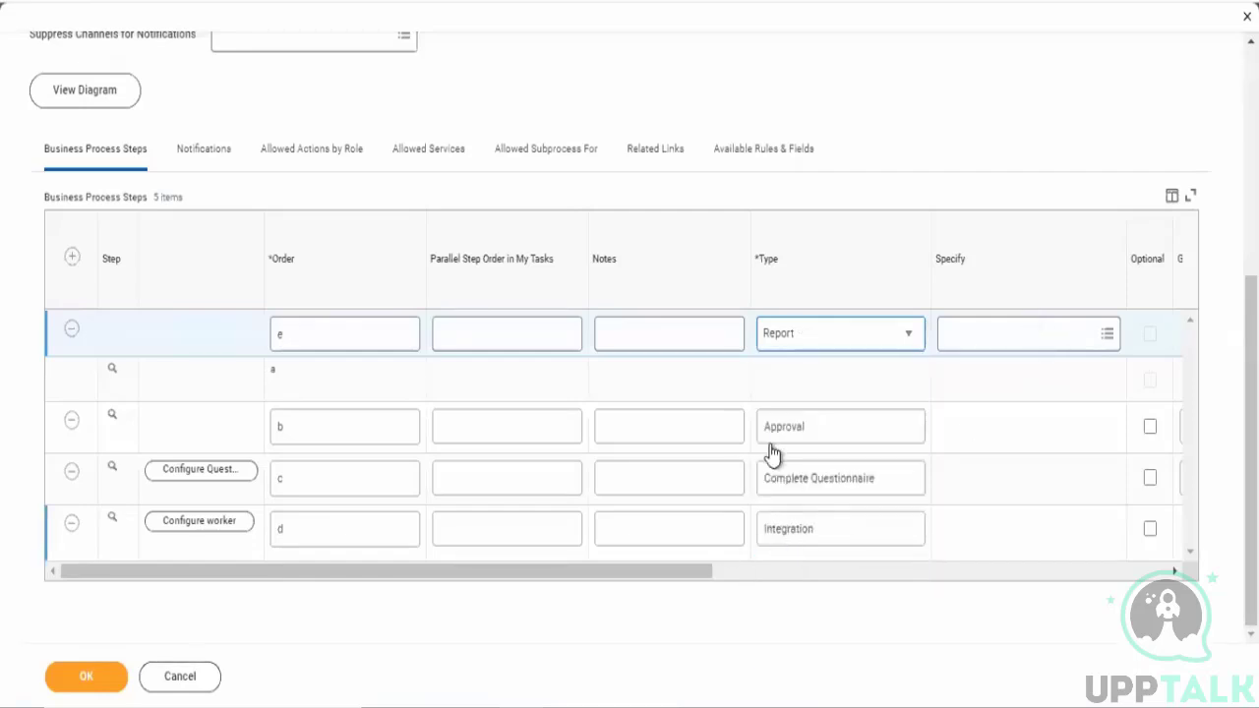
left_click_drag(705, 574, 63, 615)
left_click(70, 675)
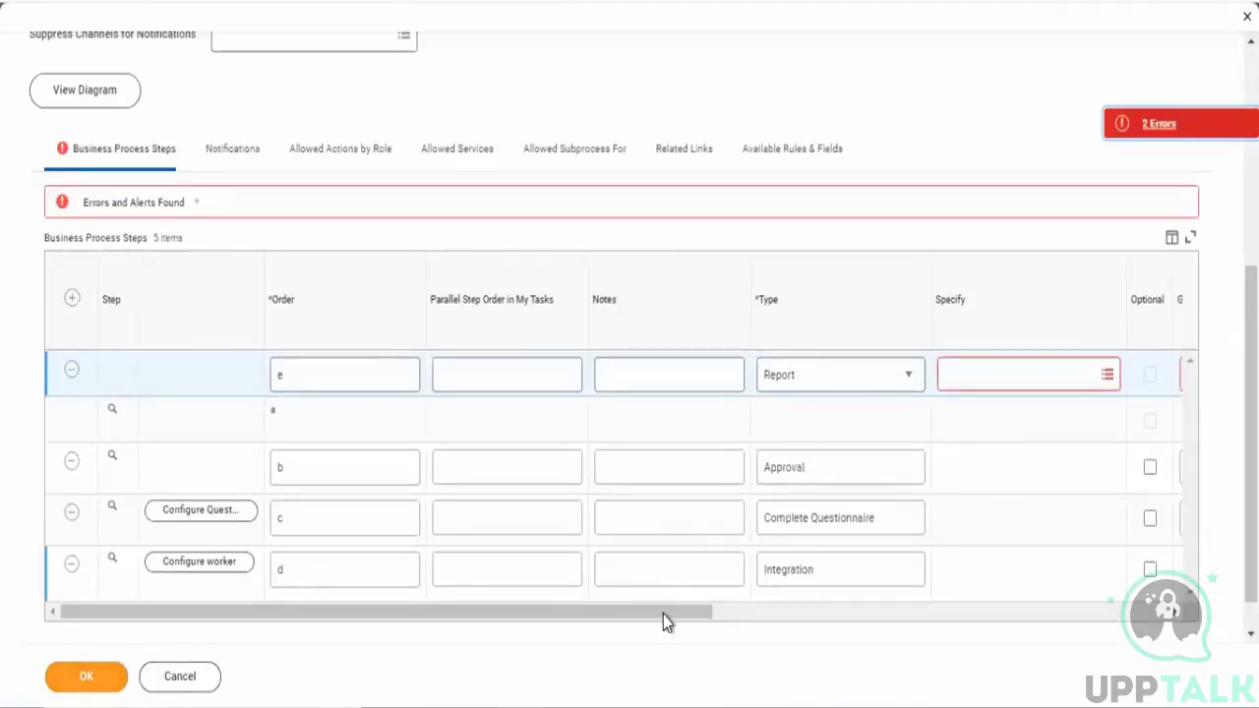
- Browse the report categories offered for step e's Specify field, including All, By Report Type, Custom and Standard Reports
left_click(884, 617)
scroll(901, 507, "right", 3)
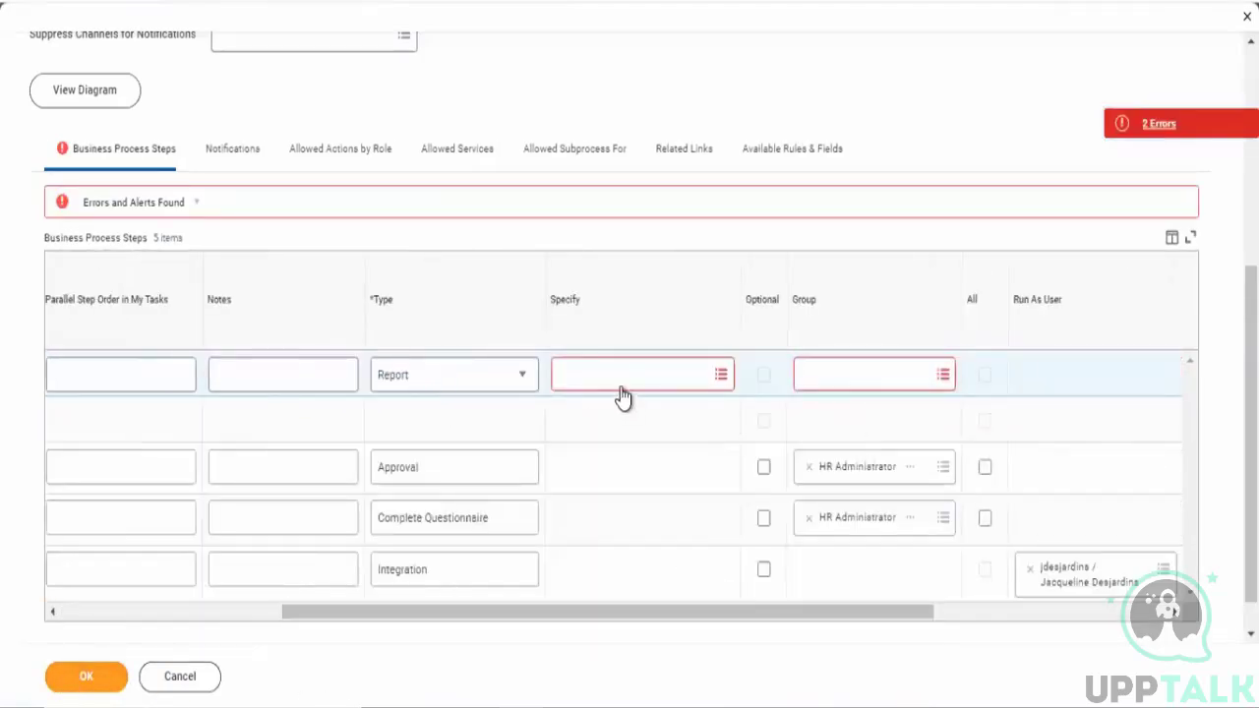
left_click(621, 382)
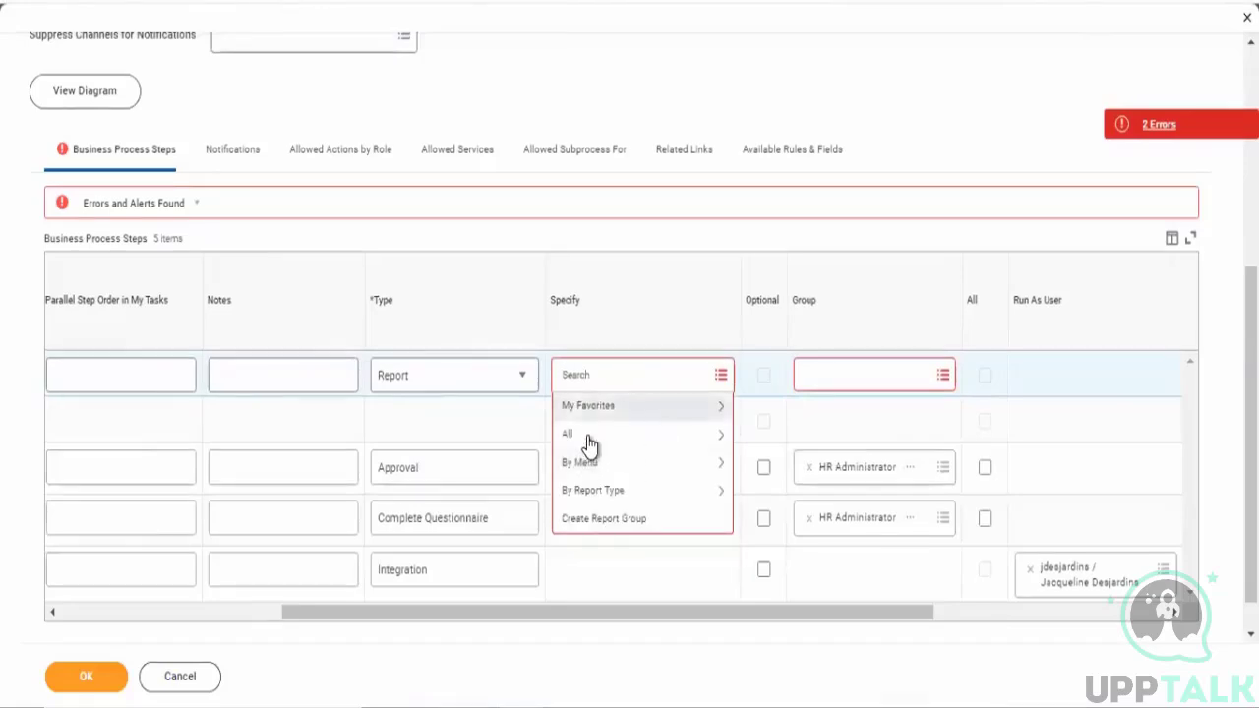
left_click(582, 433)
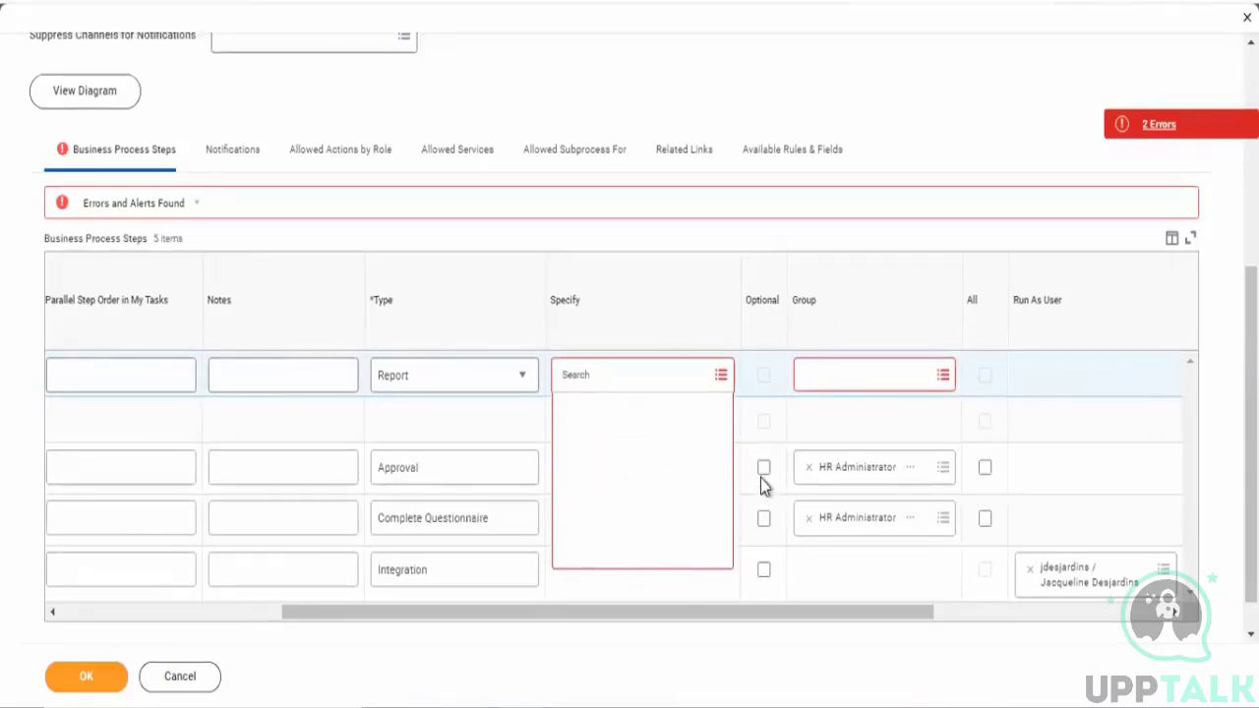
left_click(602, 325)
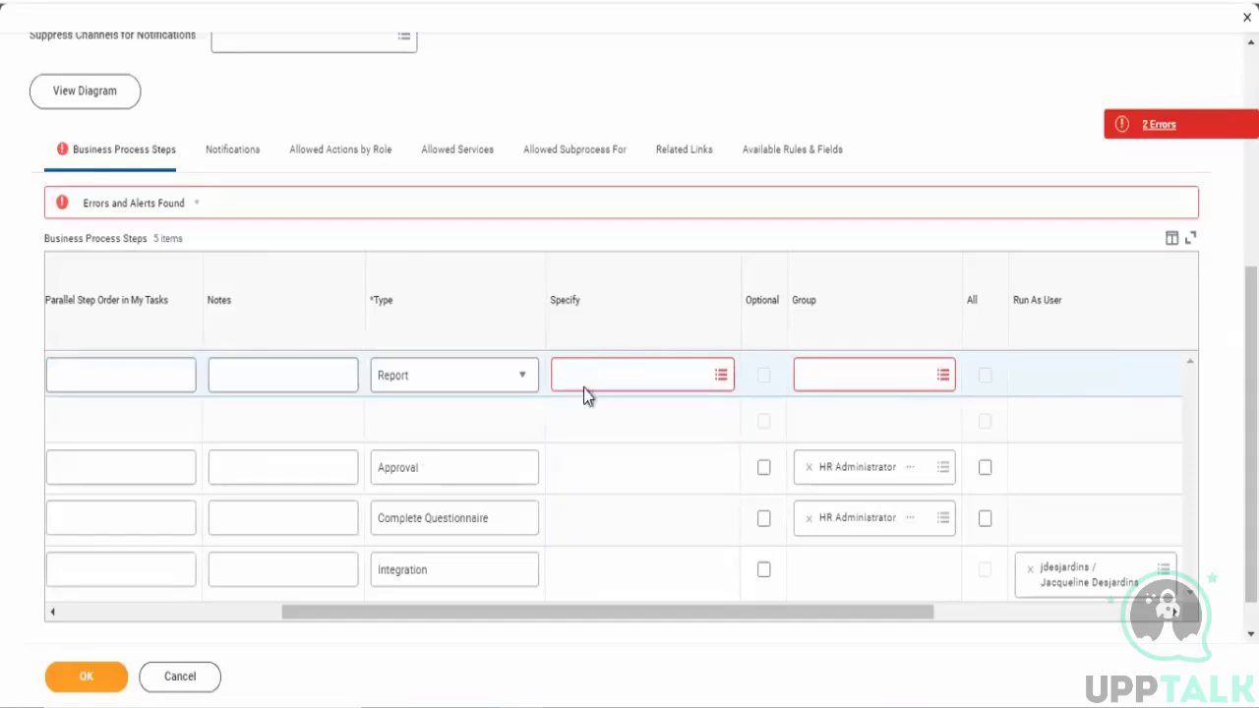
left_click(587, 385)
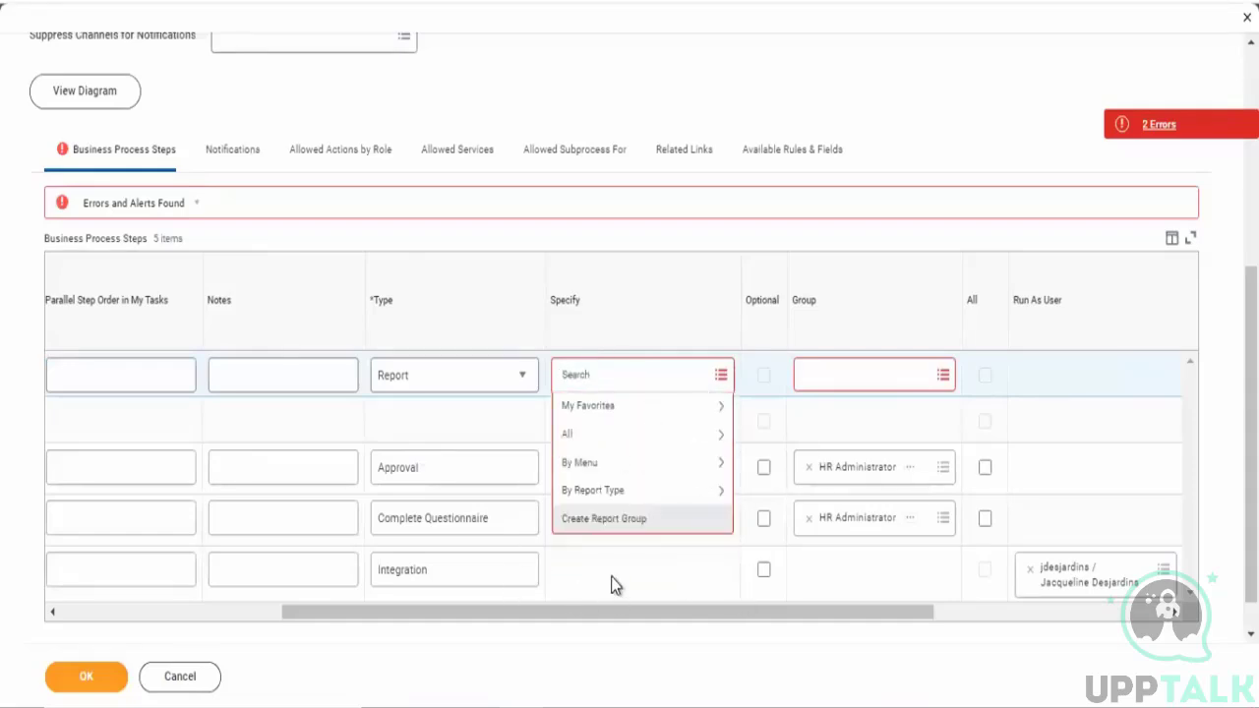
left_click(576, 439)
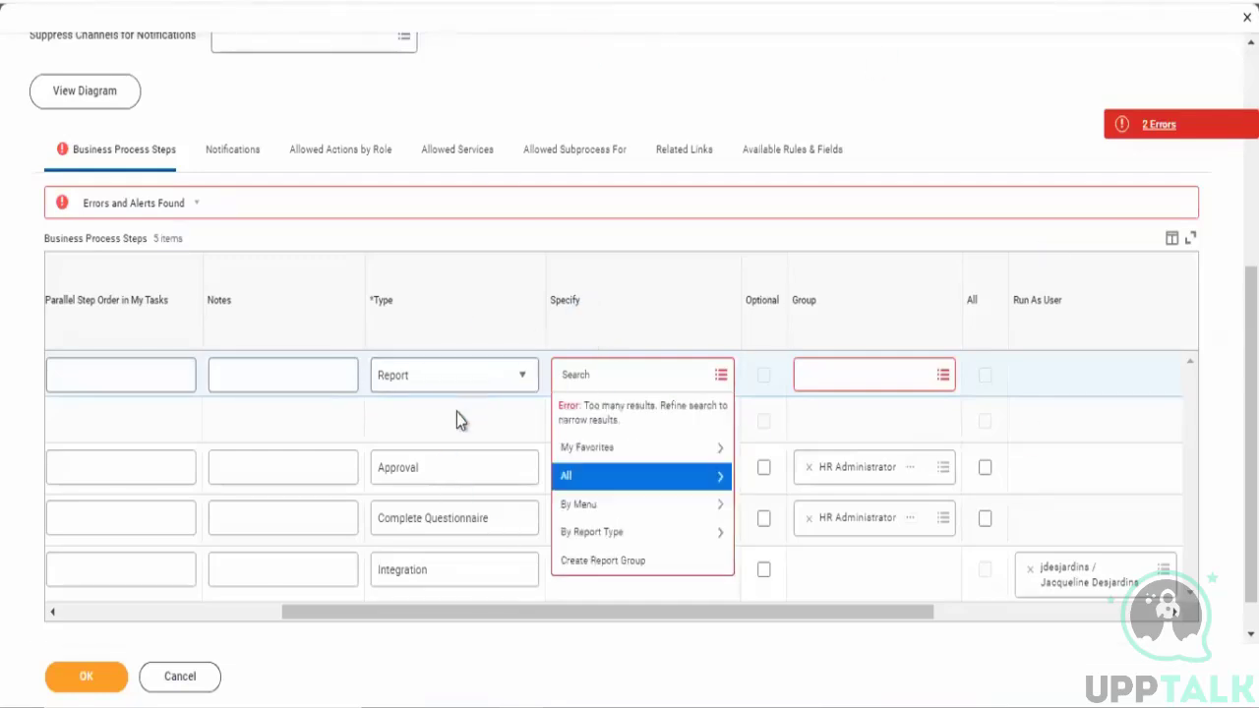
left_click(618, 533)
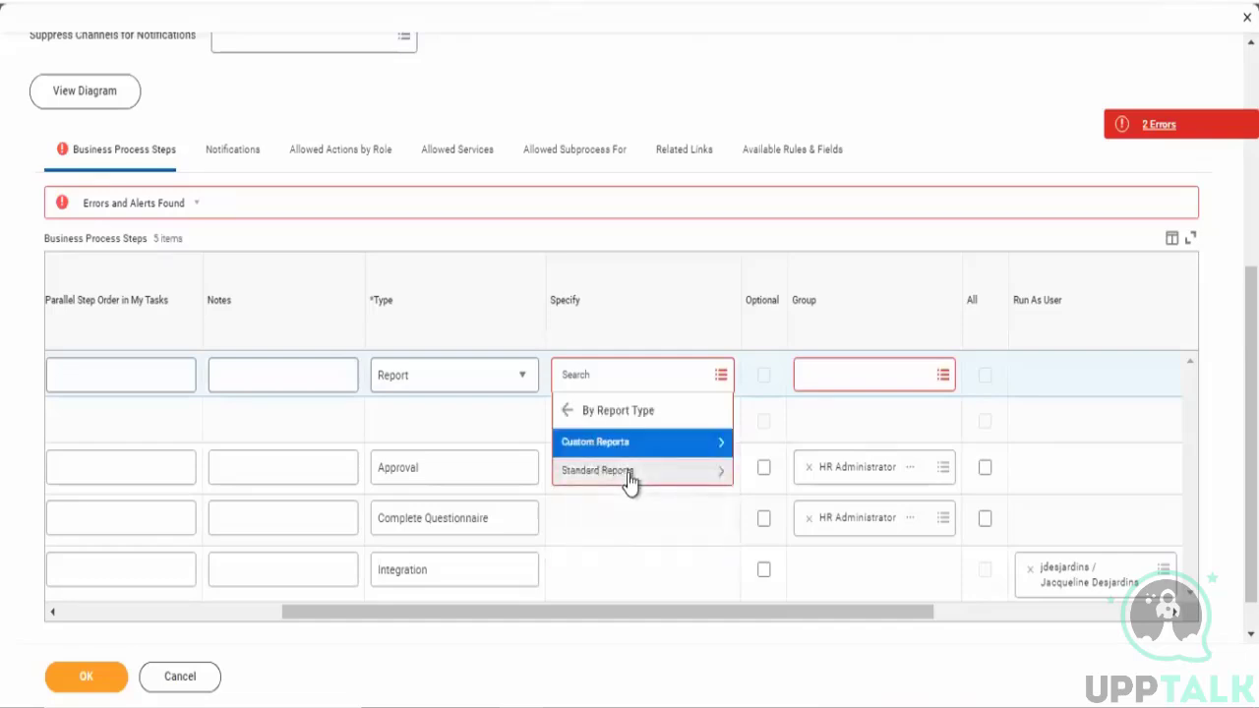
left_click(661, 448)
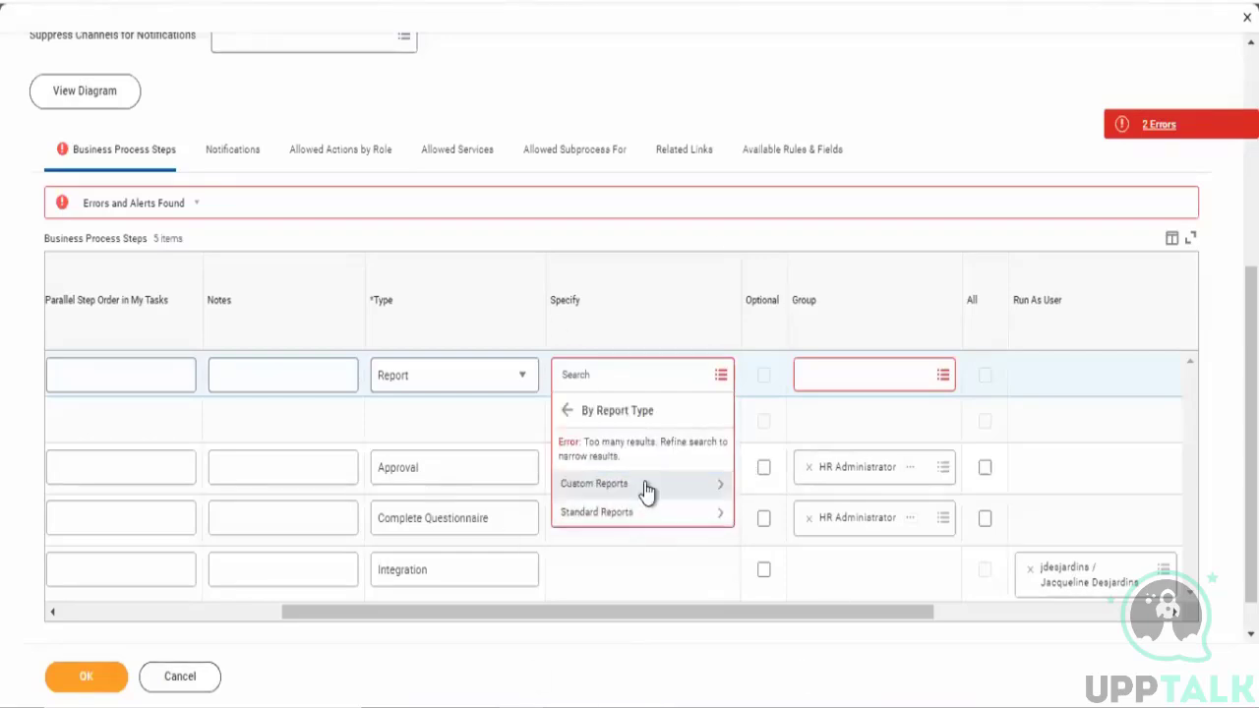
left_click(645, 484)
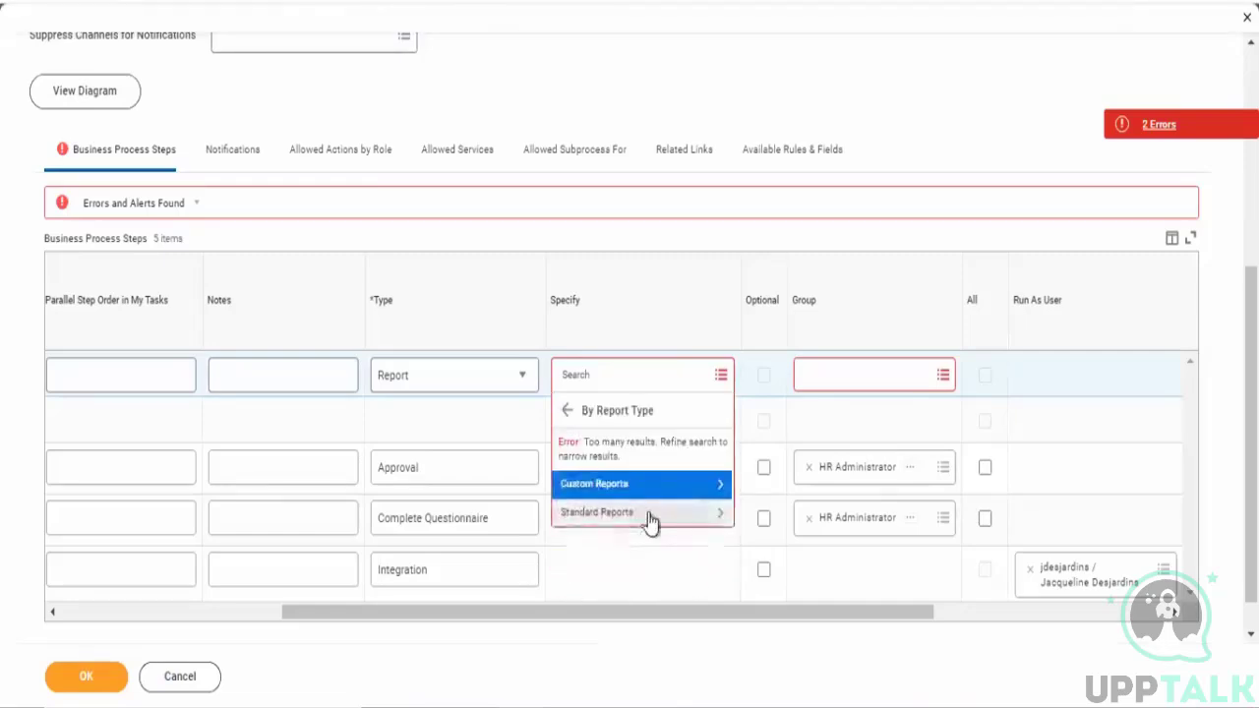
- Search the Specify field for Worker and pick the Worker Allocations report for step e
left_click(603, 371)
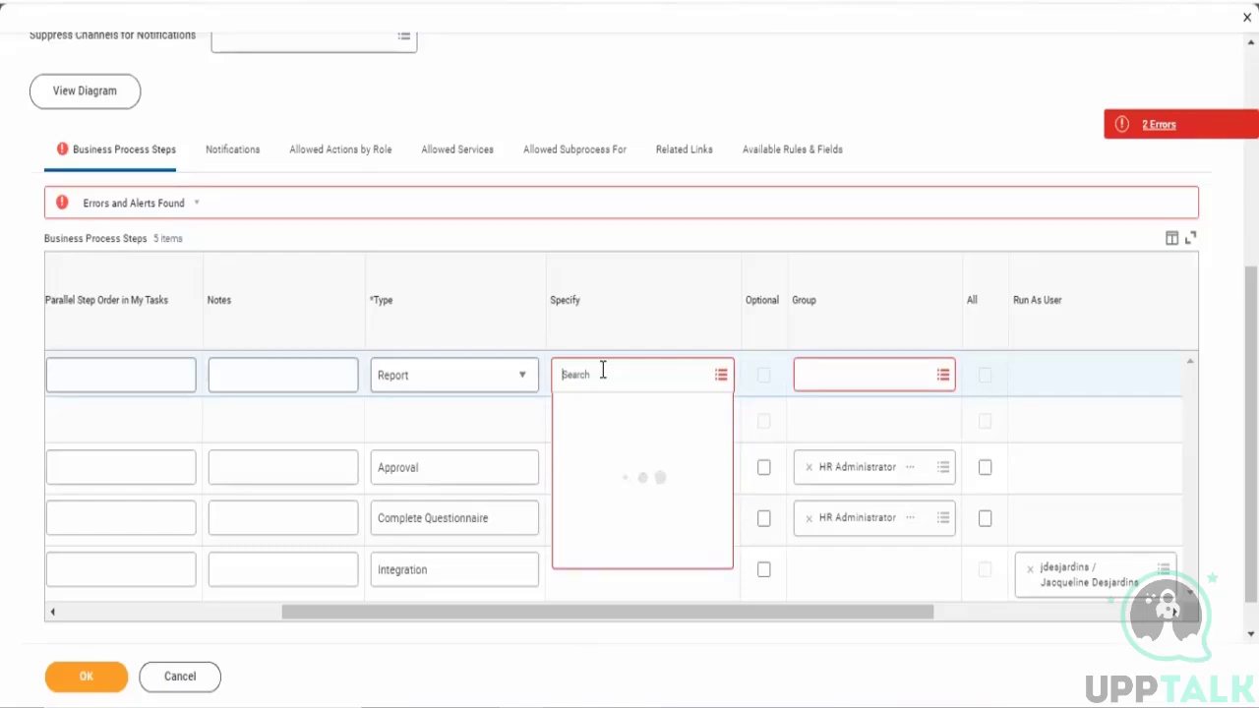
type("Wor")
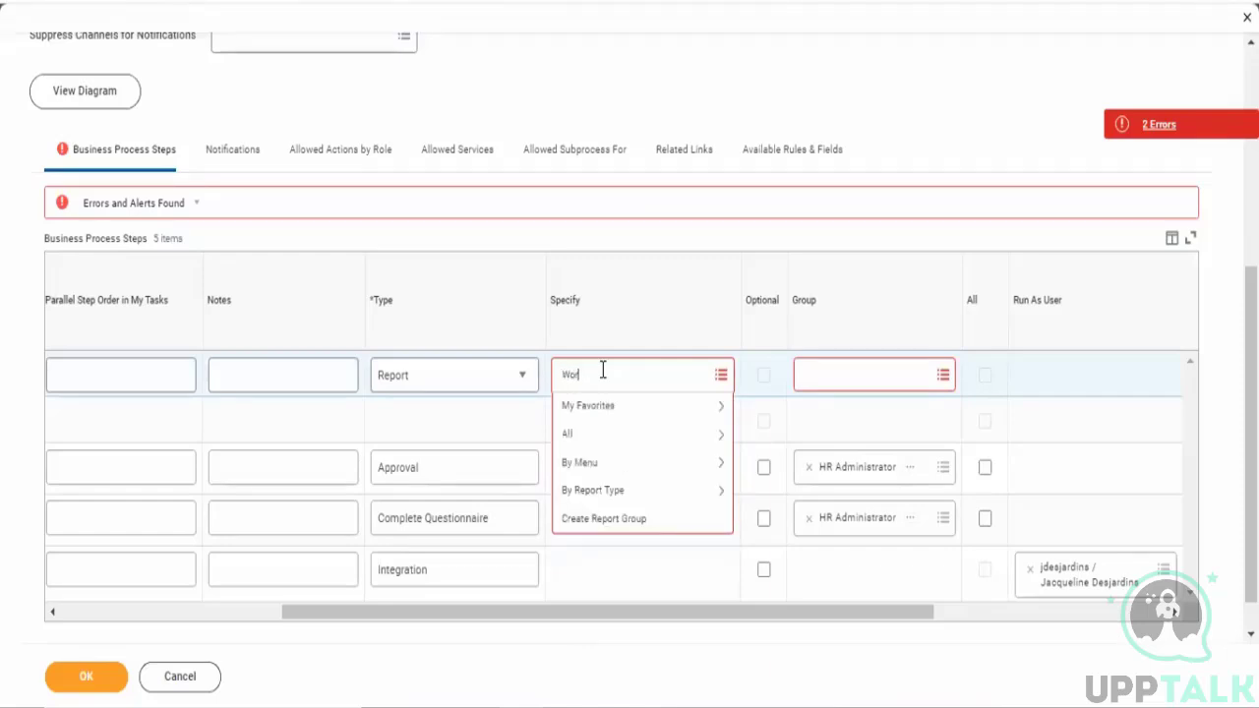
type("ker")
key("Return")
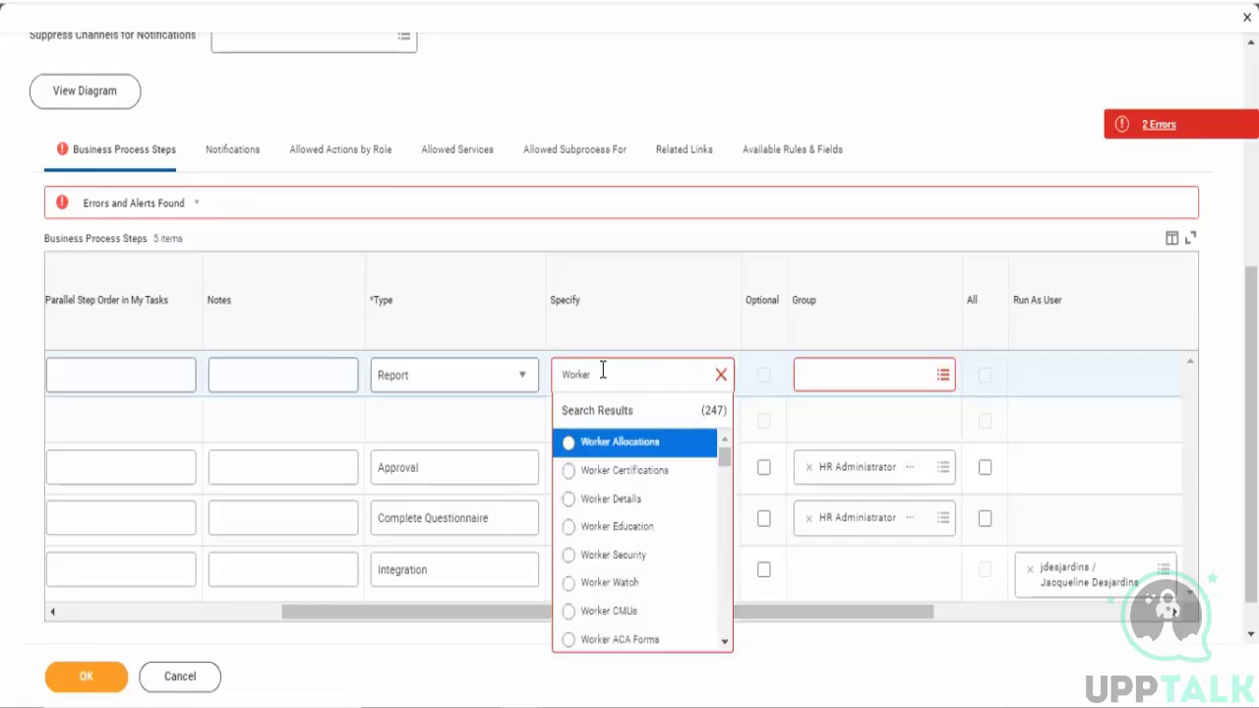
left_click(618, 442)
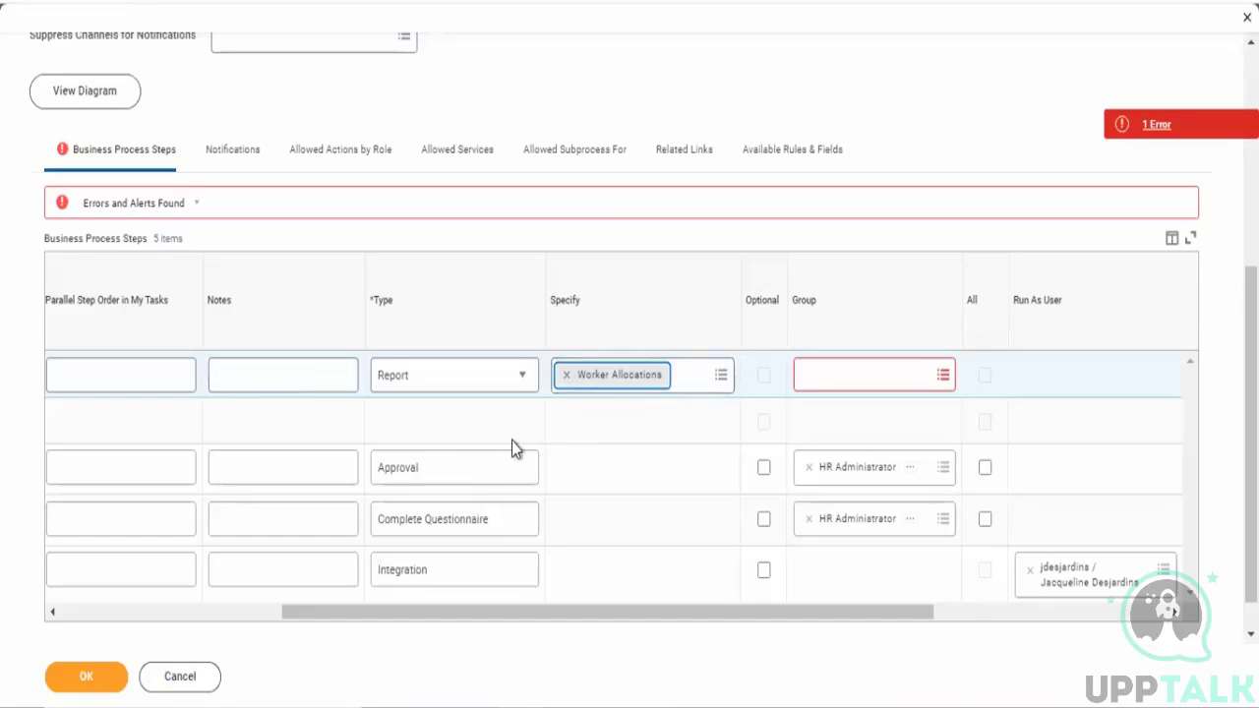
- Remove Worker Allocations from step e's Specify field and reopen its report search
left_click(566, 375)
left_click(587, 383)
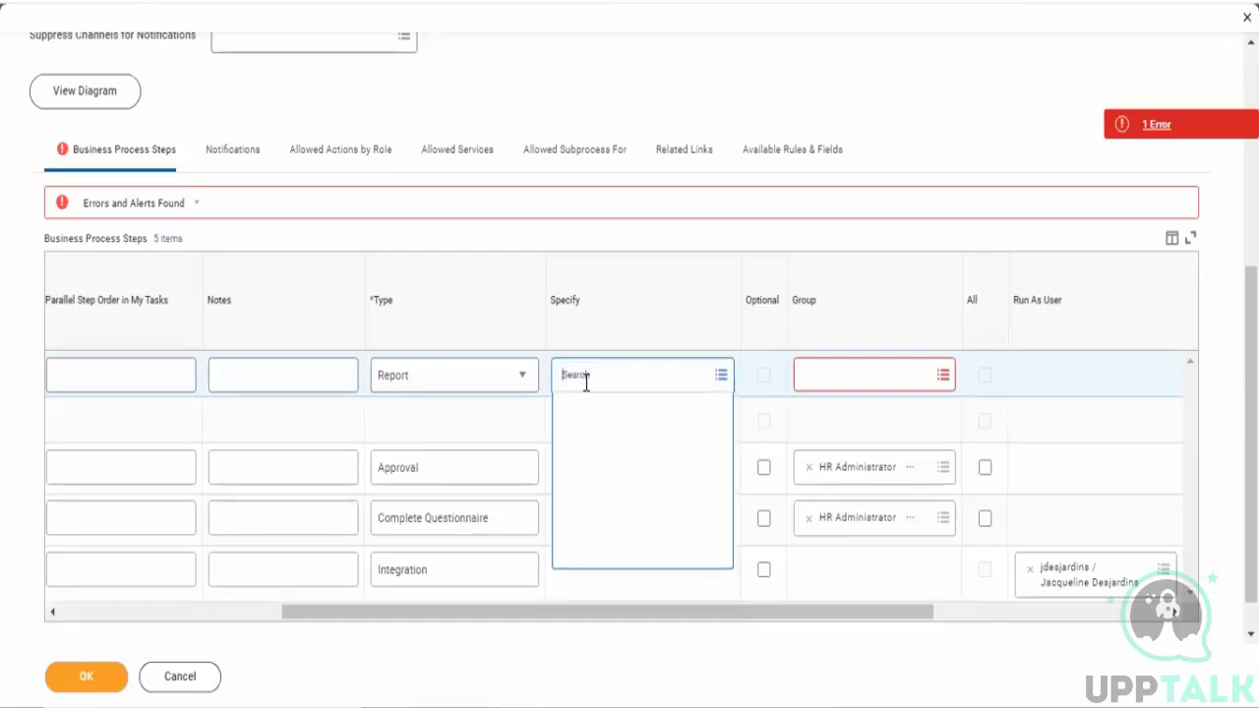
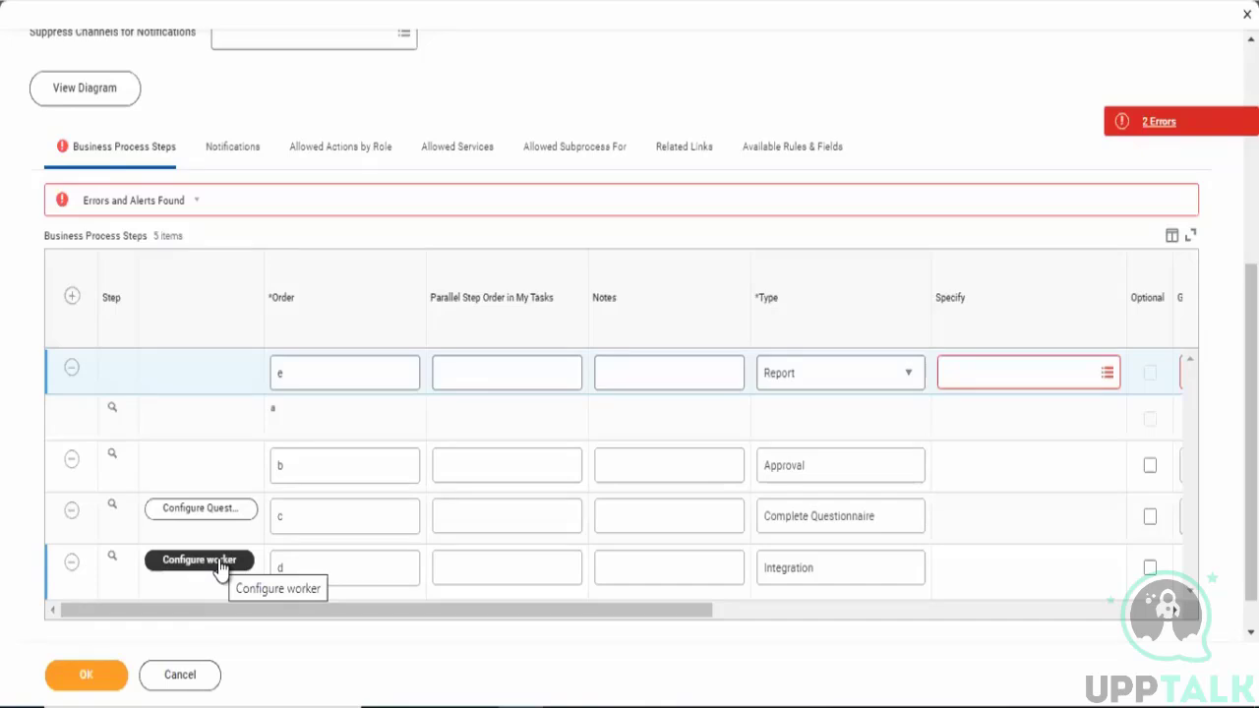
- Add a new business process step row and set its type to Service
left_click(817, 569)
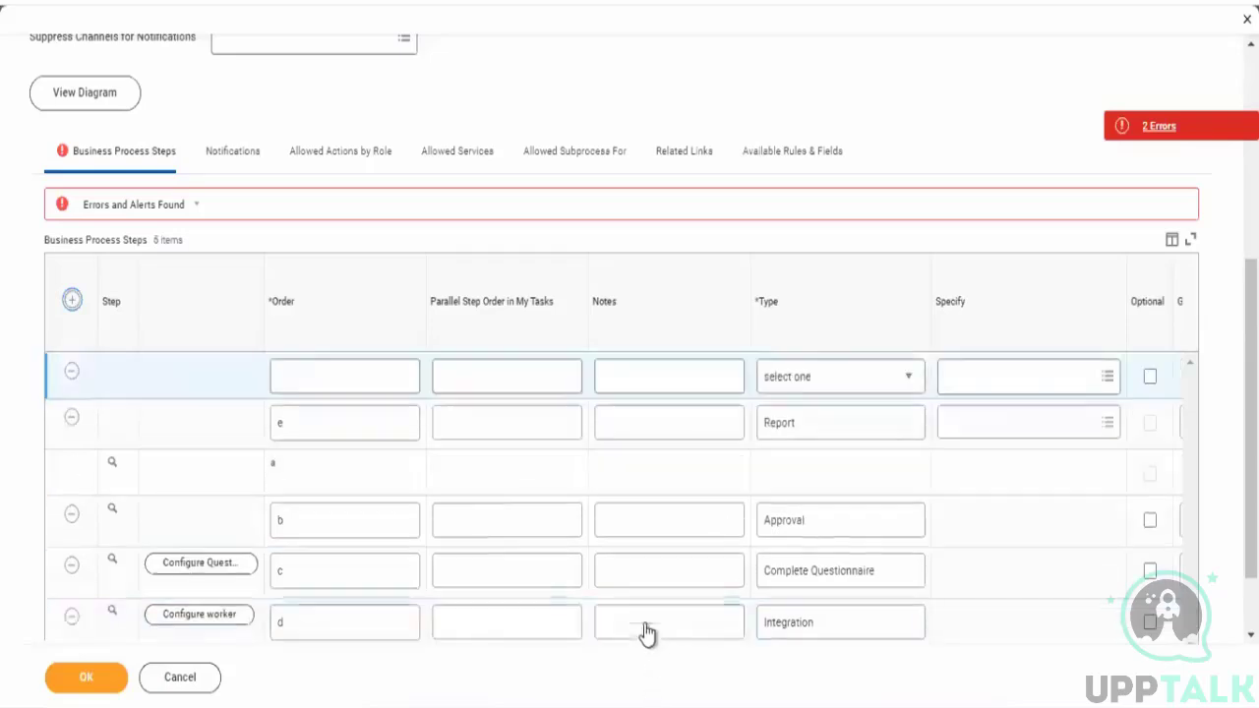
left_click(829, 383)
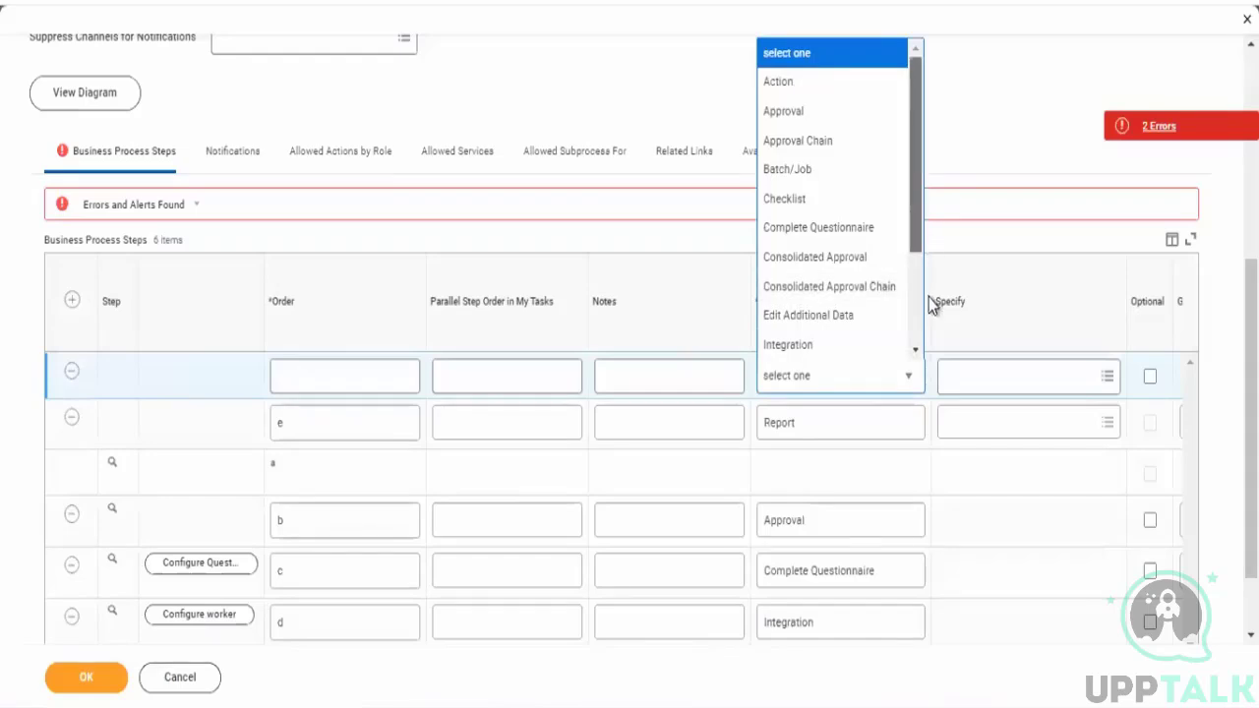
scroll(930, 325, "down", 1)
scroll(933, 362, "down", 1)
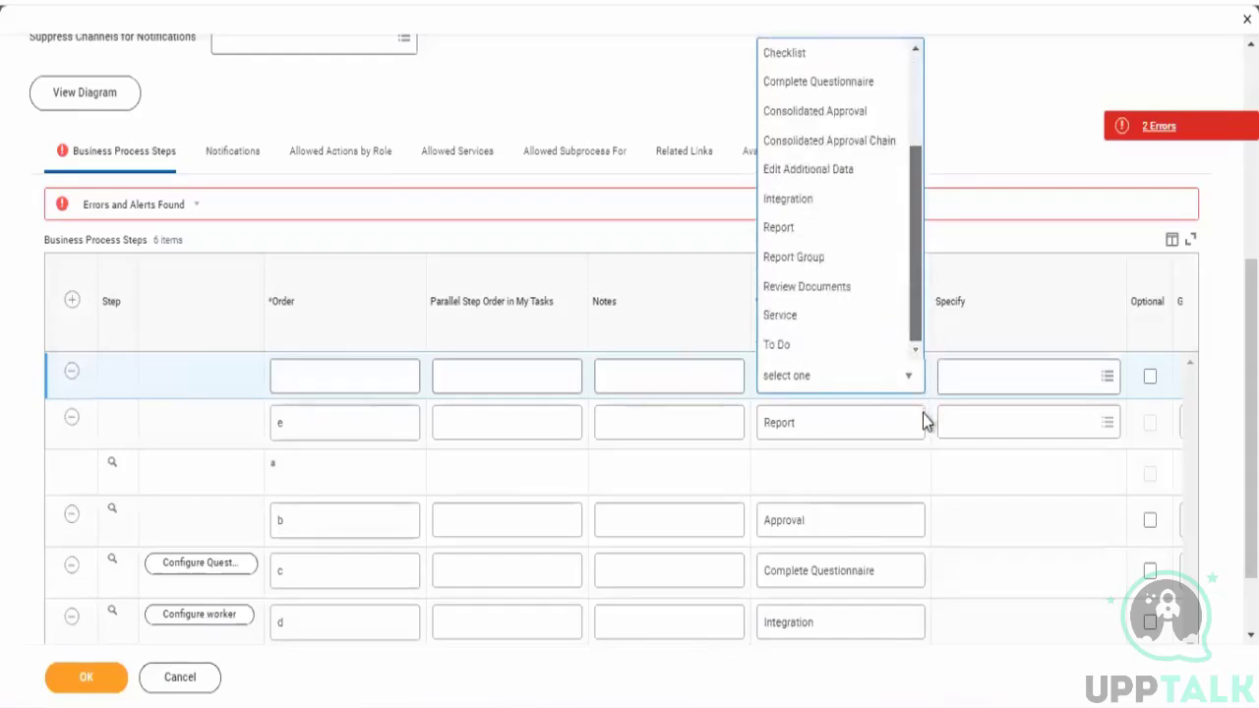
left_click(798, 327)
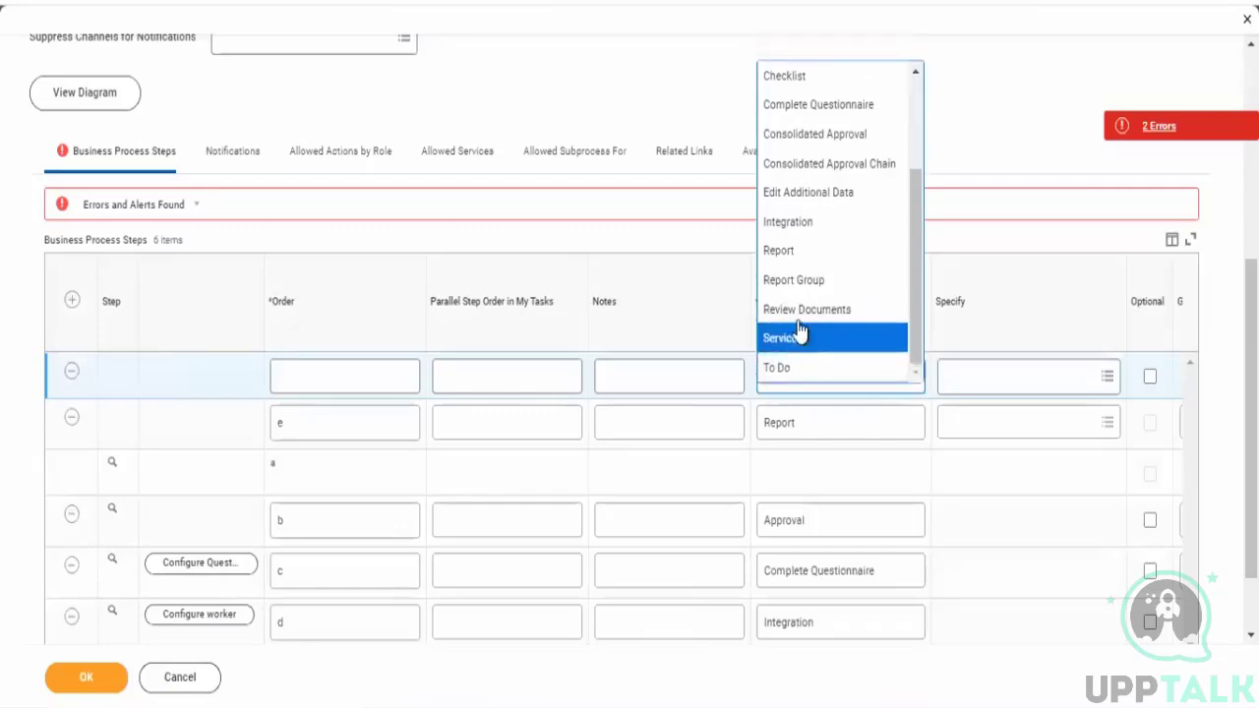
- Open the new Service step's Specify list to browse the available services
left_click(998, 393)
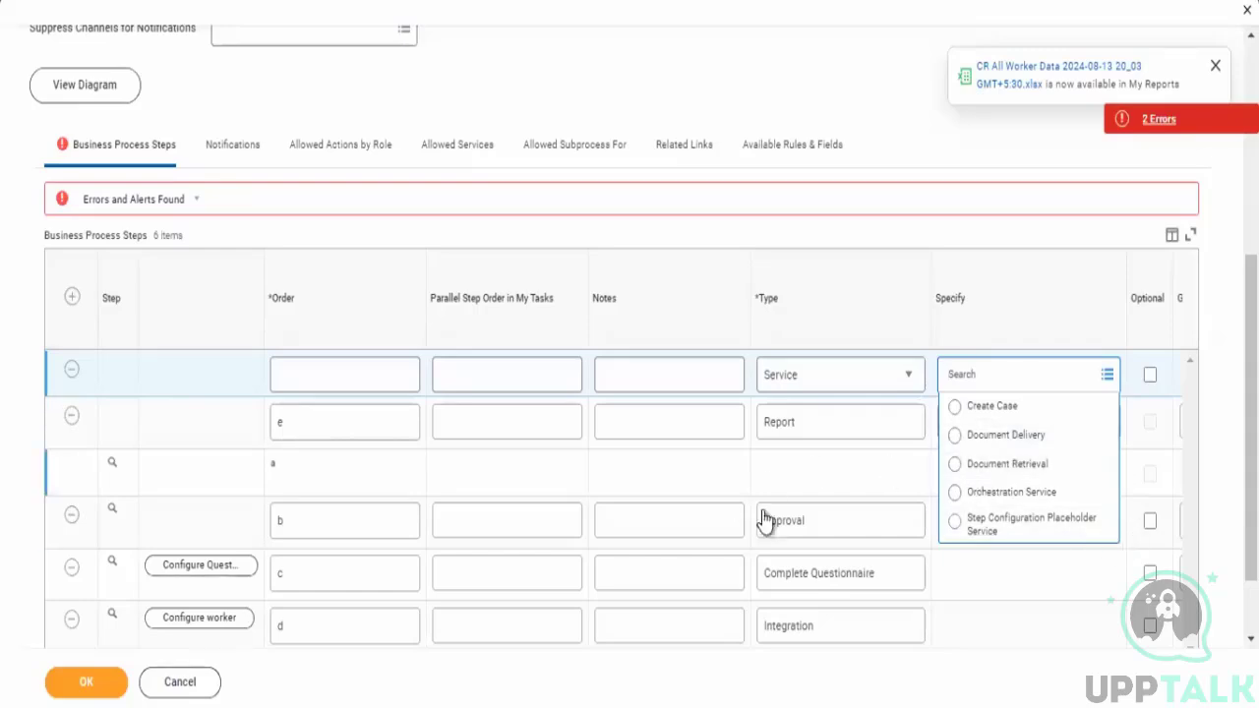
left_click(824, 469)
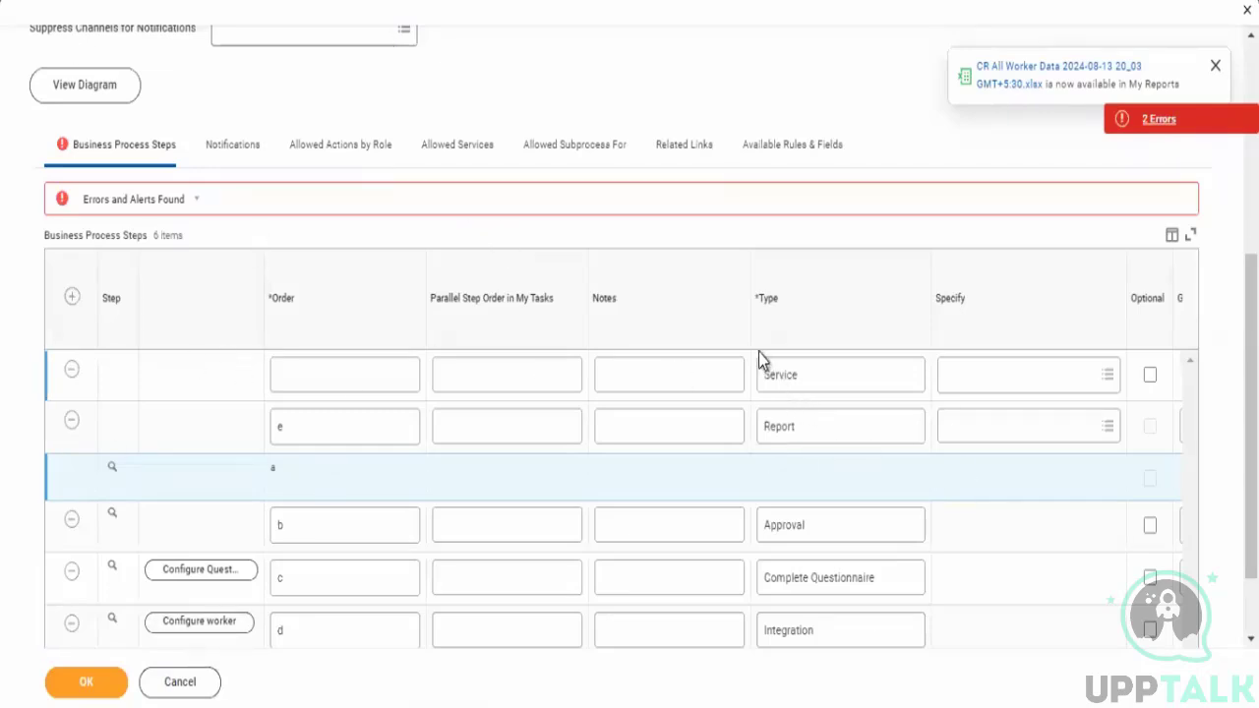
- Cancel editing the business process definition and discard the changes
left_click(185, 681)
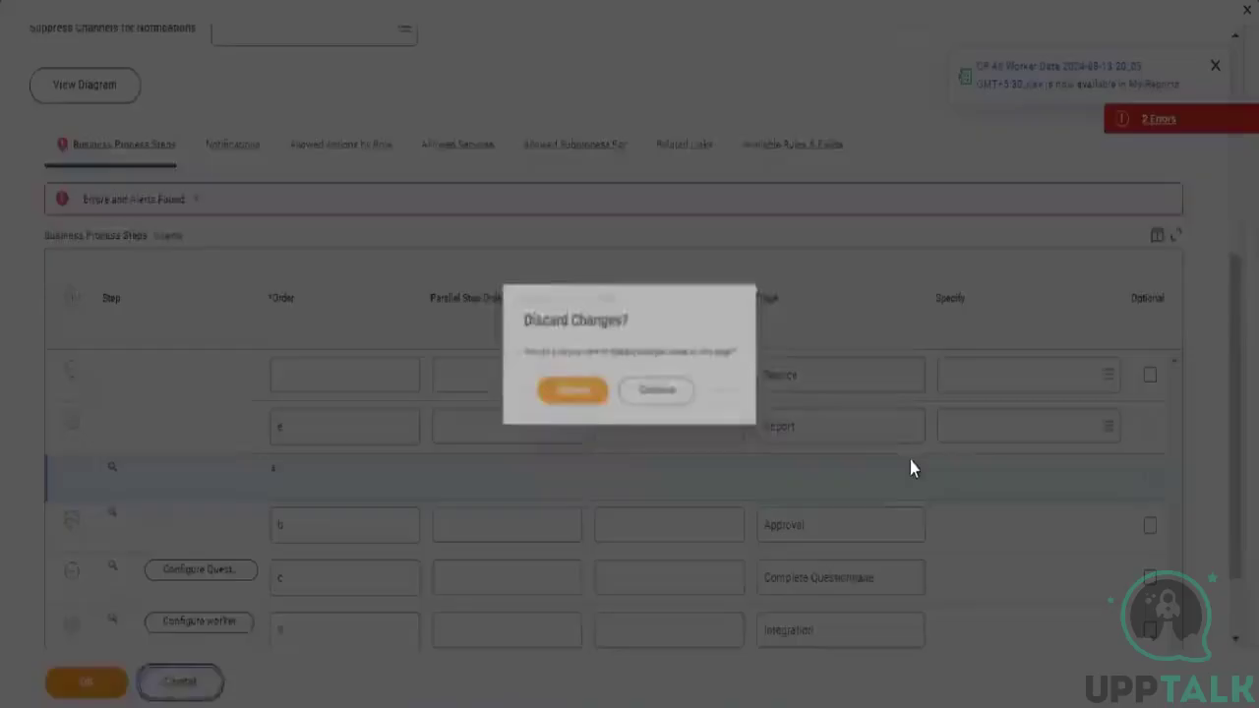
left_click(563, 401)
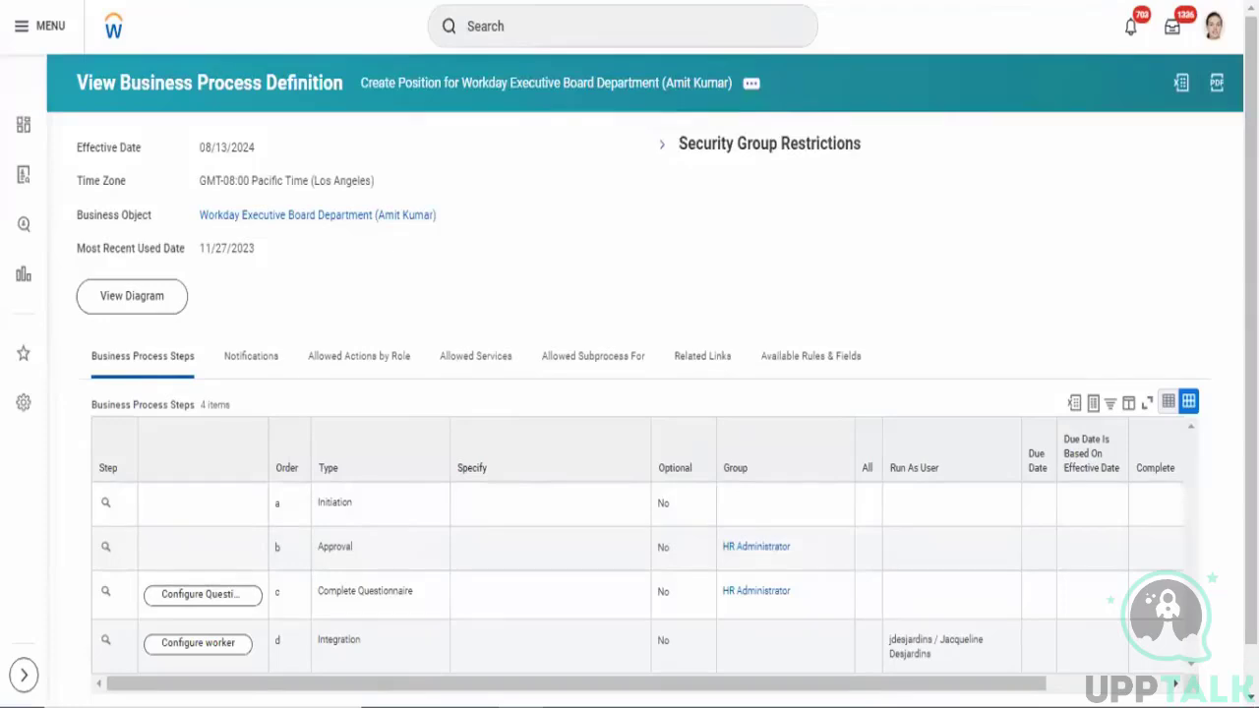
- Review the saved business process steps in the definition view, highlighting the Approval step's type
scroll(541, 600, "down", 1)
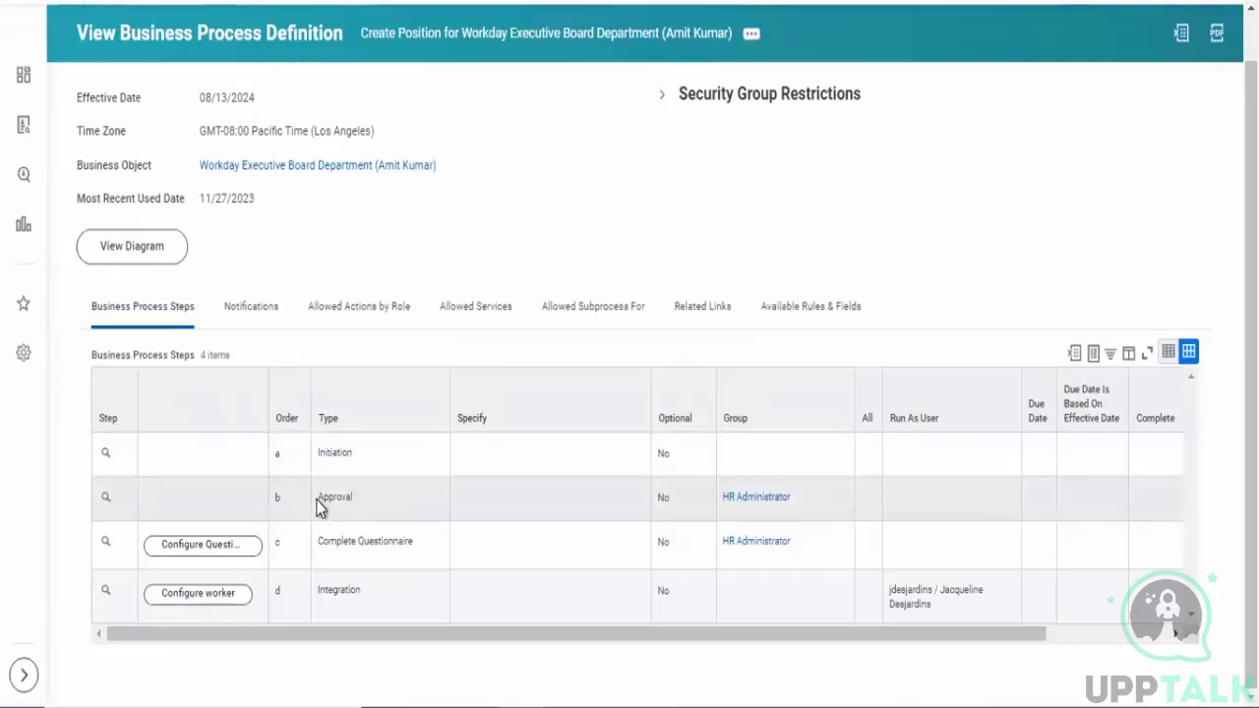
left_click_drag(323, 509, 379, 509)
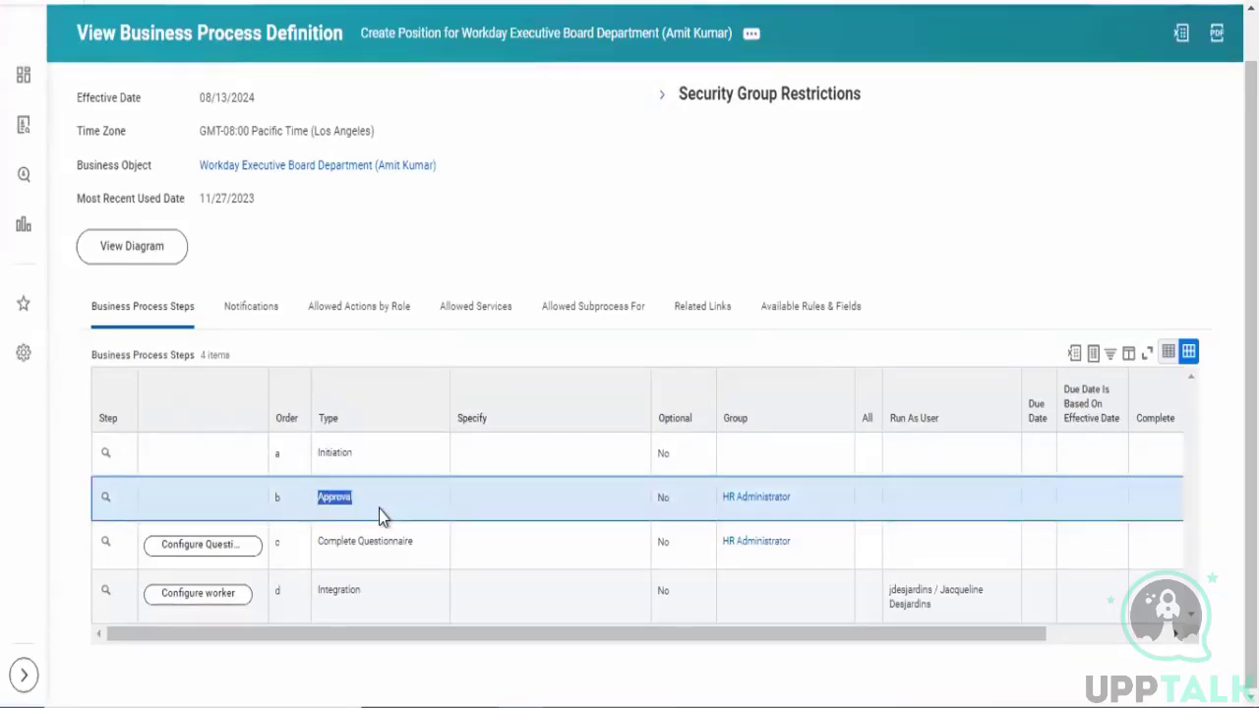